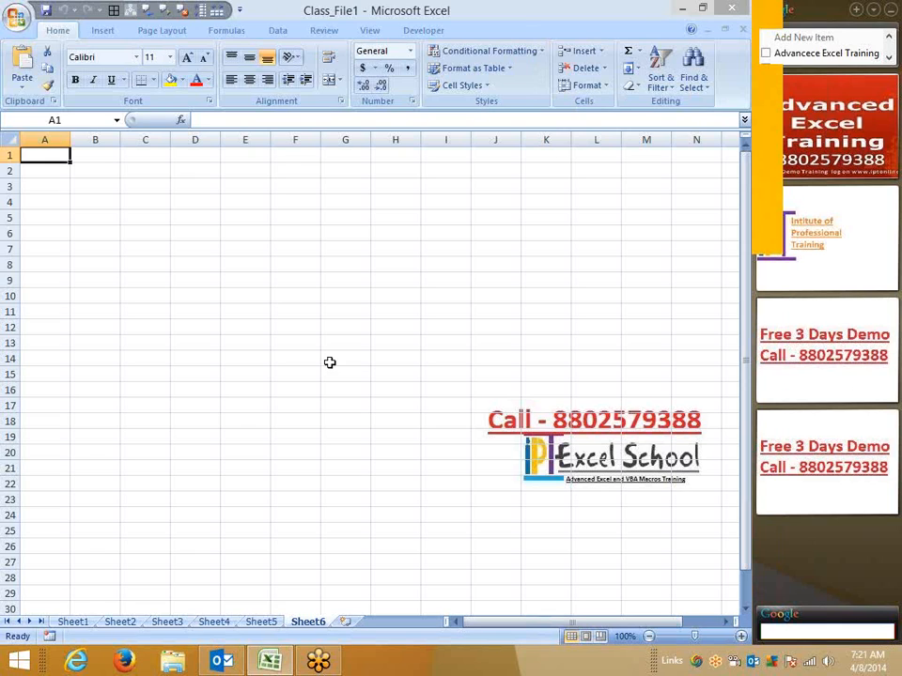
# List the arithmetic operators +, /, *, - and ^ in cells F1 to F5, one per cell.
pyautogui.click(293, 154)
pyautogui.write('+')
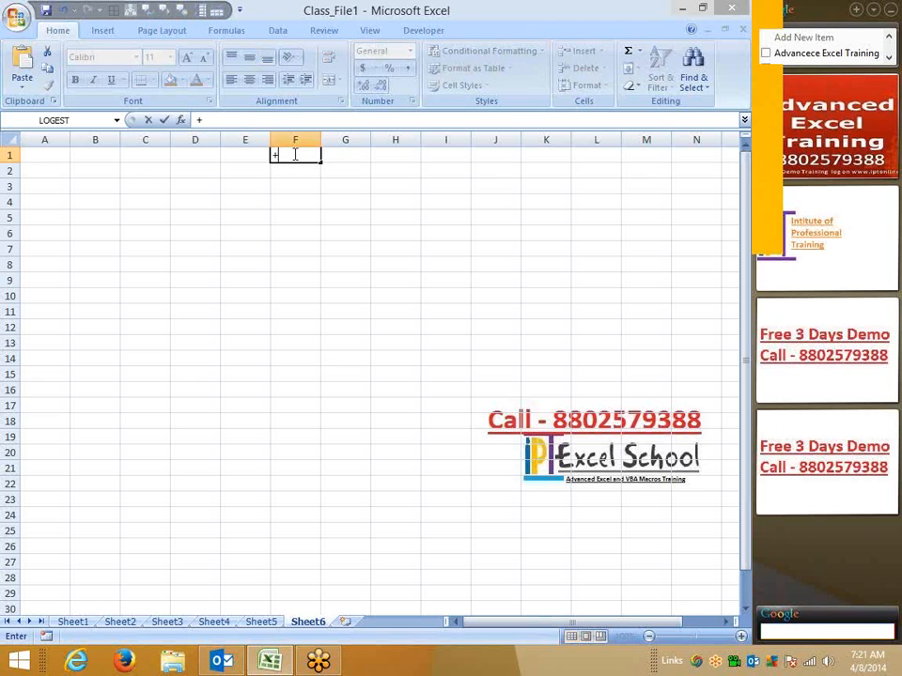
pyautogui.press('Return')
pyautogui.write('/')
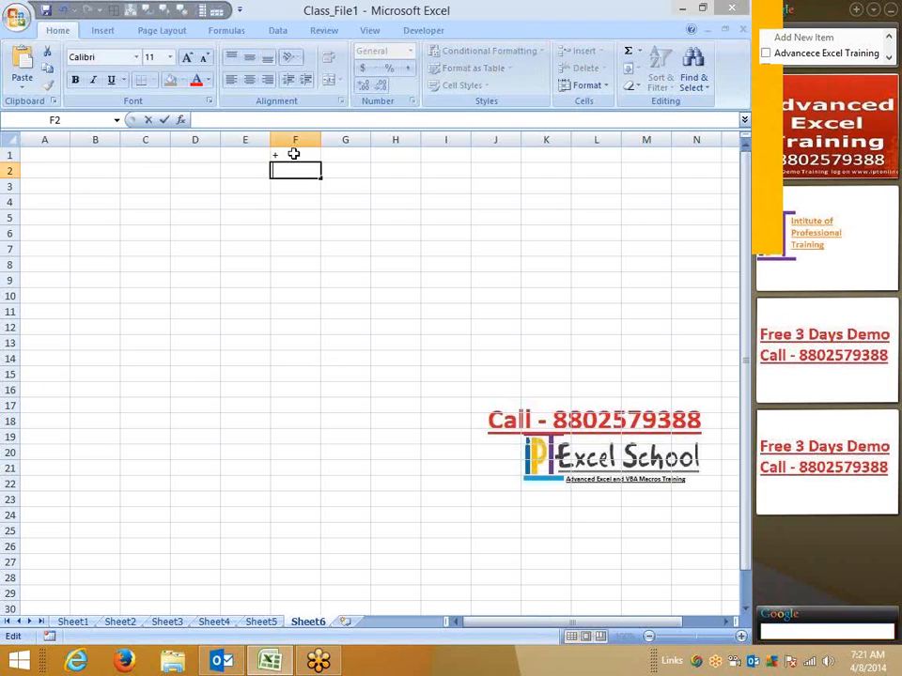
pyautogui.press('Return')
pyautogui.write('*')
pyautogui.press('Return')
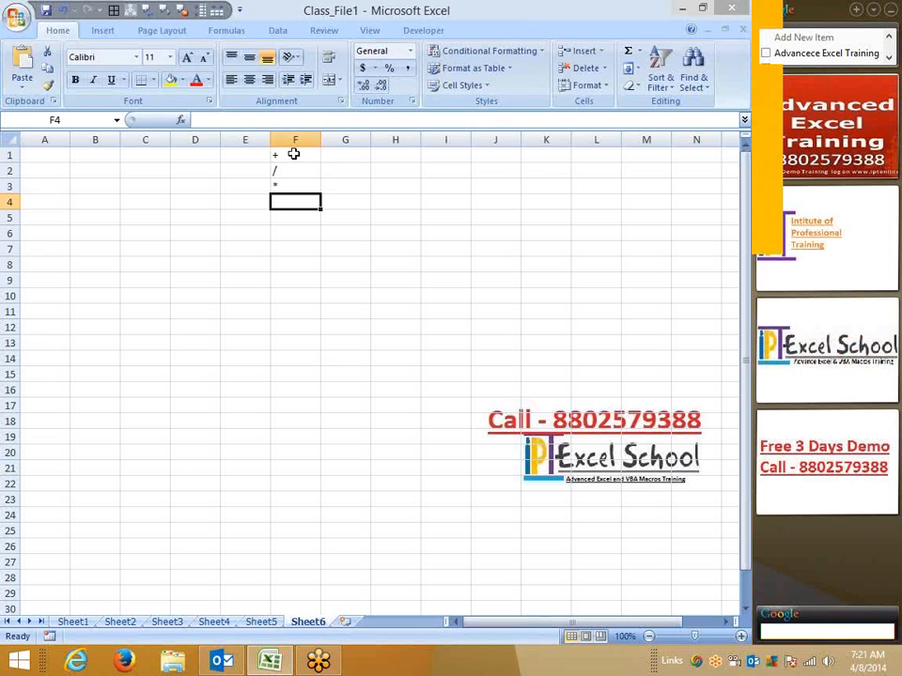
pyautogui.write('-')
pyautogui.press('Return')
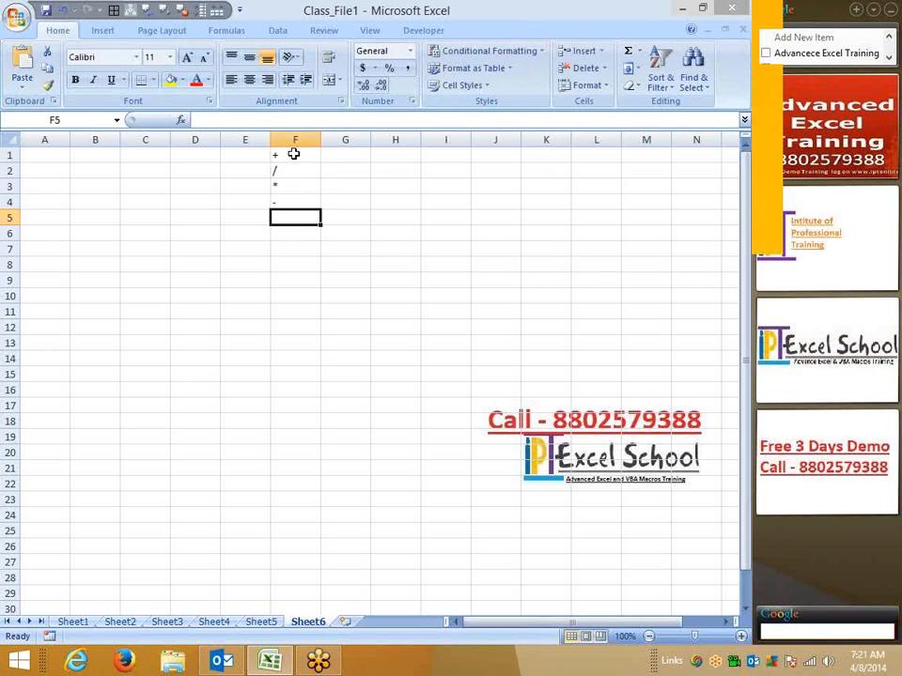
pyautogui.write('^')
pyautogui.press('Return')
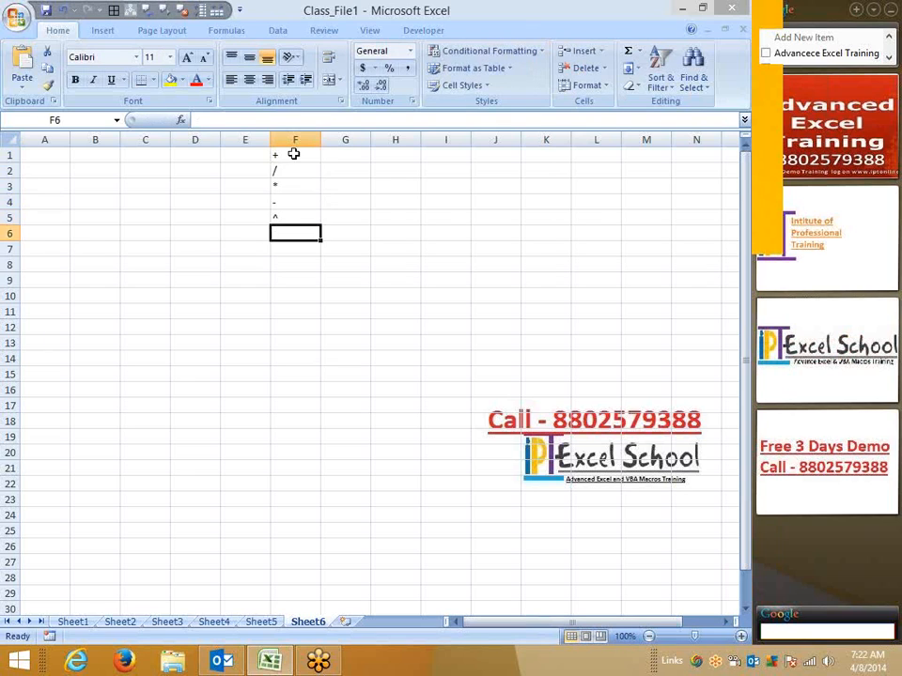
pyautogui.press('Up')
pyautogui.press('Up')
pyautogui.press('Up')
pyautogui.press('Up')
pyautogui.press('Down')
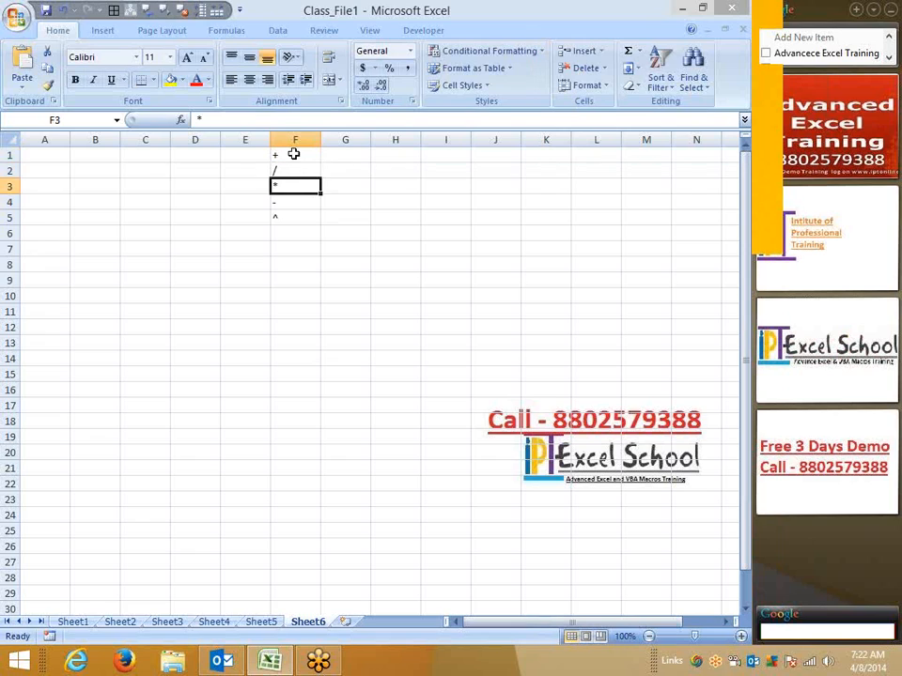
pyautogui.press('Down')
pyautogui.press('Down')
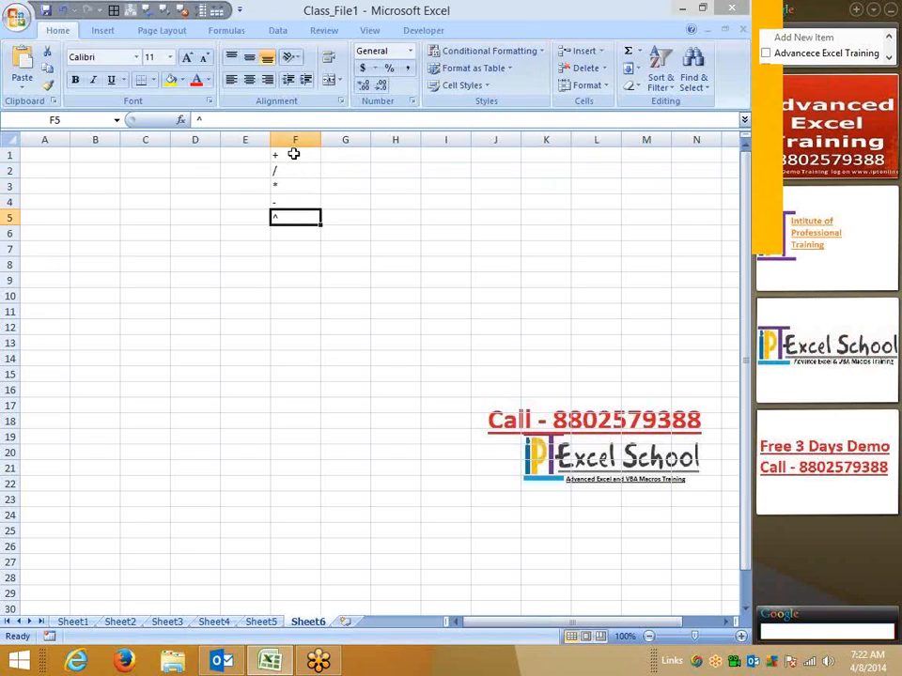
pyautogui.keyDown('shift'); pyautogui.click(294, 153); pyautogui.keyUp('shift')
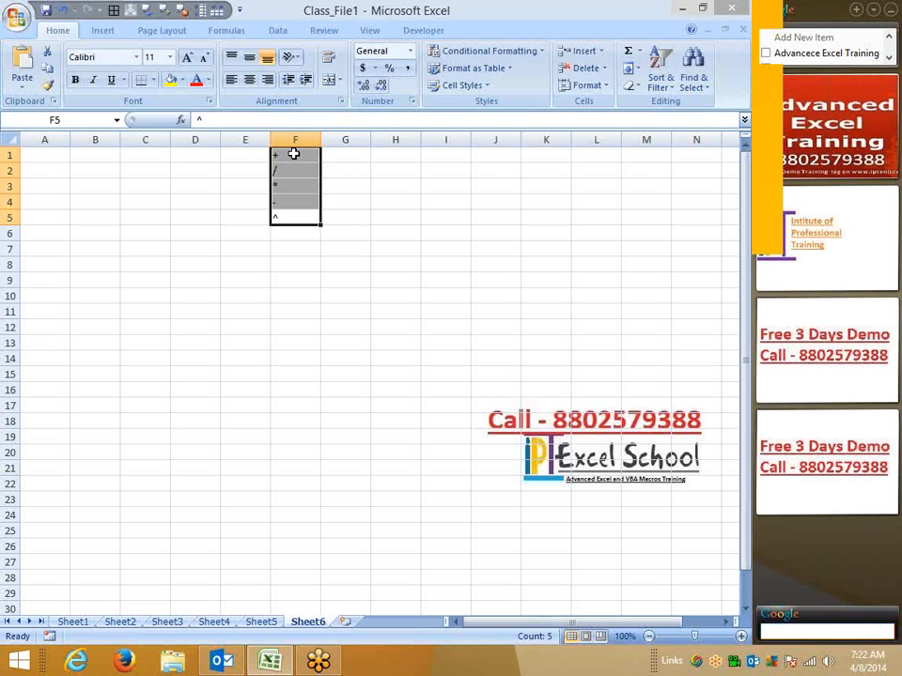
pyautogui.press('Left')
pyautogui.press('Left')
pyautogui.press('Left')
pyautogui.press('Left')
pyautogui.press('Left')
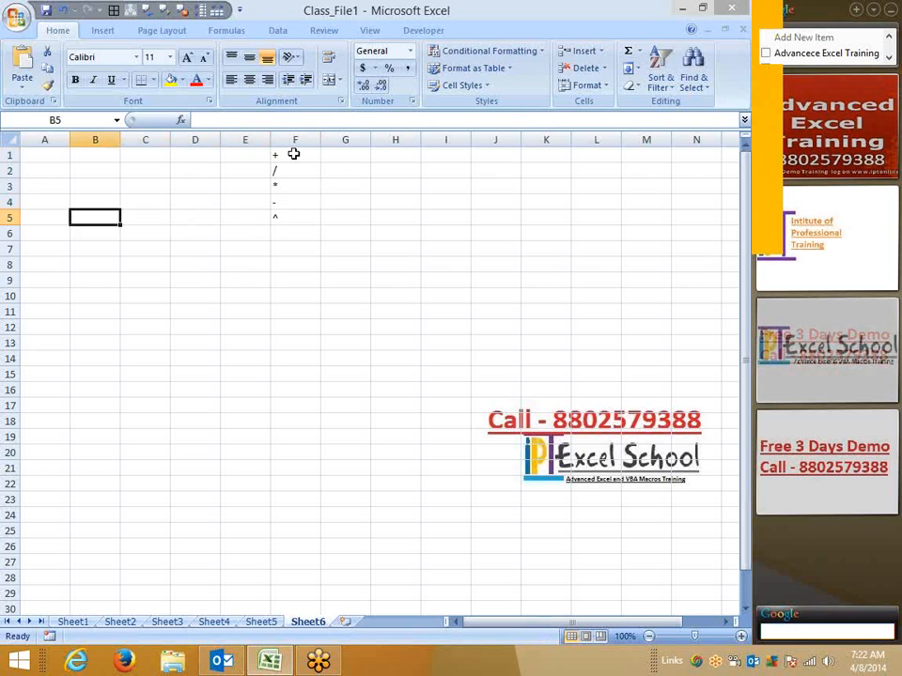
pyautogui.press('Up')
pyautogui.press('Up')
pyautogui.press('Up')
pyautogui.press('Up')
pyautogui.press('Down')
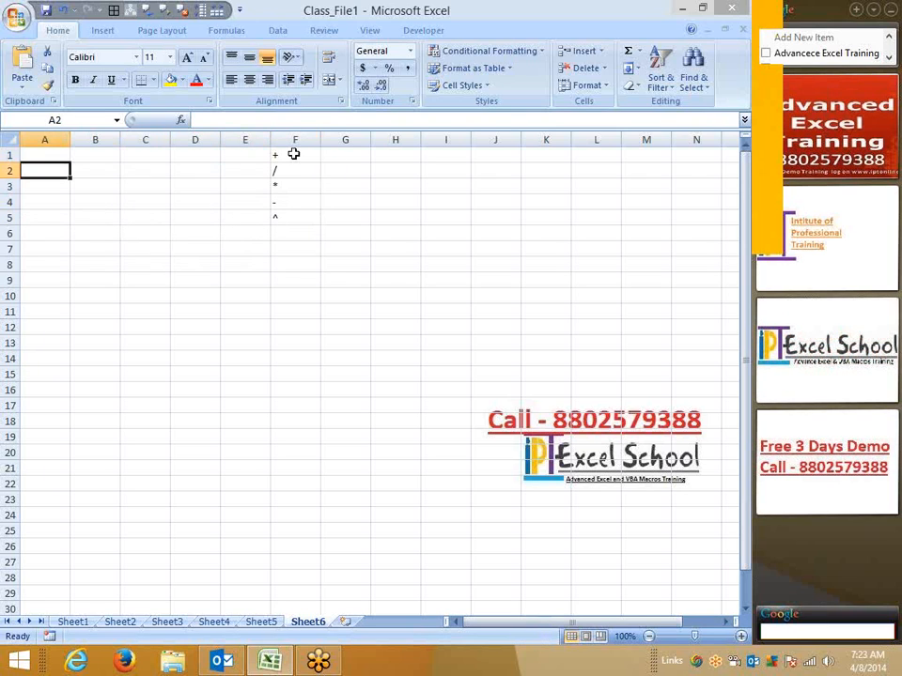
pyautogui.press('Down')
pyautogui.press('Down')
pyautogui.press('Down')
pyautogui.press('Down')
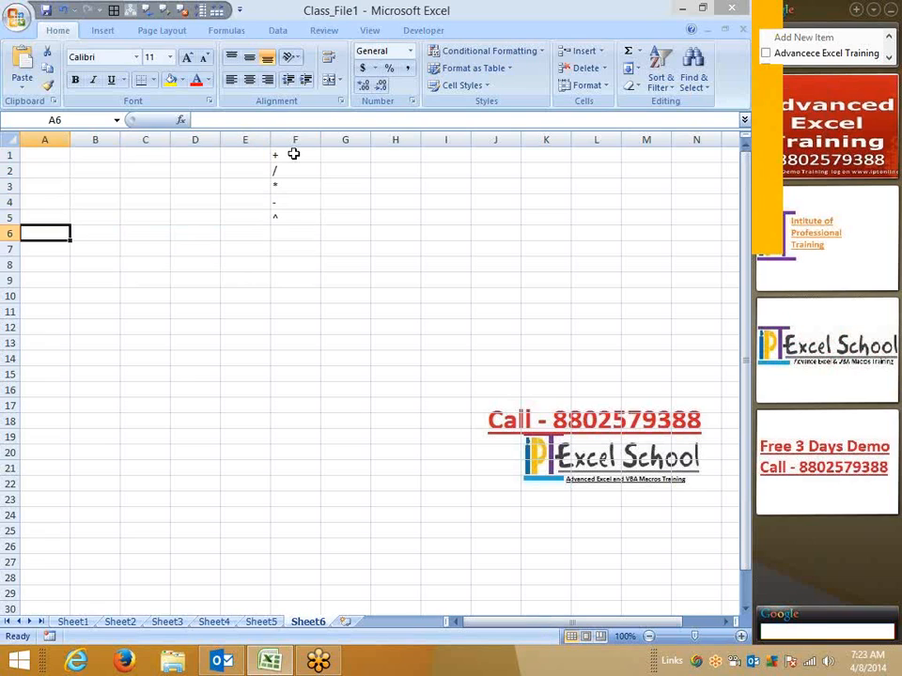
pyautogui.press('Up')
pyautogui.press('Up')
pyautogui.press('Up')
pyautogui.press('Down')
pyautogui.press('Down')
pyautogui.press('Down')
# Switch on the screen-drawing Pen and handwrite "Q1=400" and "Q2=435" in green over the sheet beside the operators.
pyautogui.click(741, 201)
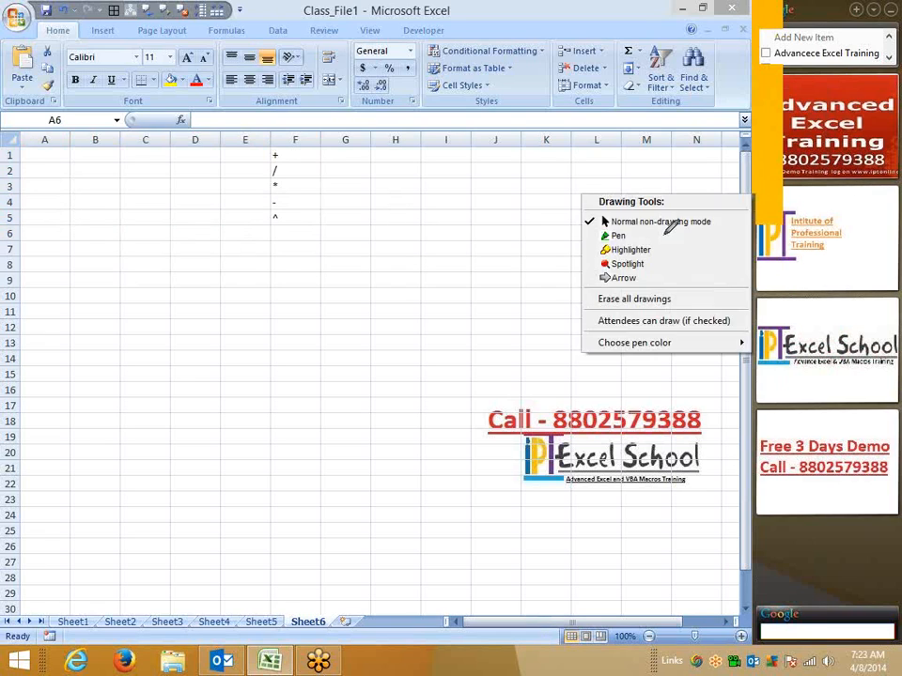
pyautogui.click(671, 235)
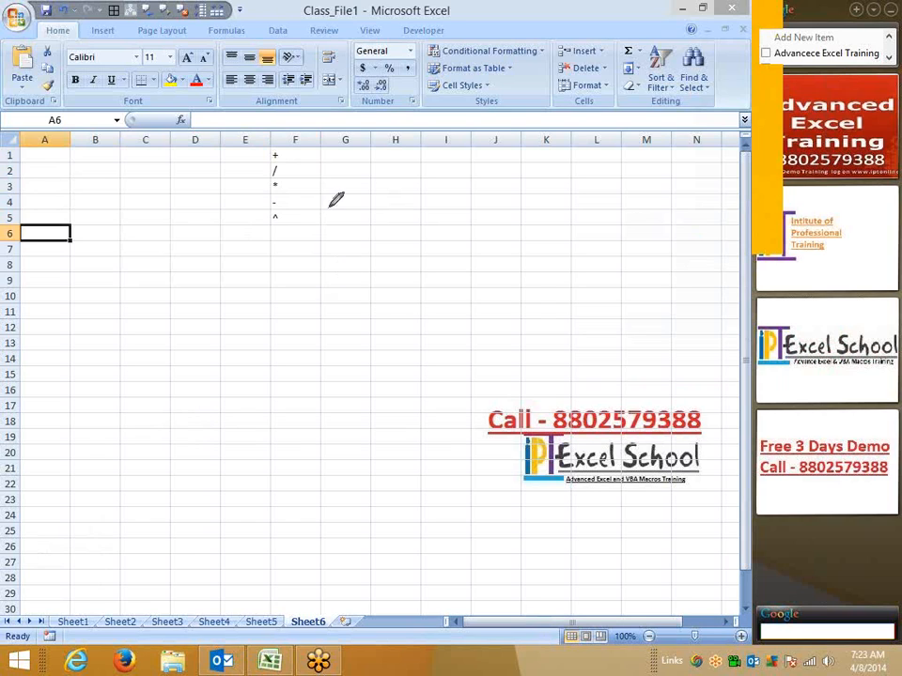
pyautogui.moveTo(333, 199)
pyautogui.mouseDown()
pyautogui.moveTo(362, 259)
pyautogui.moveTo(324, 201)
pyautogui.moveTo(350, 238)
pyautogui.moveTo(379, 224)
pyautogui.moveTo(385, 241)
pyautogui.moveTo(394, 219)
pyautogui.moveTo(427, 216)
pyautogui.mouseUp()
pyautogui.moveTo(427, 208)
pyautogui.mouseDown()
pyautogui.moveTo(435, 260)
pyautogui.moveTo(451, 218)
pyautogui.moveTo(477, 221)
pyautogui.moveTo(498, 199)
pyautogui.moveTo(488, 218)
pyautogui.mouseUp()
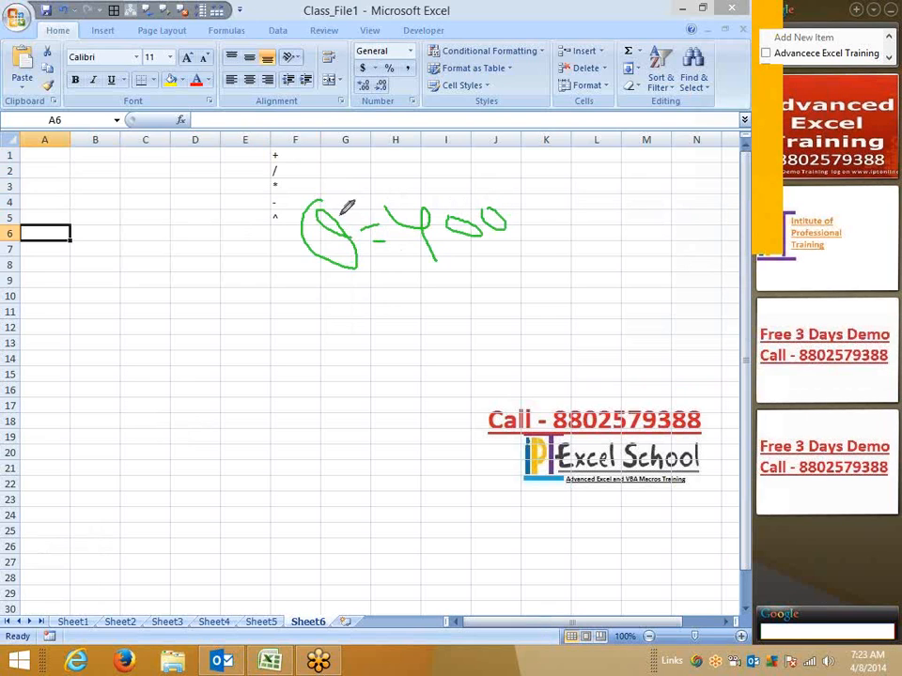
pyautogui.moveTo(356, 206); pyautogui.dragTo(369, 243)
pyautogui.moveTo(342, 280)
pyautogui.mouseDown()
pyautogui.moveTo(370, 314)
pyautogui.moveTo(362, 324)
pyautogui.moveTo(409, 324)
pyautogui.moveTo(420, 300)
pyautogui.moveTo(438, 308)
pyautogui.moveTo(469, 293)
pyautogui.moveTo(472, 306)
pyautogui.moveTo(485, 281)
pyautogui.moveTo(498, 295)
pyautogui.moveTo(523, 262)
pyautogui.moveTo(512, 289)
pyautogui.mouseUp()
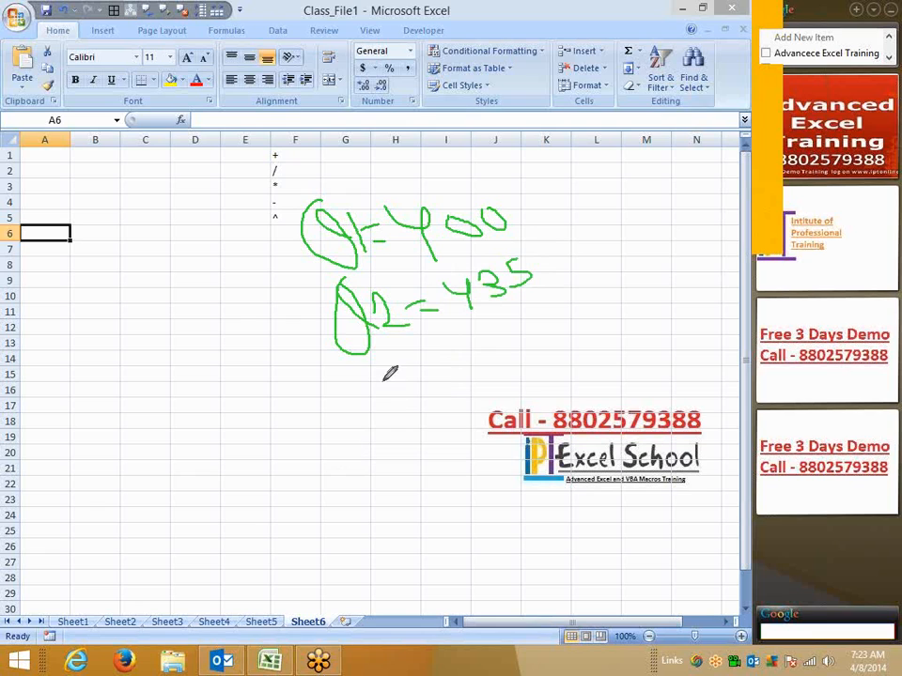
# Handwrite "Gr=" with a question mark and percent sign in green below the Q2 line.
pyautogui.moveTo(363, 380)
pyautogui.mouseDown()
pyautogui.moveTo(418, 402)
pyautogui.moveTo(424, 413)
pyautogui.moveTo(454, 373)
pyautogui.moveTo(445, 393)
pyautogui.moveTo(472, 377)
pyautogui.mouseUp()
pyautogui.moveTo(459, 385); pyautogui.dragTo(481, 384)
pyautogui.moveTo(508, 331); pyautogui.dragTo(518, 351)
pyautogui.click(521, 374)
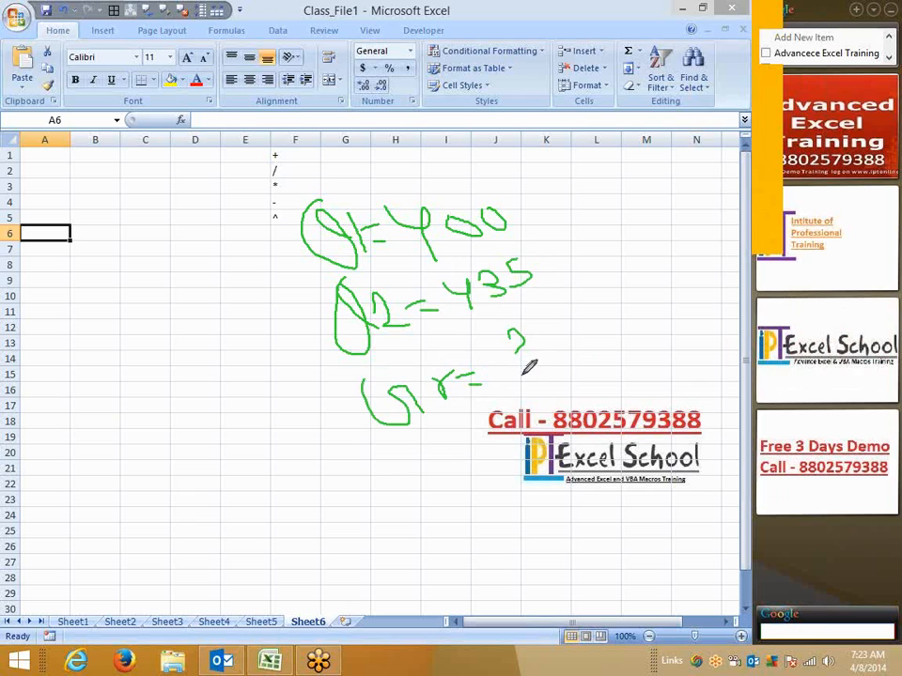
pyautogui.moveTo(562, 319); pyautogui.dragTo(554, 360)
pyautogui.click(567, 349)
pyautogui.click(543, 329)
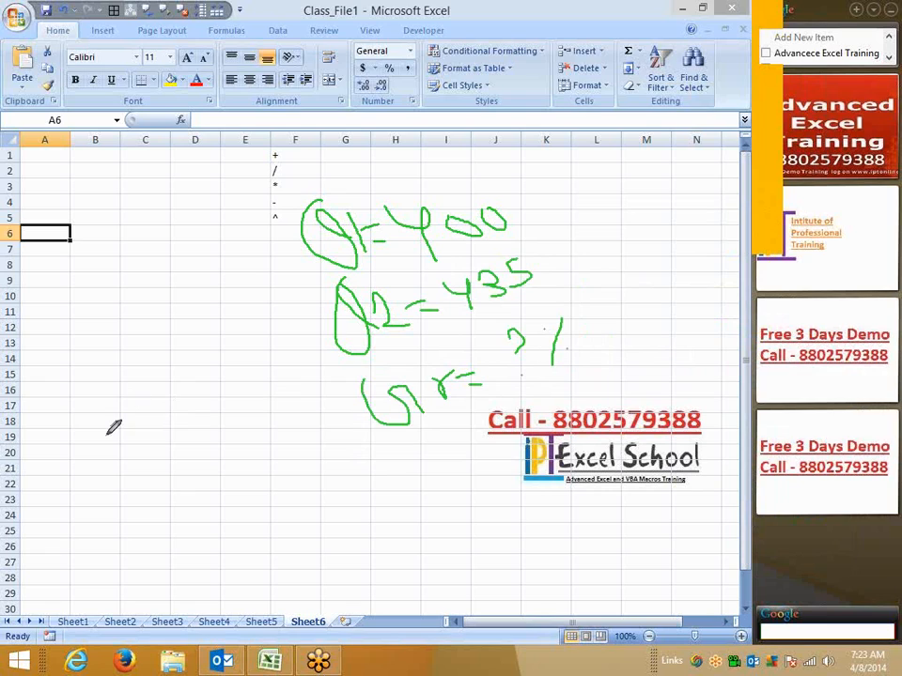
# Handwrite the numerator "Q2-Q1" of the growth formula in red over the empty cells below column A.
pyautogui.moveTo(35, 364); pyautogui.dragTo(14, 411)
pyautogui.moveTo(66, 463)
pyautogui.mouseDown()
pyautogui.moveTo(33, 375)
pyautogui.moveTo(102, 430)
pyautogui.moveTo(113, 368)
pyautogui.moveTo(145, 421)
pyautogui.mouseUp()
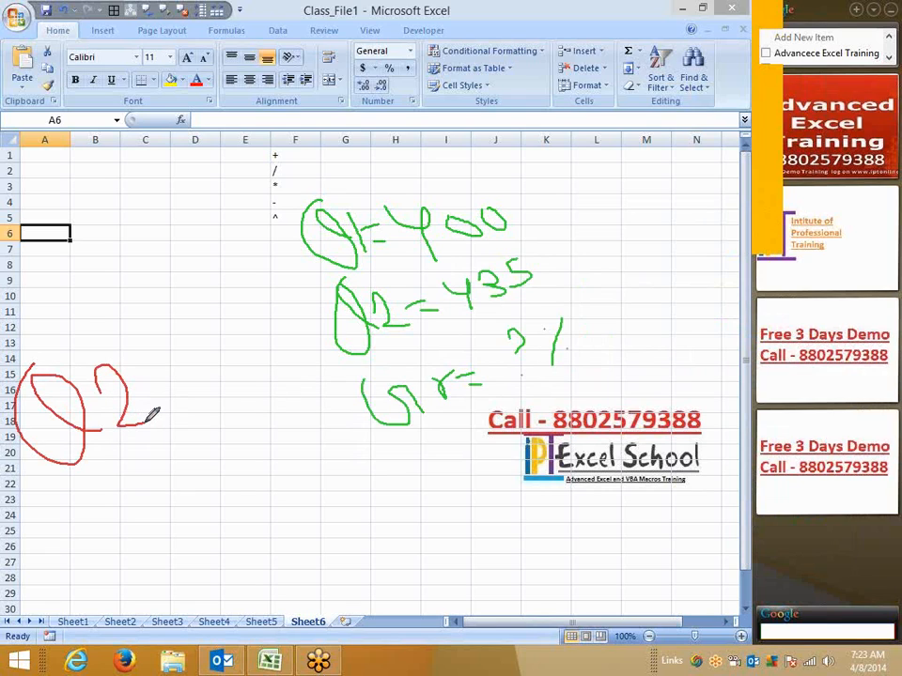
pyautogui.moveTo(150, 380); pyautogui.dragTo(181, 373)
pyautogui.moveTo(193, 331)
pyautogui.mouseDown()
pyautogui.moveTo(243, 382)
pyautogui.moveTo(208, 325)
pyautogui.moveTo(255, 357)
pyautogui.mouseUp()
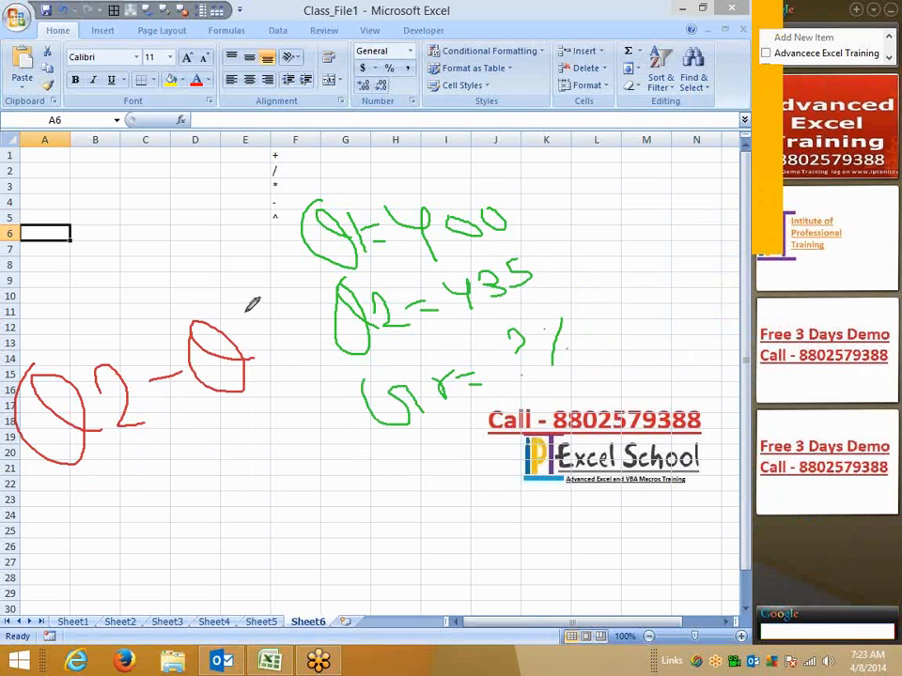
pyautogui.moveTo(247, 314); pyautogui.dragTo(259, 344)
# Complete the red handwritten formula with a fraction line, "Q1" as denominator and "x100" beside it.
pyautogui.moveTo(40, 502); pyautogui.dragTo(249, 407)
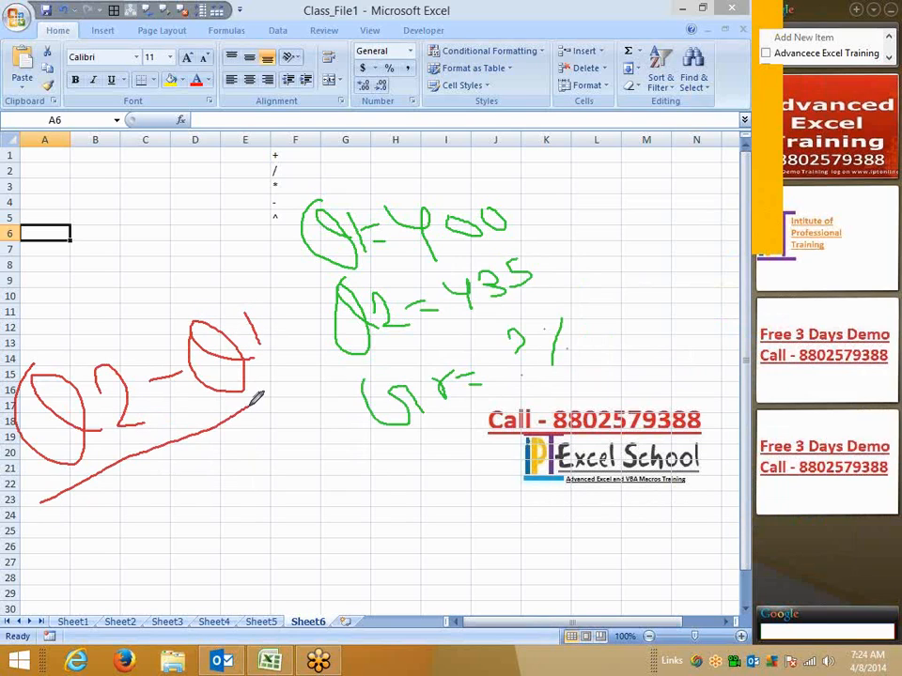
pyautogui.moveTo(107, 489)
pyautogui.mouseDown()
pyautogui.moveTo(138, 552)
pyautogui.moveTo(106, 477)
pyautogui.moveTo(163, 512)
pyautogui.mouseUp()
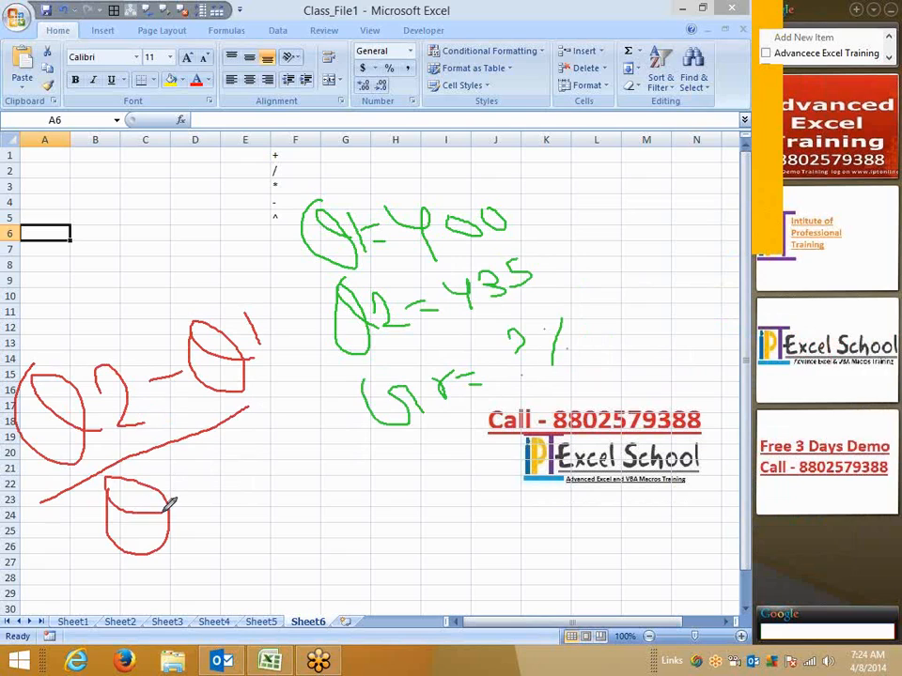
pyautogui.moveTo(182, 464); pyautogui.dragTo(206, 489)
pyautogui.click(262, 395)
pyautogui.moveTo(275, 369)
pyautogui.mouseDown()
pyautogui.moveTo(300, 409)
pyautogui.moveTo(267, 472)
pyautogui.mouseUp()
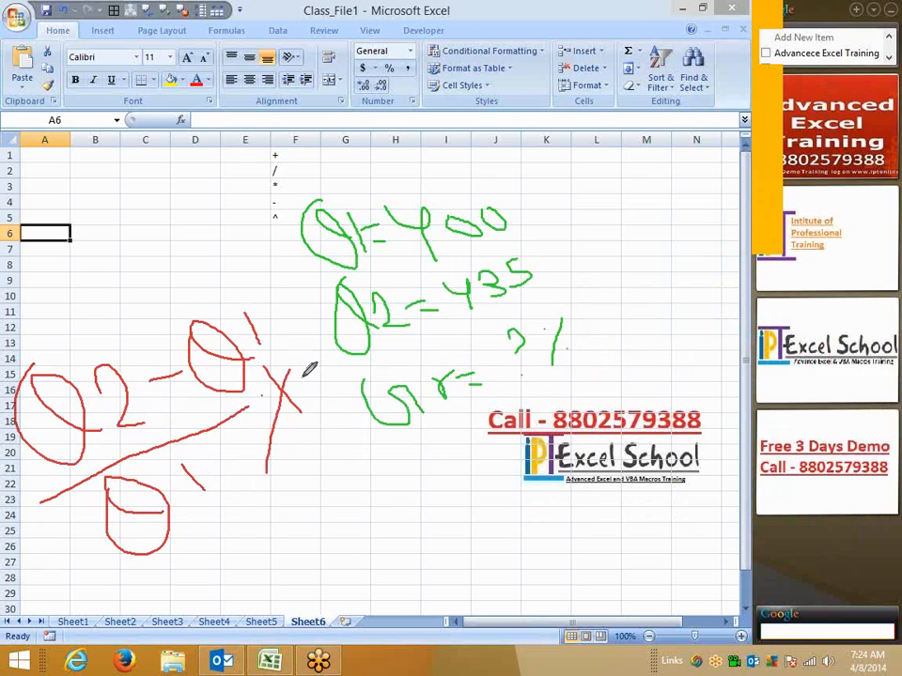
pyautogui.moveTo(301, 367)
pyautogui.mouseDown()
pyautogui.moveTo(304, 411)
pyautogui.moveTo(337, 385)
pyautogui.moveTo(334, 368)
pyautogui.moveTo(346, 378)
pyautogui.moveTo(343, 359)
pyautogui.mouseUp()
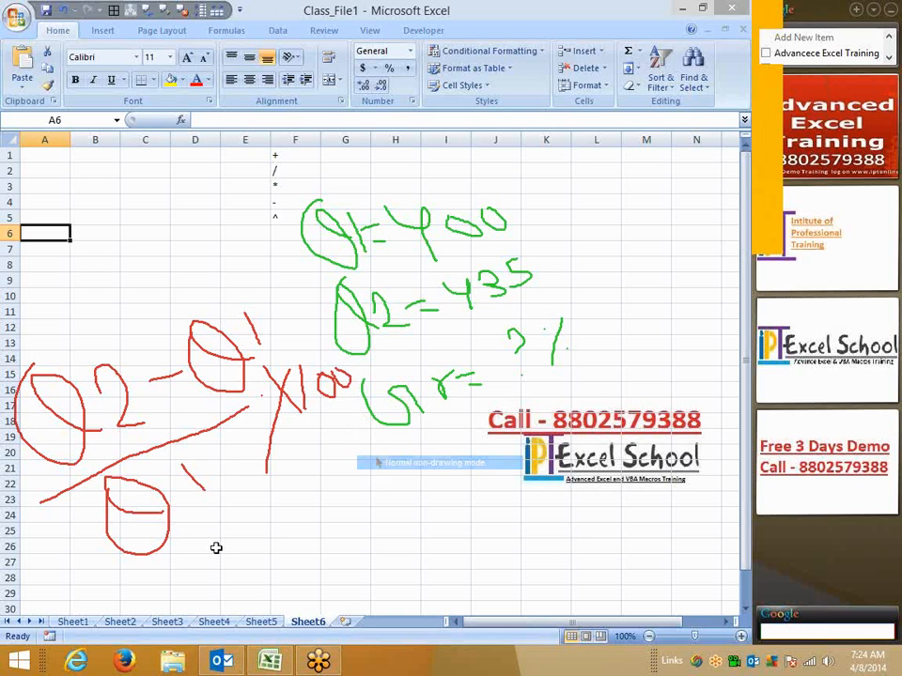
# Enter the headers Q1 in cell A1 and Q2 in cell B1.
pyautogui.click(95, 299)
pyautogui.click(37, 183)
pyautogui.click(36, 158)
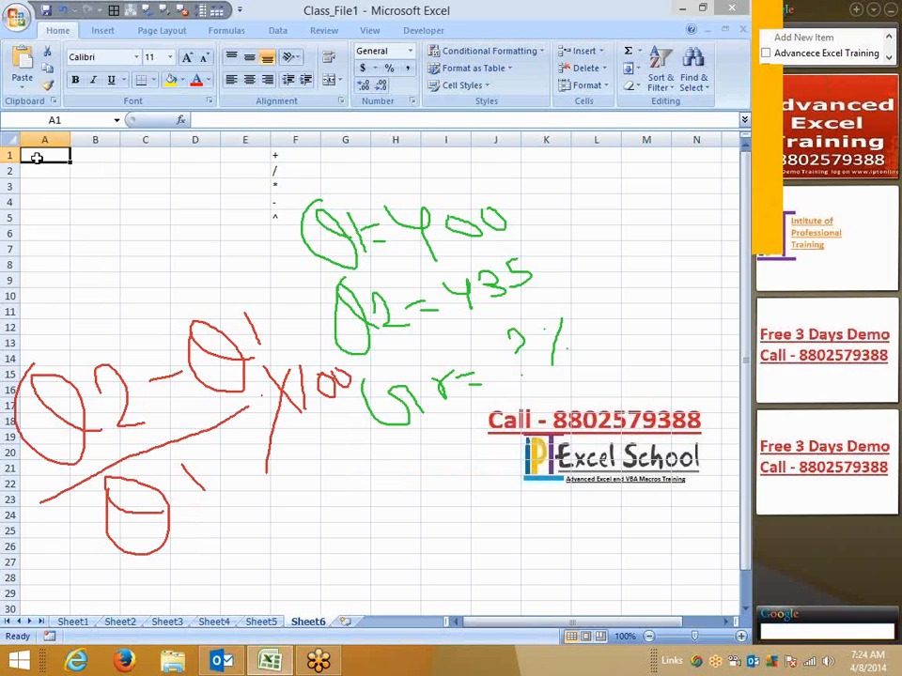
pyautogui.write('Q1')
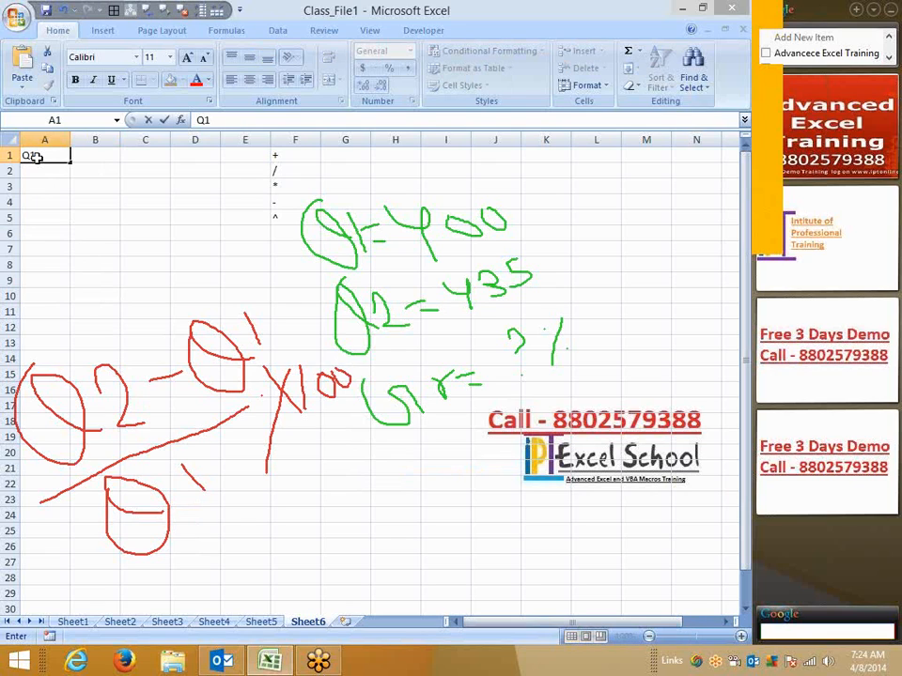
pyautogui.press('Tab')
pyautogui.write('Q2')
pyautogui.press('Return')
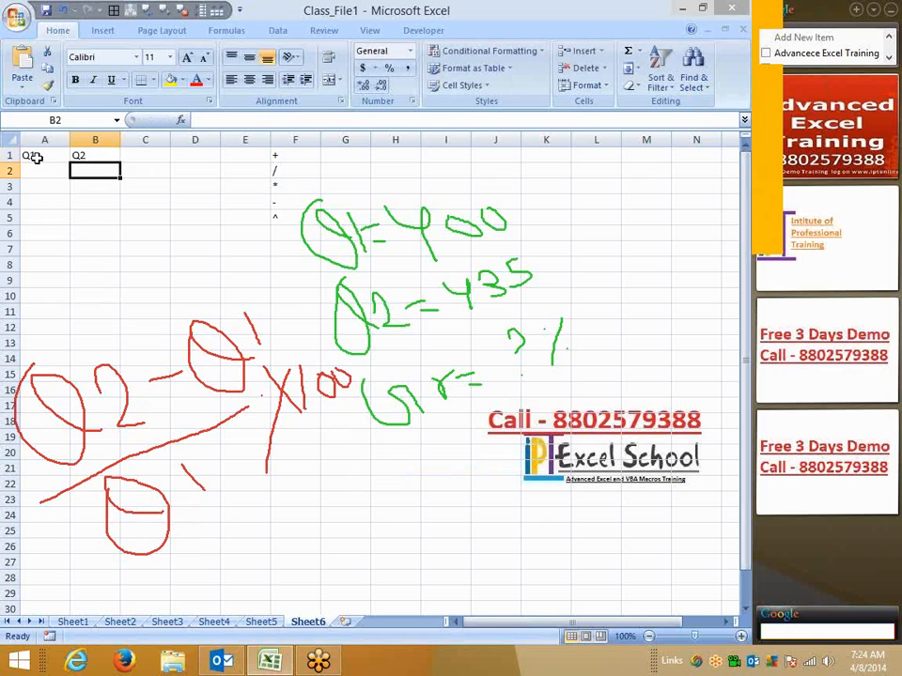
# Enter 400 under Q1 in cell A2 and 435 under Q2 in cell B2.
pyautogui.write('4000')
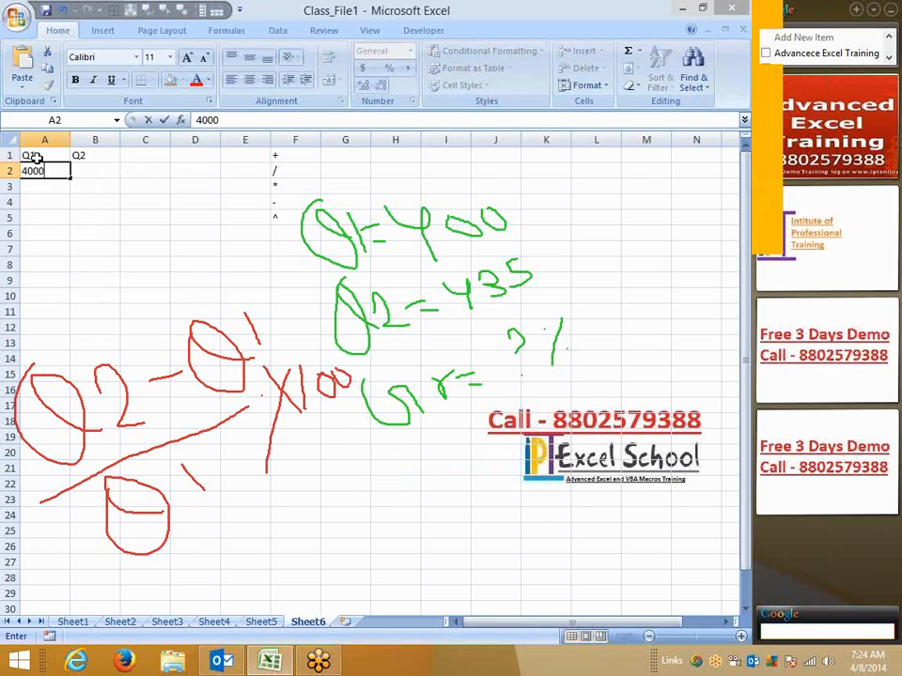
pyautogui.press('BackSpace')
pyautogui.press('Return')
pyautogui.press('Up')
pyautogui.press('Right')
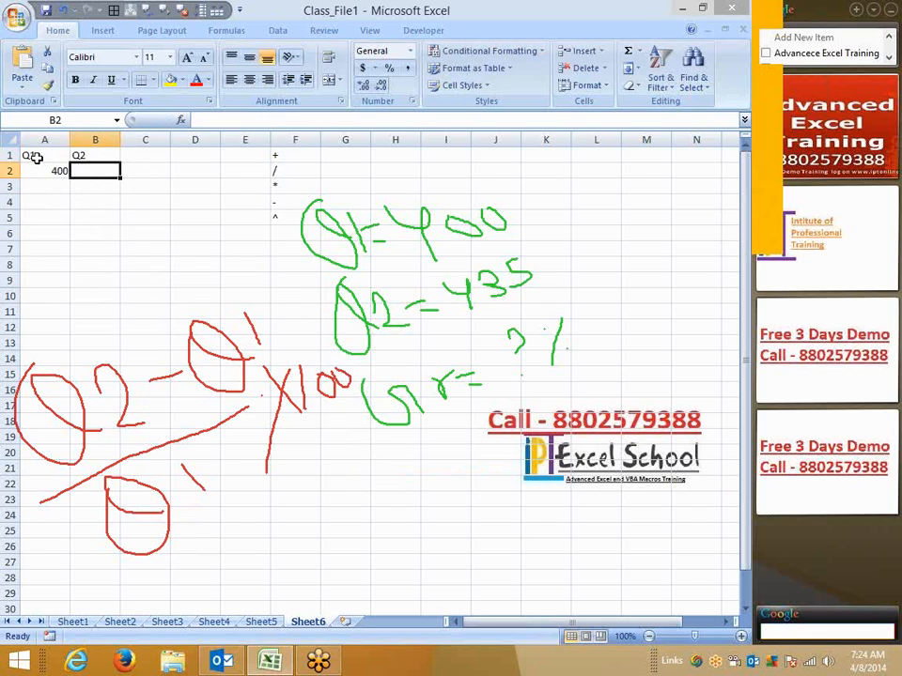
pyautogui.write('435')
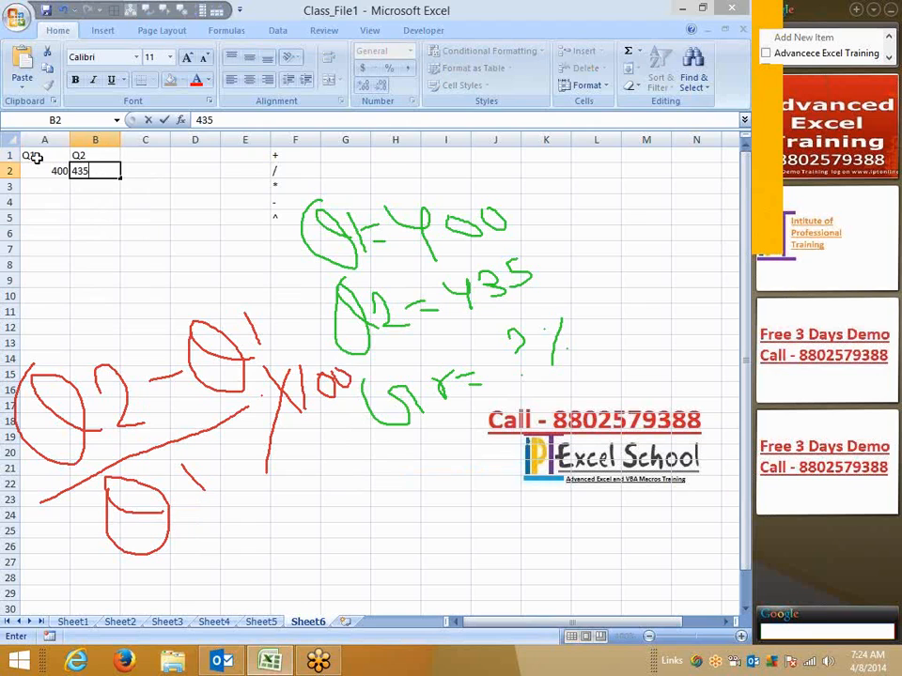
pyautogui.press('Return')
pyautogui.press('Down')
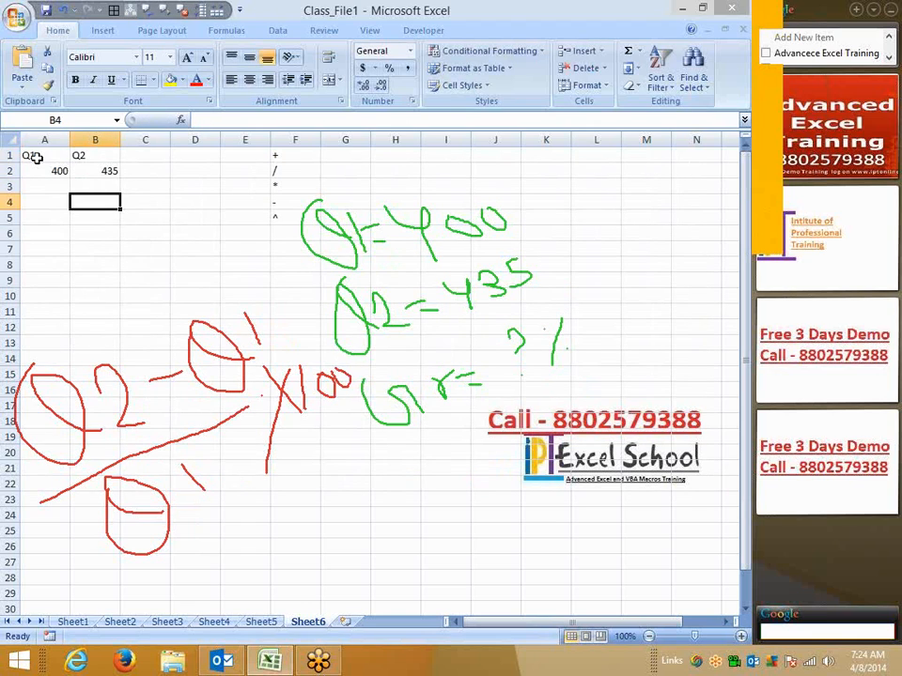
# Add the header GR in cell C1, next to Q2.
pyautogui.press('Up')
pyautogui.press('Right')
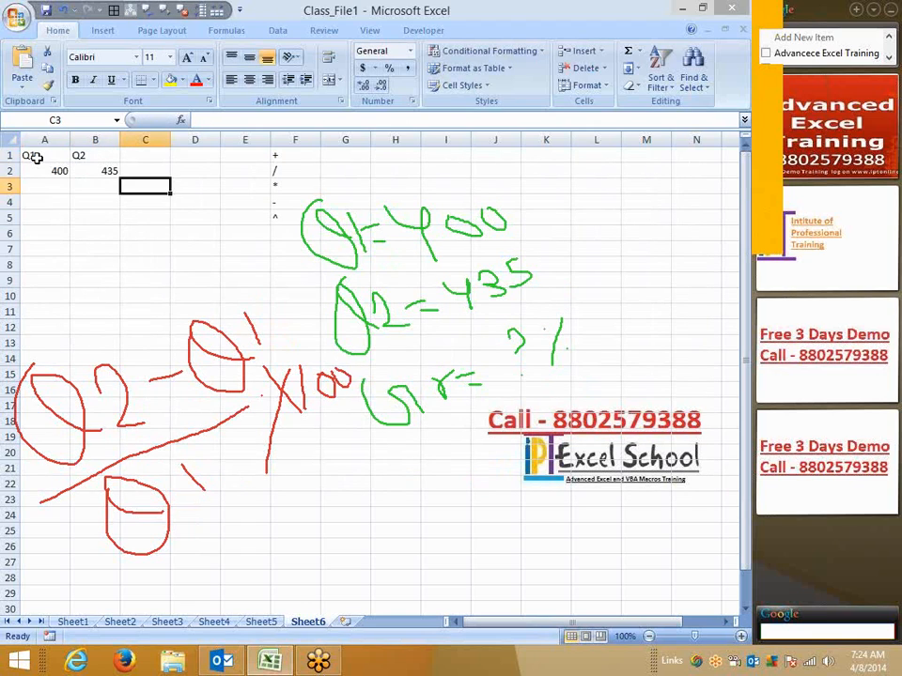
pyautogui.press('Up')
pyautogui.press('Up')
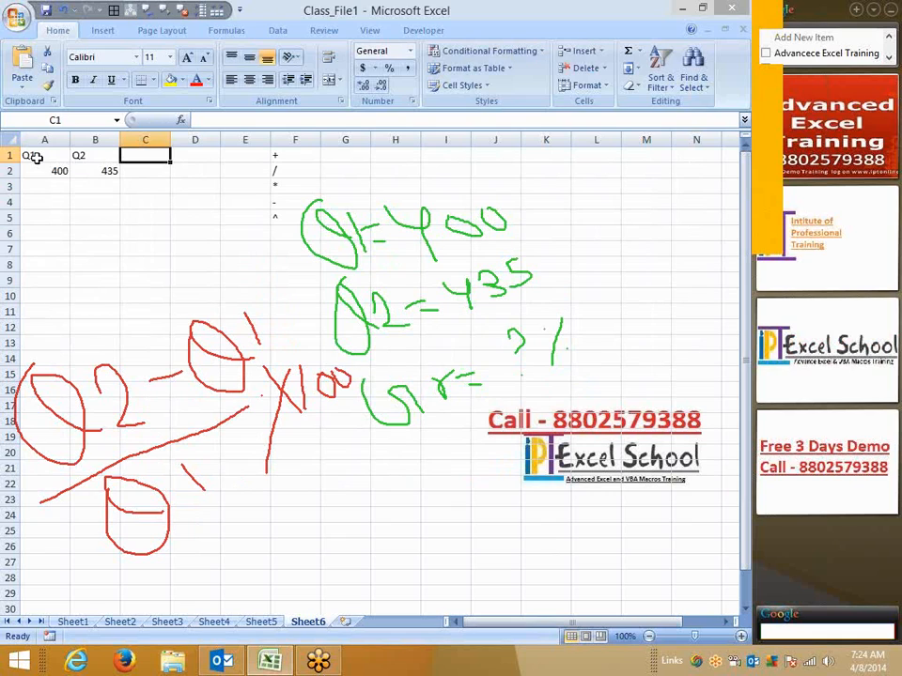
pyautogui.write('GR')
pyautogui.press('Return')
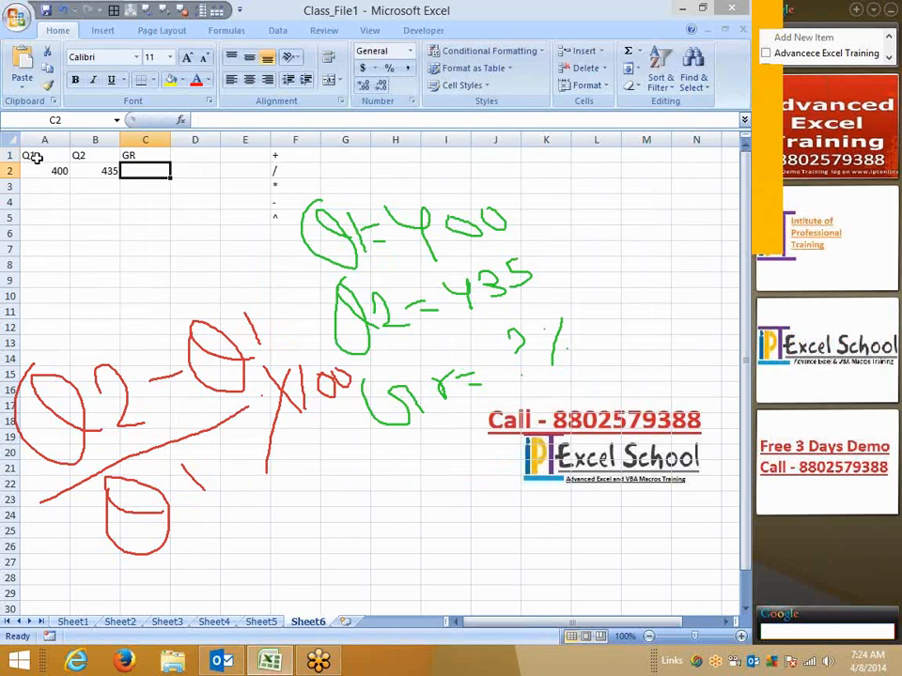
# Enter the growth formula =B2-A2/Q1 in cell C2 under the GR header, leaving out the multiplication by 100.
pyautogui.write('=')
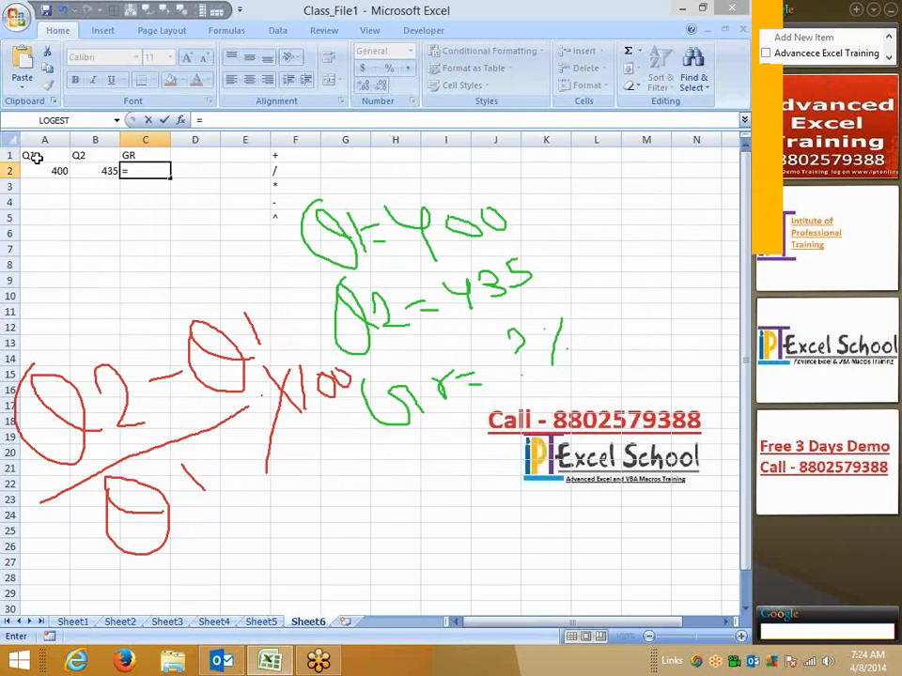
pyautogui.press('Left')
pyautogui.write('-')
pyautogui.press('Left')
pyautogui.press('Left')
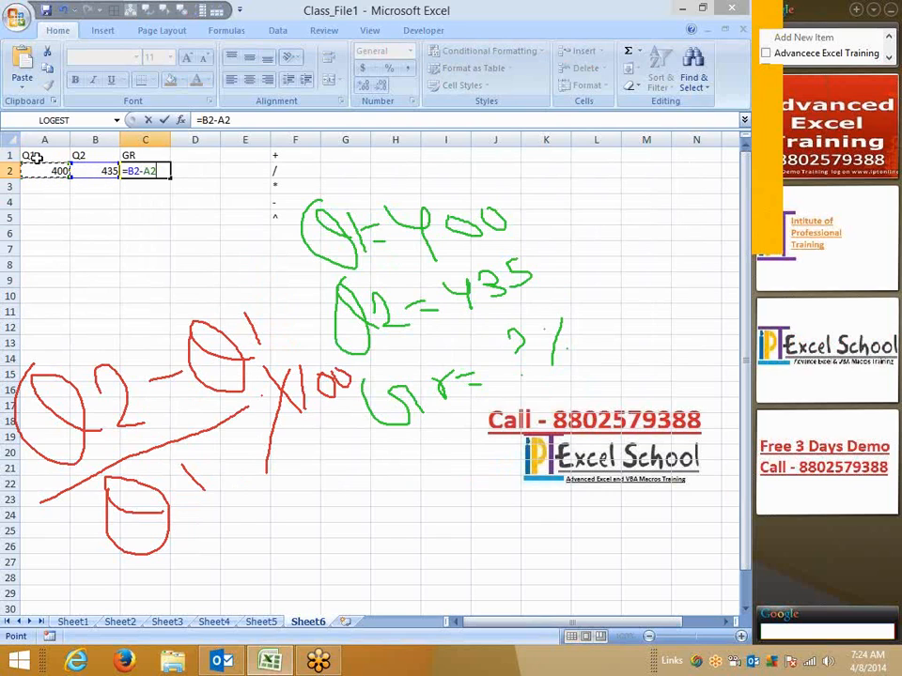
pyautogui.write('/Q1')
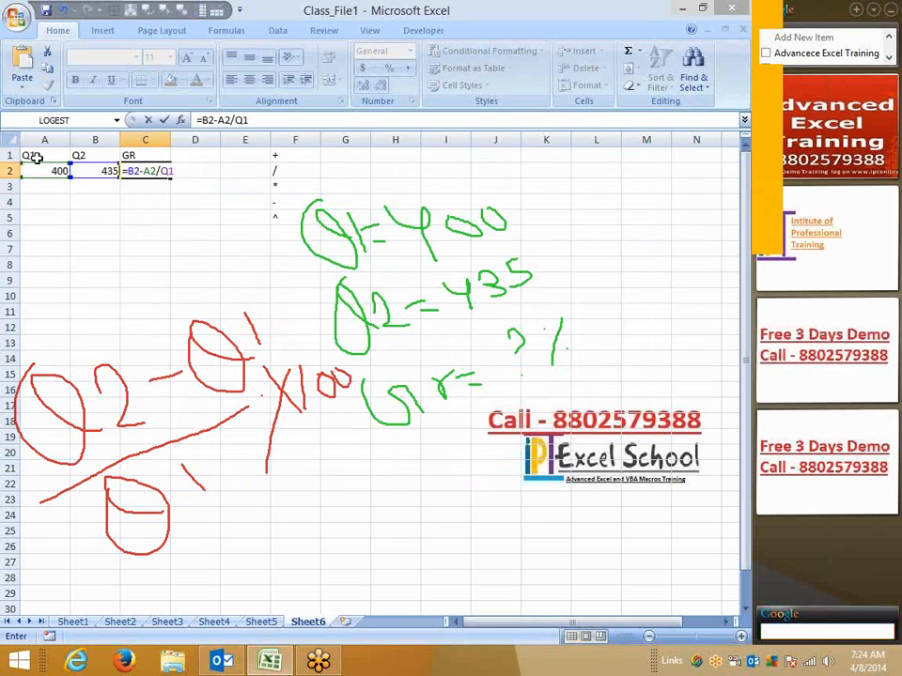
pyautogui.write('*100')
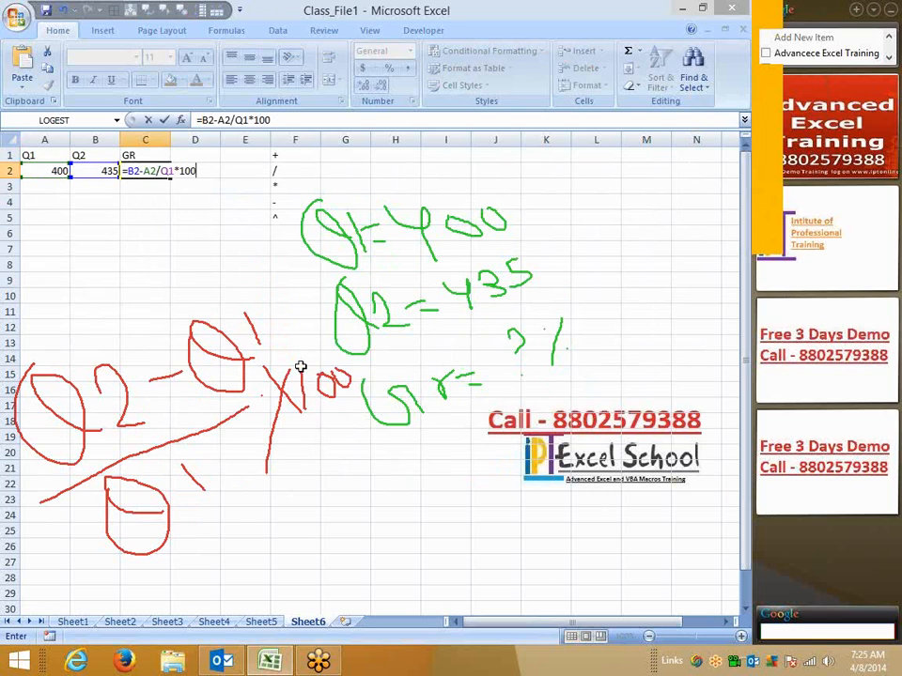
pyautogui.press('BackSpace')
pyautogui.press('BackSpace')
pyautogui.press('BackSpace')
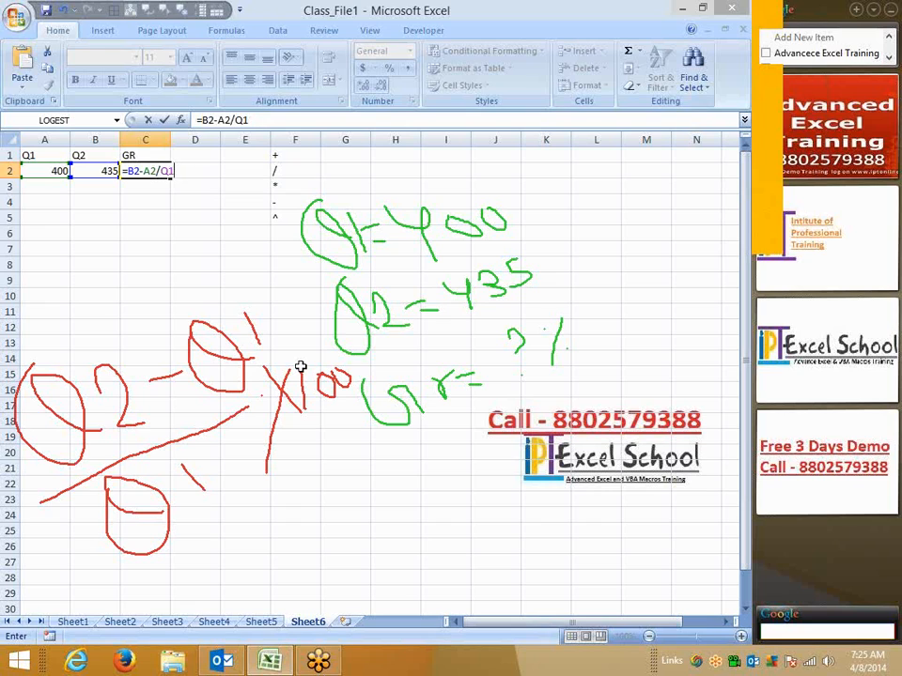
pyautogui.press('Return')
# Enter 0.10 in cell C4 and format it as a percentage.
pyautogui.press('Return')
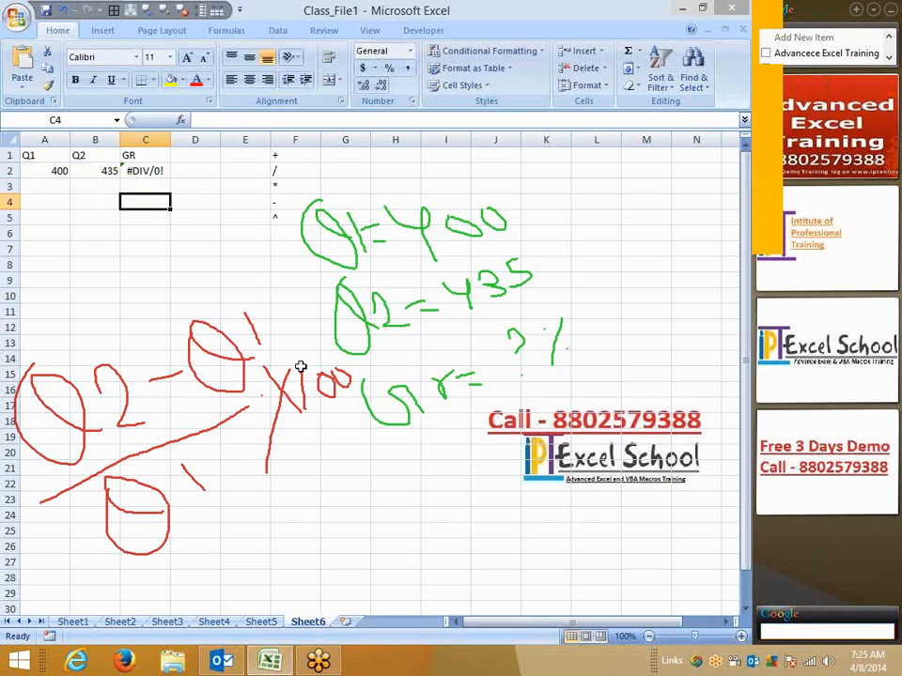
pyautogui.write('10')
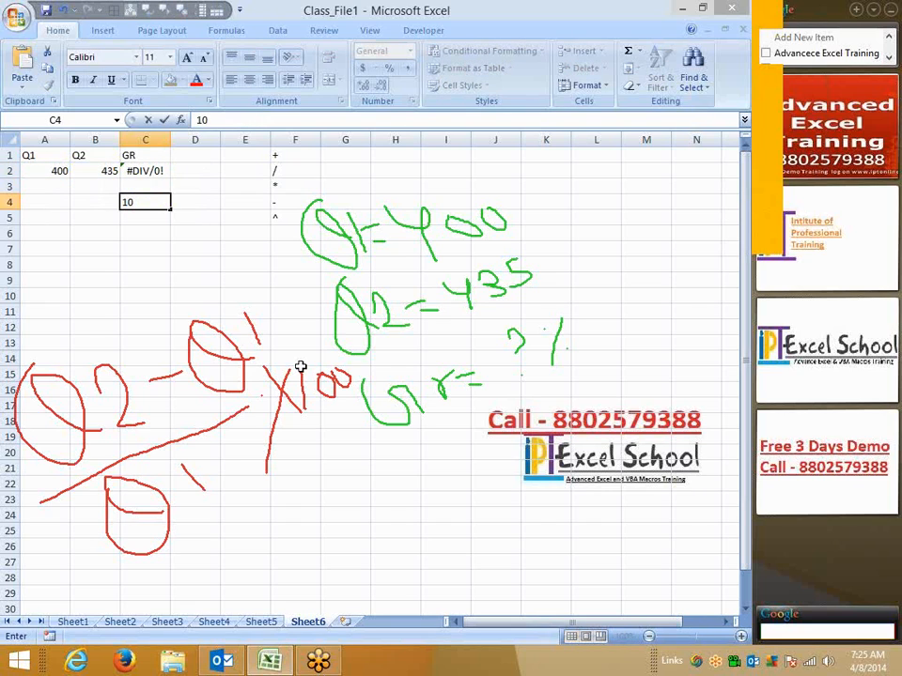
pyautogui.press('Escape')
pyautogui.write('0.10')
pyautogui.press('Return')
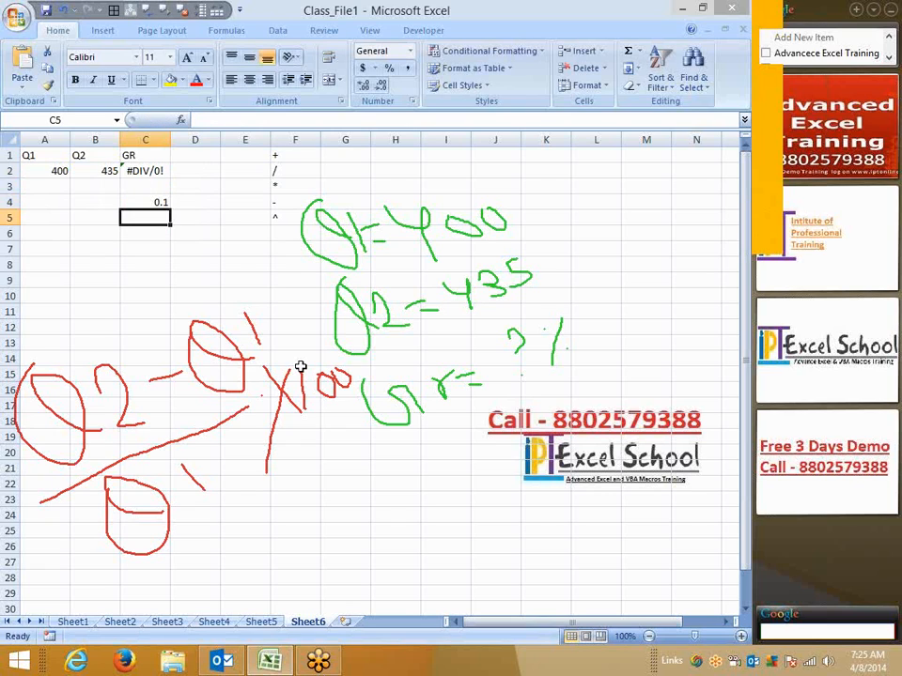
pyautogui.press('Up')
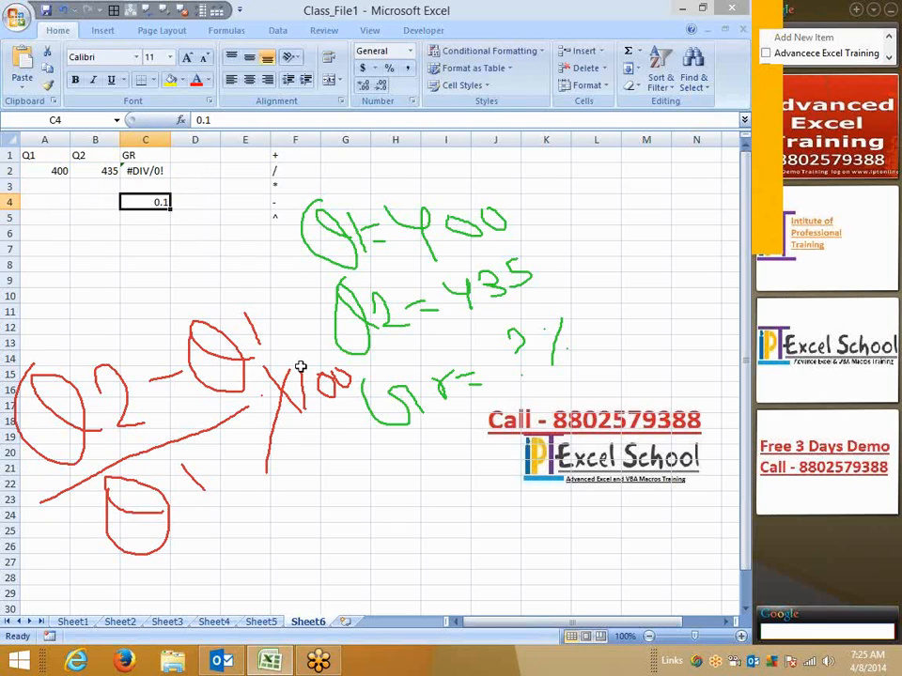
pyautogui.click(389, 69)
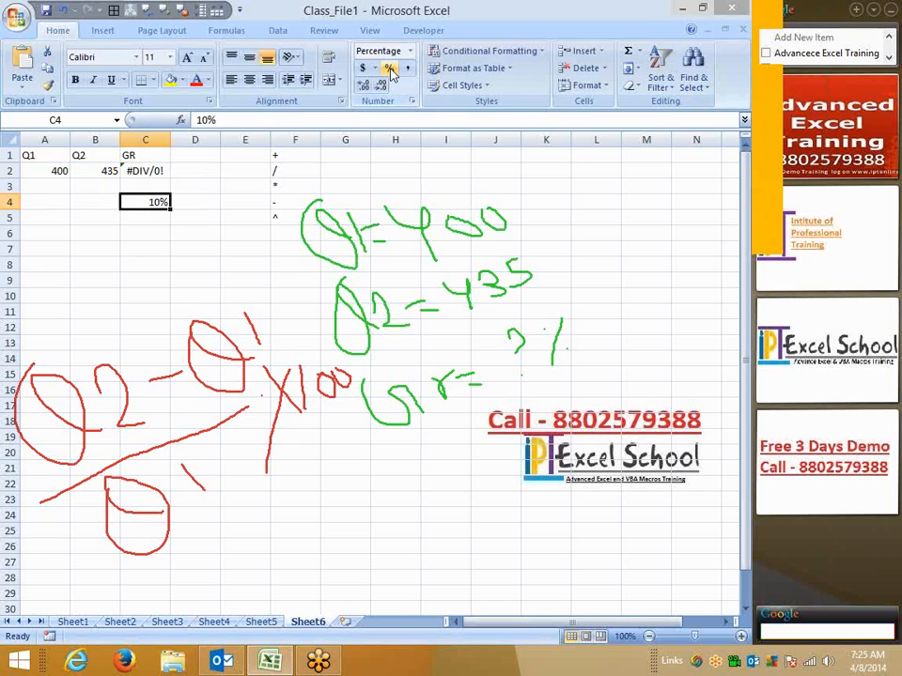
# Replace the Q1 reference in the C2 formula with cell A2, making it =B2-A2/A2.
pyautogui.click(141, 170)
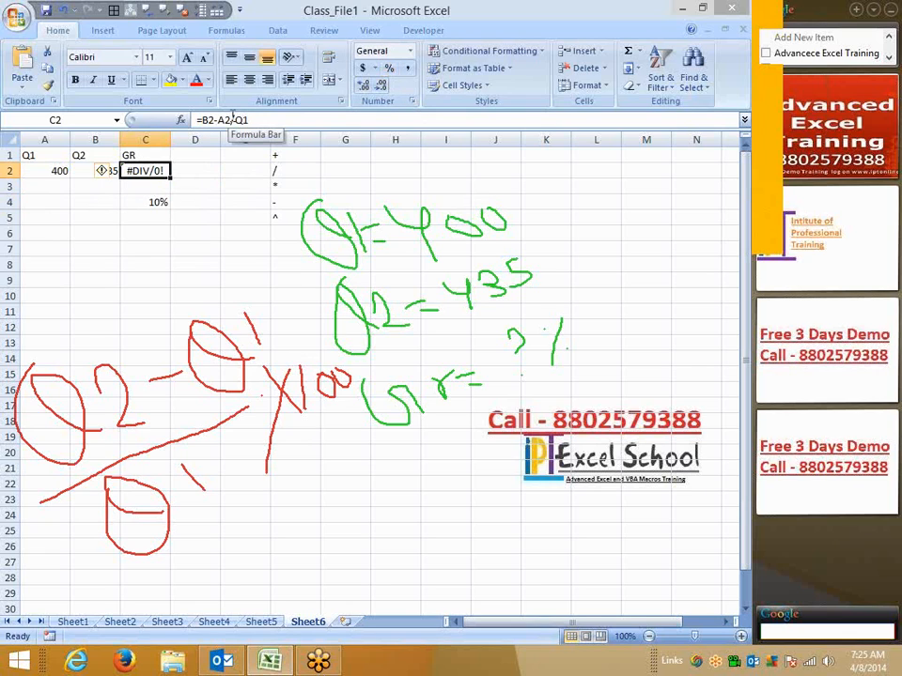
pyautogui.click(235, 119)
pyautogui.moveTo(234, 119); pyautogui.dragTo(249, 119)
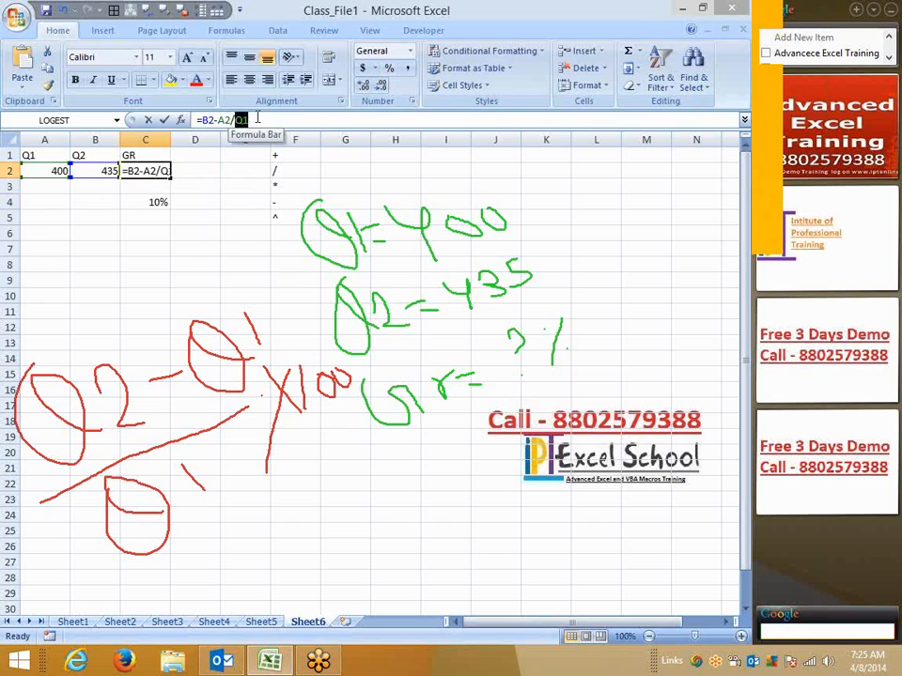
pyautogui.press('BackSpace')
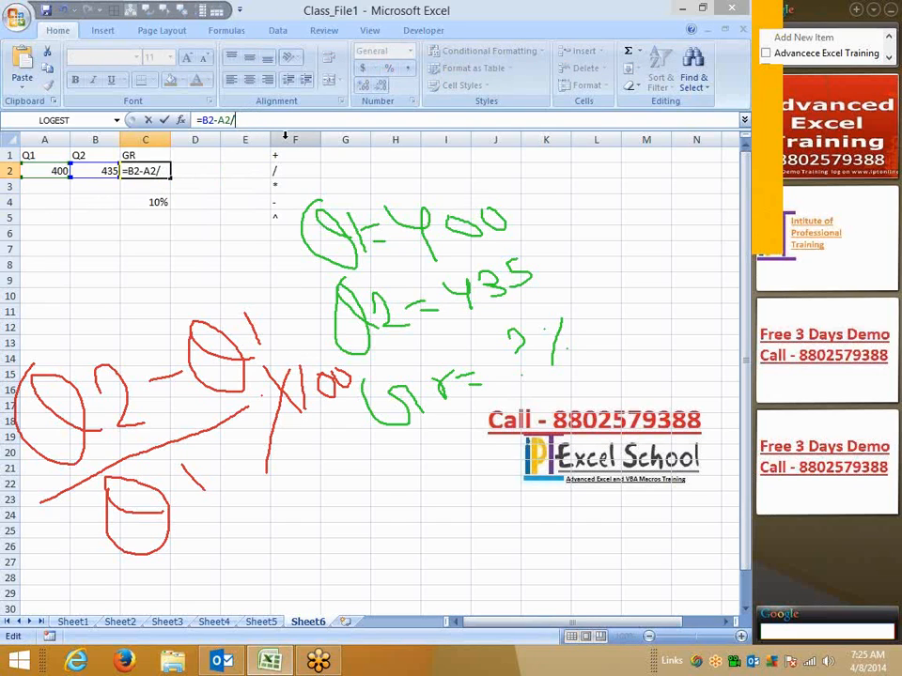
pyautogui.click(51, 170)
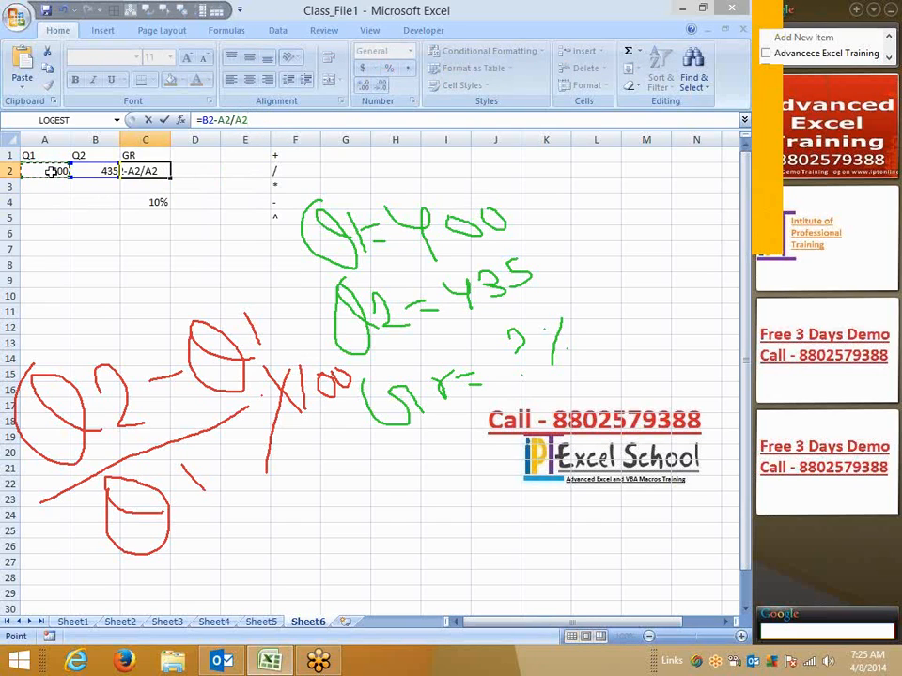
pyautogui.press('Return')
# Evaluate the formula in cell C2 step by step with Evaluate Formula to examine its order of calculation.
pyautogui.click(157, 168)
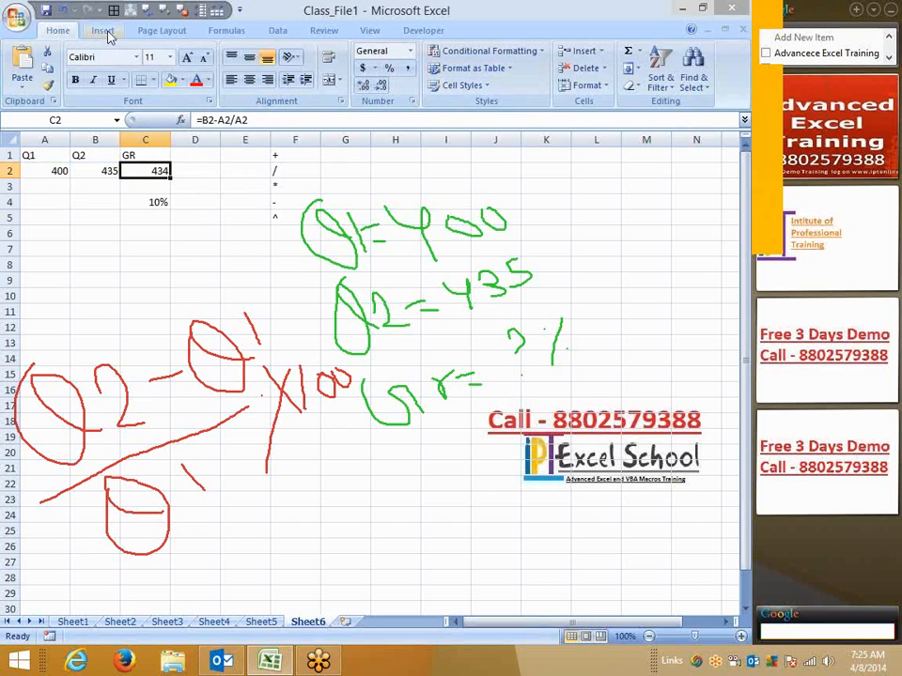
pyautogui.click(226, 31)
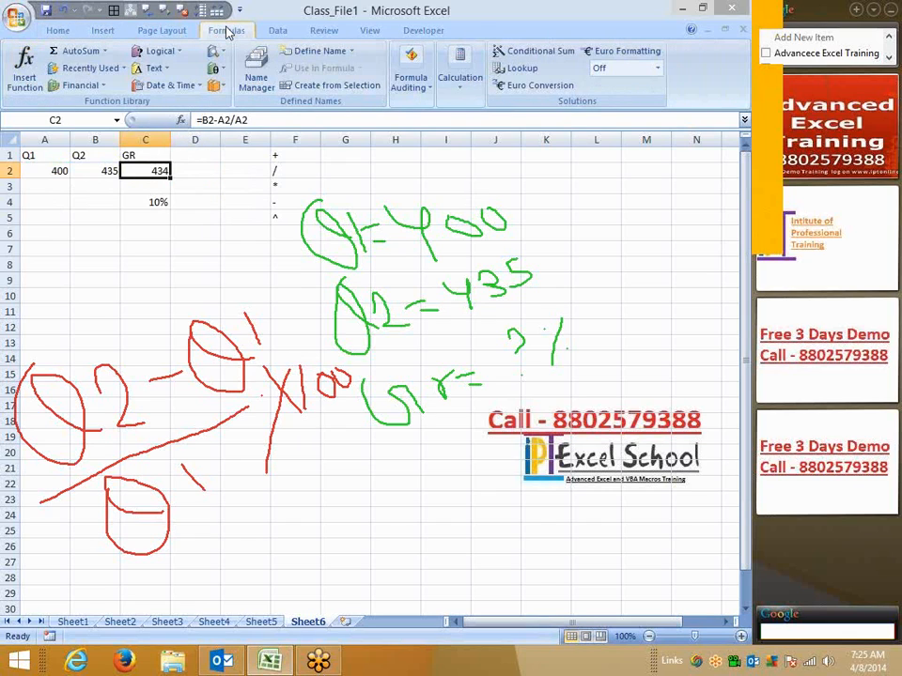
pyautogui.click(424, 86)
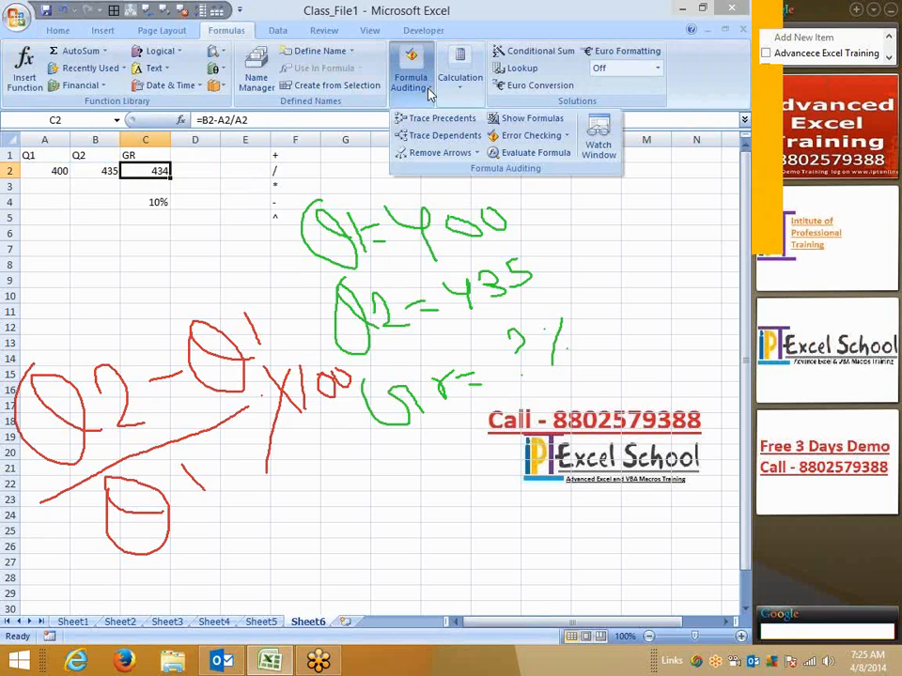
pyautogui.click(495, 154)
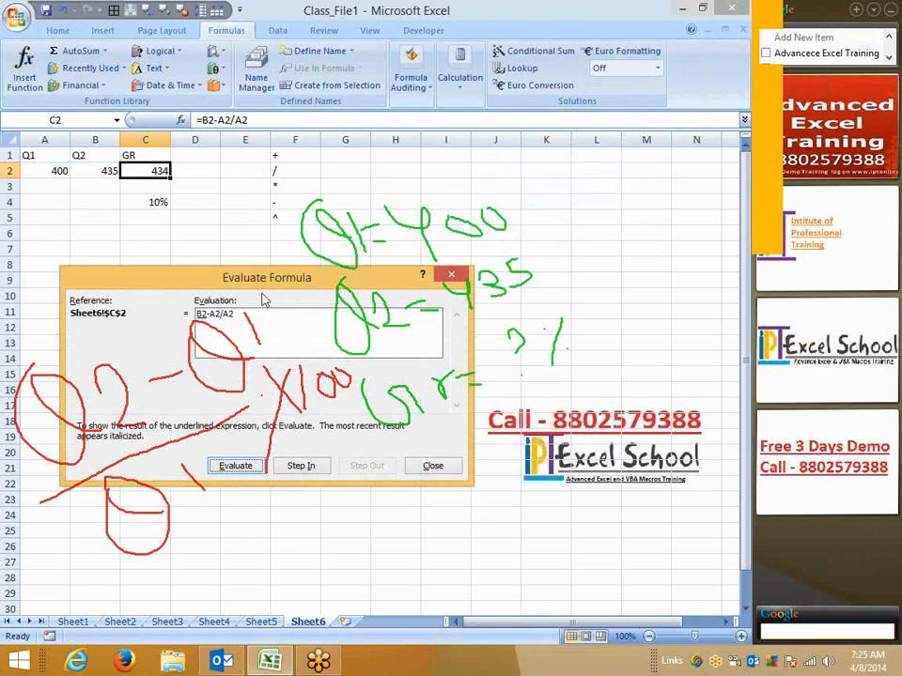
pyautogui.moveTo(249, 286); pyautogui.dragTo(386, 17)
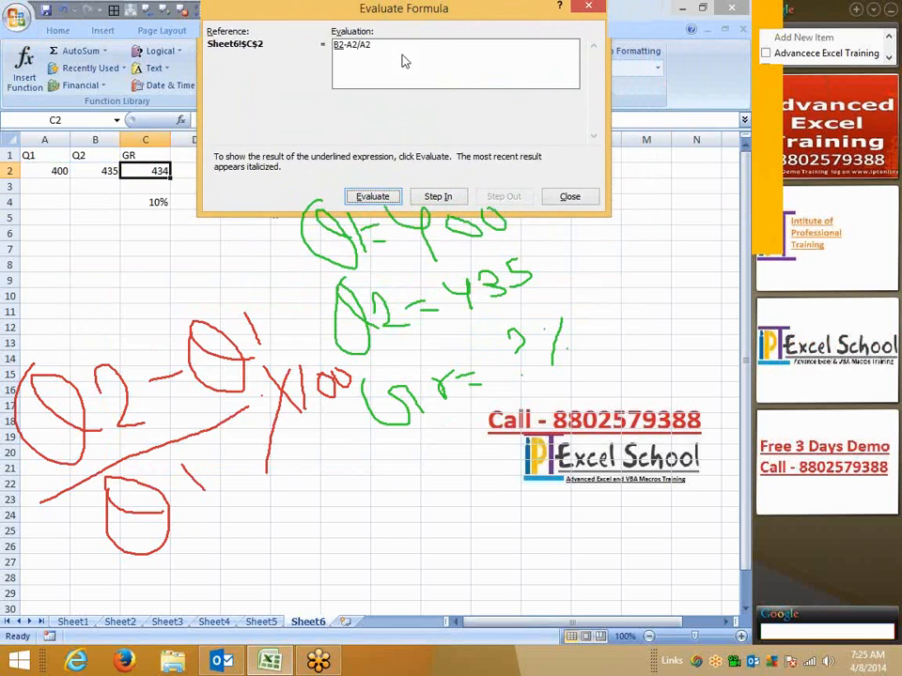
pyautogui.click(372, 199)
pyautogui.click(379, 200)
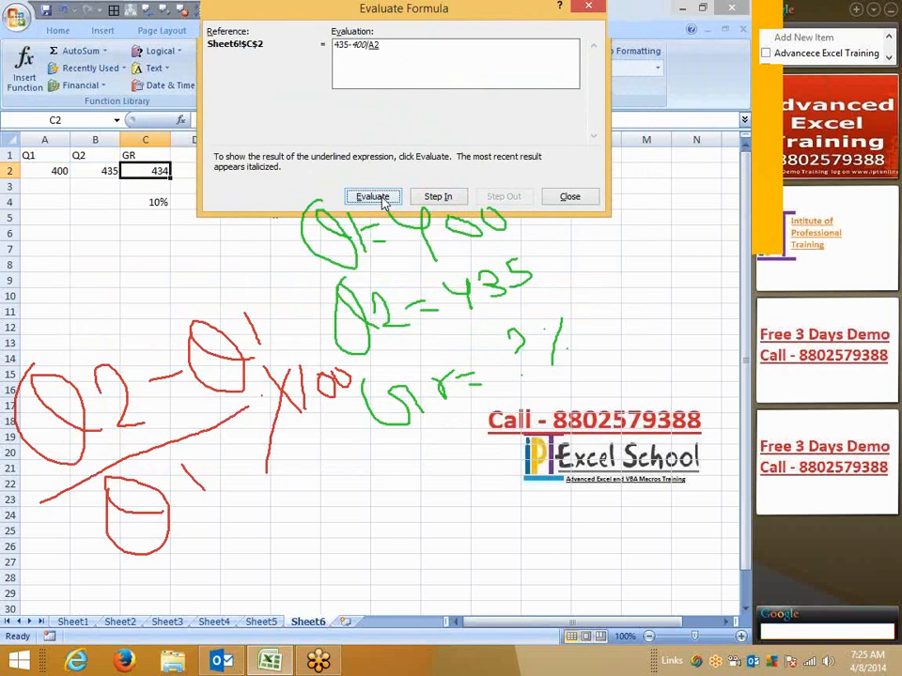
pyautogui.click(379, 198)
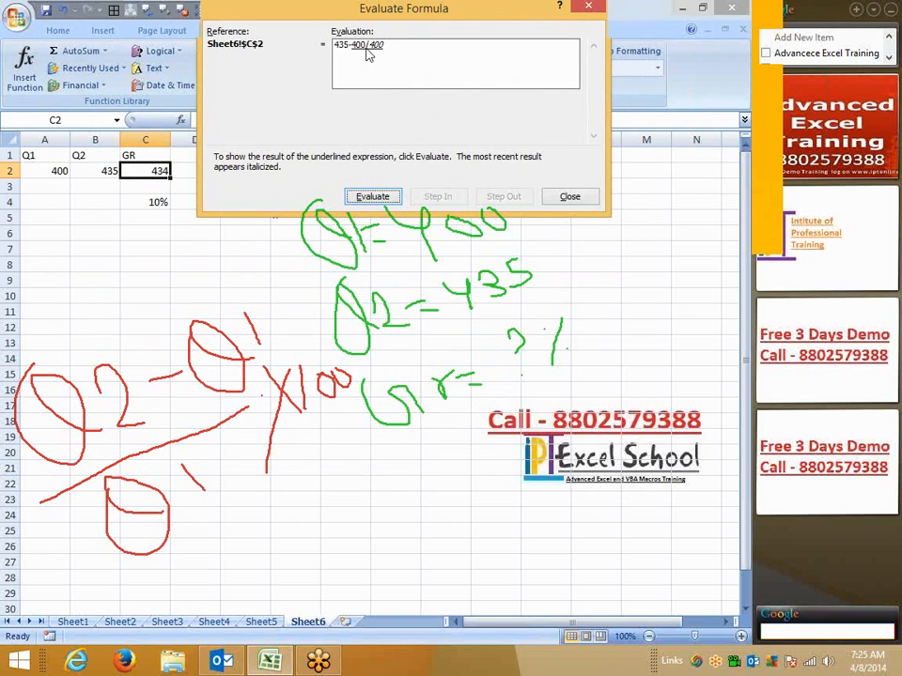
pyautogui.click(377, 198)
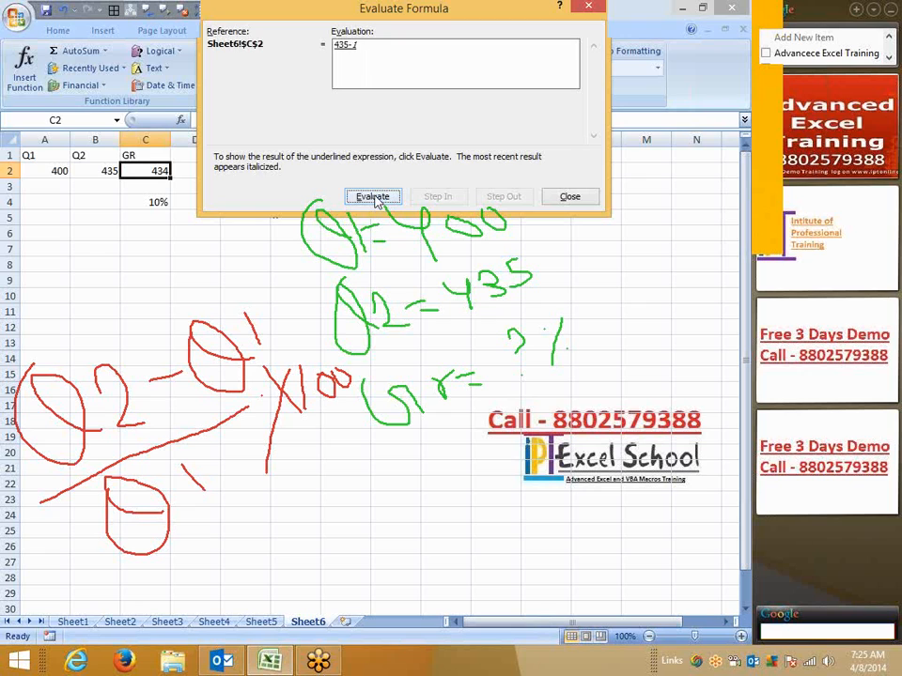
pyautogui.click(376, 199)
pyautogui.moveTo(267, 8); pyautogui.dragTo(233, 231)
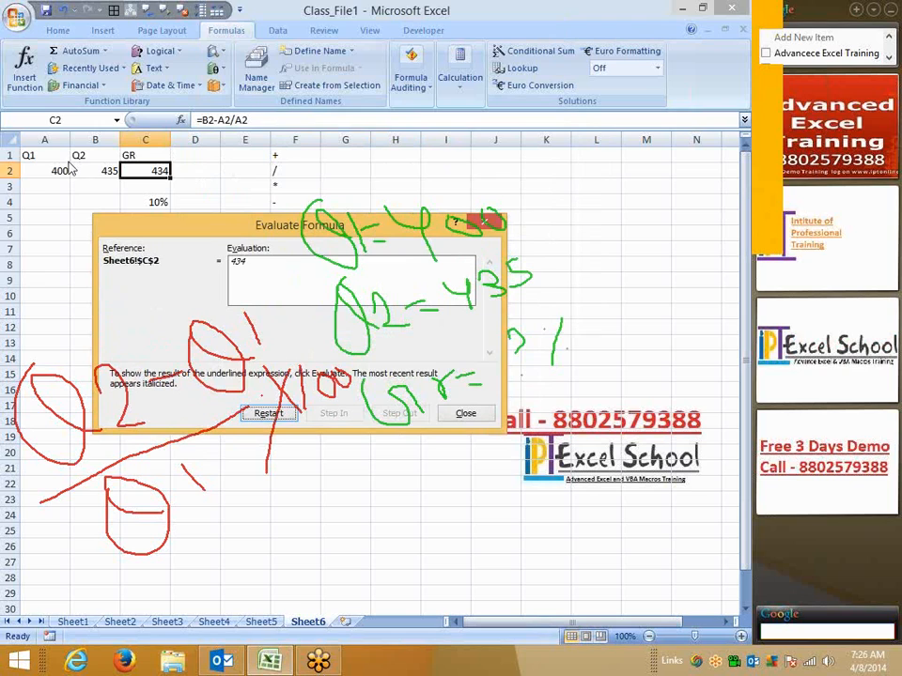
pyautogui.press('Escape')
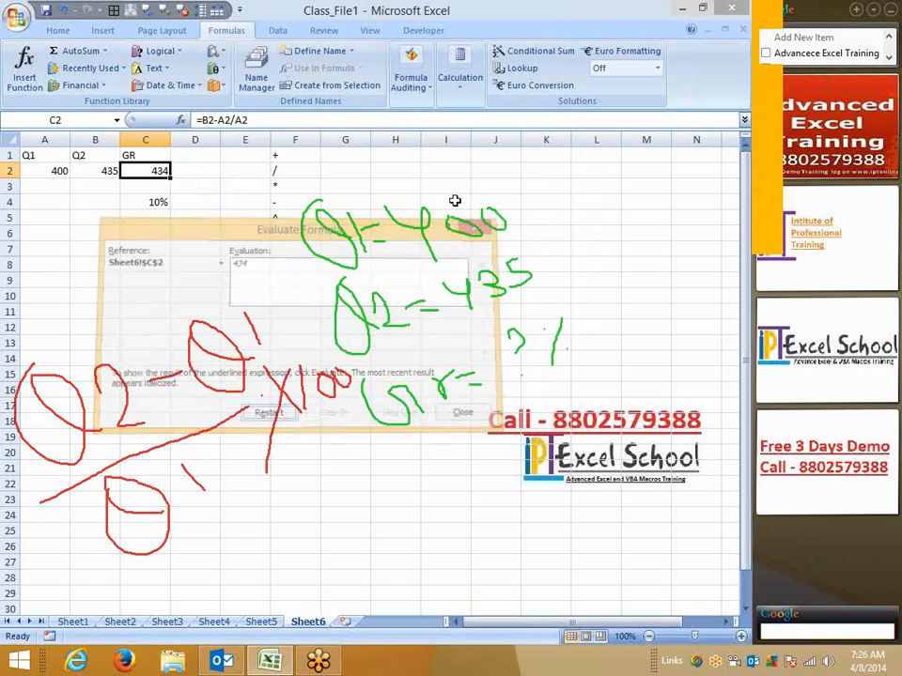
# Put parentheses around the subtraction in the C2 formula, making it =(B2-A2)/A2.
pyautogui.click(226, 120)
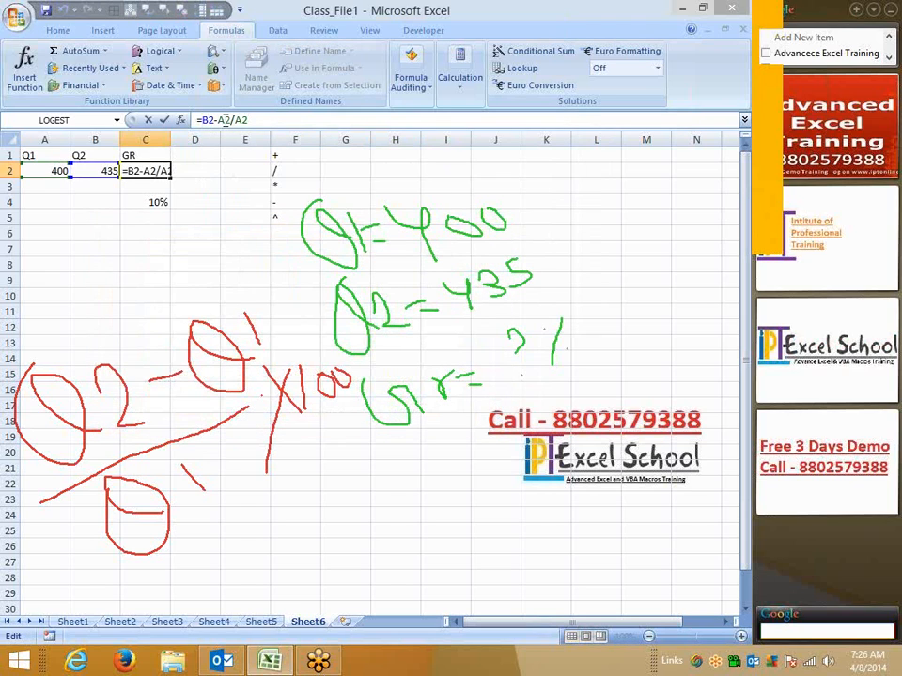
pyautogui.write('(')
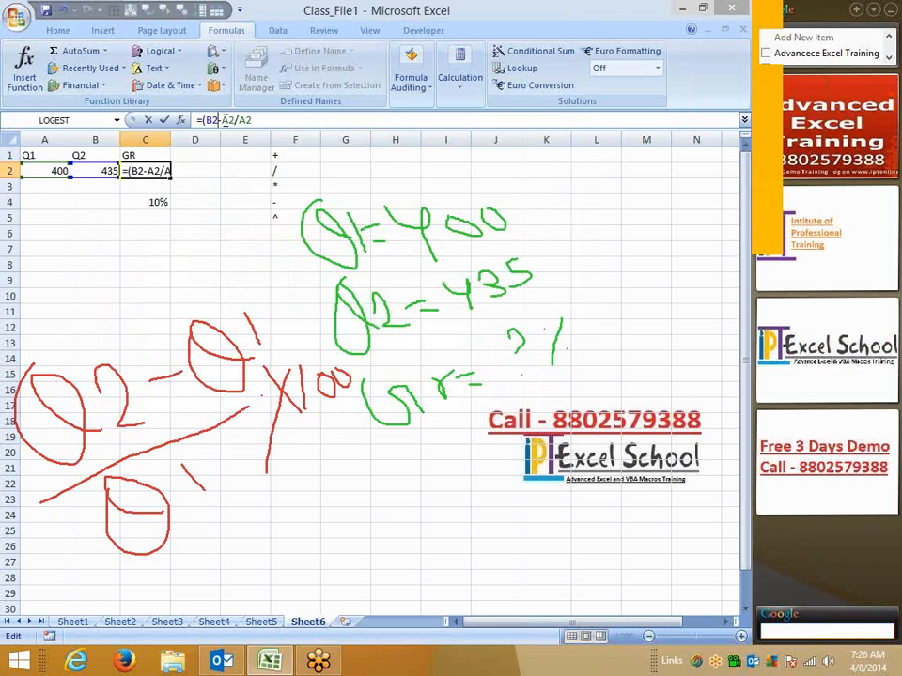
pyautogui.write(')')
pyautogui.press('Return')
pyautogui.press('Up')
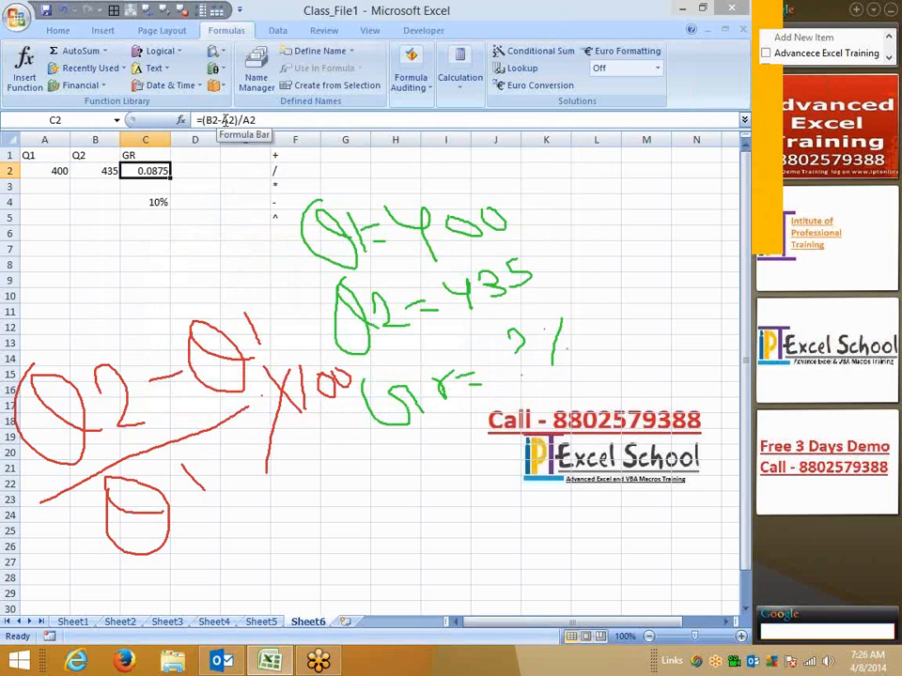
pyautogui.click(410, 83)
pyautogui.click(495, 155)
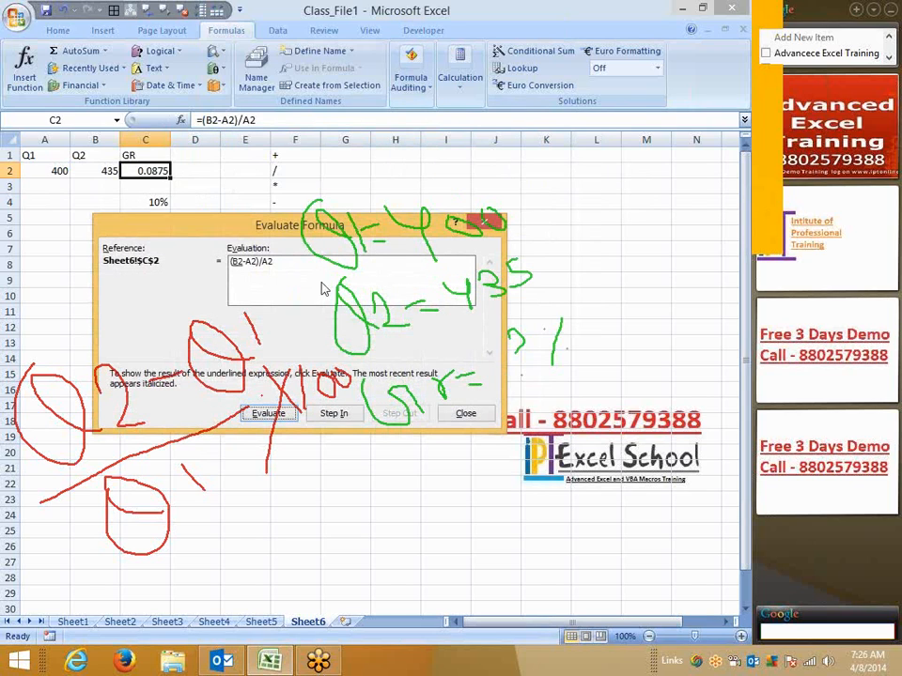
pyautogui.click(497, 227)
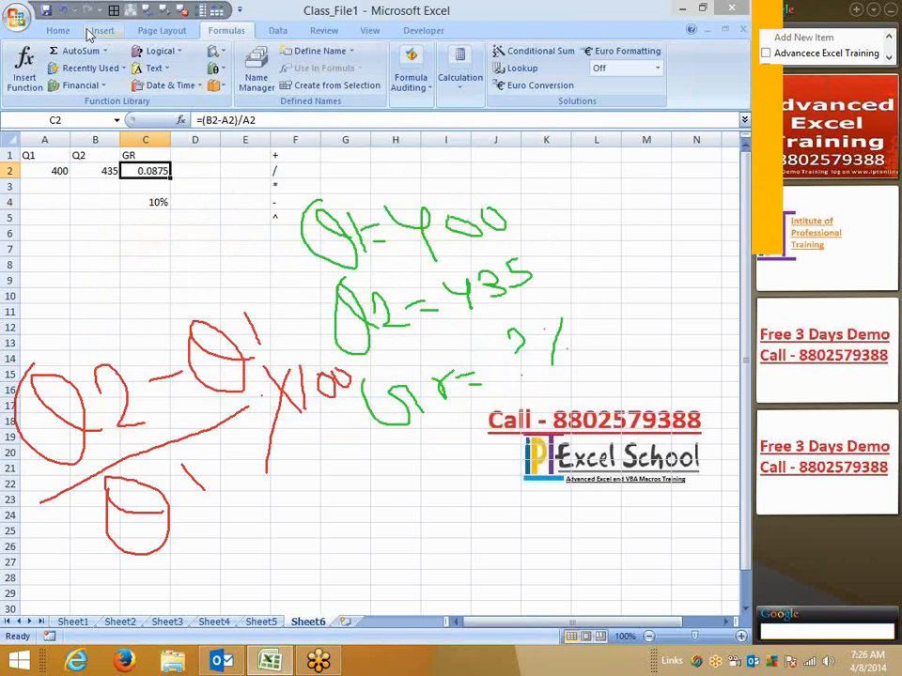
# Format the growth rate in cell C2 as a percentage and clear the handwritten annotations from the screen.
pyautogui.click(57, 29)
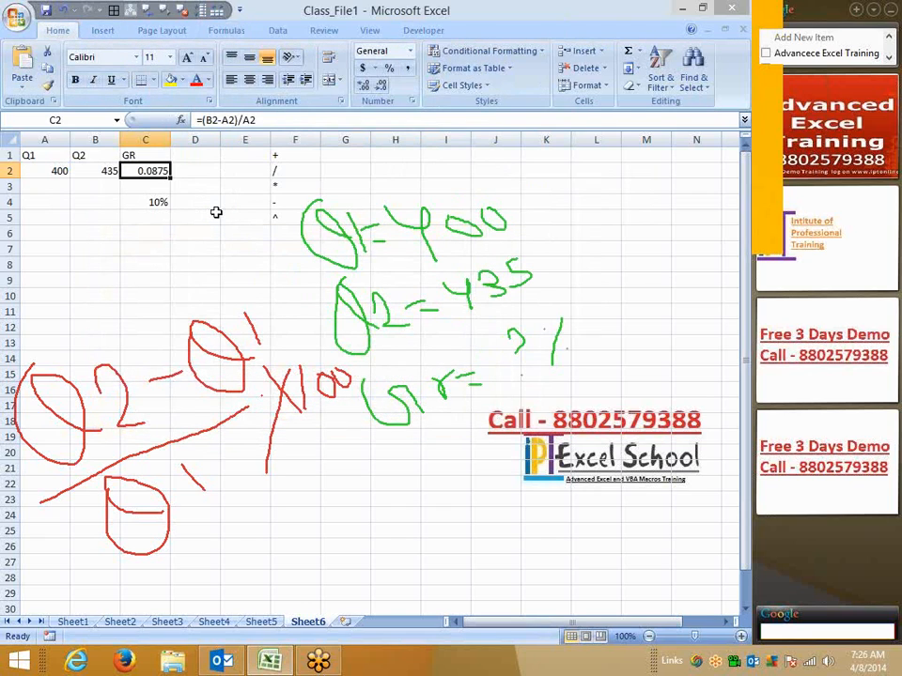
pyautogui.click(389, 68)
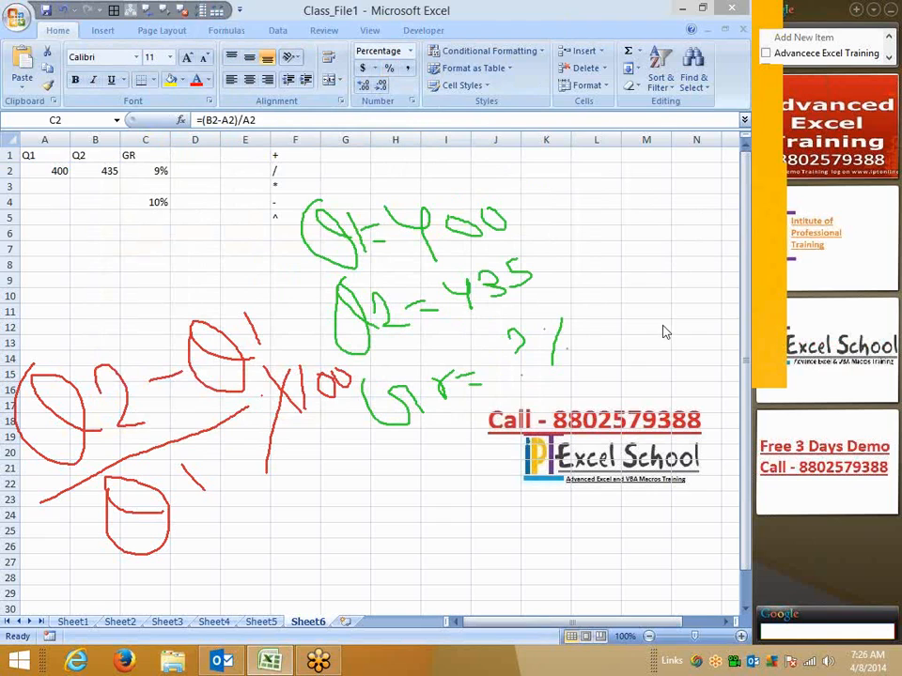
pyautogui.press('Escape')
pyautogui.click(154, 330)
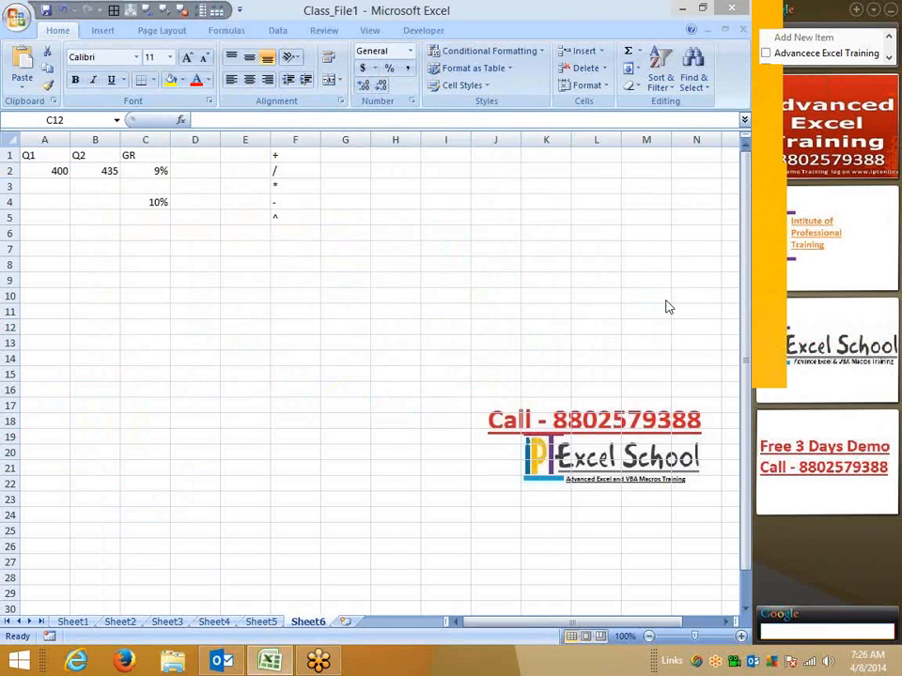
# Handwrite the two numbers 900 and 435, separated by a comma, with the red pen over the worksheet's upper area.
pyautogui.click(628, 234)
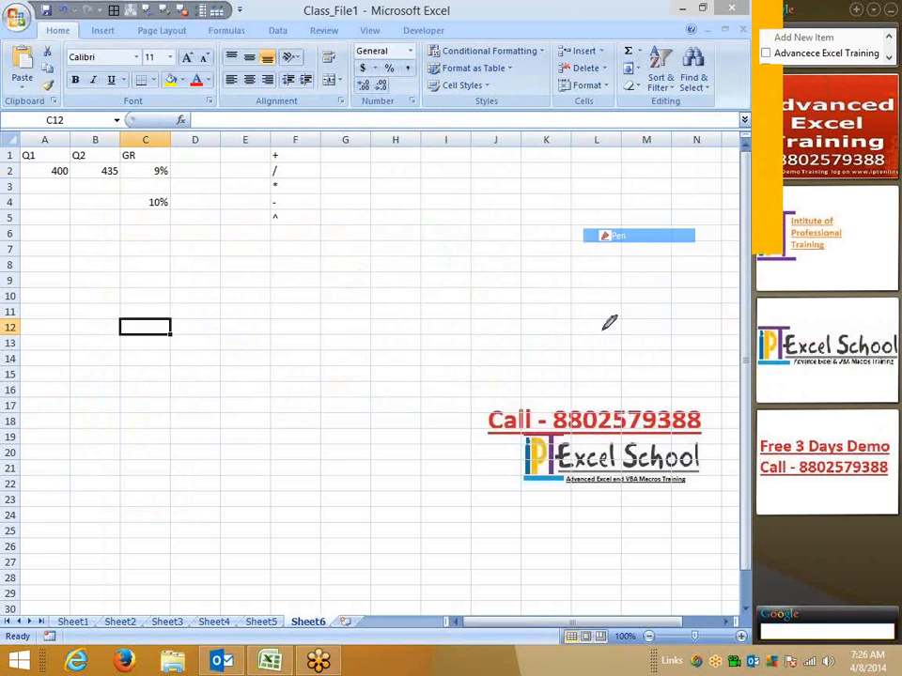
pyautogui.moveTo(351, 182); pyautogui.dragTo(348, 280)
pyautogui.moveTo(385, 200)
pyautogui.mouseDown()
pyautogui.moveTo(422, 225)
pyautogui.moveTo(426, 194)
pyautogui.moveTo(451, 211)
pyautogui.moveTo(428, 188)
pyautogui.mouseUp()
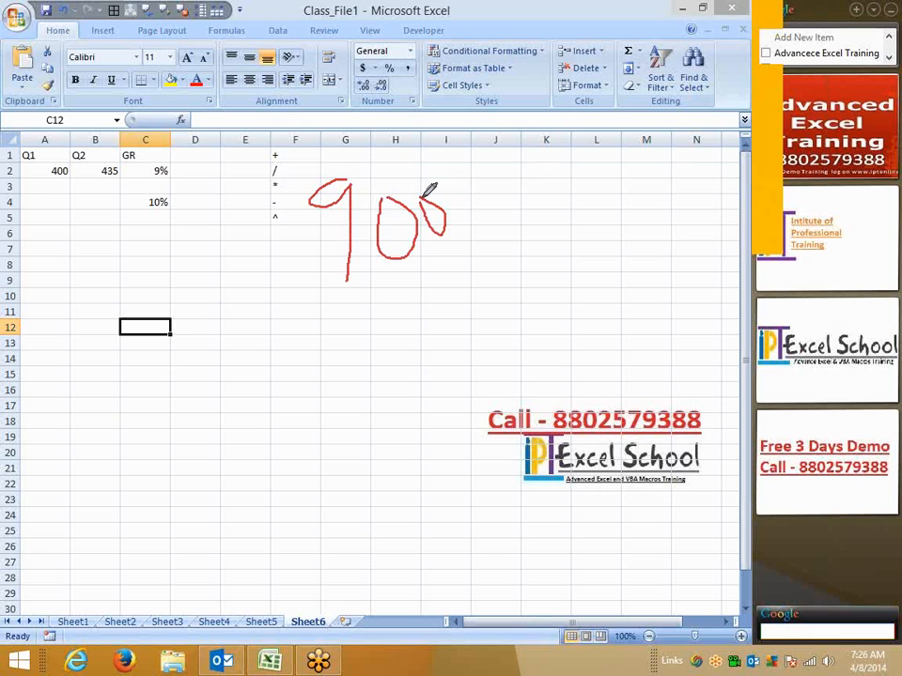
pyautogui.moveTo(486, 233); pyautogui.dragTo(488, 268)
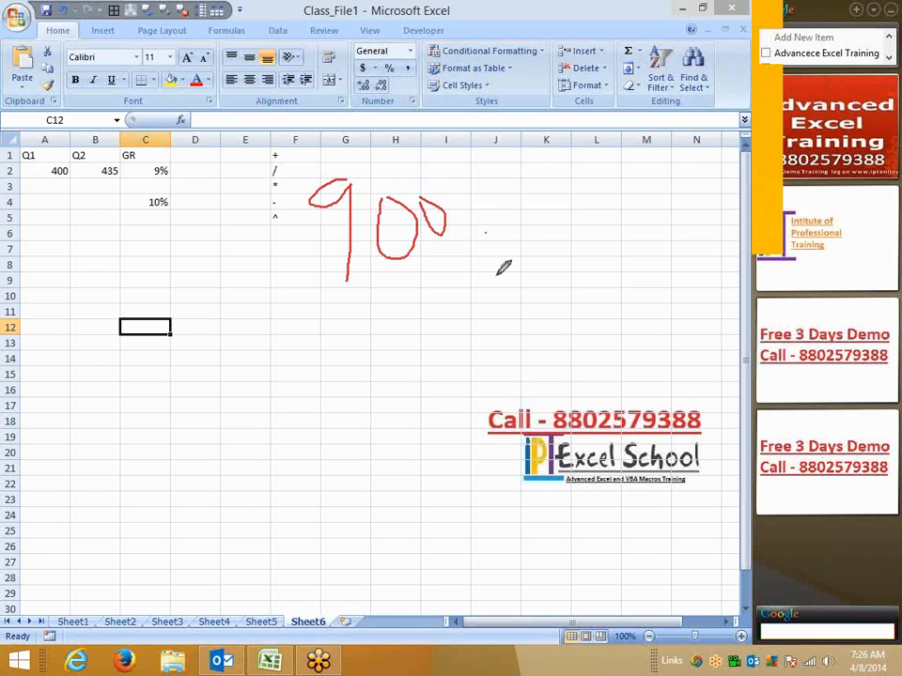
pyautogui.moveTo(525, 187)
pyautogui.mouseDown()
pyautogui.moveTo(568, 217)
pyautogui.moveTo(568, 270)
pyautogui.mouseUp()
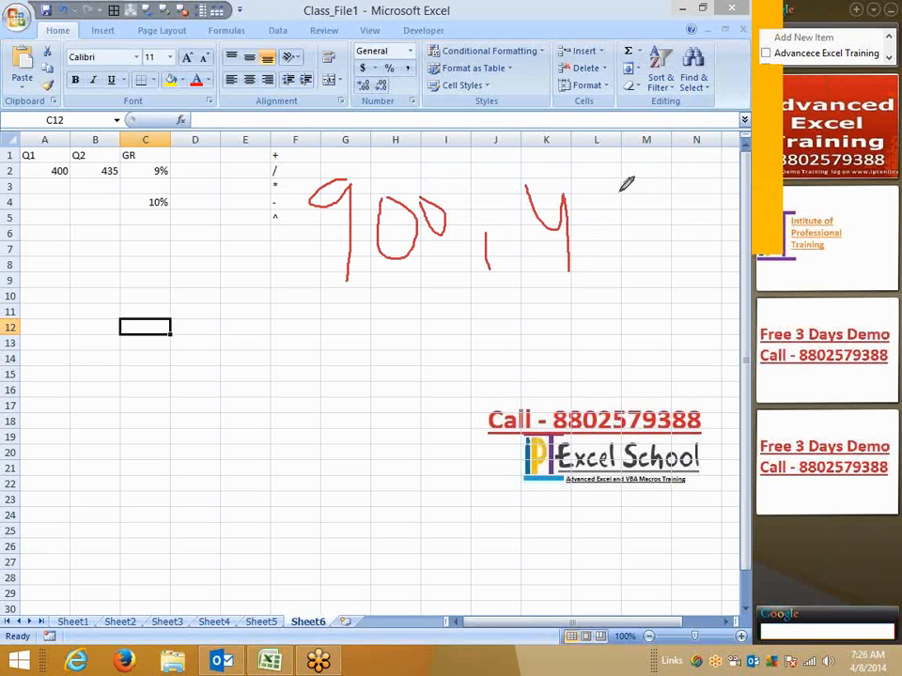
pyautogui.moveTo(592, 193); pyautogui.dragTo(615, 268)
pyautogui.moveTo(645, 181)
pyautogui.mouseDown()
pyautogui.moveTo(668, 180)
pyautogui.moveTo(645, 198)
pyautogui.moveTo(658, 237)
pyautogui.mouseUp()
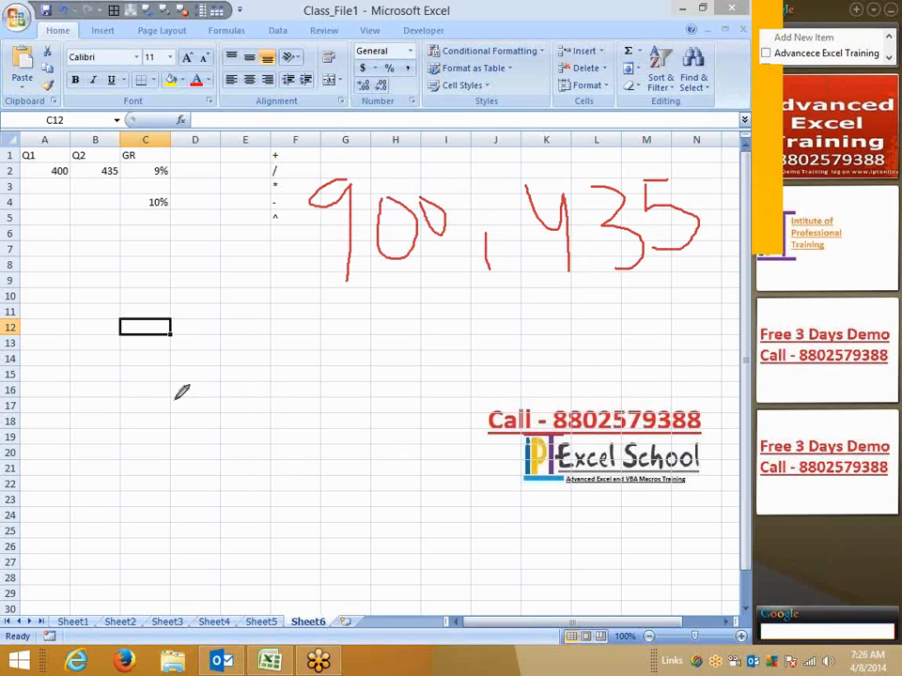
pyautogui.moveTo(102, 330)
pyautogui.mouseDown()
pyautogui.moveTo(115, 334)
pyautogui.moveTo(107, 442)
pyautogui.mouseUp()
pyautogui.moveTo(140, 342)
pyautogui.mouseDown()
pyautogui.moveTo(153, 332)
pyautogui.moveTo(136, 330)
pyautogui.mouseUp()
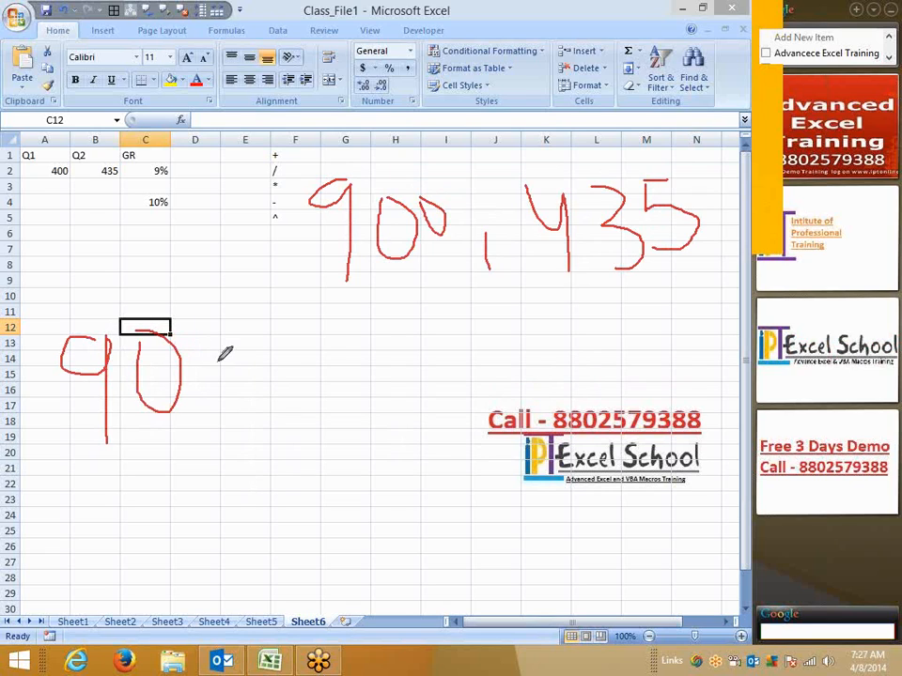
pyautogui.moveTo(87, 355); pyautogui.dragTo(205, 393)
pyautogui.moveTo(150, 345); pyautogui.dragTo(101, 432)
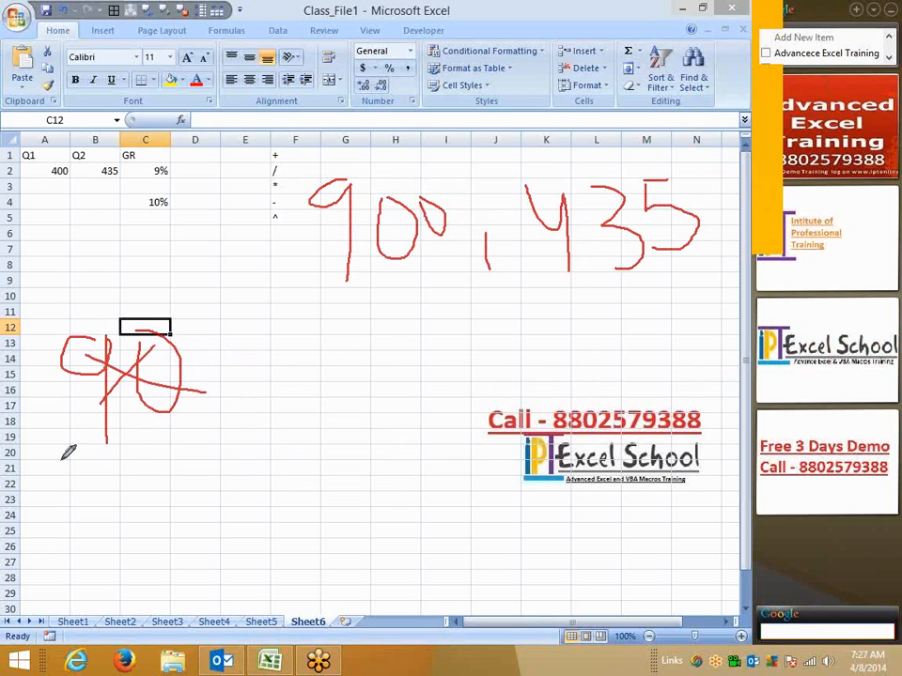
# Handwrite the percentage calculation 435 over 900 multiplied by 100 below the crossed-out number.
pyautogui.moveTo(60, 461)
pyautogui.mouseDown()
pyautogui.moveTo(120, 471)
pyautogui.moveTo(105, 524)
pyautogui.mouseUp()
pyautogui.moveTo(139, 462)
pyautogui.mouseDown()
pyautogui.moveTo(179, 458)
pyautogui.moveTo(181, 486)
pyautogui.moveTo(147, 512)
pyautogui.mouseUp()
pyautogui.moveTo(239, 438); pyautogui.dragTo(214, 498)
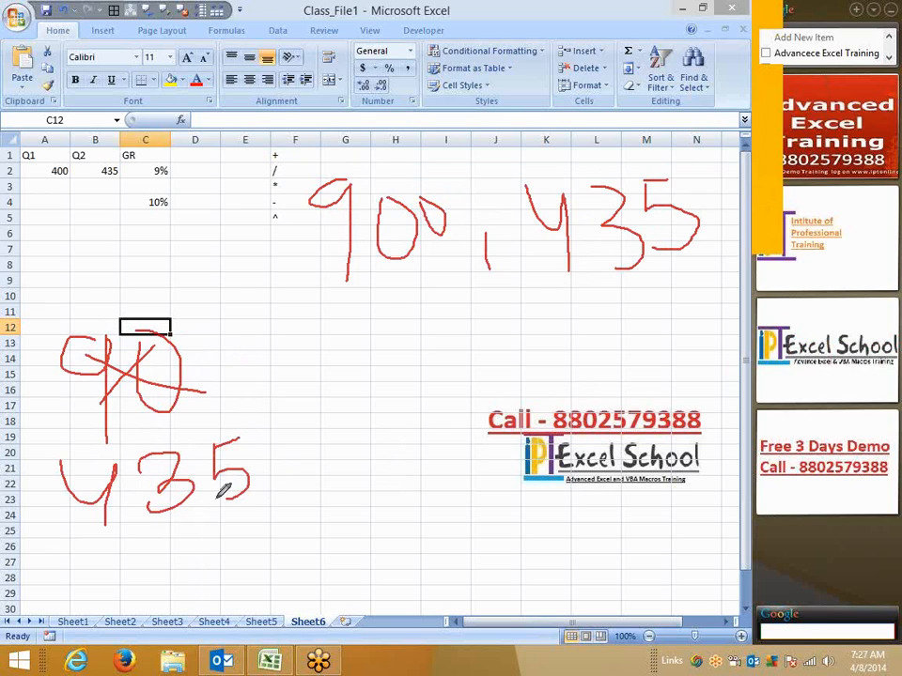
pyautogui.moveTo(76, 542); pyautogui.dragTo(276, 522)
pyautogui.moveTo(166, 554); pyautogui.dragTo(166, 590)
pyautogui.moveTo(201, 544)
pyautogui.mouseDown()
pyautogui.moveTo(229, 539)
pyautogui.moveTo(275, 556)
pyautogui.mouseUp()
pyautogui.moveTo(293, 491)
pyautogui.mouseDown()
pyautogui.moveTo(328, 538)
pyautogui.moveTo(315, 541)
pyautogui.mouseUp()
pyautogui.moveTo(353, 488); pyautogui.dragTo(362, 521)
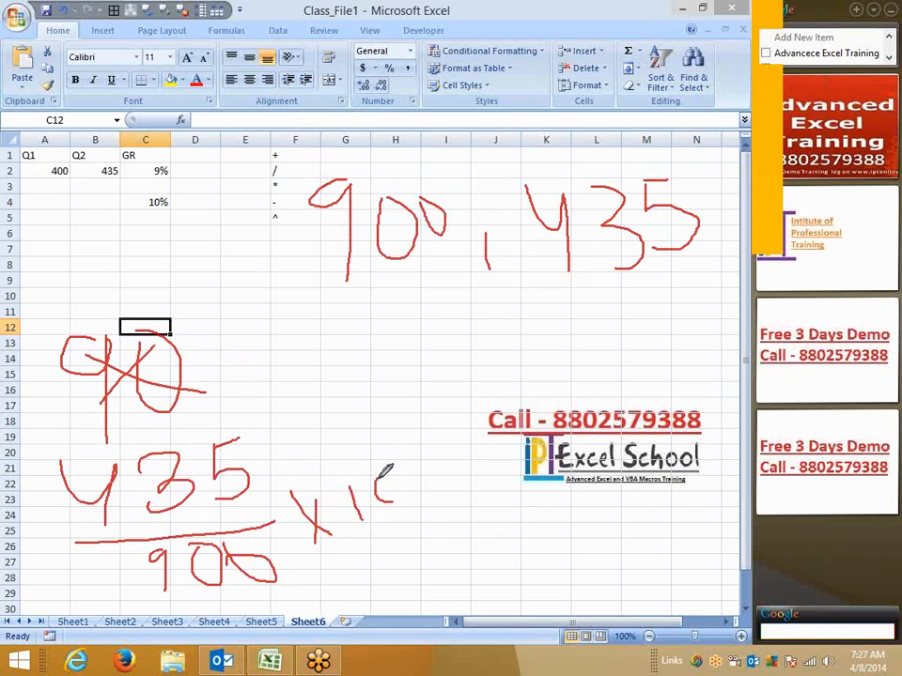
pyautogui.moveTo(385, 479); pyautogui.dragTo(417, 470)
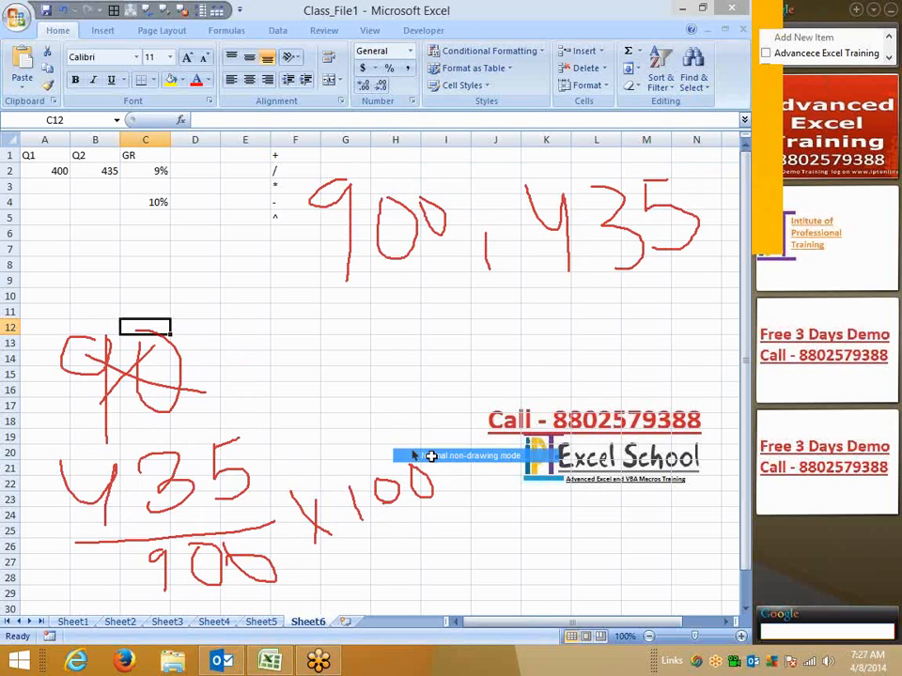
# Stop drawing, enter the formula =435/900 in cell A7, and format the result as a percentage.
pyautogui.click(50, 249)
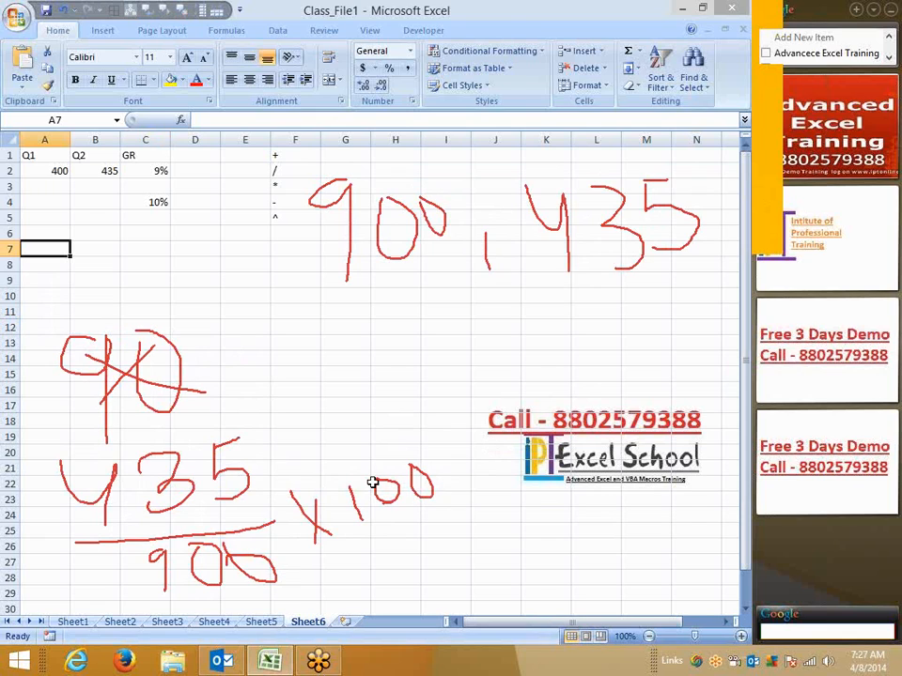
pyautogui.write('=435')
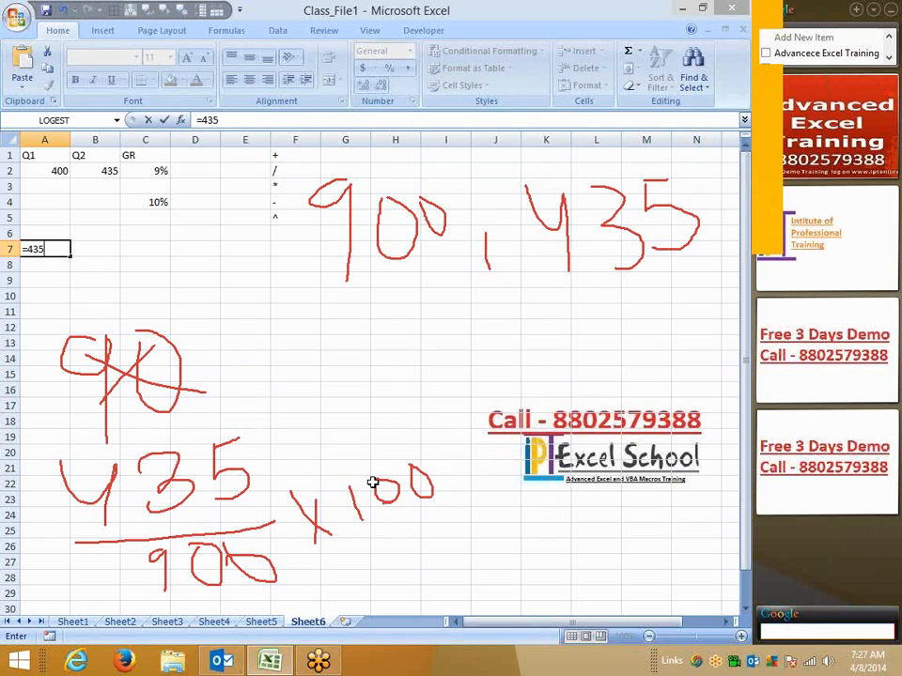
pyautogui.write('/900')
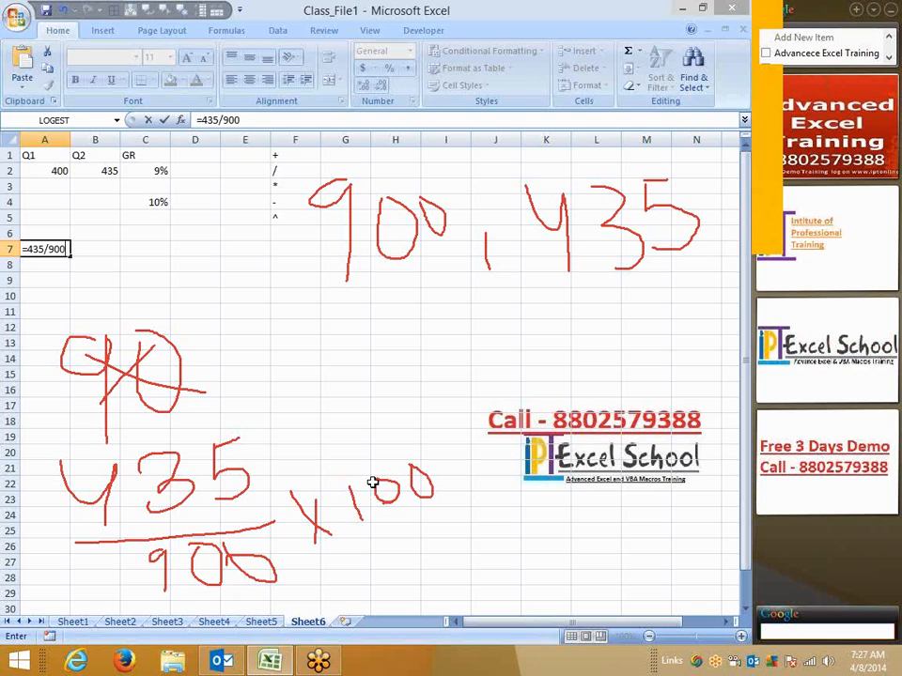
pyautogui.press('Return')
pyautogui.press('Up')
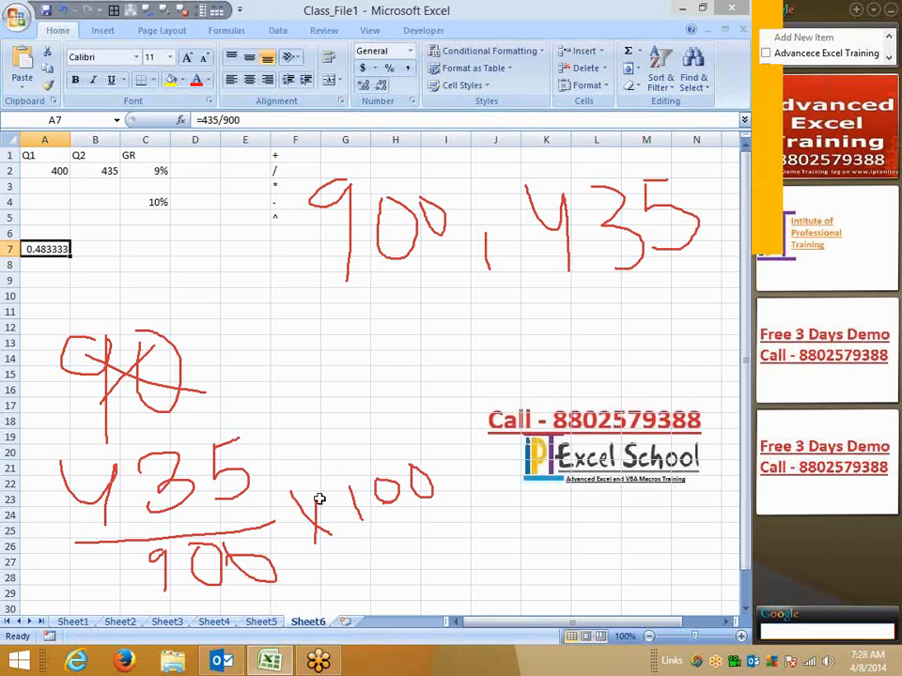
pyautogui.click(389, 68)
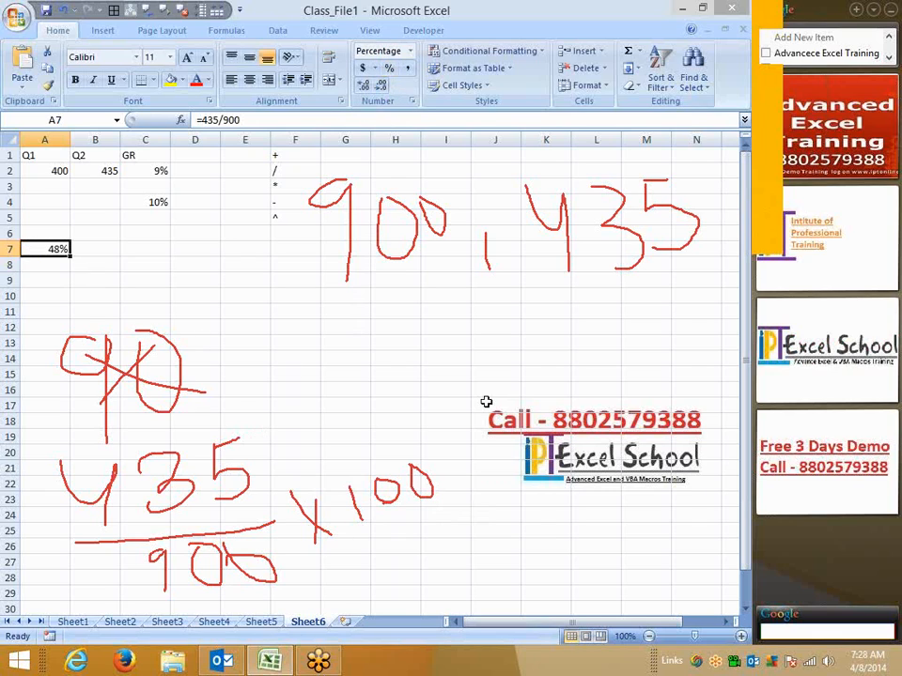
# Erase all handwritten annotations from the screen and select the empty cell D11.
pyautogui.click(745, 209)
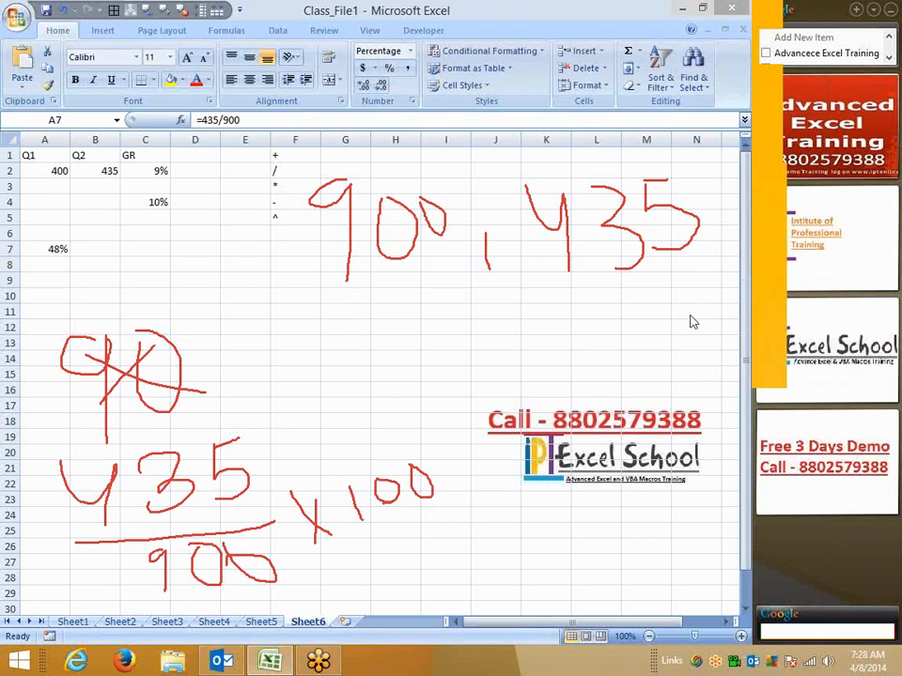
pyautogui.press('Escape')
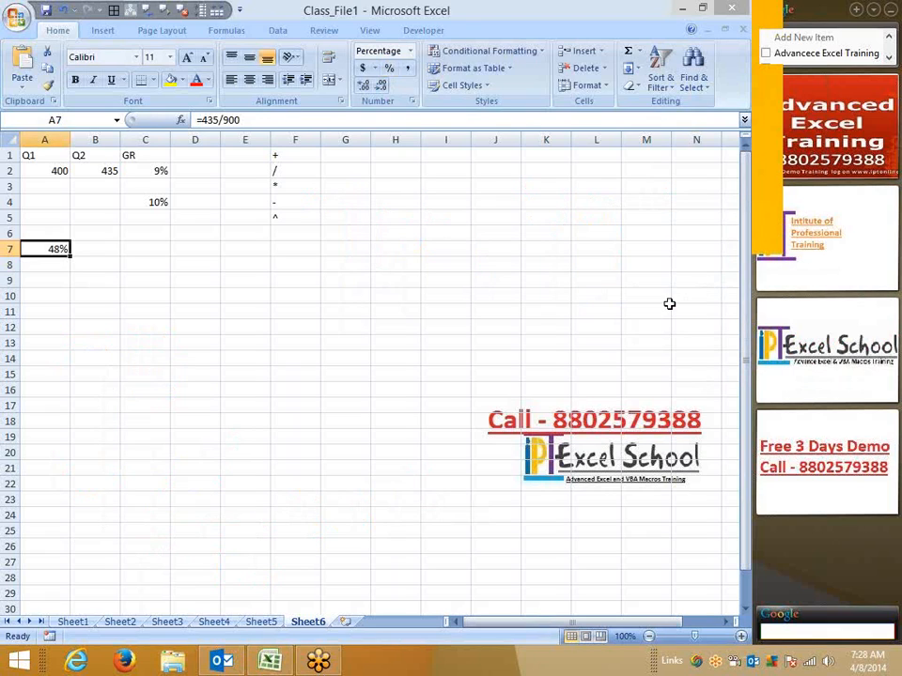
pyautogui.click(200, 310)
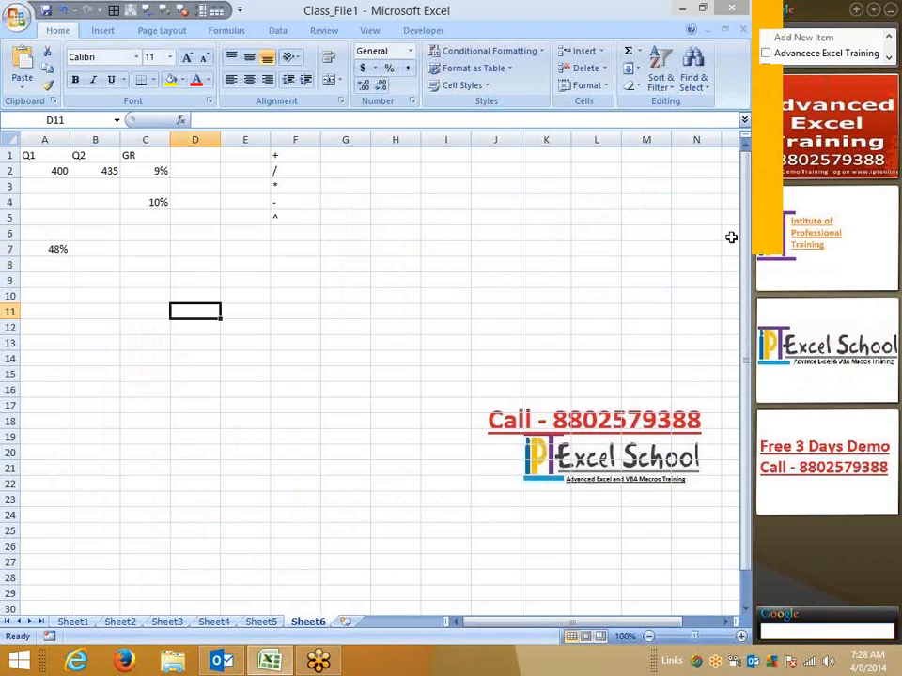
# Handwrite the amount 10,000 with the red pen beside the operator list.
pyautogui.click(662, 235)
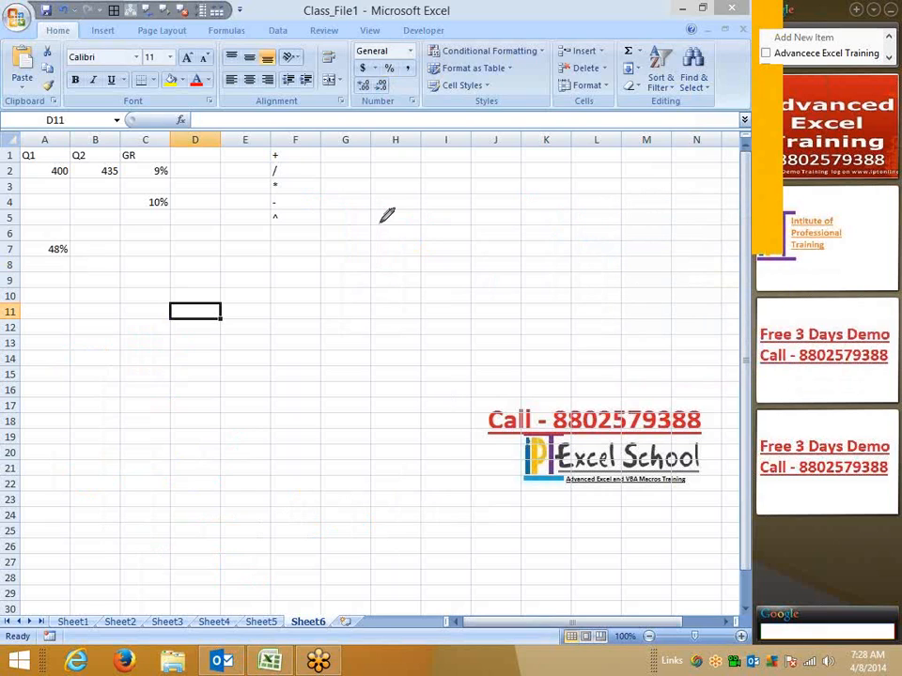
pyautogui.moveTo(388, 175); pyautogui.dragTo(388, 225)
pyautogui.click(395, 181)
pyautogui.moveTo(400, 184)
pyautogui.mouseDown()
pyautogui.moveTo(516, 199)
pyautogui.moveTo(510, 183)
pyautogui.moveTo(566, 205)
pyautogui.moveTo(561, 185)
pyautogui.moveTo(594, 177)
pyautogui.mouseUp()
pyautogui.click(447, 209)
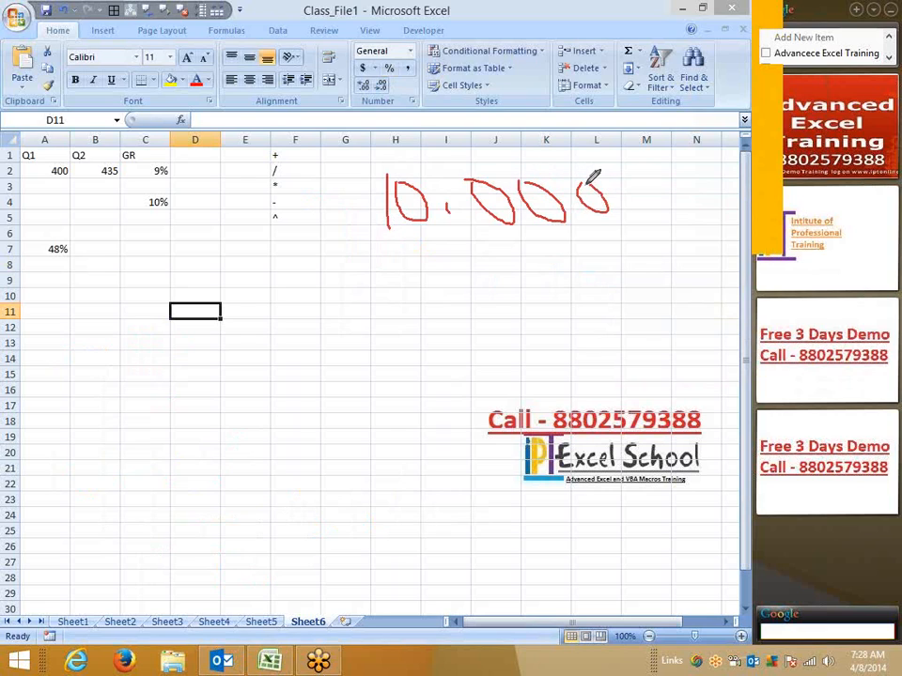
# Handwrite the rate 39.30% beneath the amount, then return to normal non-drawing mode with cell B10 selected.
pyautogui.moveTo(338, 273); pyautogui.dragTo(366, 310)
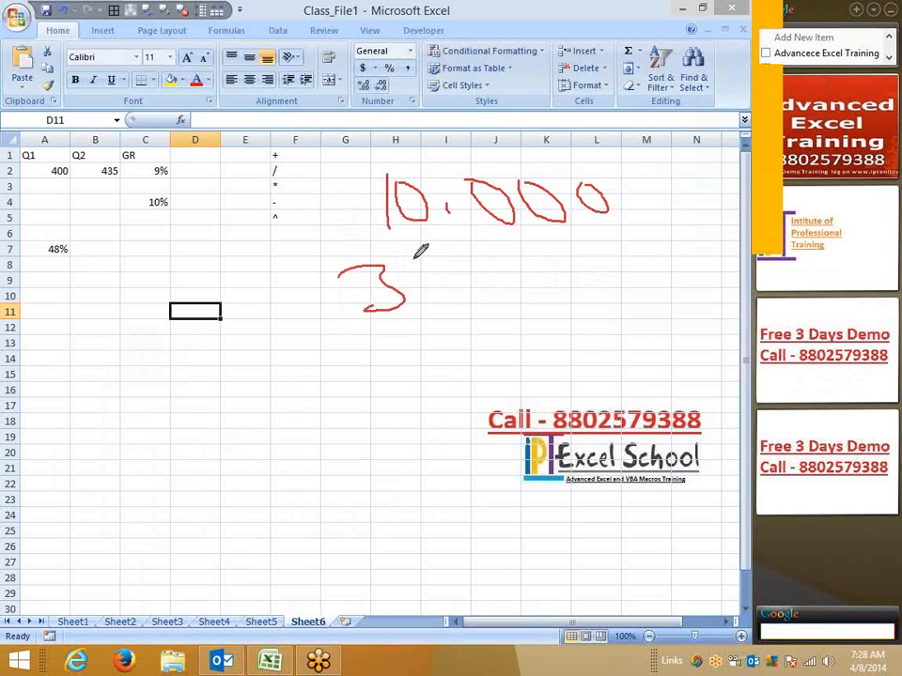
pyautogui.moveTo(413, 251)
pyautogui.mouseDown()
pyautogui.moveTo(449, 271)
pyautogui.moveTo(456, 310)
pyautogui.mouseUp()
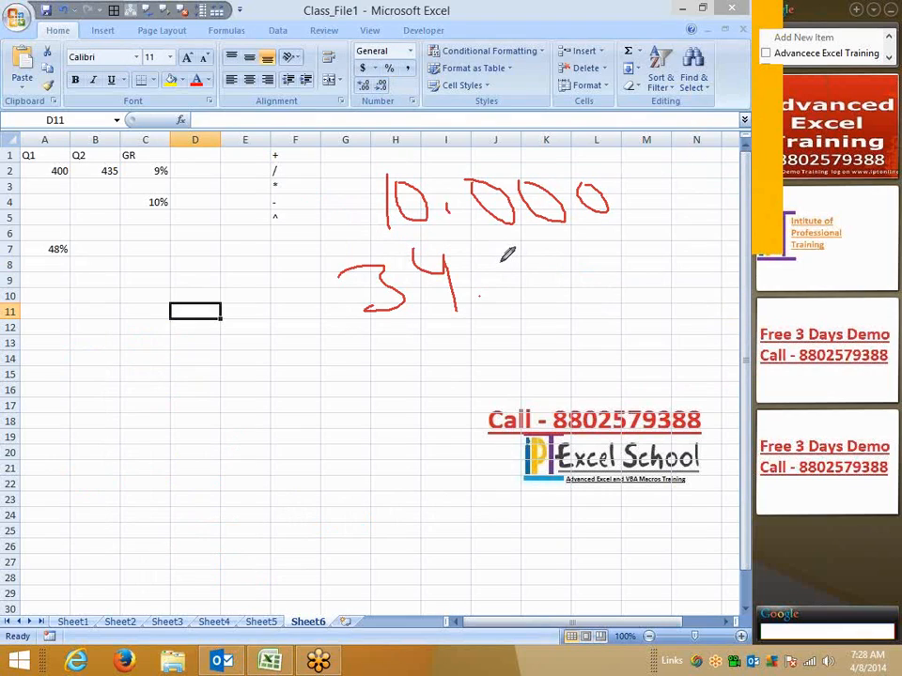
pyautogui.moveTo(502, 260)
pyautogui.mouseDown()
pyautogui.moveTo(558, 250)
pyautogui.moveTo(565, 262)
pyautogui.moveTo(526, 296)
pyautogui.mouseUp()
pyautogui.moveTo(583, 250); pyautogui.dragTo(576, 266)
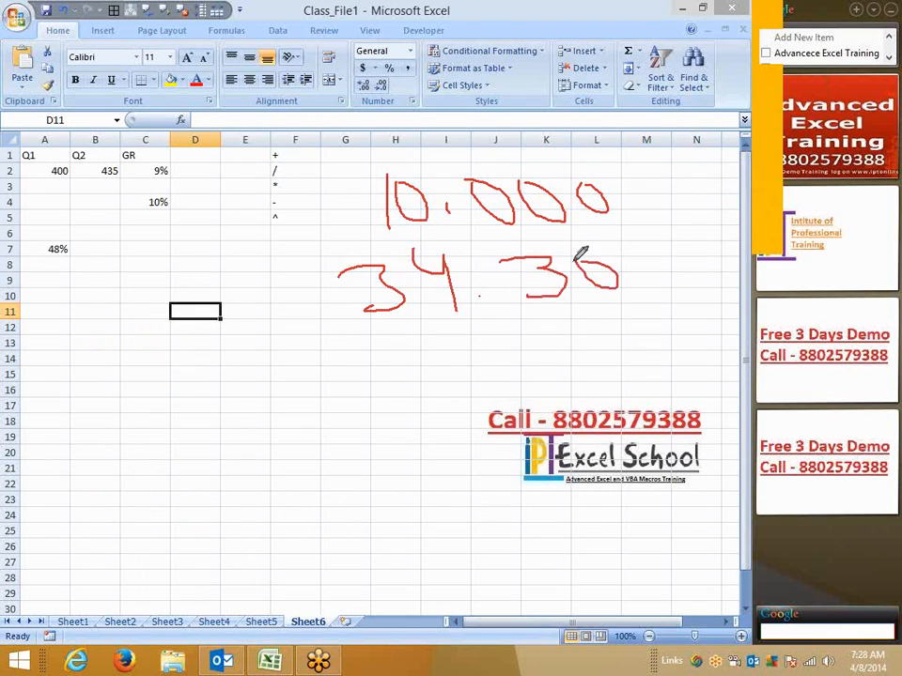
pyautogui.moveTo(680, 250); pyautogui.dragTo(653, 320)
pyautogui.click(677, 298)
pyautogui.click(651, 269)
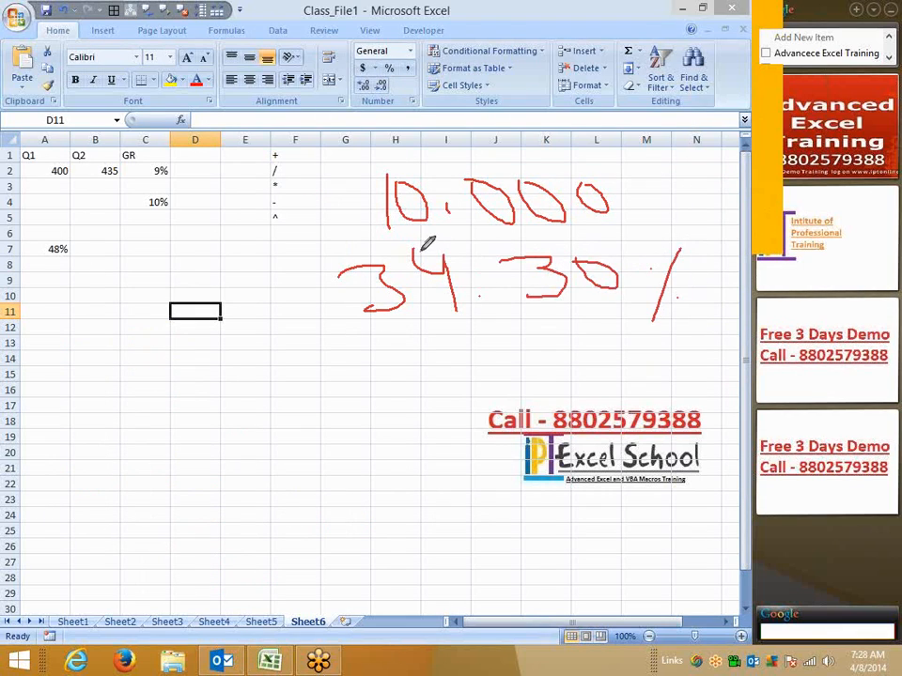
pyautogui.moveTo(415, 250); pyautogui.dragTo(447, 248)
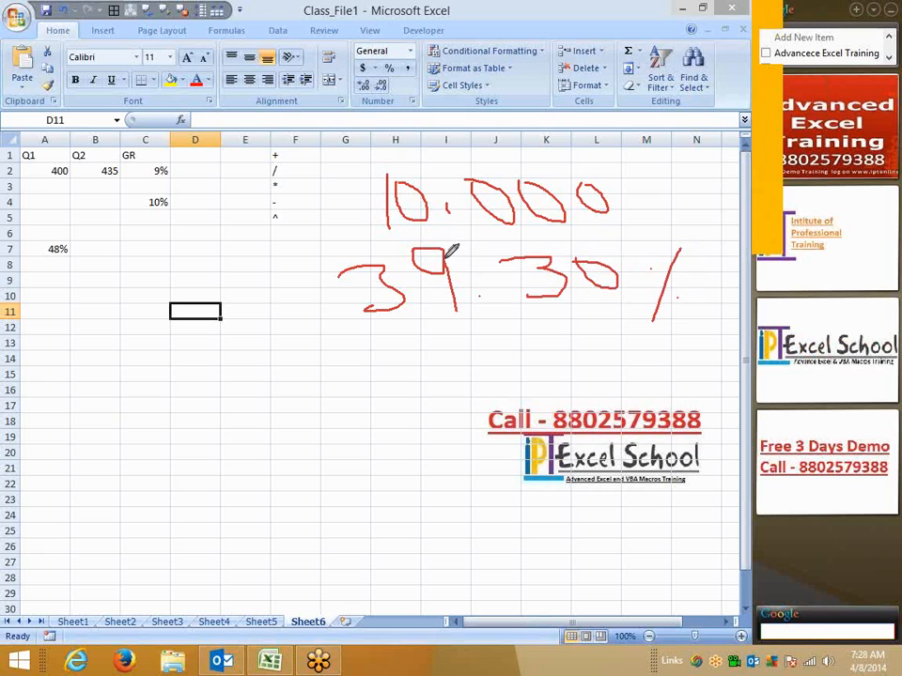
pyautogui.rightClick(372, 392)
pyautogui.click(368, 397)
pyautogui.click(89, 294)
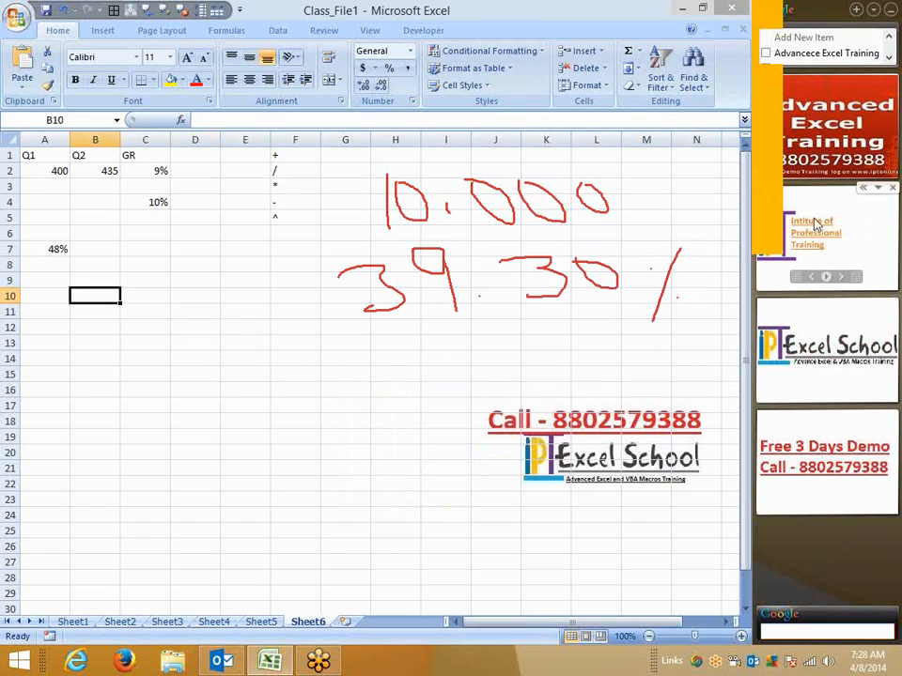
# Handwrite the multiplication 10,000 x 39.30 with the pen below the amount and rate.
pyautogui.rightClick(679, 281)
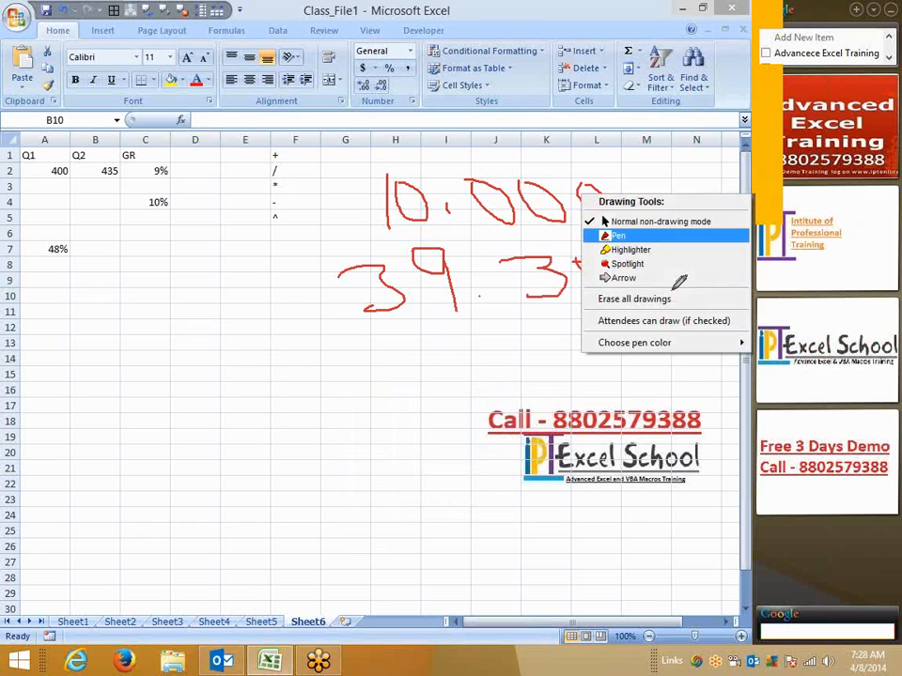
pyautogui.click(669, 235)
pyautogui.moveTo(108, 385); pyautogui.dragTo(103, 445)
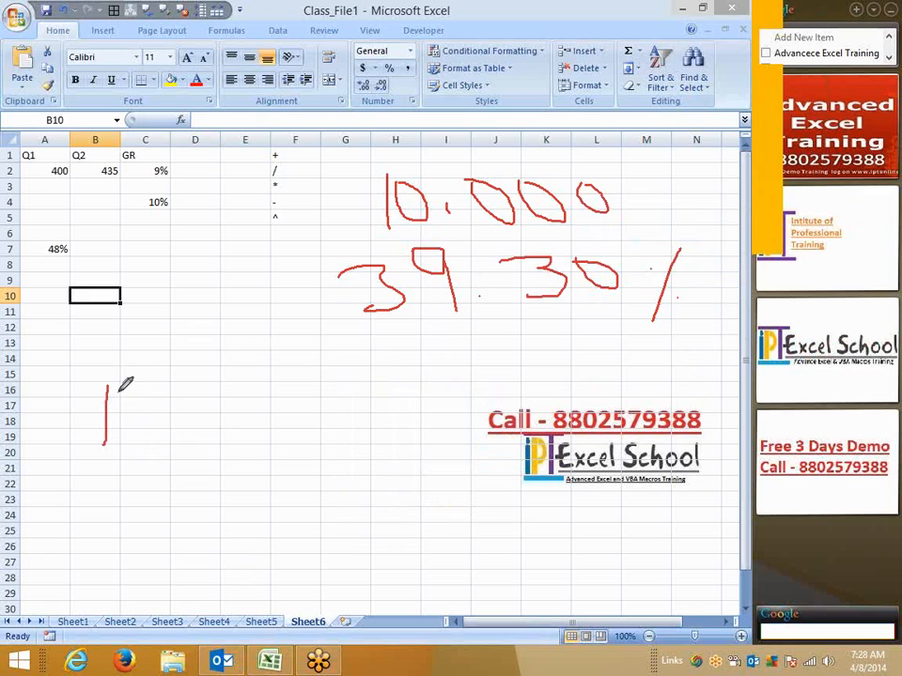
pyautogui.moveTo(128, 388)
pyautogui.mouseDown()
pyautogui.moveTo(253, 387)
pyautogui.moveTo(233, 380)
pyautogui.moveTo(283, 393)
pyautogui.moveTo(265, 394)
pyautogui.moveTo(310, 378)
pyautogui.moveTo(288, 392)
pyautogui.mouseUp()
pyautogui.click(167, 414)
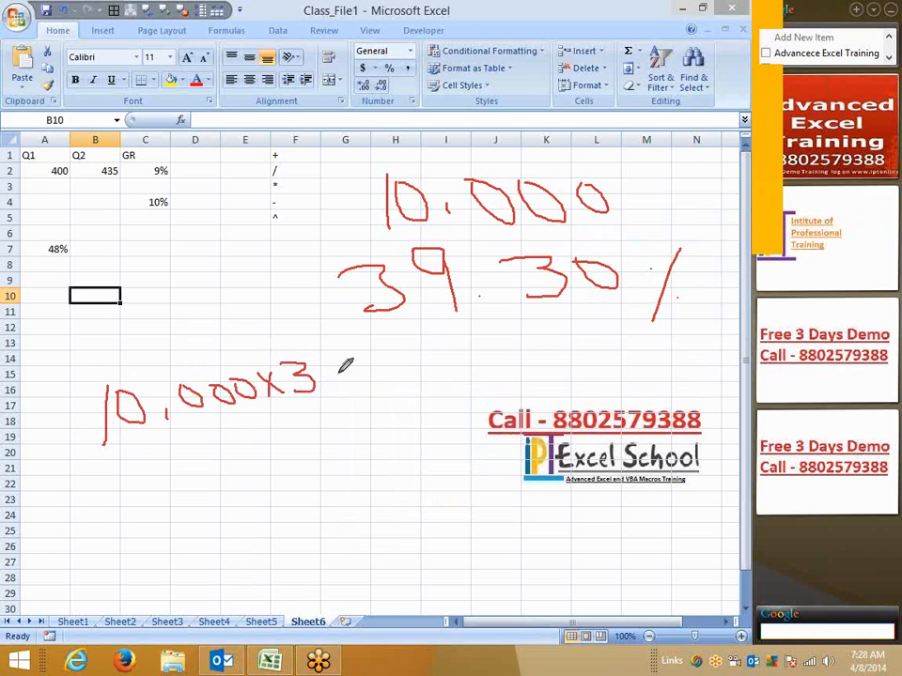
pyautogui.moveTo(326, 362)
pyautogui.mouseDown()
pyautogui.moveTo(320, 375)
pyautogui.moveTo(338, 373)
pyautogui.moveTo(338, 401)
pyautogui.moveTo(380, 404)
pyautogui.mouseUp()
pyautogui.click(350, 383)
pyautogui.click(425, 379)
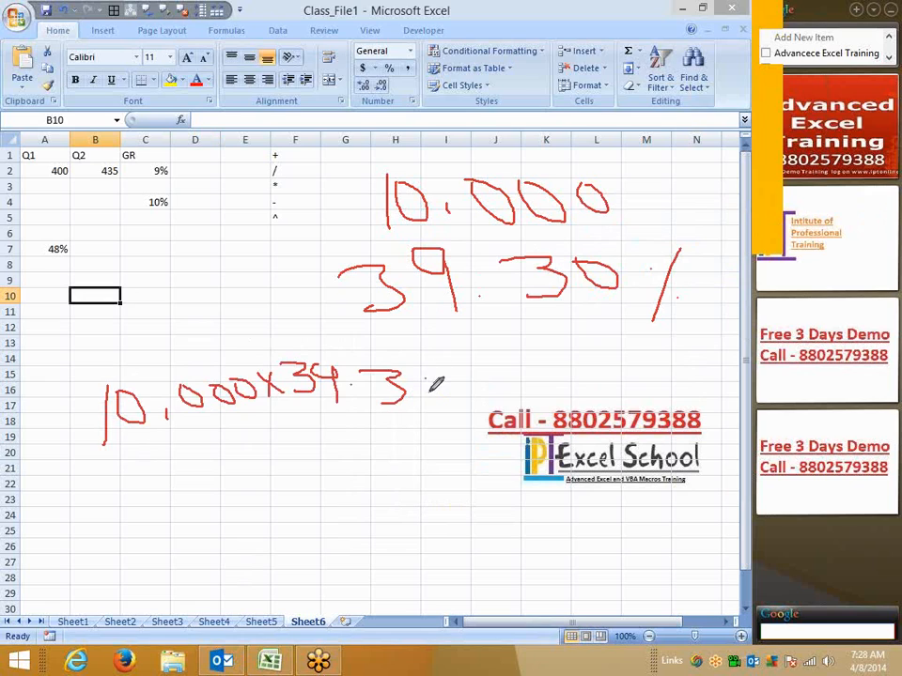
pyautogui.moveTo(432, 379); pyautogui.dragTo(430, 381)
pyautogui.moveTo(318, 362); pyautogui.dragTo(340, 364)
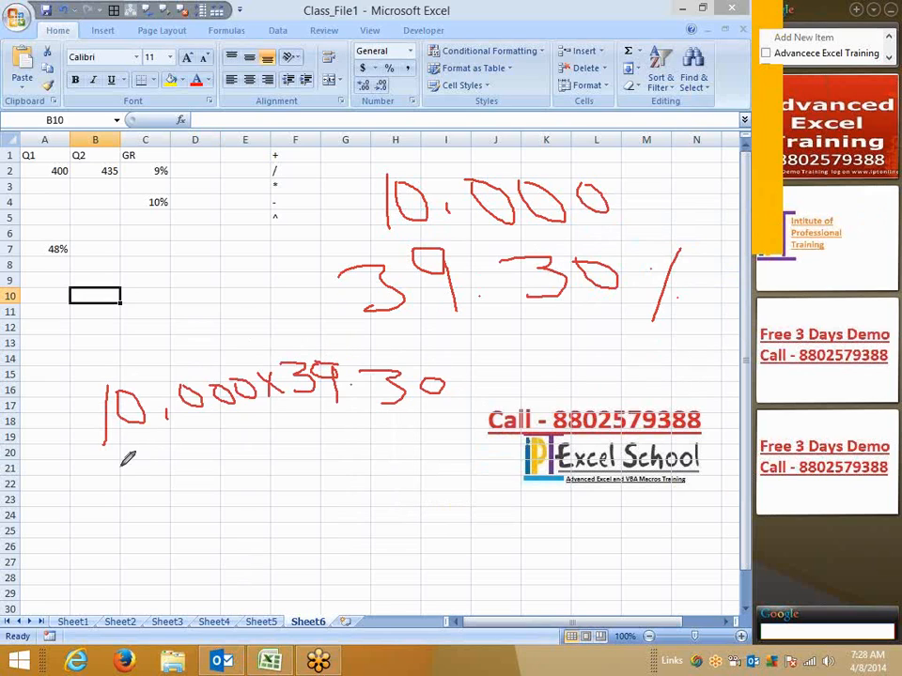
# Draw a fraction line under the handwritten multiplication and write 100 as the divisor.
pyautogui.moveTo(104, 460); pyautogui.dragTo(419, 438)
pyautogui.moveTo(194, 502); pyautogui.dragTo(202, 543)
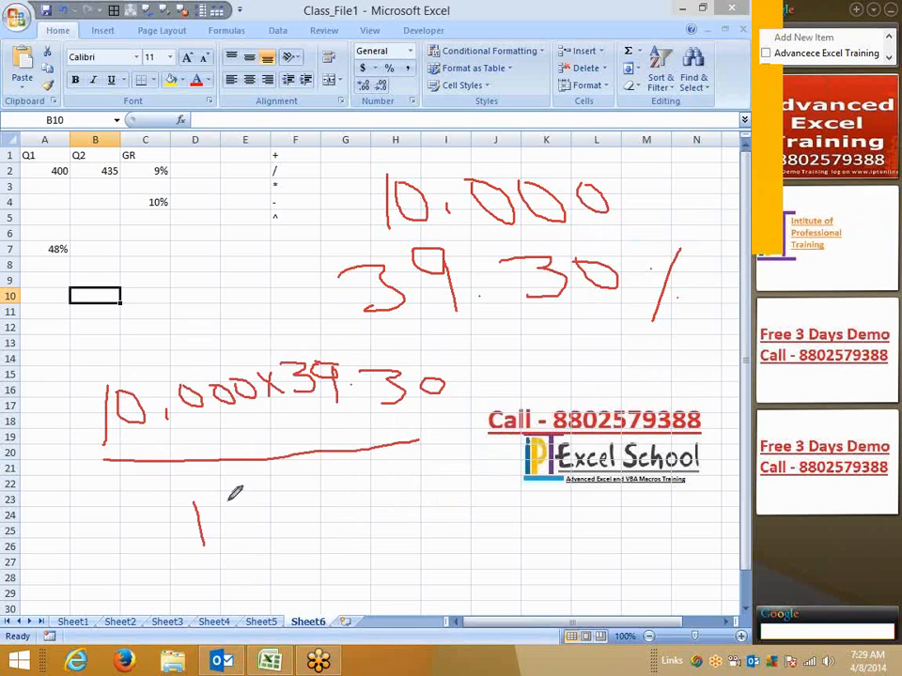
pyautogui.moveTo(240, 498)
pyautogui.mouseDown()
pyautogui.moveTo(228, 512)
pyautogui.moveTo(240, 499)
pyautogui.moveTo(261, 502)
pyautogui.moveTo(269, 490)
pyautogui.mouseUp()
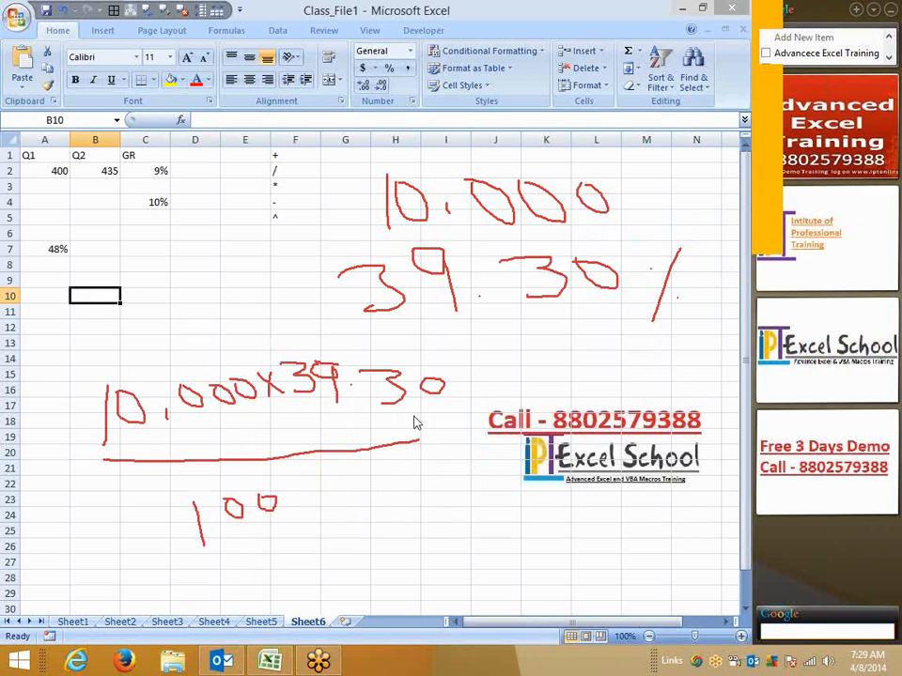
# Enter 10000 in cell A9 and 39.30% in cell B9.
pyautogui.click(49, 276)
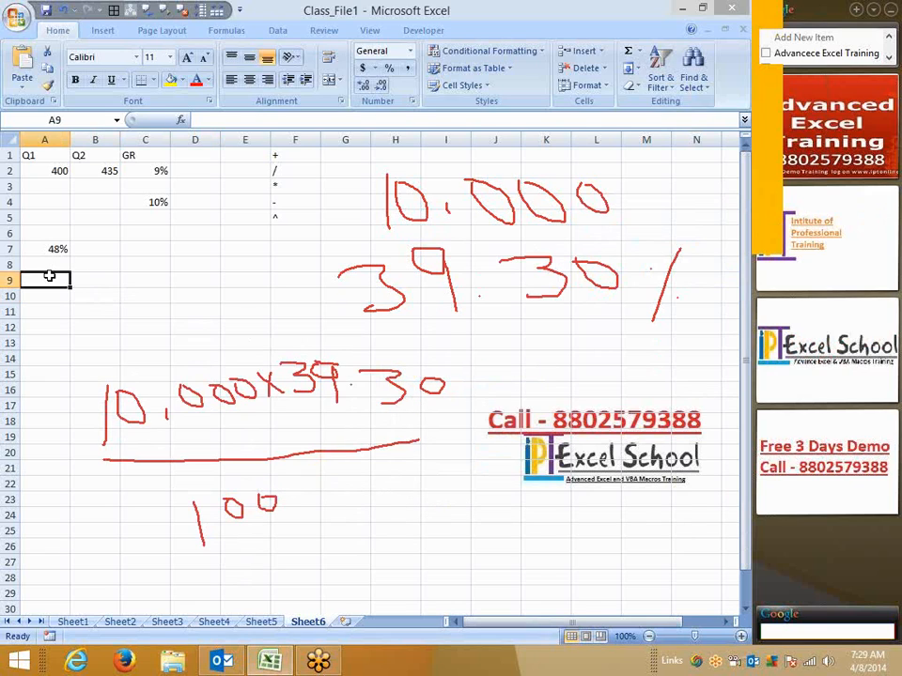
pyautogui.write('1000')
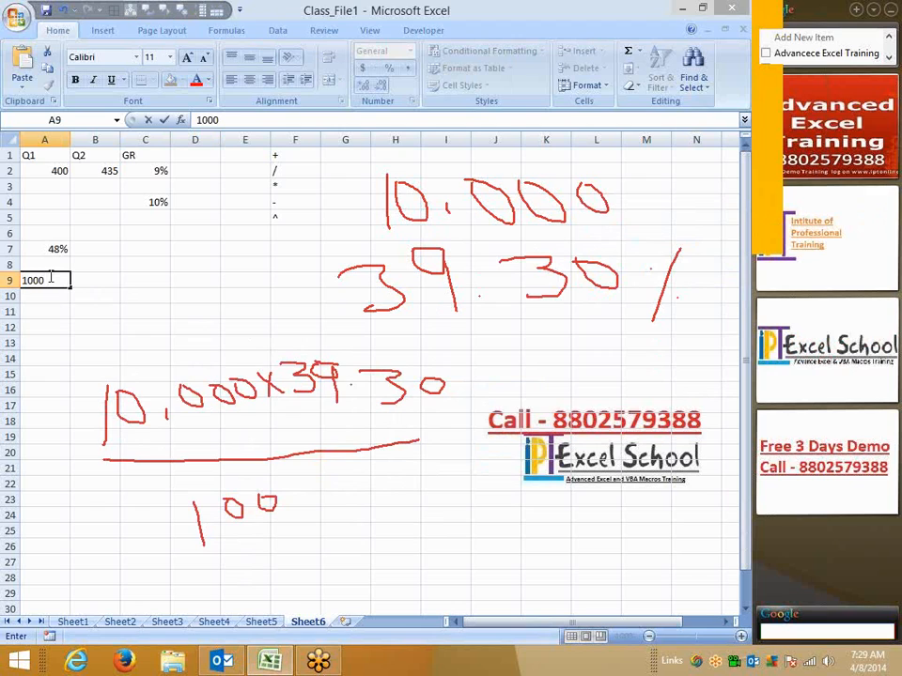
pyautogui.write('0')
pyautogui.press('Tab')
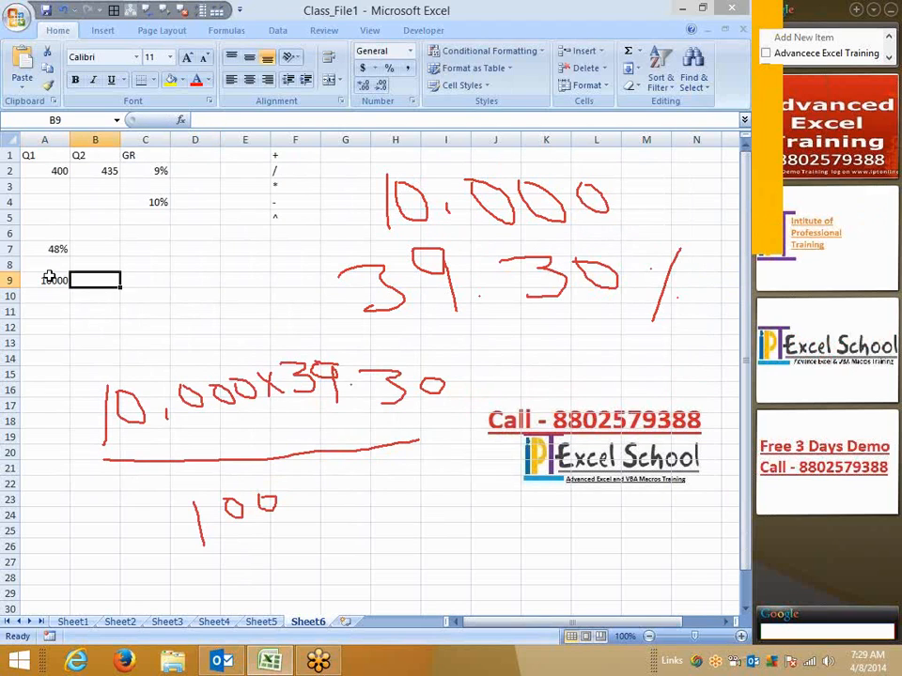
pyautogui.write('39.3')
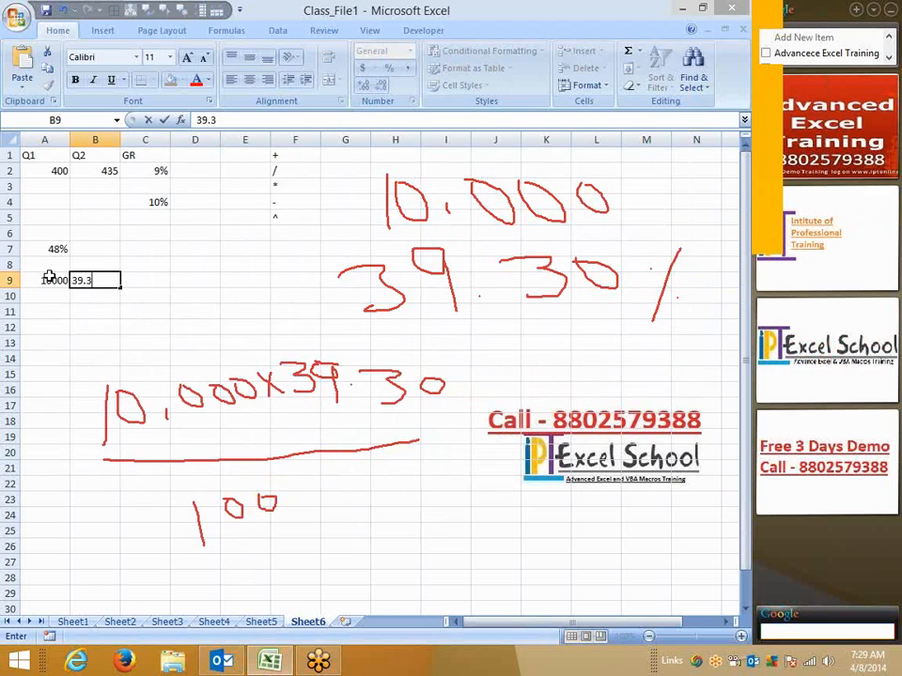
pyautogui.write('0%')
pyautogui.press('Return')
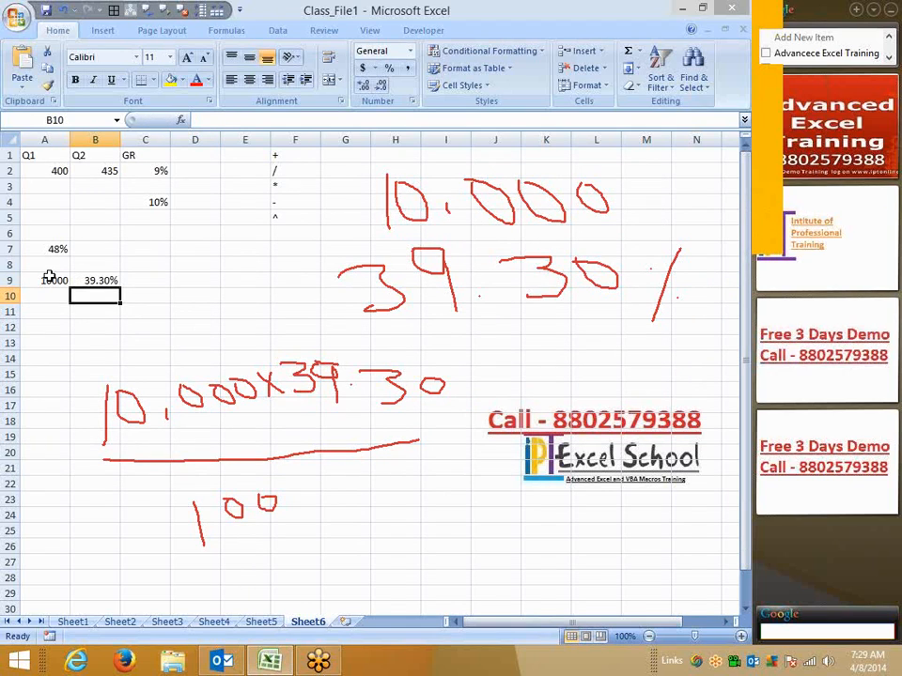
# Set the number format of cell B9 to General, and undo that format change.
pyautogui.press('Up')
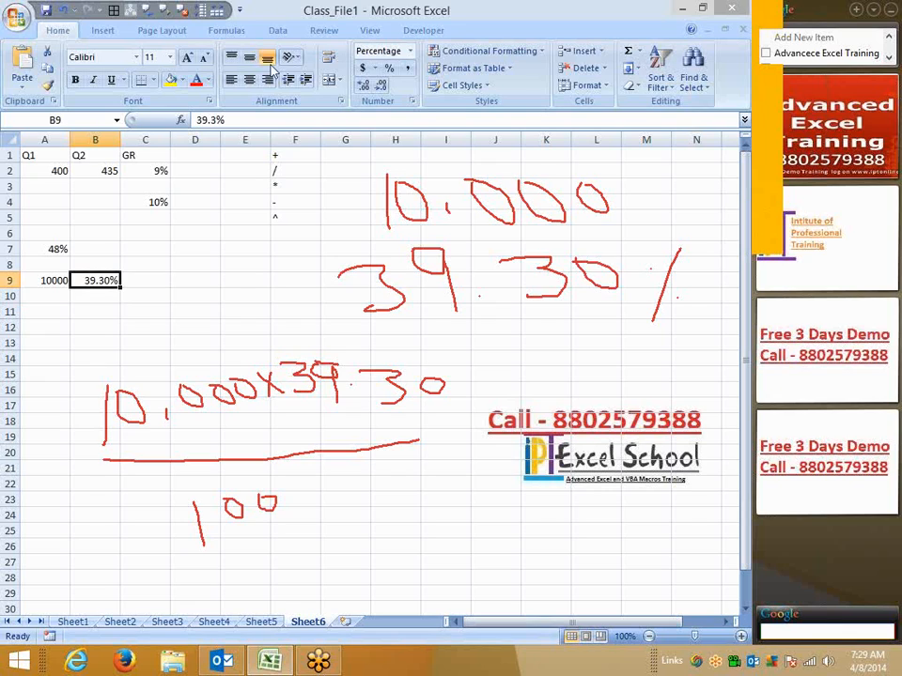
pyautogui.click(412, 101)
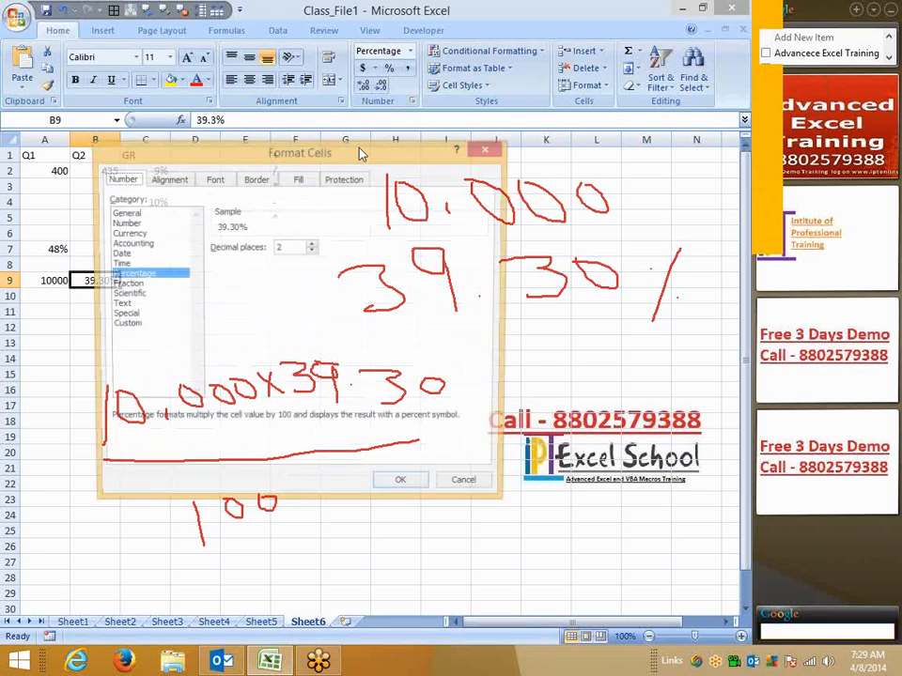
pyautogui.click(124, 213)
pyautogui.click(406, 488)
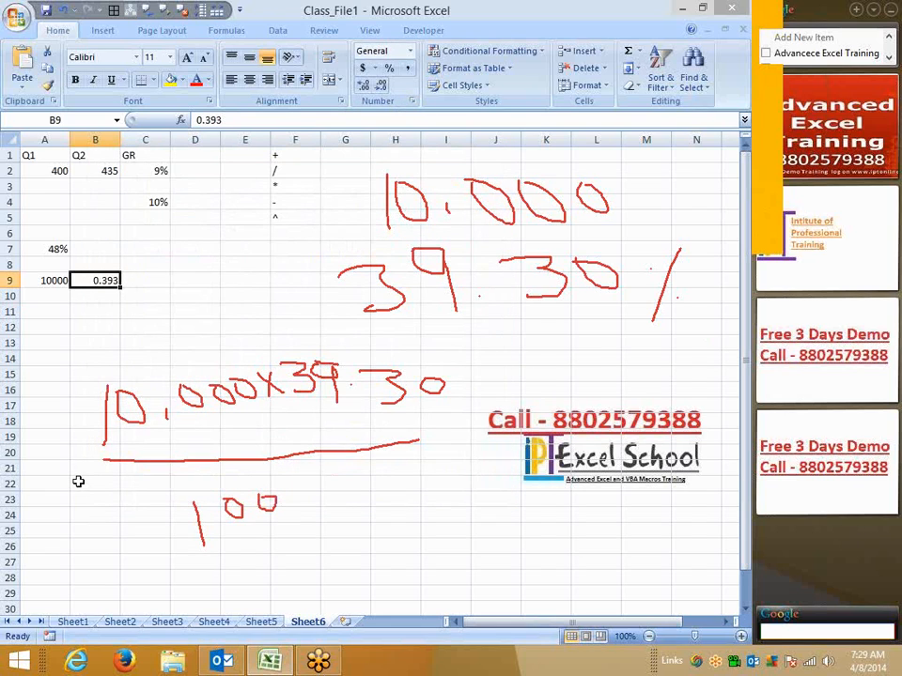
pyautogui.hotkey('ctrl', 'z')
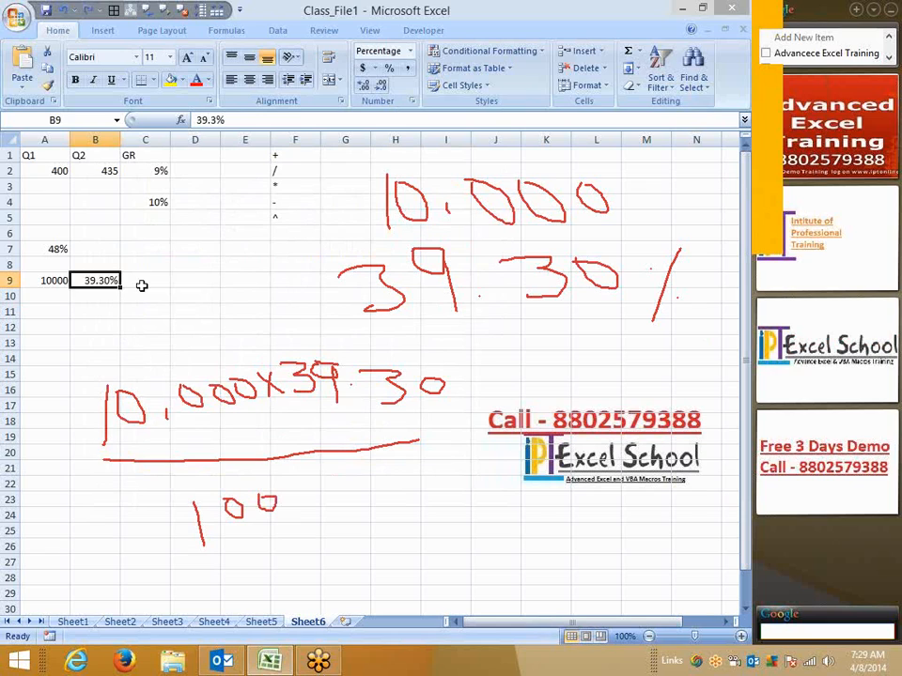
# Calculate the percentage amount in cell C9 with the formula =A9*B9.
pyautogui.click(147, 284)
pyautogui.write('=')
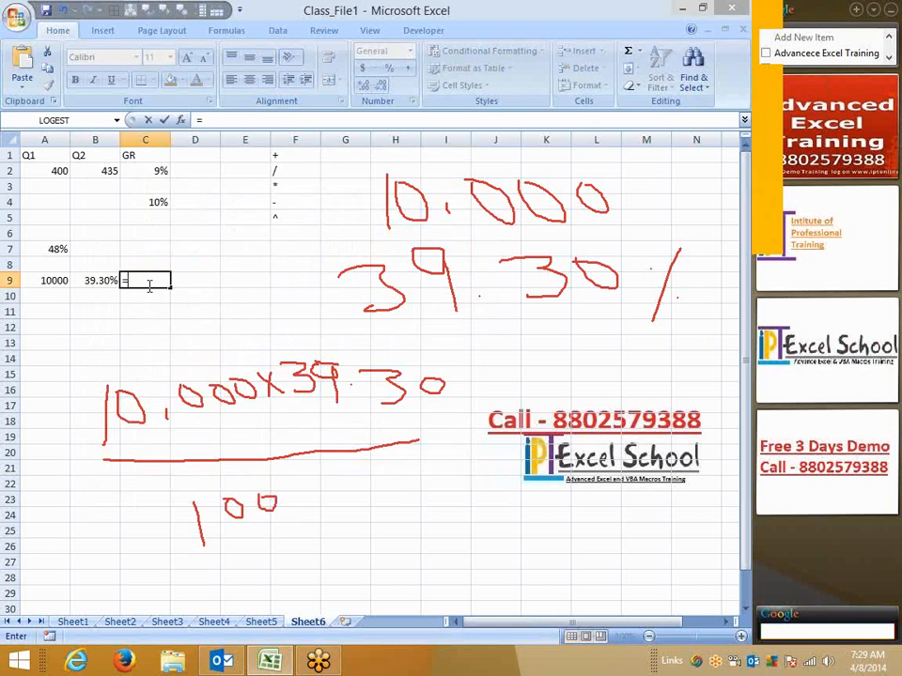
pyautogui.press('Left')
pyautogui.press('Left')
pyautogui.write('*')
pyautogui.press('Left')
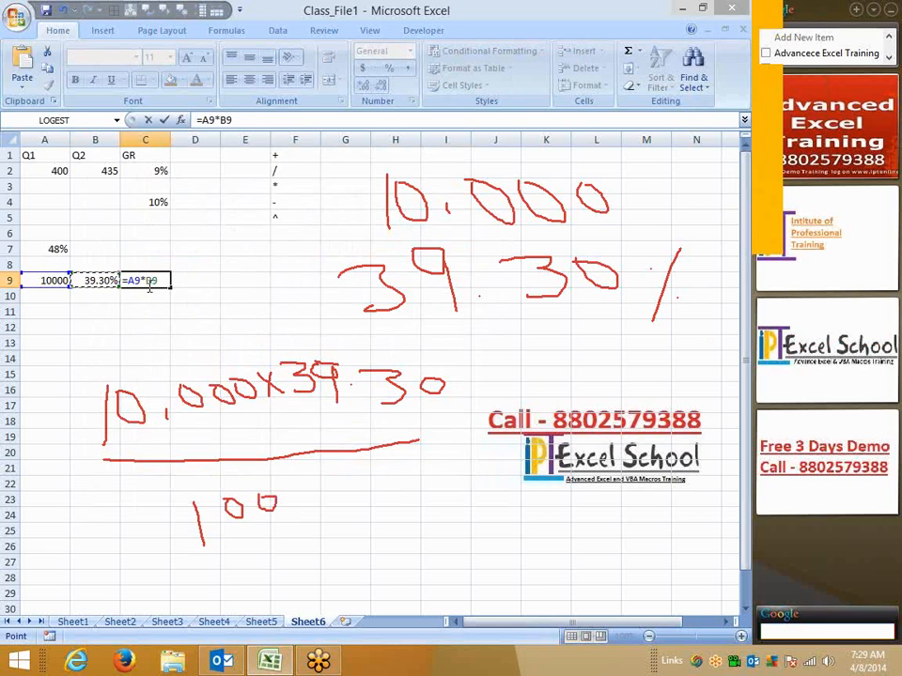
pyautogui.press('Return')
pyautogui.press('Up')
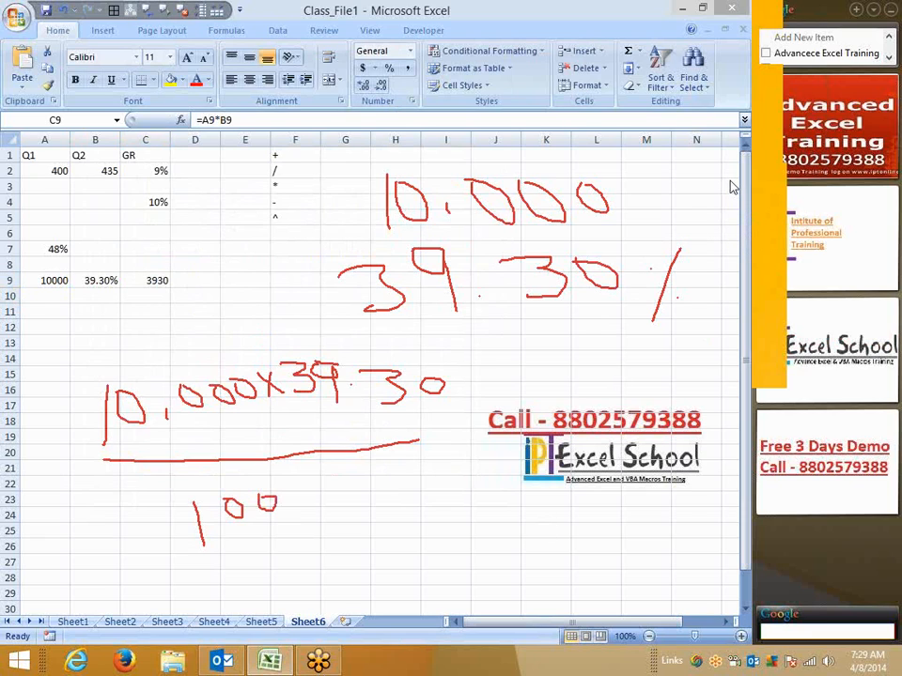
# Erase all handwritten pen annotations from the sheet and return to normal cell selection.
pyautogui.rightClick(662, 304)
pyautogui.click(664, 302)
pyautogui.click(422, 324)
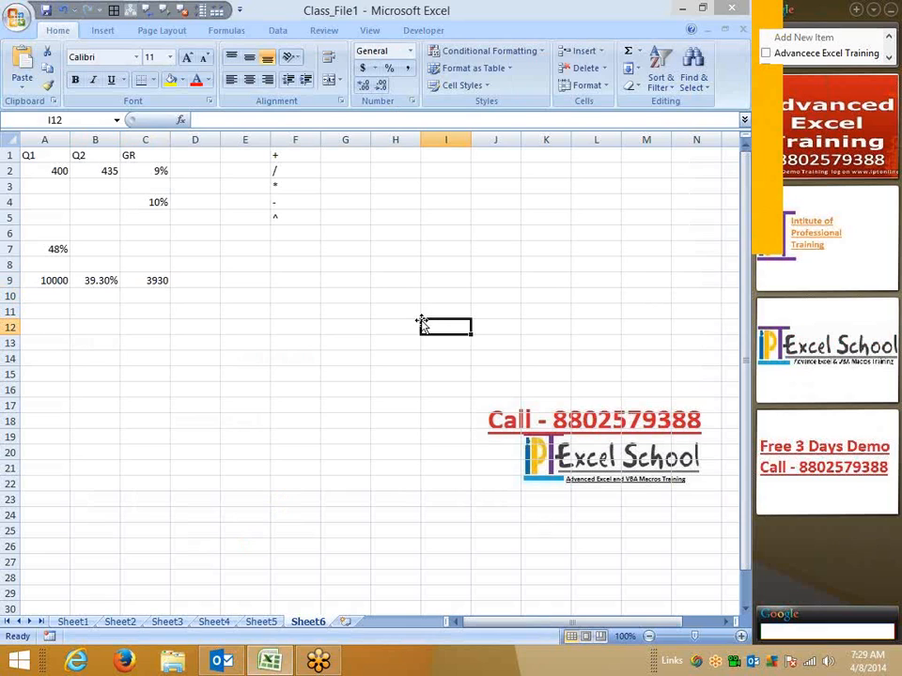
# Enter the numbers 89, 98 and 52 in cells G4, H4 and I4.
pyautogui.click(344, 200)
pyautogui.write('89')
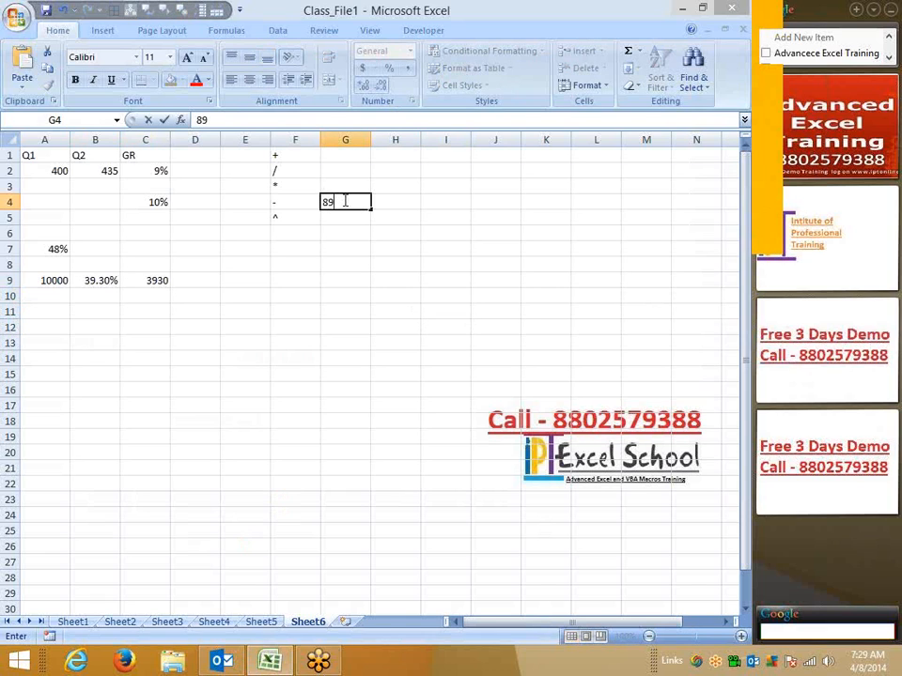
pyautogui.press('Tab')
pyautogui.write('98')
pyautogui.press('Tab')
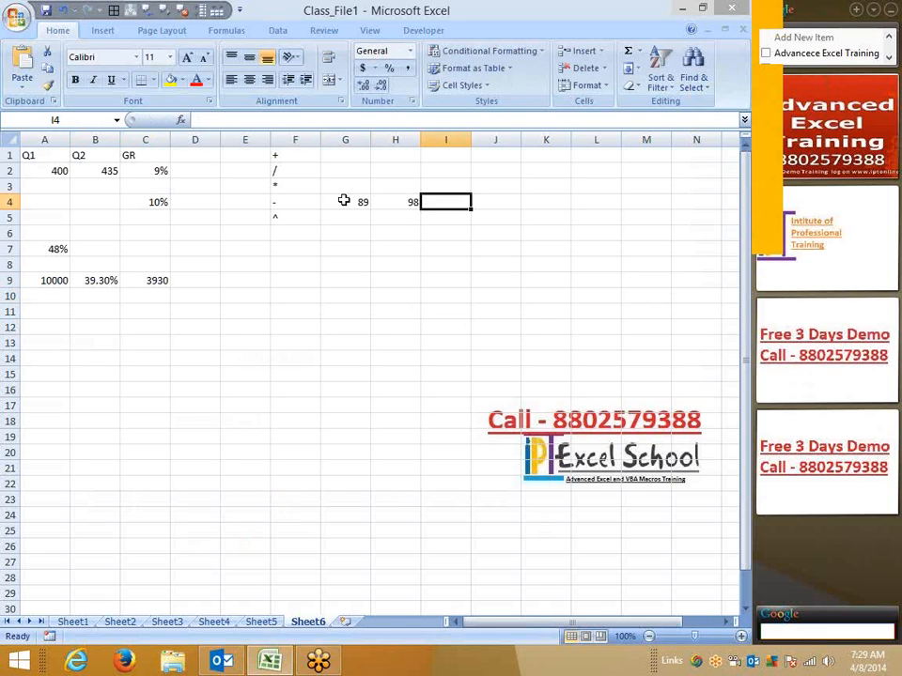
pyautogui.write('52')
pyautogui.press('Left')
# Apply the percent style to the numbers in G4:I4, and undo that formatting.
pyautogui.press('Left')
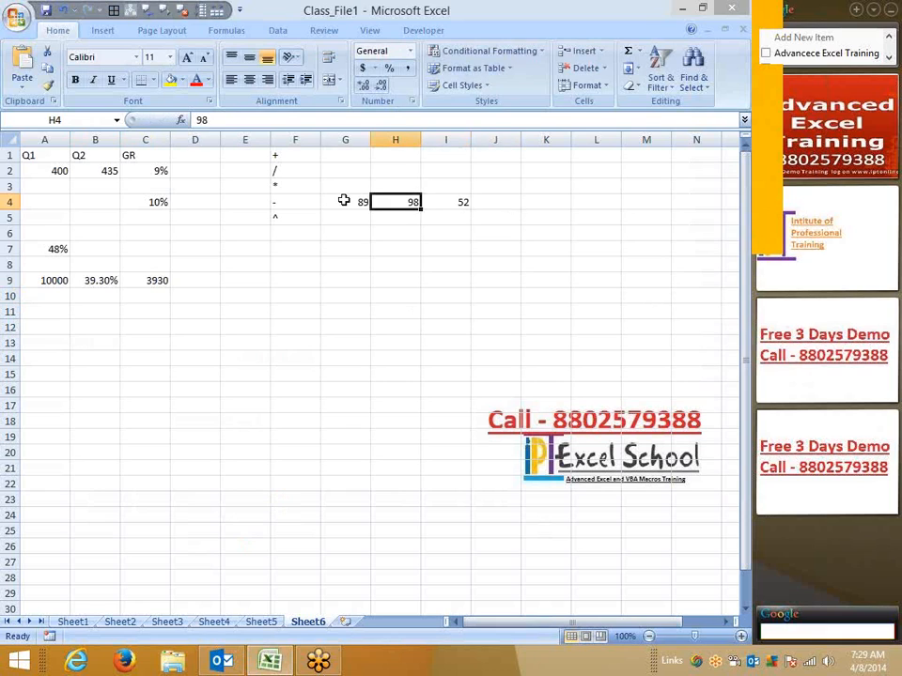
pyautogui.hotkey('shift', 'Right')
pyautogui.hotkey('shift', 'Right')
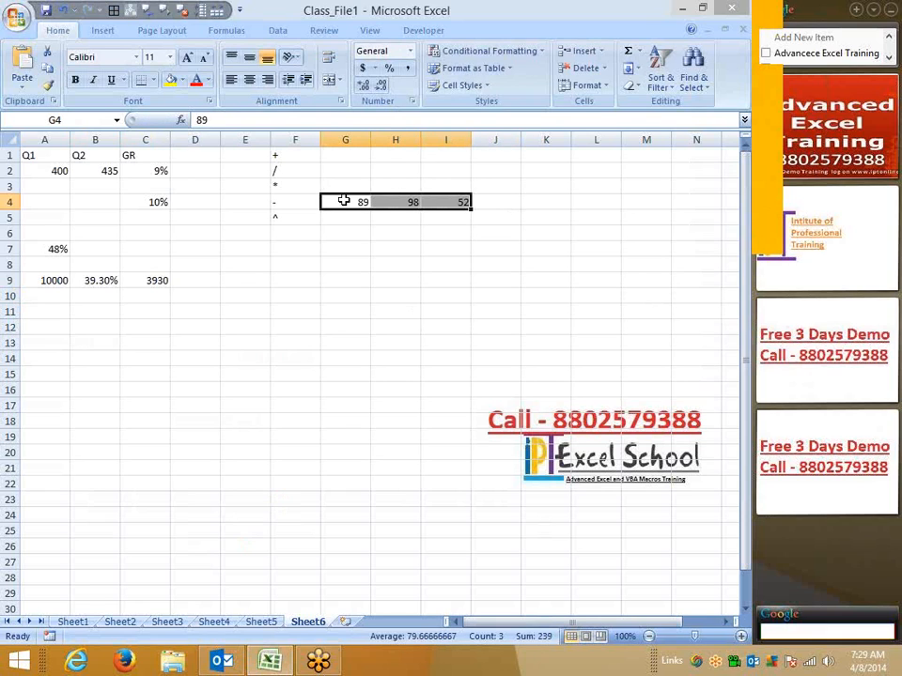
pyautogui.click(388, 70)
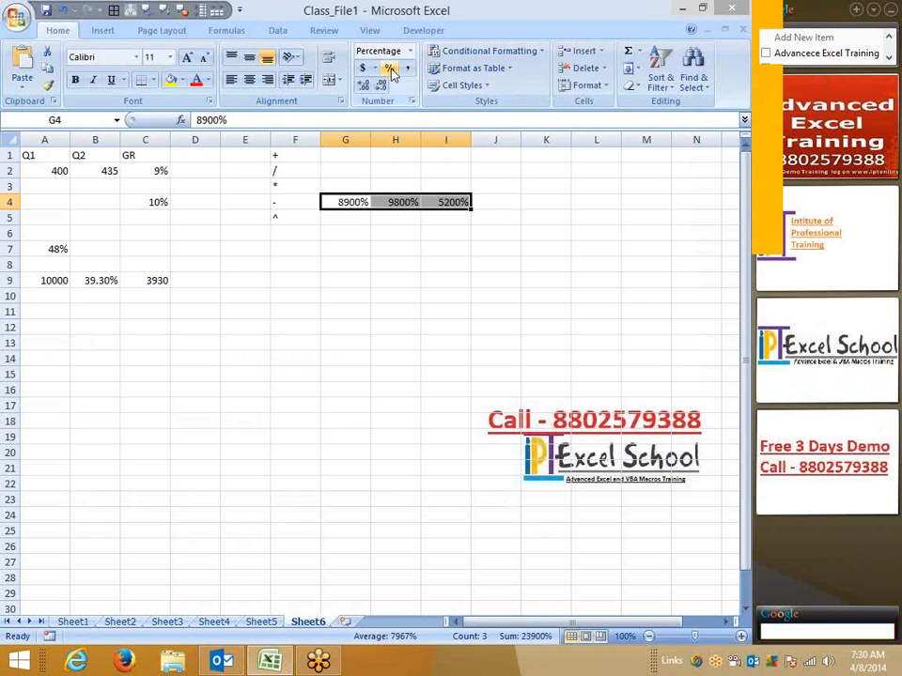
pyautogui.hotkey('ctrl', 'z')
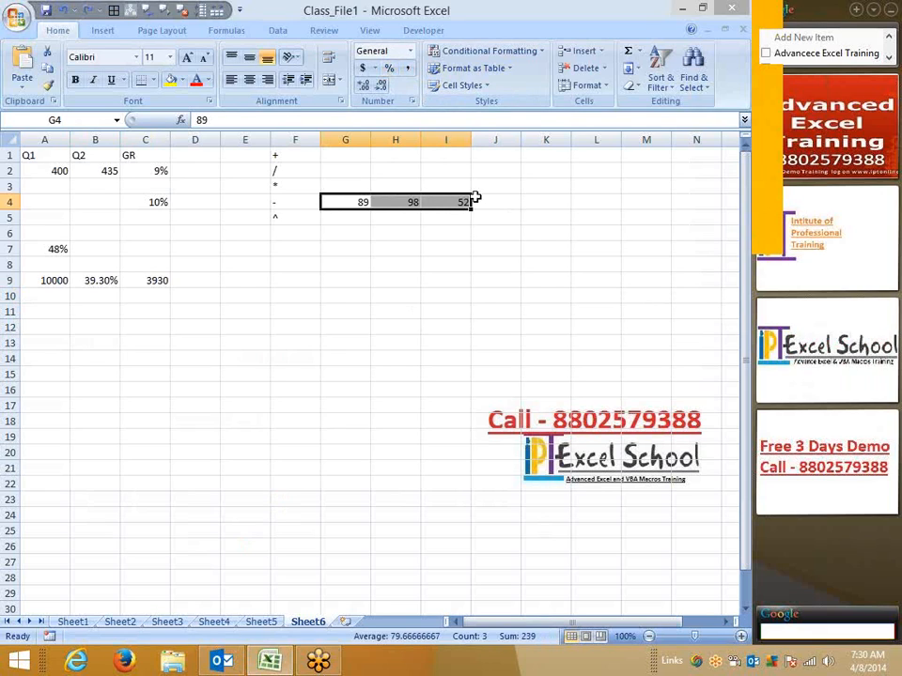
# Enter 89% in cell G6, below the first number of row 4.
pyautogui.click(404, 263)
pyautogui.click(358, 228)
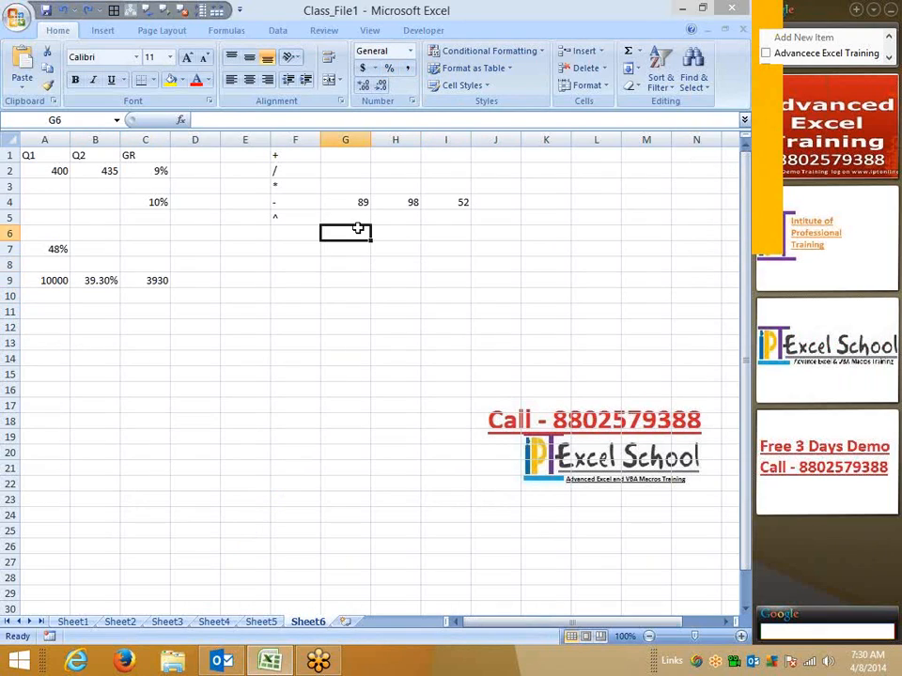
pyautogui.write('89')
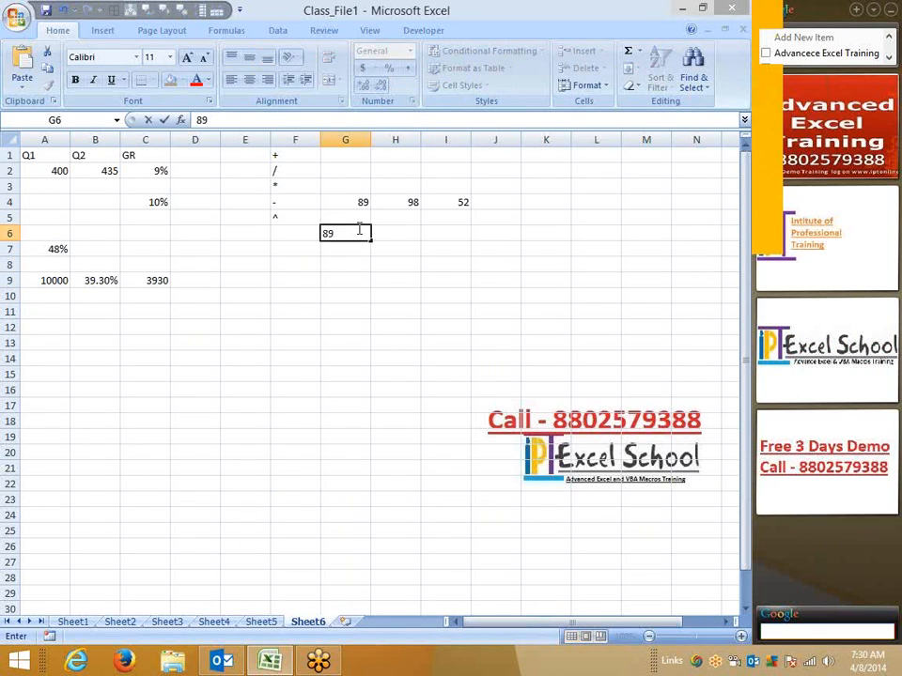
pyautogui.write('%')
pyautogui.press('Return')
pyautogui.click(357, 229)
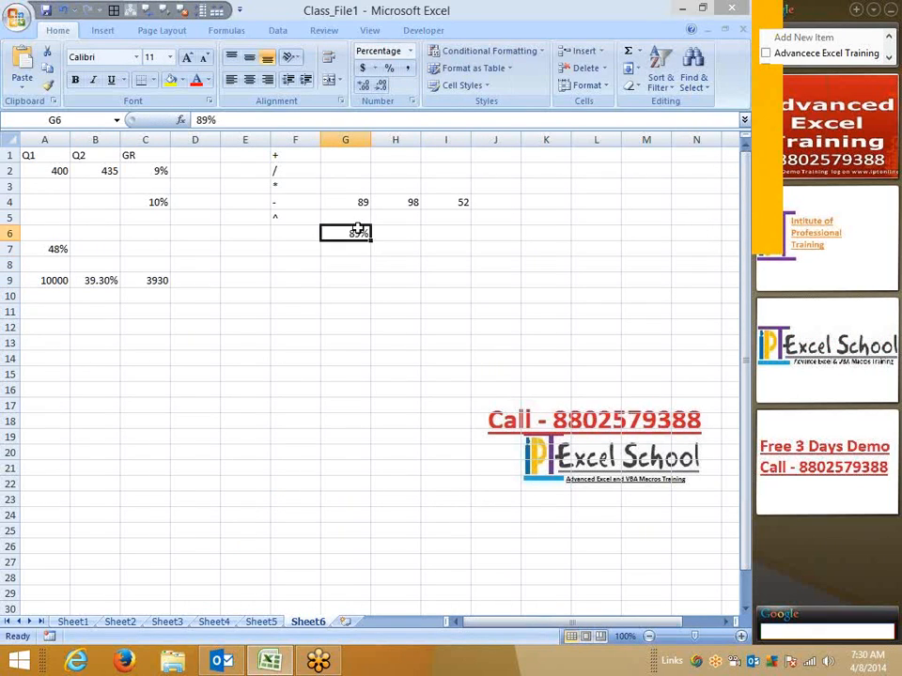
# Enter 98% in cell H6, below the second number of row 4.
pyautogui.press('Right')
pyautogui.write('*')
pyautogui.press('Escape')
pyautogui.write('98')
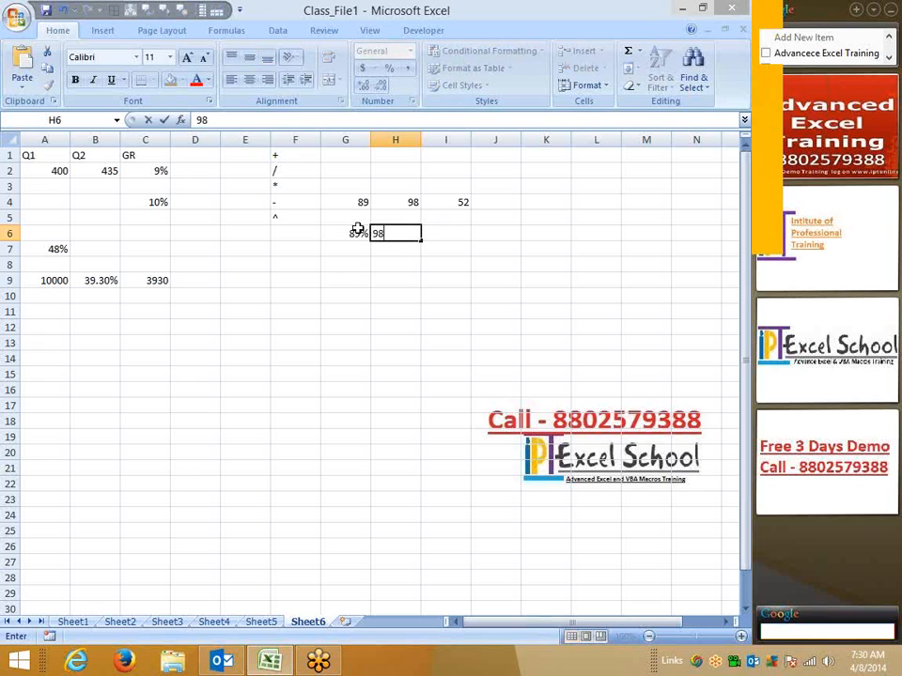
pyautogui.write('%')
pyautogui.press('Return')
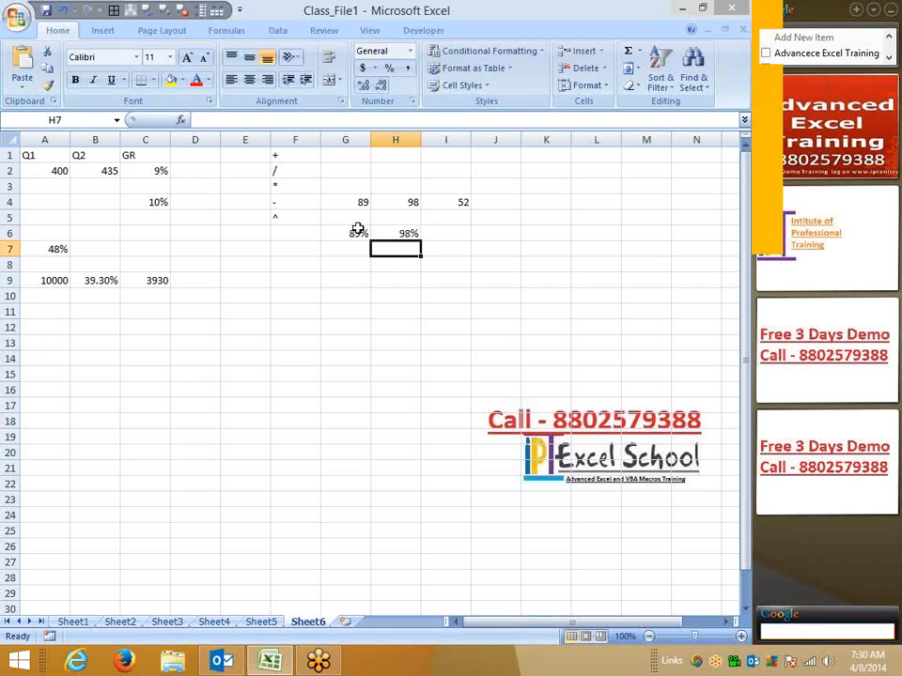
# Apply the percent style to the empty cell I6 and enter 85 in it.
pyautogui.press('Right')
pyautogui.press('Up')
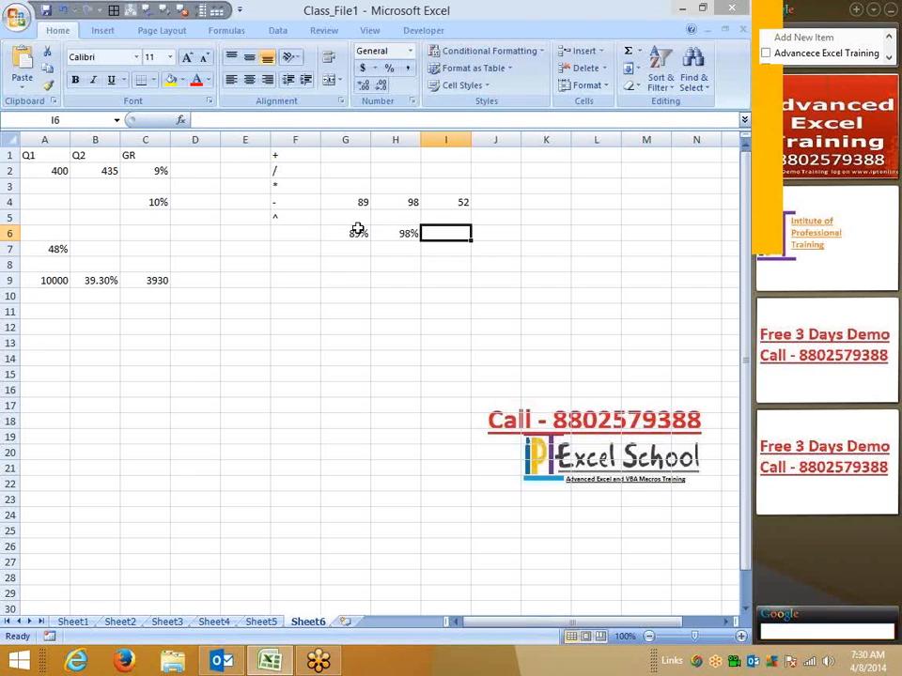
pyautogui.click(389, 71)
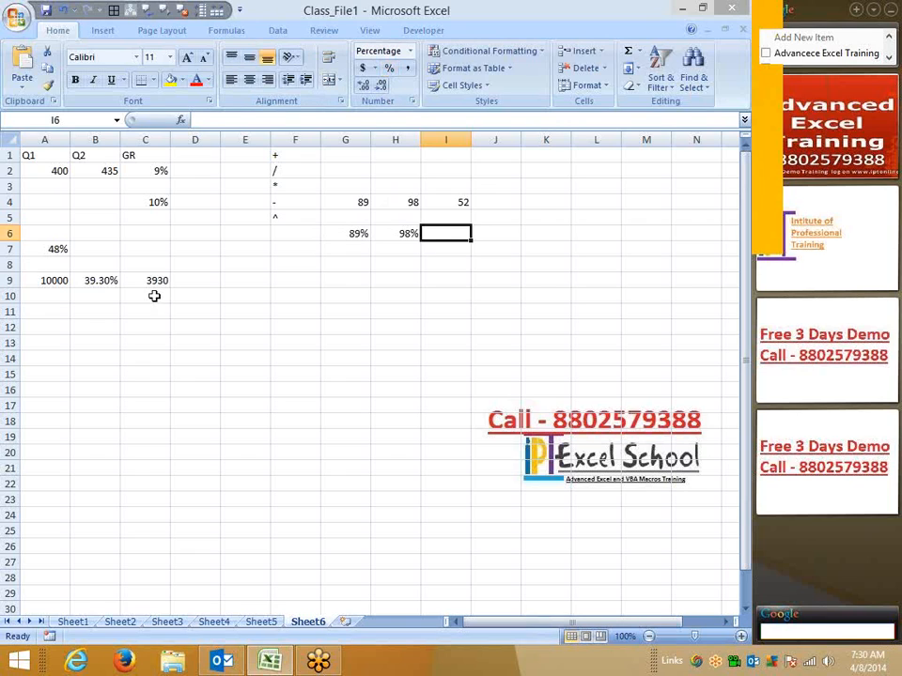
pyautogui.write('85')
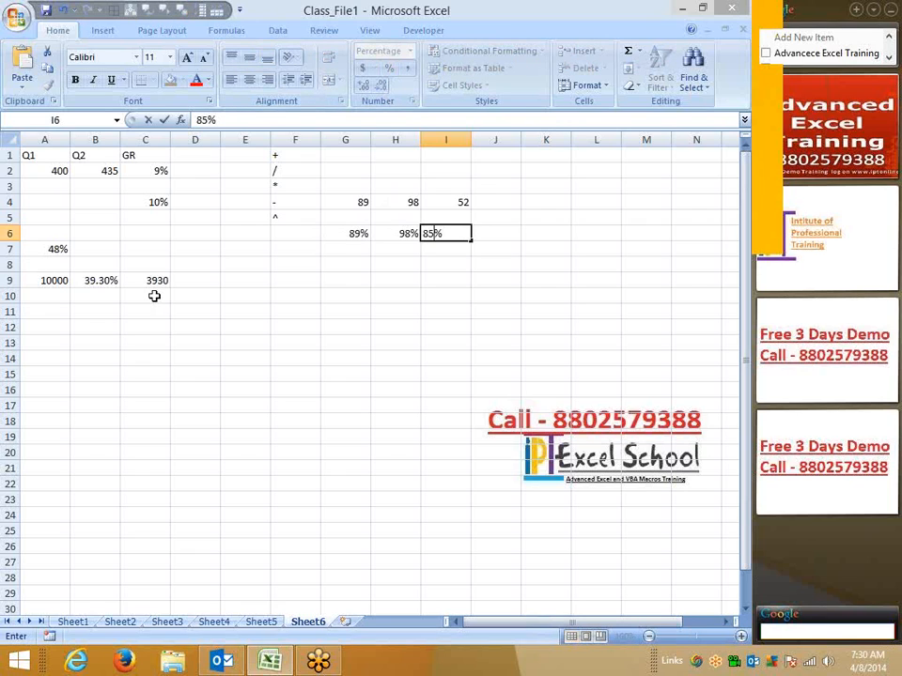
pyautogui.press('Return')
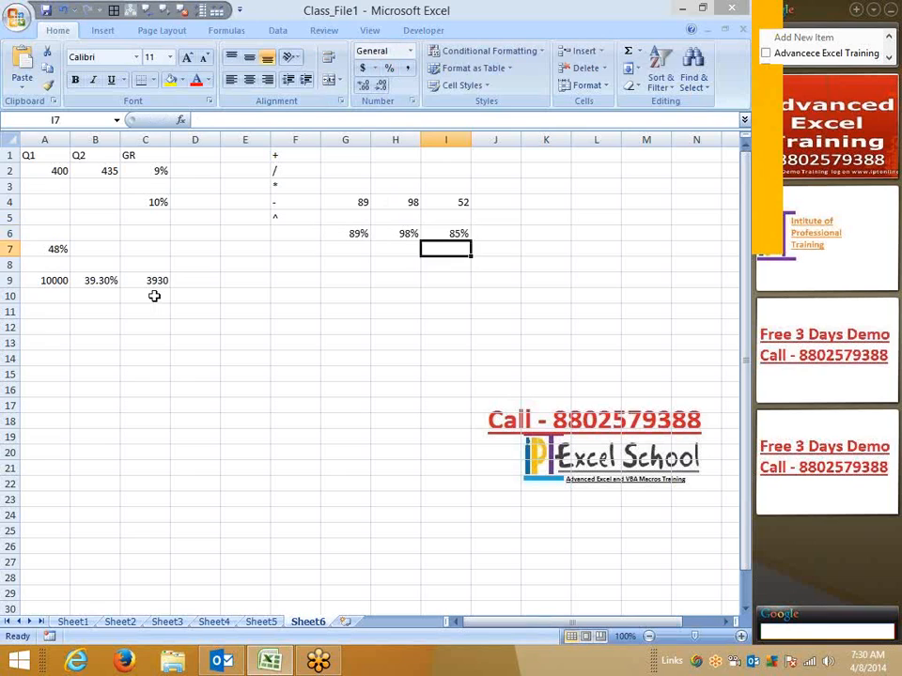
# Enter the helper value 100 in cell I1.
pyautogui.press('Up')
pyautogui.press('Up')
pyautogui.hotkey('shift', 'Left')
pyautogui.hotkey('shift', 'Left')
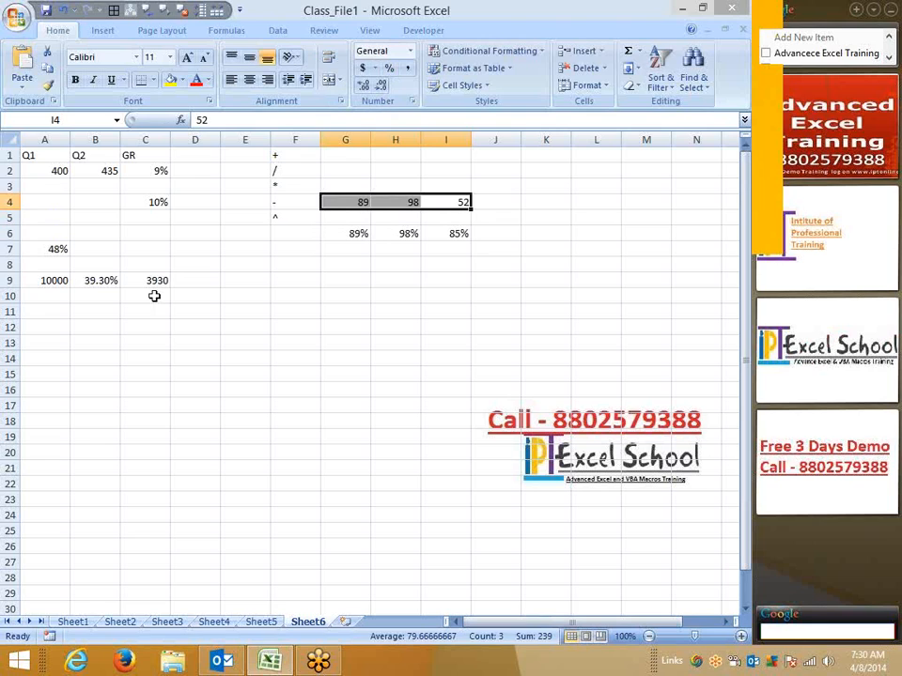
pyautogui.press('Up')
pyautogui.press('Up')
pyautogui.press('Up')
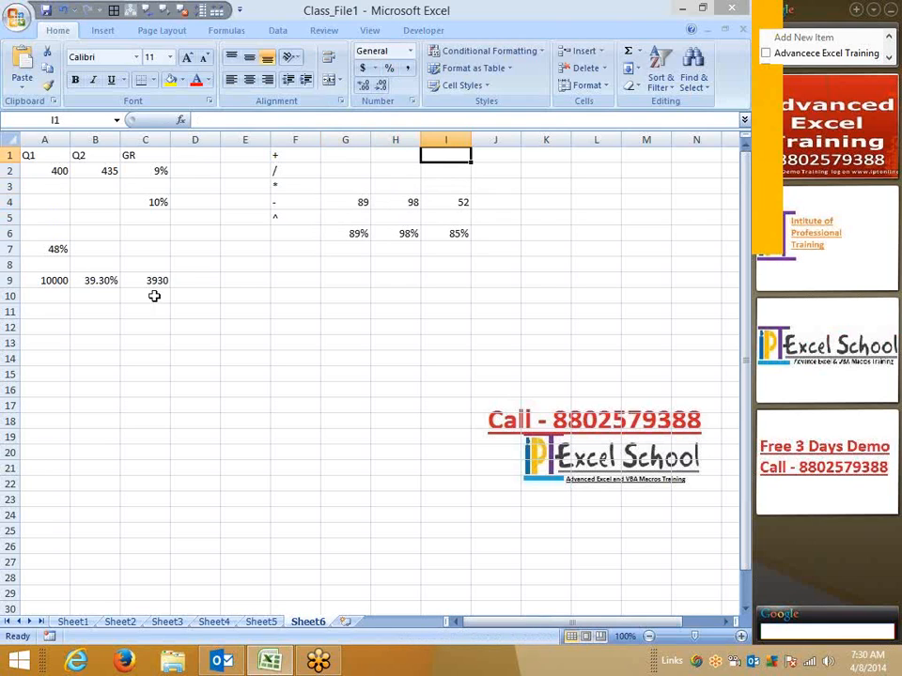
pyautogui.write('100')
pyautogui.press('Tab')
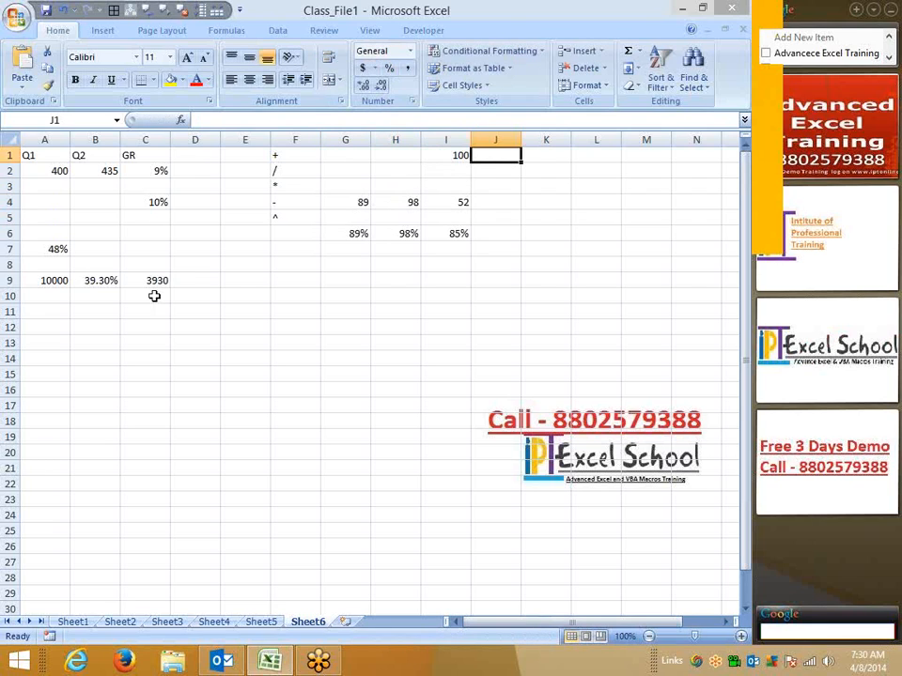
# Divide the numbers in G4:I4 by the 100 in I1 using Paste Special, and apply the percent style to them.
pyautogui.press('Left')
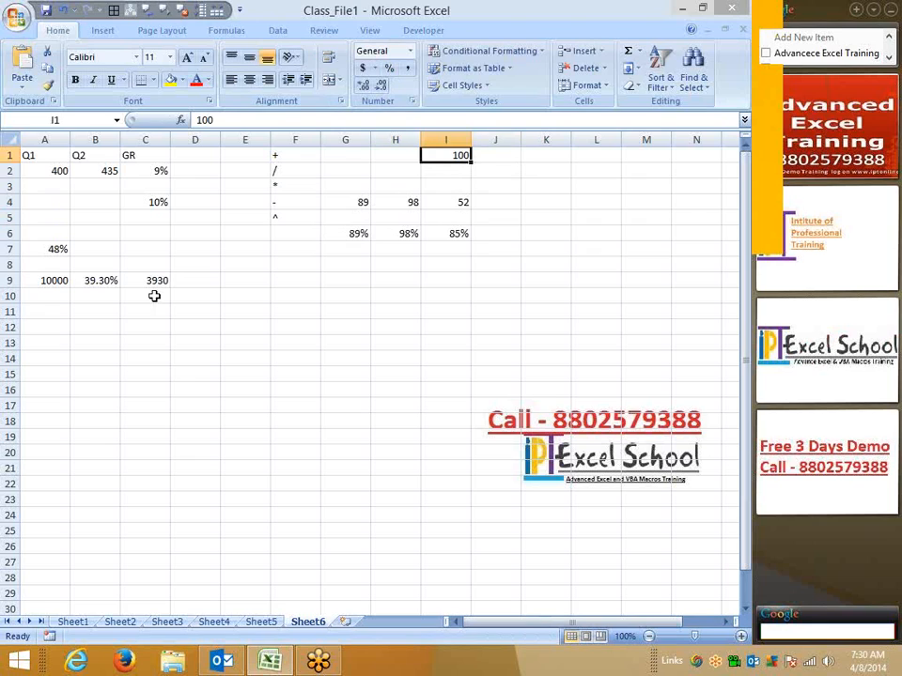
pyautogui.hotkey('ctrl', 'c')
pyautogui.press('Down')
pyautogui.press('Down')
pyautogui.press('Down')
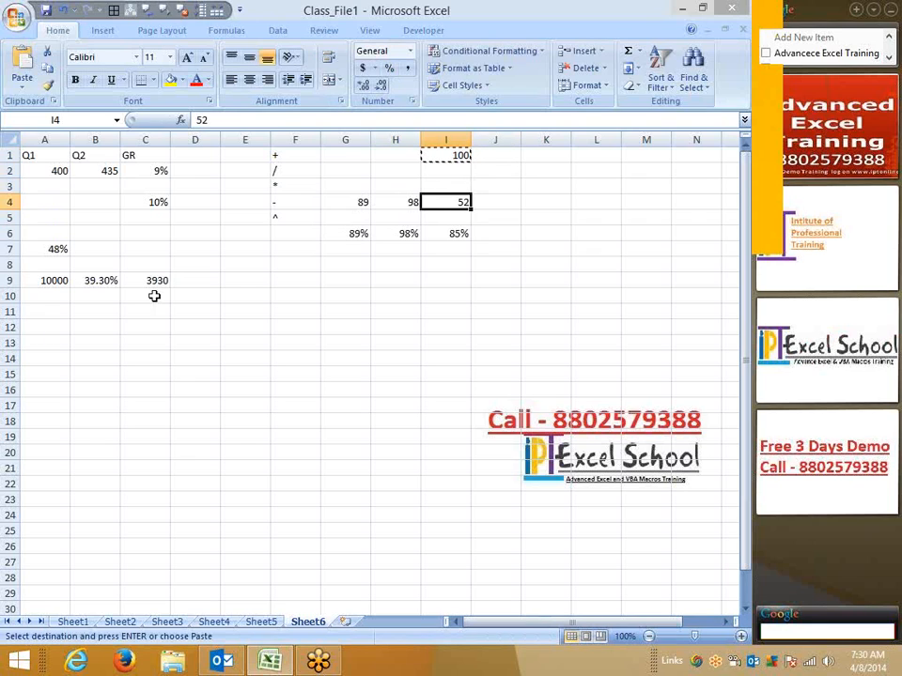
pyautogui.hotkey('shift', 'Left')
pyautogui.hotkey('shift', 'Left')
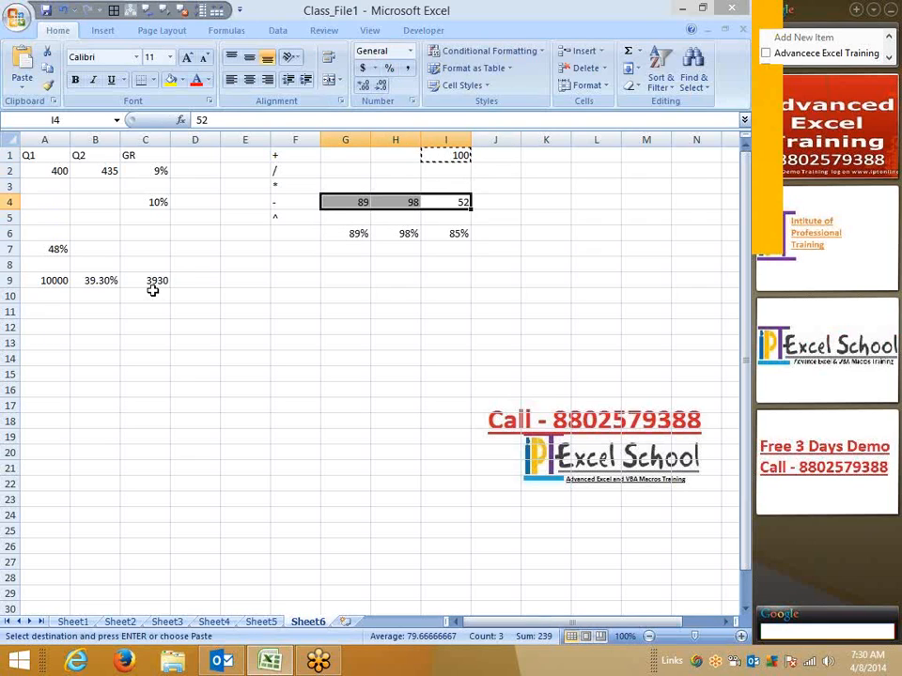
pyautogui.rightClick(363, 208)
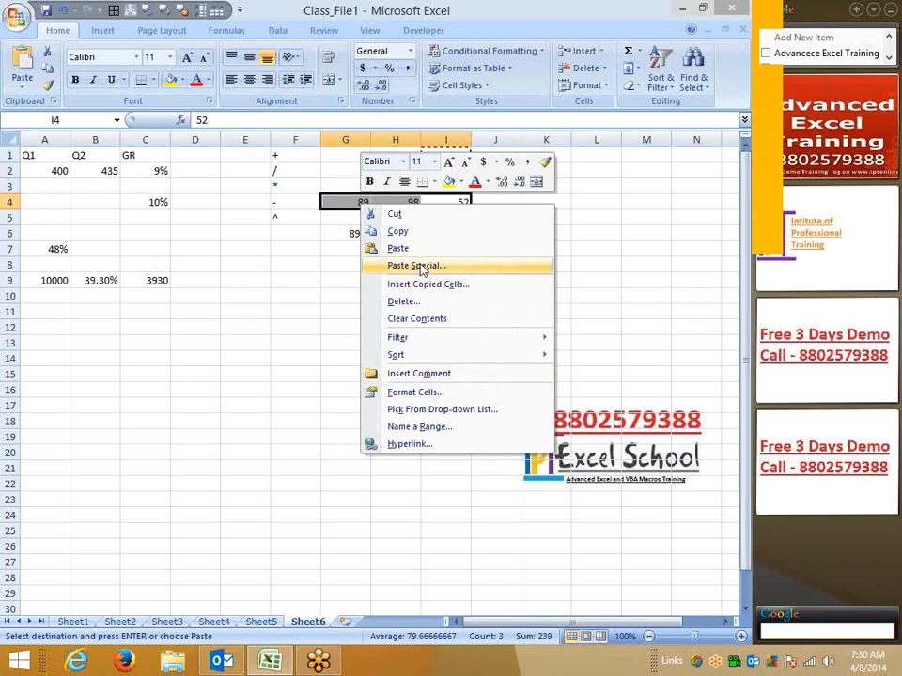
pyautogui.click(418, 266)
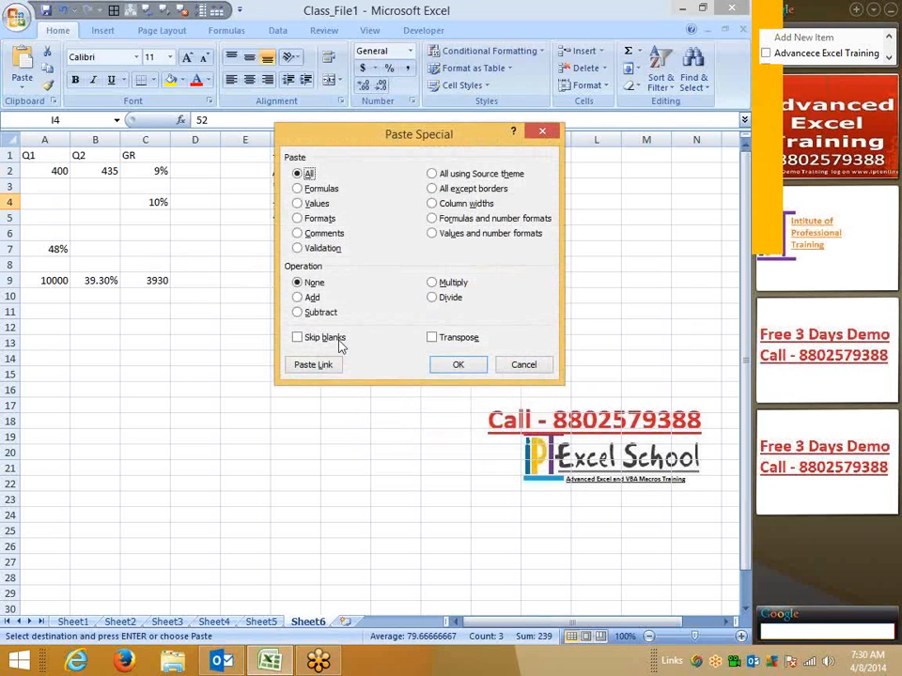
pyautogui.click(432, 297)
pyautogui.click(460, 367)
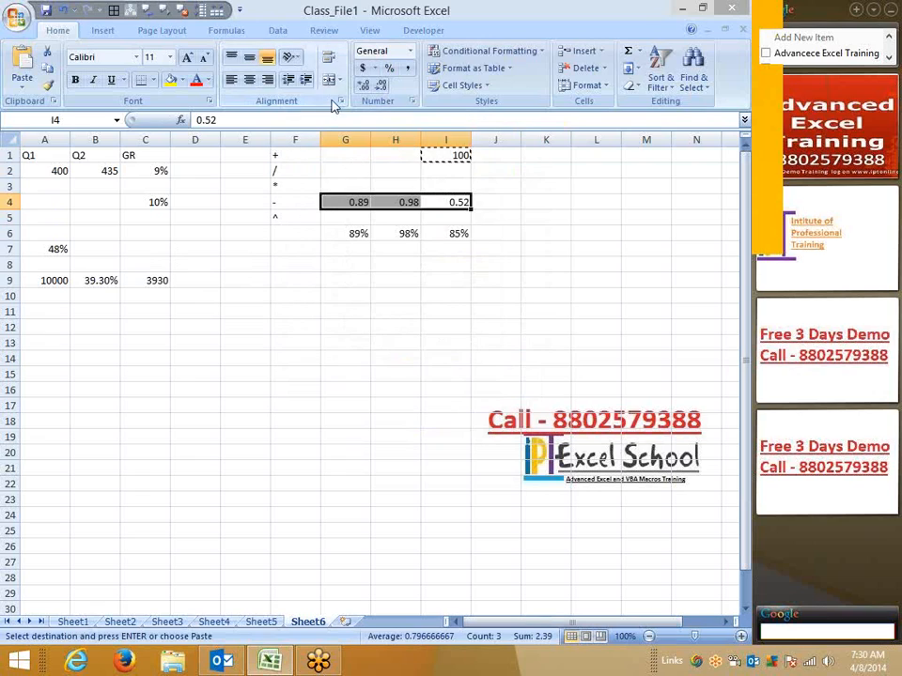
pyautogui.click(389, 68)
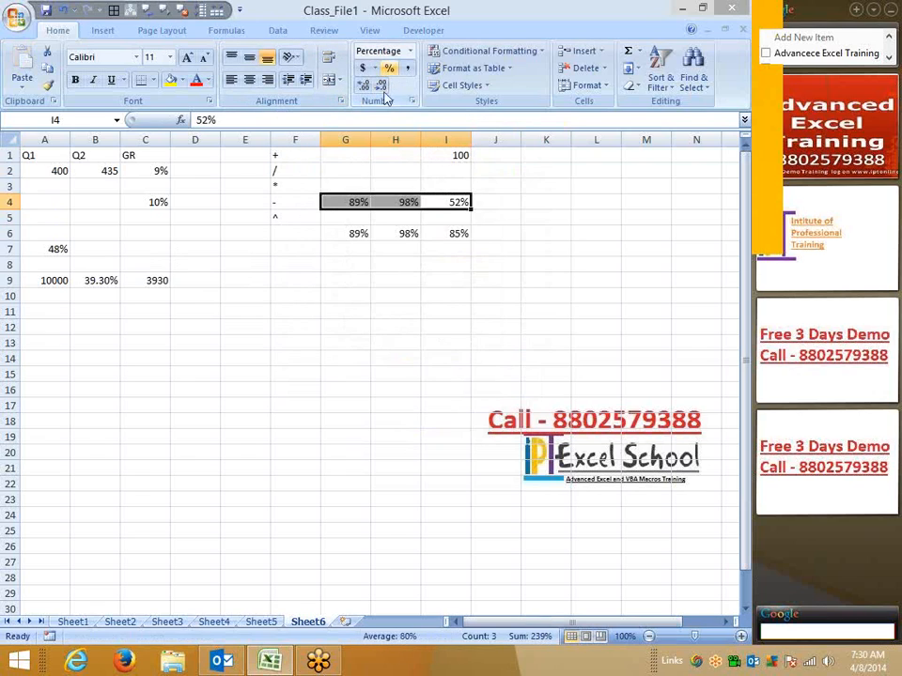
pyautogui.click(334, 293)
# Clear the practice numbers and percentages in columns G to I, including the helper value in I1, and those in A6:C11.
pyautogui.moveTo(345, 171); pyautogui.dragTo(473, 262)
pyautogui.press('Delete')
pyautogui.moveTo(413, 155); pyautogui.dragTo(493, 181)
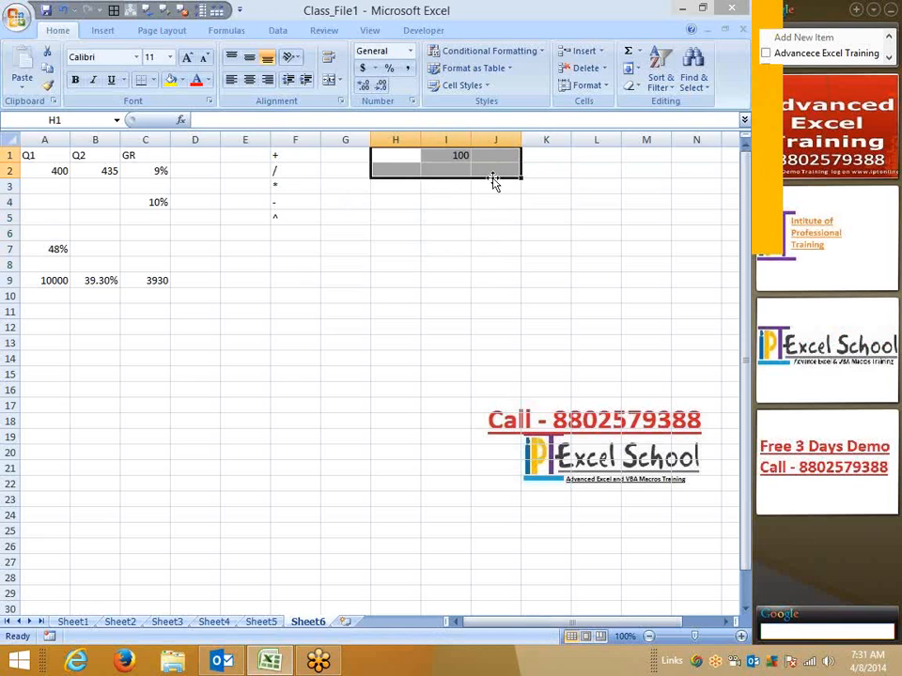
pyautogui.moveTo(48, 237); pyautogui.dragTo(148, 312)
pyautogui.press('Delete')
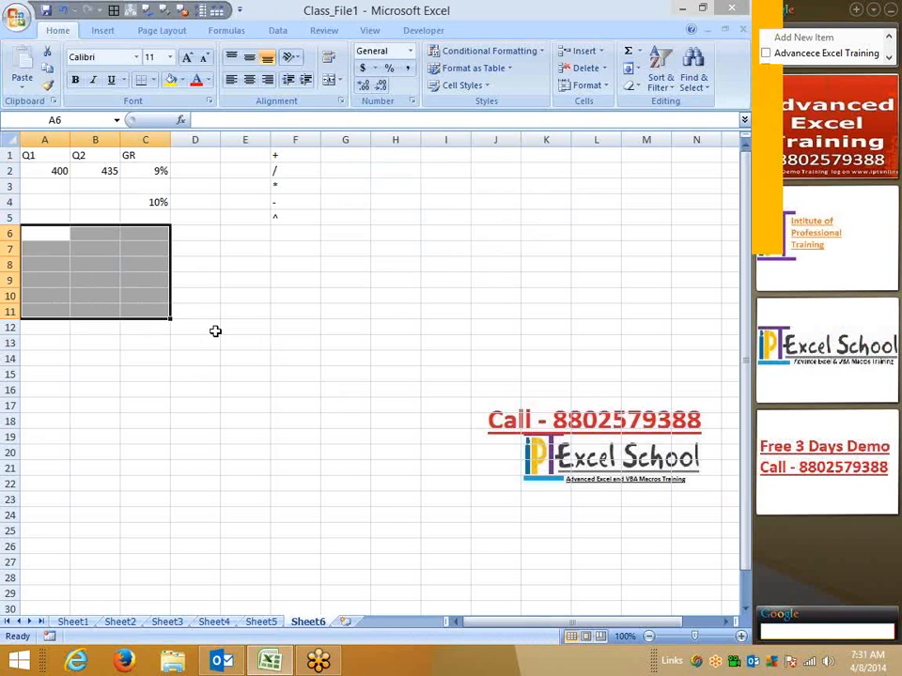
pyautogui.click(243, 349)
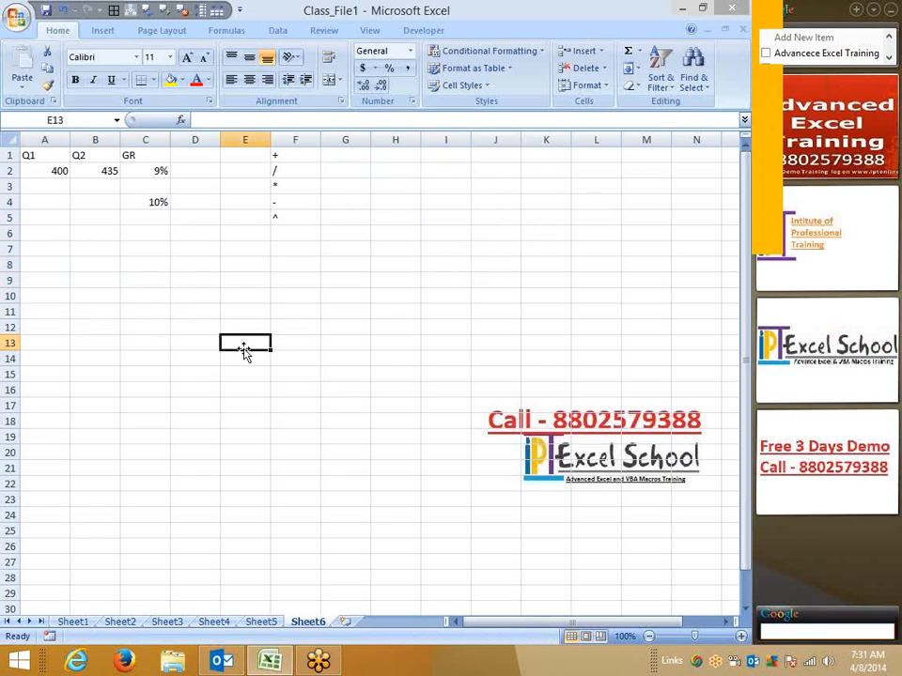
# Enter the label P in A7 and the principal 5000 beside it in B7.
pyautogui.click(49, 263)
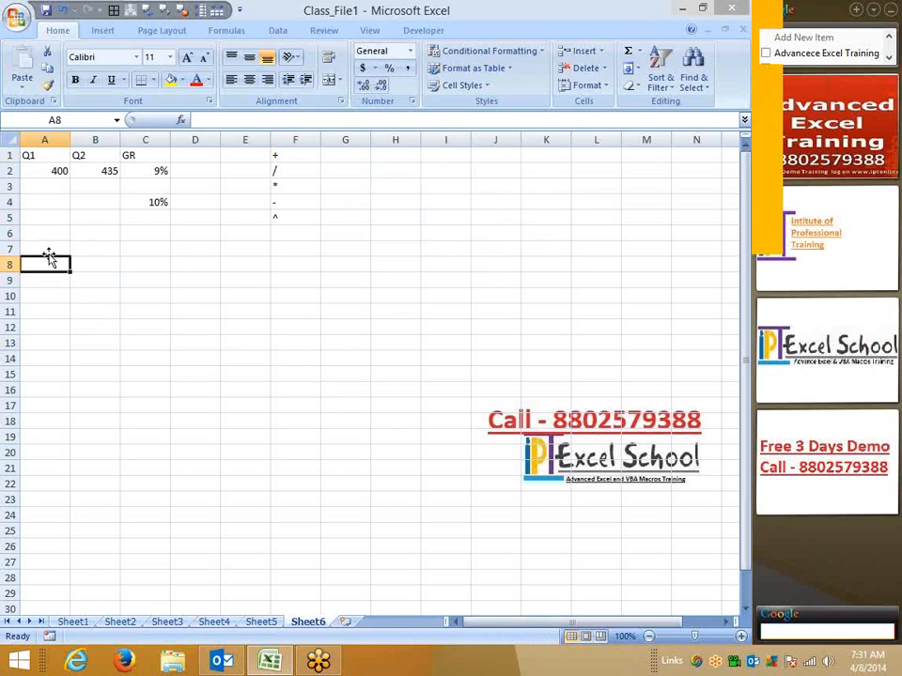
pyautogui.click(49, 248)
pyautogui.write('P')
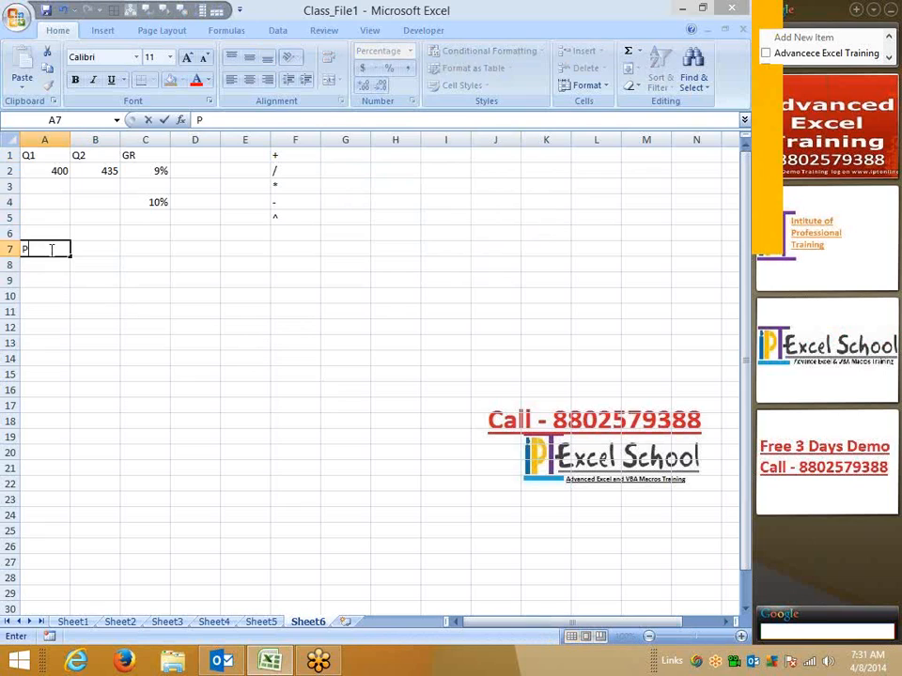
pyautogui.press('Return')
pyautogui.press('Up')
pyautogui.press('Right')
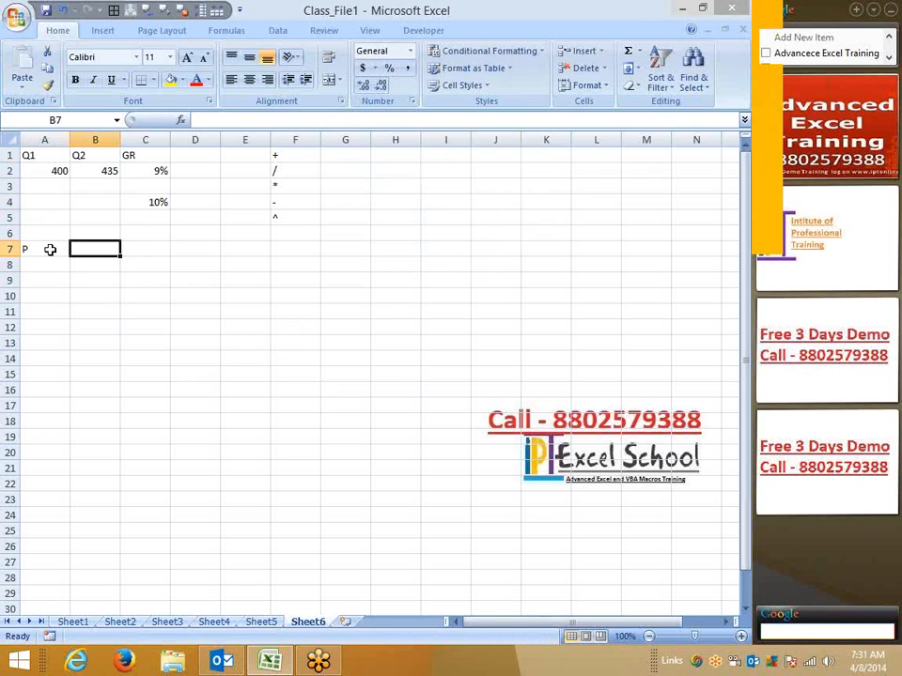
pyautogui.write('5000')
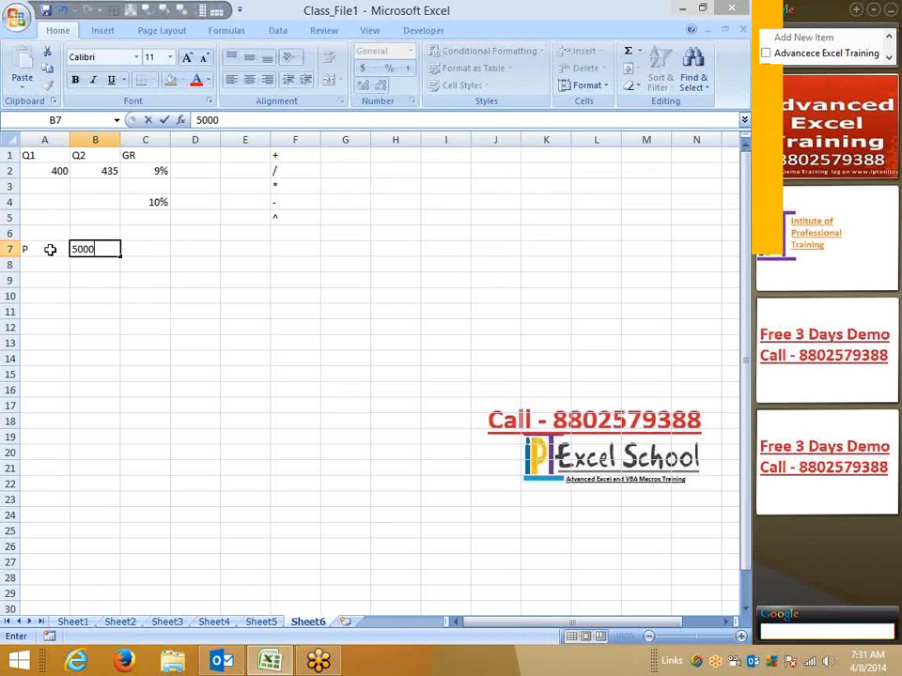
pyautogui.press('Return')
# Enter the label R in A8 and the rate 13% in B8.
pyautogui.write('R')
pyautogui.press('Tab')
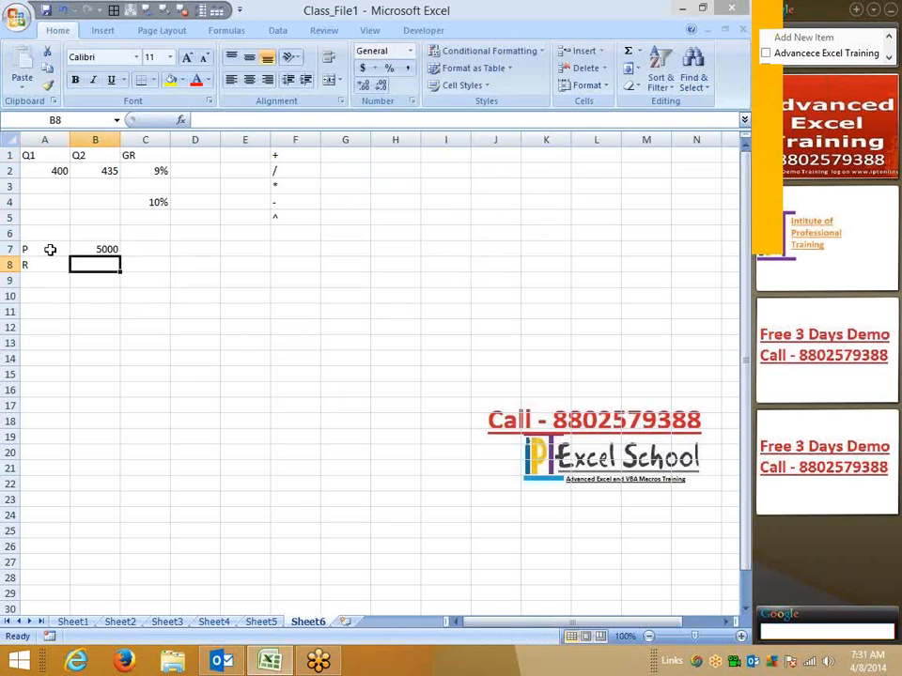
pyautogui.write('13%')
pyautogui.press('Return')
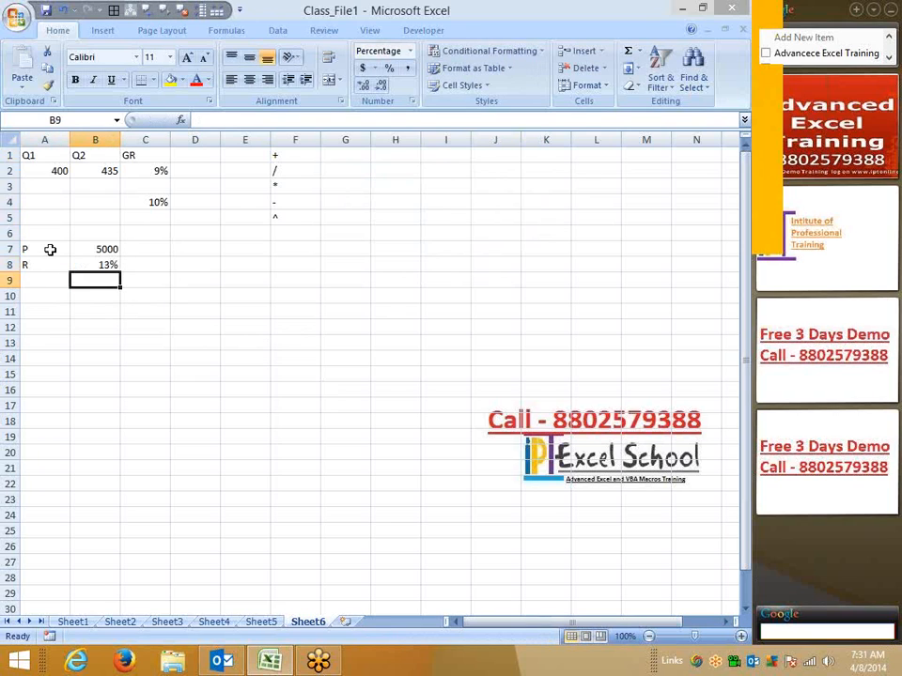
# Enter the label T in A9, below R.
pyautogui.press('Left')
pyautogui.write('T')
pyautogui.press('Return')
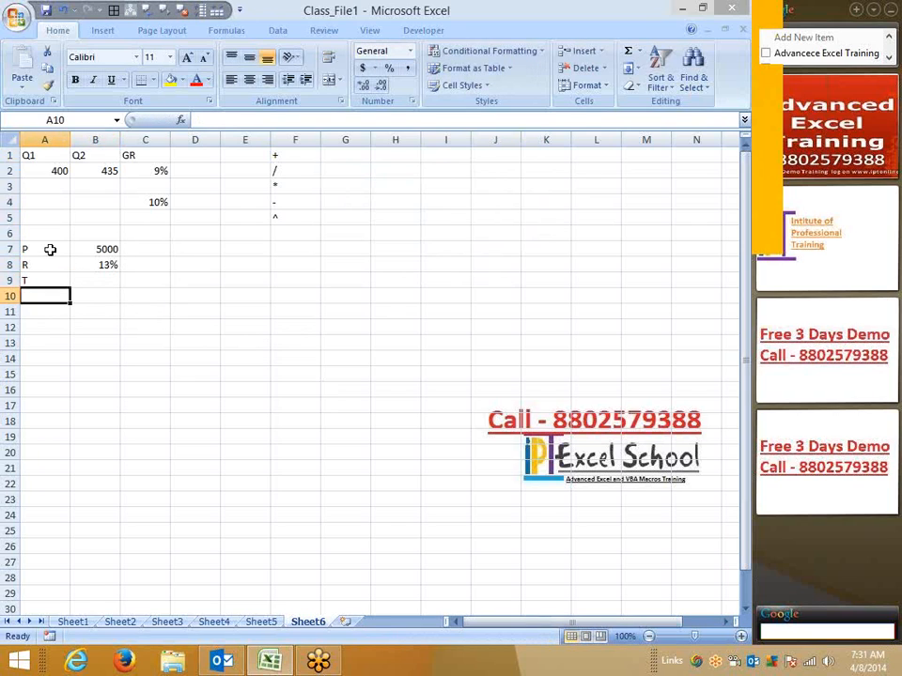
pyautogui.press('Up')
pyautogui.press('Right')
pyautogui.write('5%')
pyautogui.press('Return')
pyautogui.press('Up')
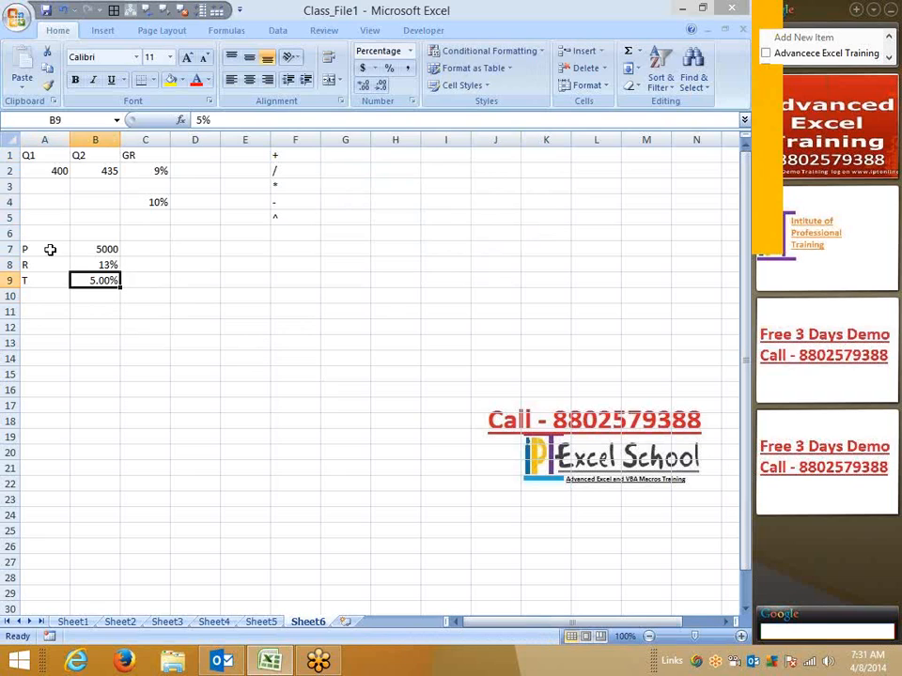
pyautogui.press('Delete')
# Reset cell B9 to the General number format and enter 5 as the value for T.
pyautogui.hotkey('ctrl', 'shift', '`')
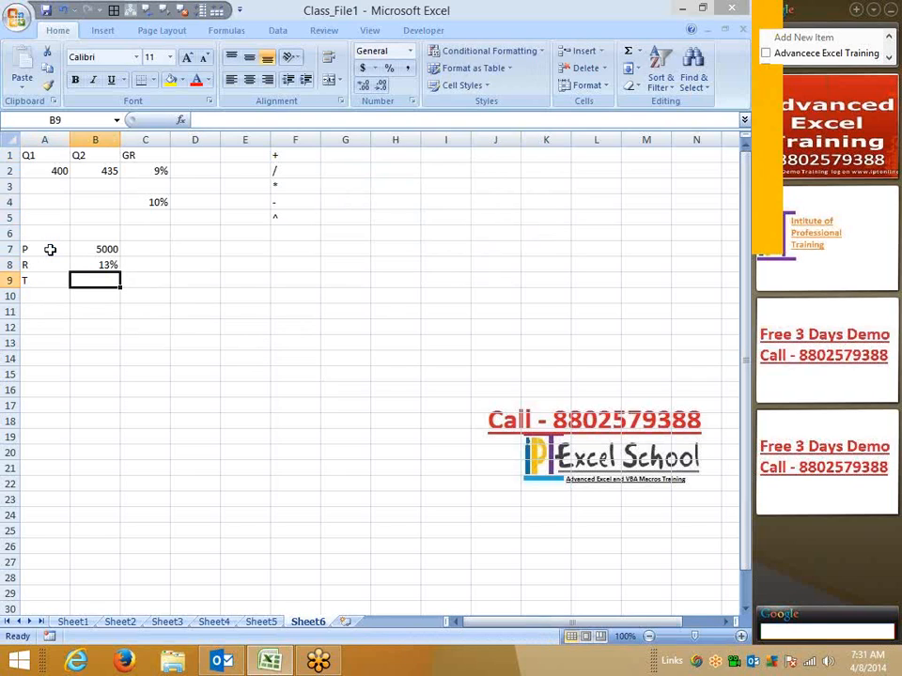
pyautogui.write('5')
pyautogui.press('Return')
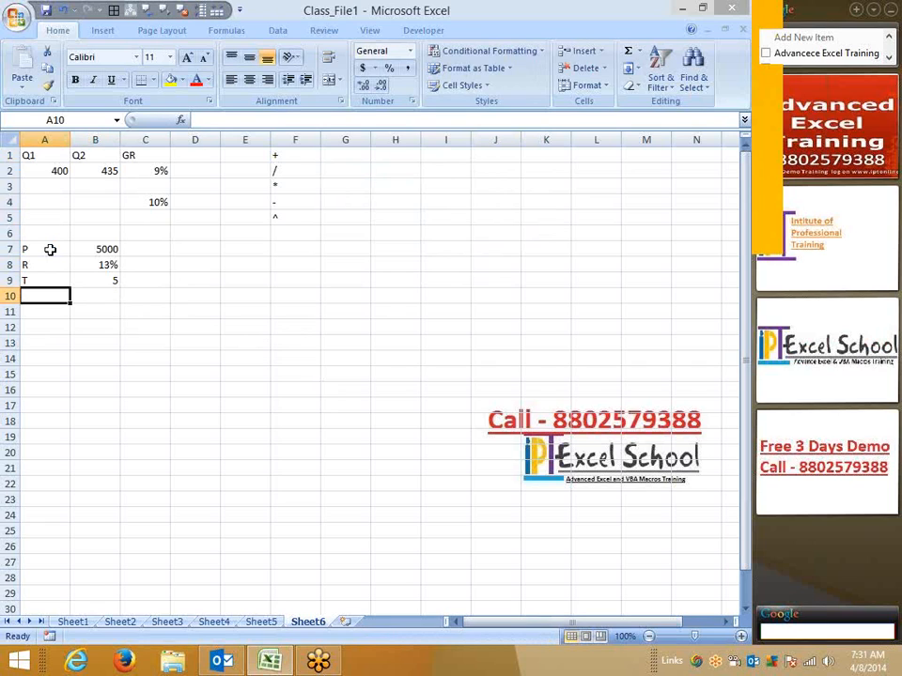
# Enter the label N in A10 and the value 12 in B10.
pyautogui.write('N')
pyautogui.press('Tab')
pyautogui.write('12')
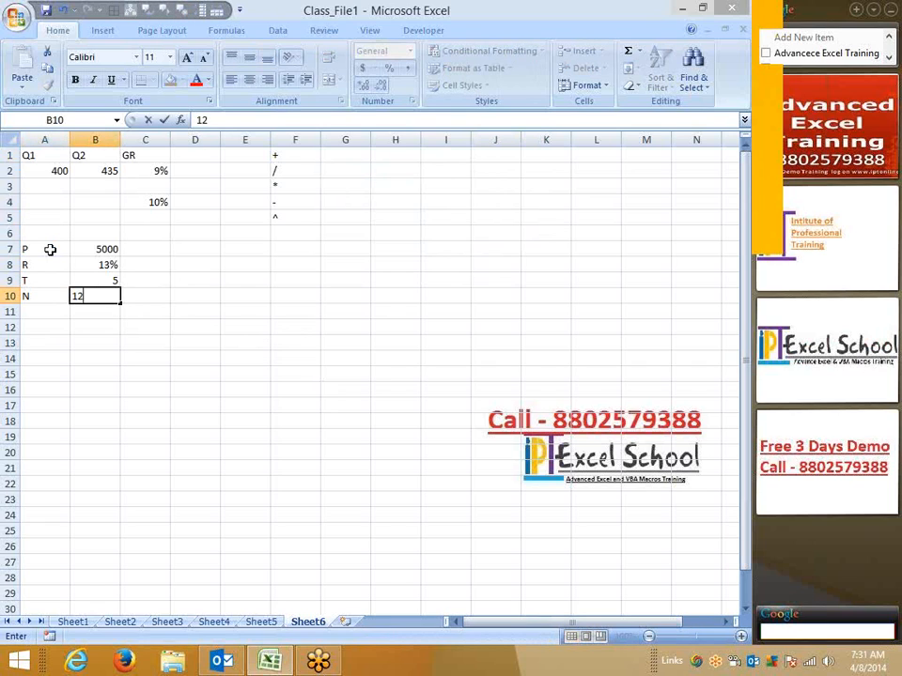
pyautogui.press('Return')
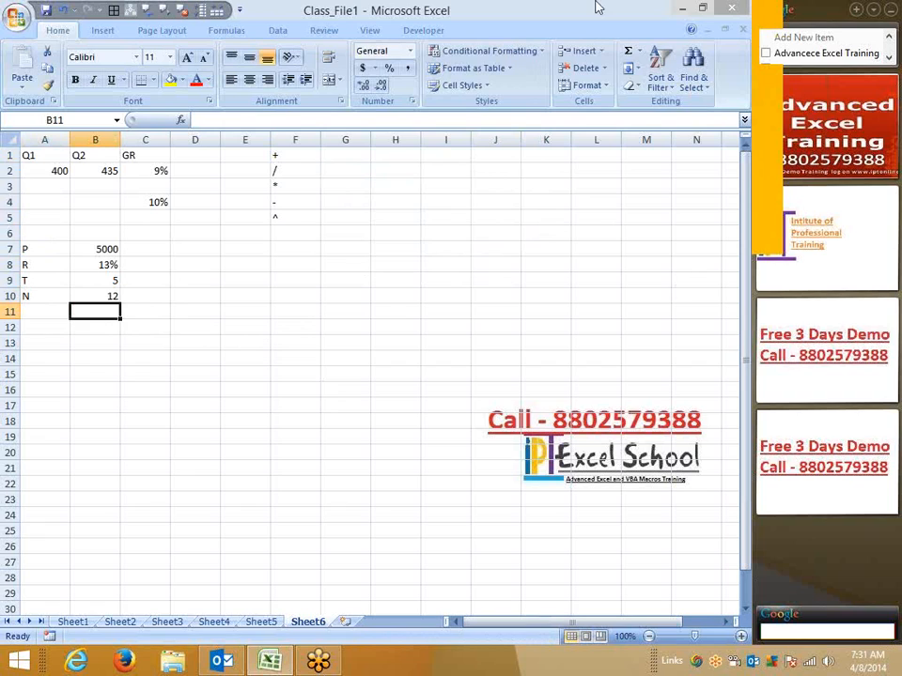
# Handwrite the compound interest formula P × (1 + (r/100)/N)^(T × N) with the screen drawing pen over the blank cells beside the inputs.
pyautogui.click(741, 36)
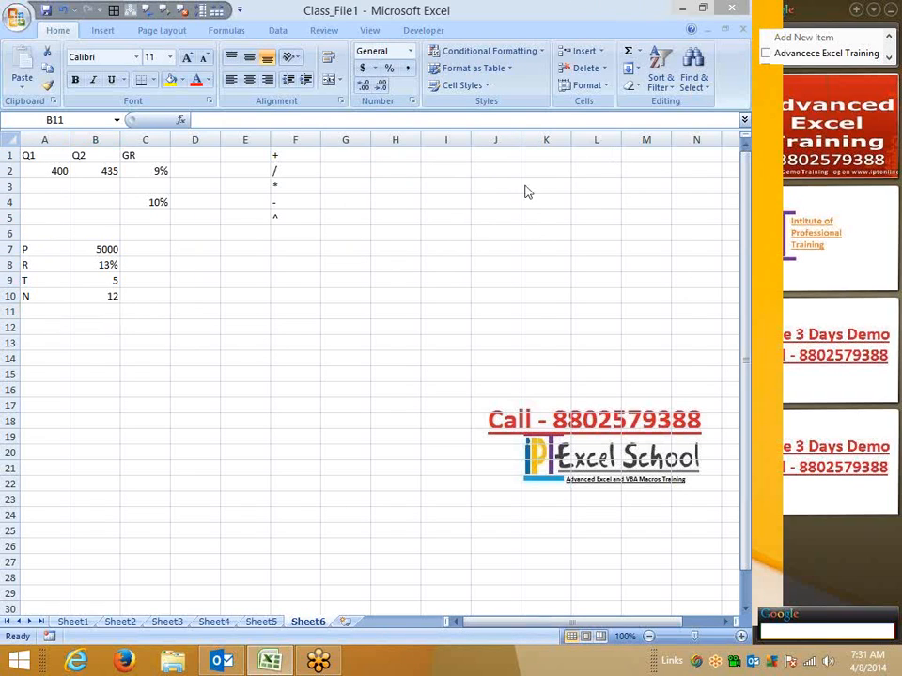
pyautogui.click(532, 212)
pyautogui.click(551, 242)
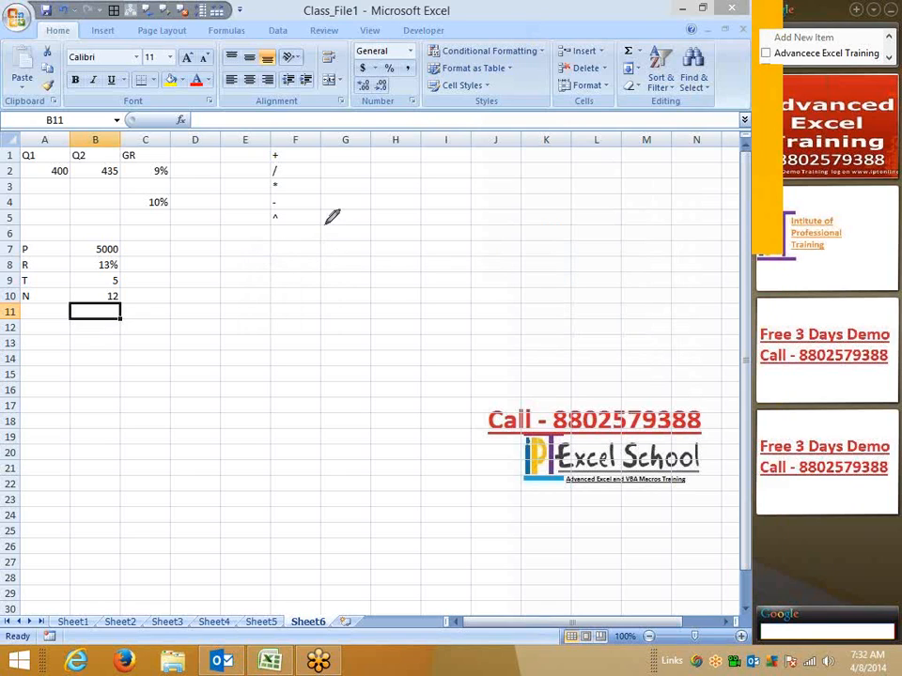
pyautogui.moveTo(317, 327)
pyautogui.mouseDown()
pyautogui.moveTo(316, 240)
pyautogui.moveTo(321, 264)
pyautogui.moveTo(434, 291)
pyautogui.moveTo(410, 321)
pyautogui.mouseUp()
pyautogui.moveTo(443, 225)
pyautogui.mouseDown()
pyautogui.moveTo(498, 331)
pyautogui.moveTo(460, 274)
pyautogui.moveTo(499, 251)
pyautogui.mouseUp()
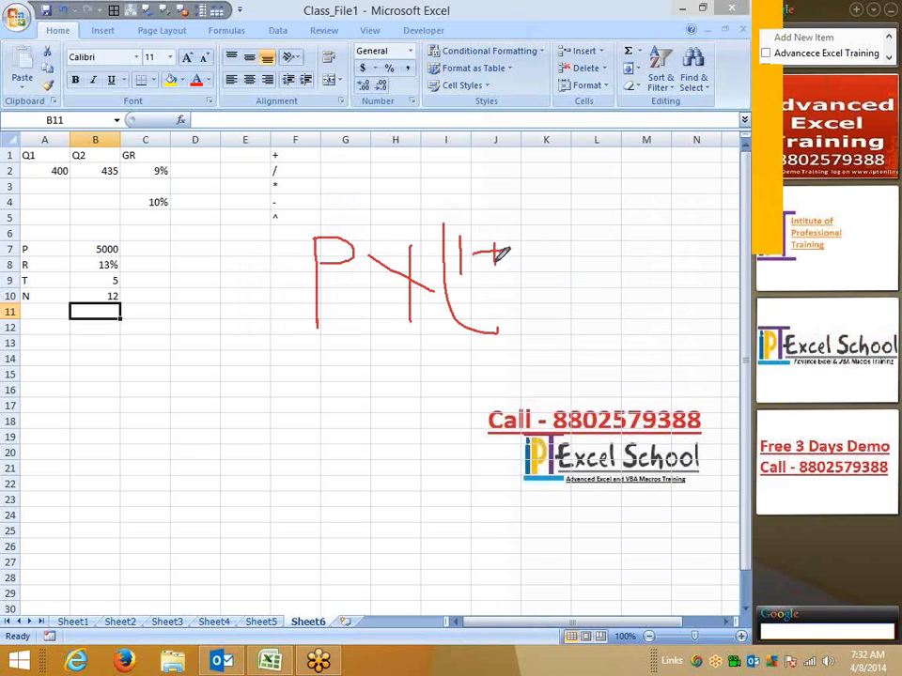
pyautogui.moveTo(494, 240)
pyautogui.mouseDown()
pyautogui.moveTo(494, 261)
pyautogui.moveTo(554, 230)
pyautogui.mouseUp()
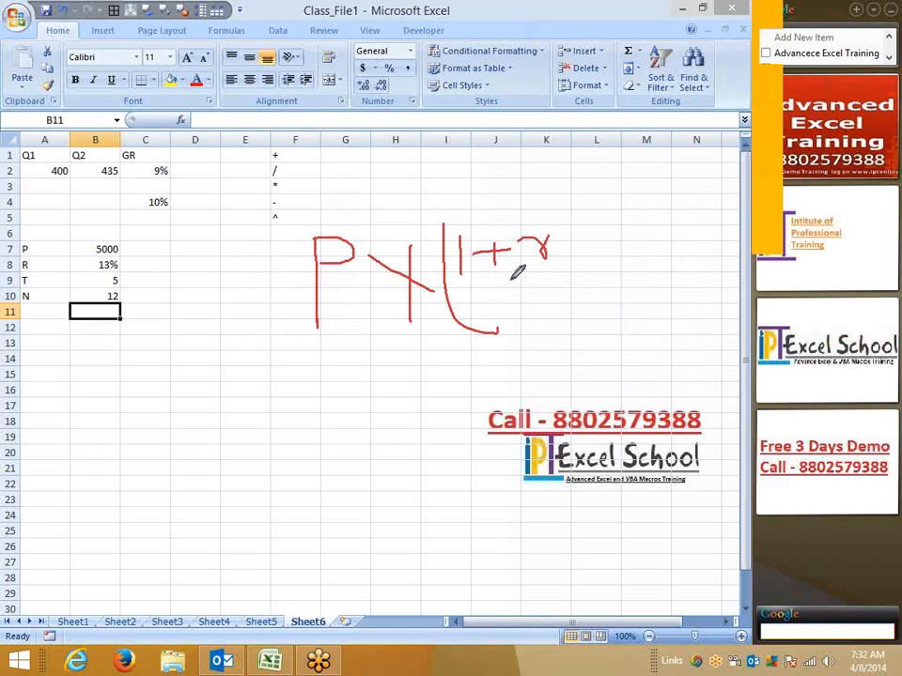
pyautogui.moveTo(510, 279); pyautogui.dragTo(579, 270)
pyautogui.moveTo(529, 294)
pyautogui.mouseDown()
pyautogui.moveTo(529, 313)
pyautogui.moveTo(555, 302)
pyautogui.mouseUp()
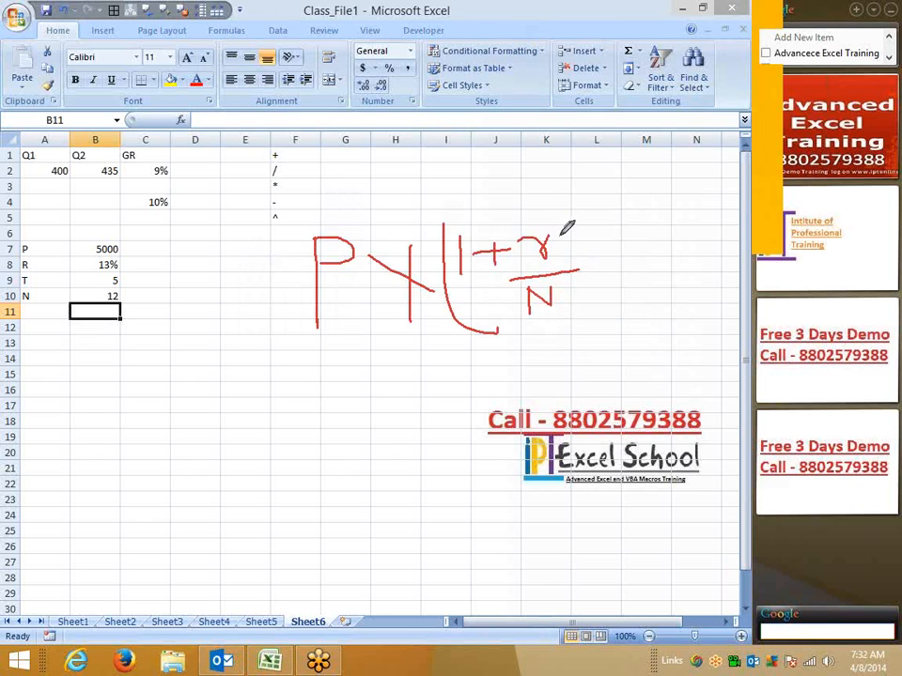
pyautogui.moveTo(554, 246)
pyautogui.mouseDown()
pyautogui.moveTo(593, 241)
pyautogui.moveTo(592, 338)
pyautogui.mouseUp()
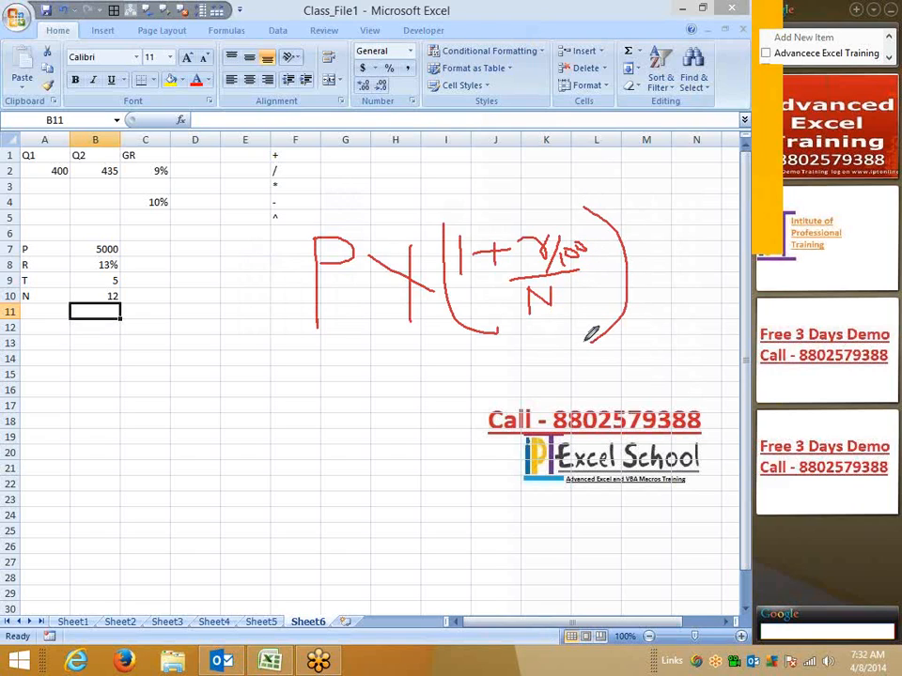
pyautogui.moveTo(609, 190); pyautogui.dragTo(640, 234)
pyautogui.moveTo(630, 190)
pyautogui.mouseDown()
pyautogui.moveTo(634, 211)
pyautogui.moveTo(636, 188)
pyautogui.moveTo(655, 196)
pyautogui.moveTo(644, 199)
pyautogui.moveTo(670, 195)
pyautogui.moveTo(665, 235)
pyautogui.mouseUp()
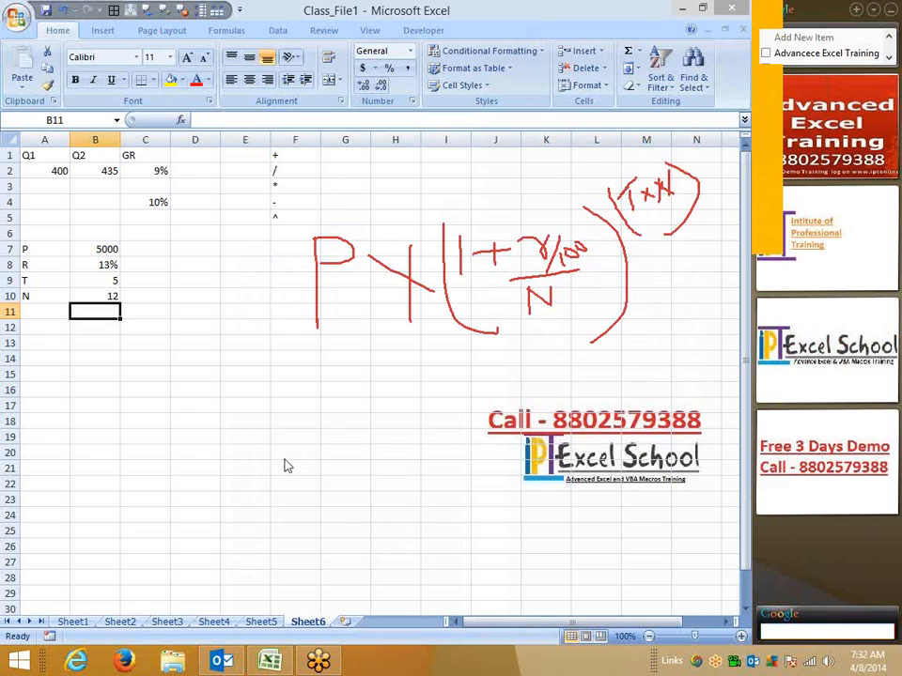
# Underline the bracketed term and the exponent, draw two larger curves beneath the handwritten formula, and return to normal non-drawing mode.
pyautogui.click(135, 340)
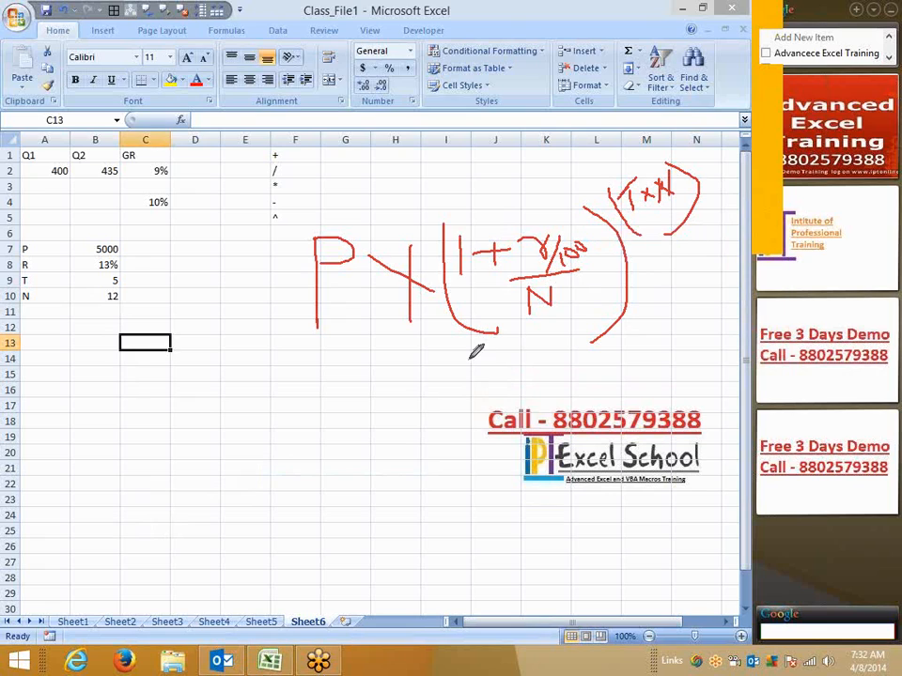
pyautogui.moveTo(469, 357); pyautogui.dragTo(669, 340)
pyautogui.moveTo(645, 256); pyautogui.dragTo(711, 229)
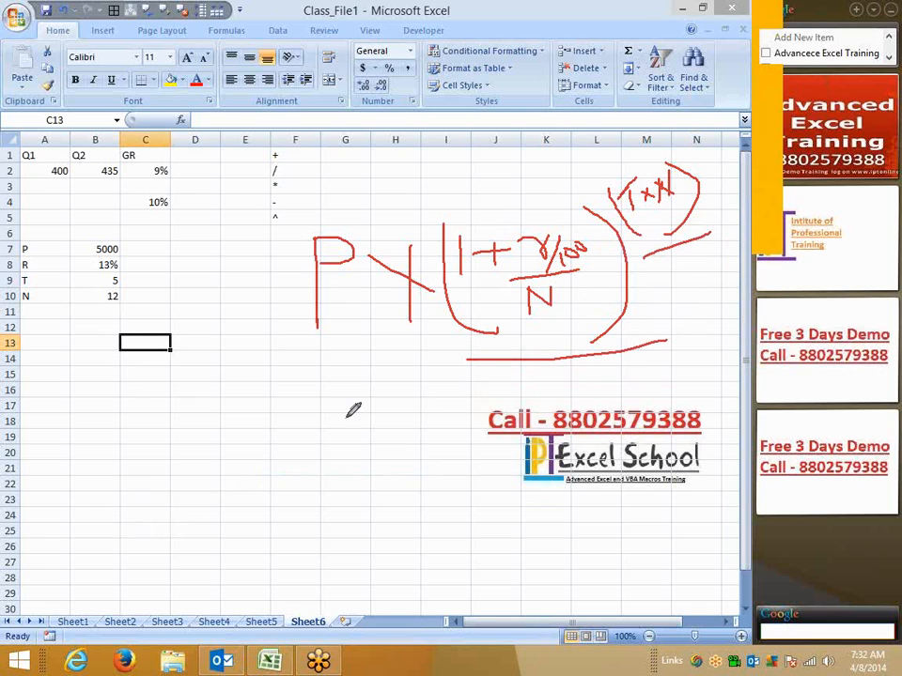
pyautogui.moveTo(448, 395)
pyautogui.mouseDown()
pyautogui.moveTo(524, 407)
pyautogui.moveTo(736, 327)
pyautogui.mouseUp()
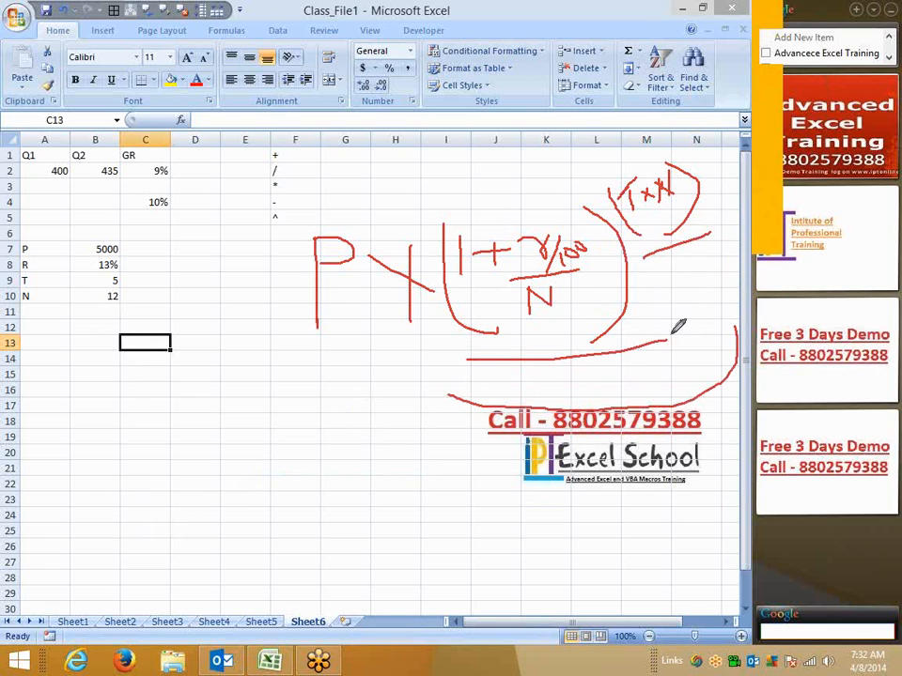
pyautogui.moveTo(317, 359)
pyautogui.mouseDown()
pyautogui.moveTo(364, 509)
pyautogui.moveTo(738, 546)
pyautogui.moveTo(759, 394)
pyautogui.mouseUp()
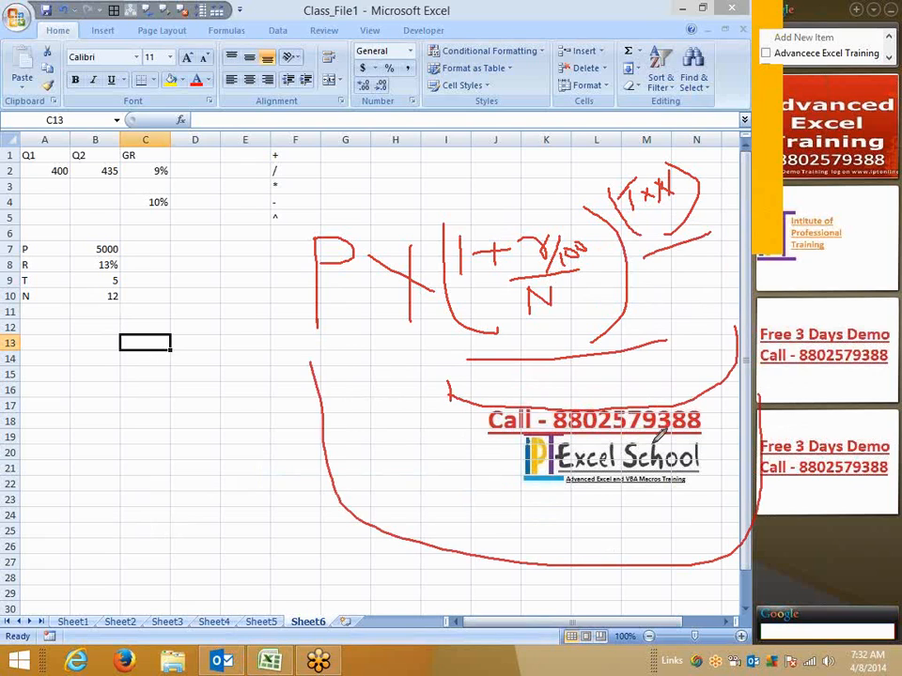
pyautogui.rightClick(288, 477)
pyautogui.click(317, 507)
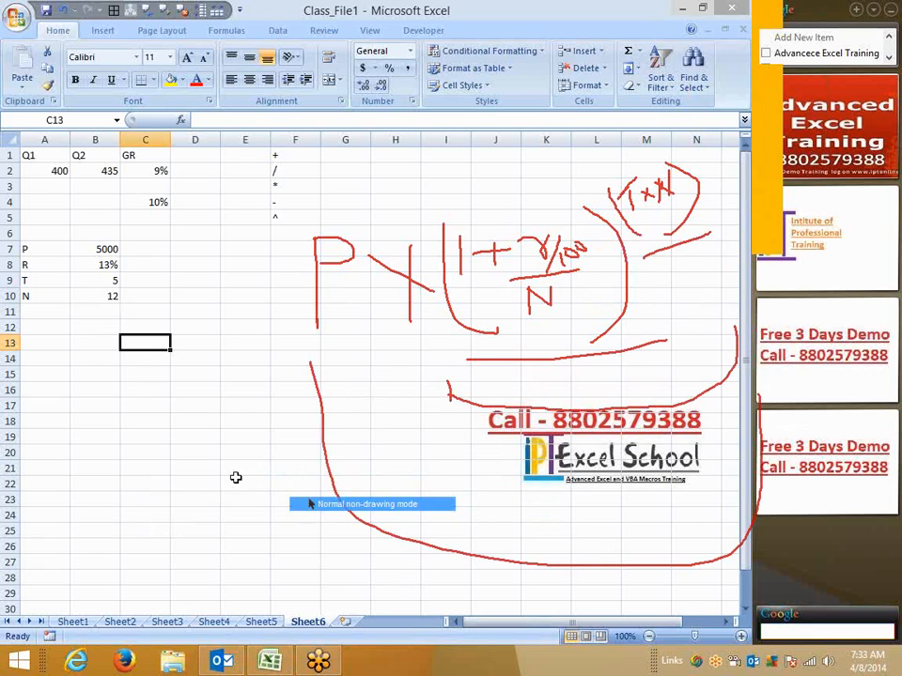
pyautogui.click(125, 325)
pyautogui.write('=')
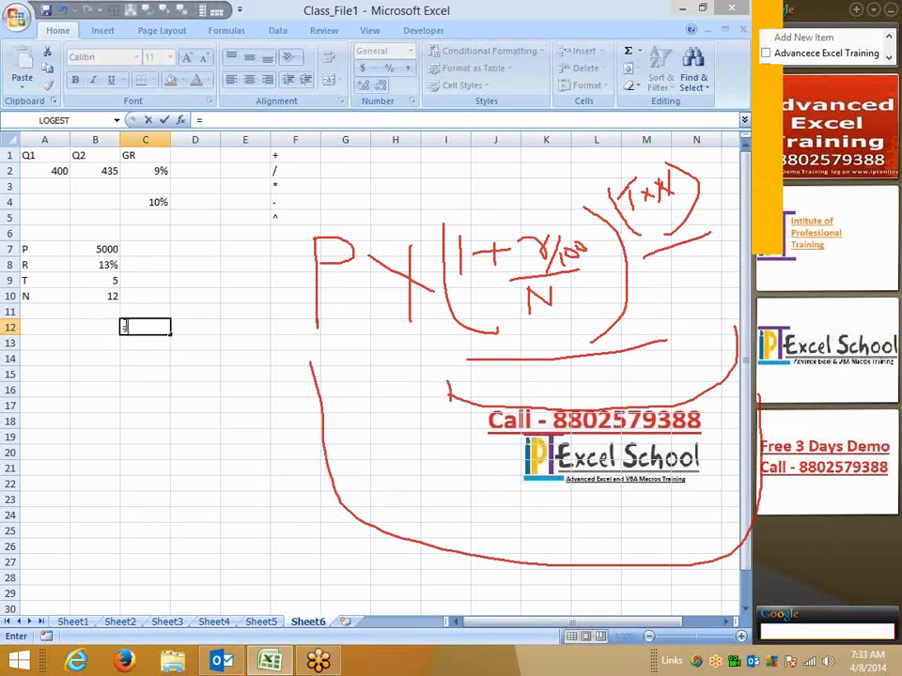
pyautogui.write('1+')
pyautogui.click(97, 265)
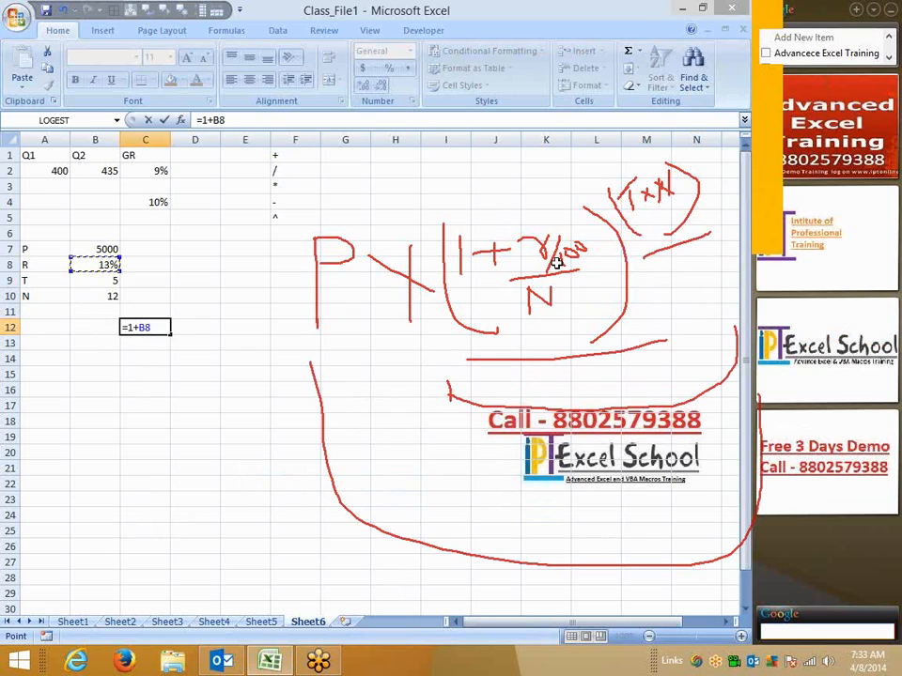
pyautogui.click(236, 120)
pyautogui.write('/')
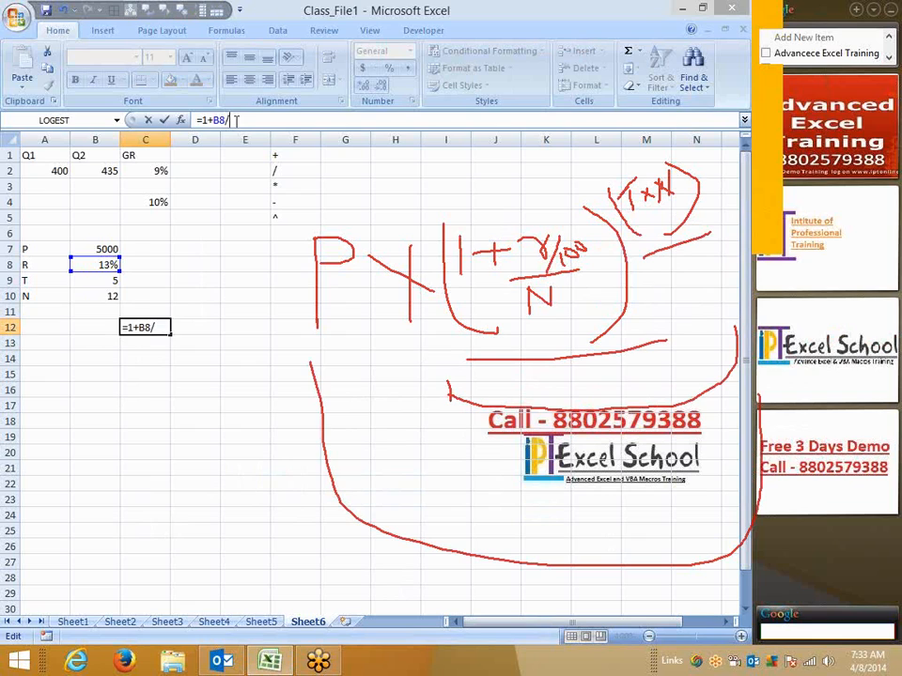
pyautogui.write('N')
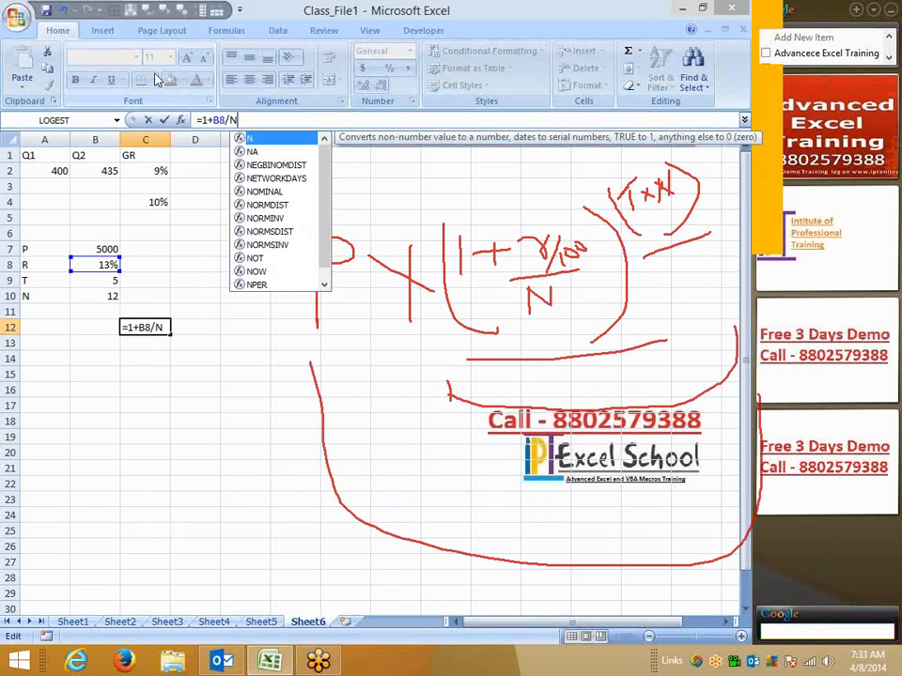
pyautogui.press('BackSpace')
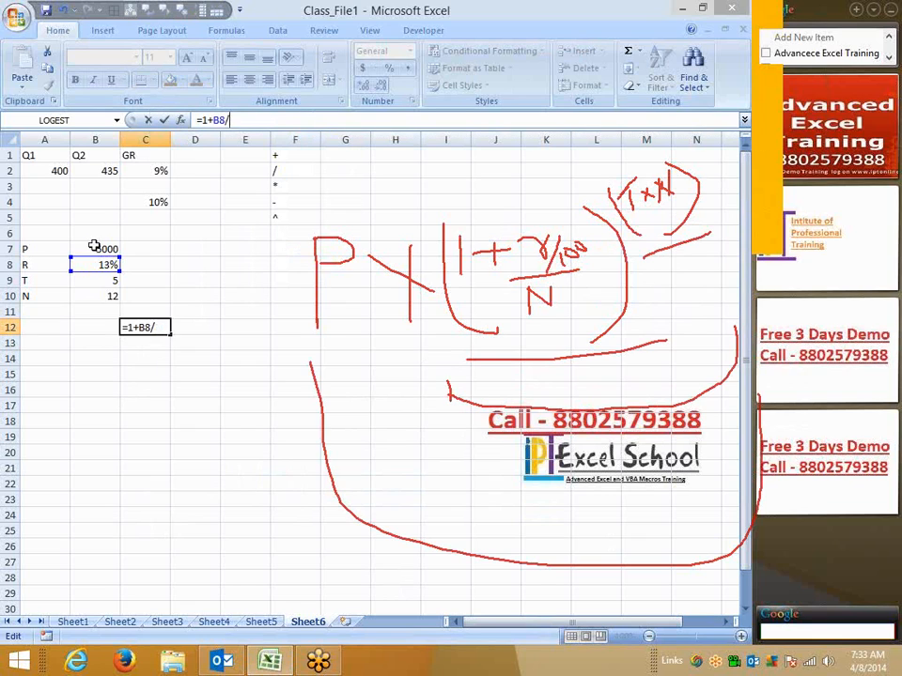
pyautogui.write('12')
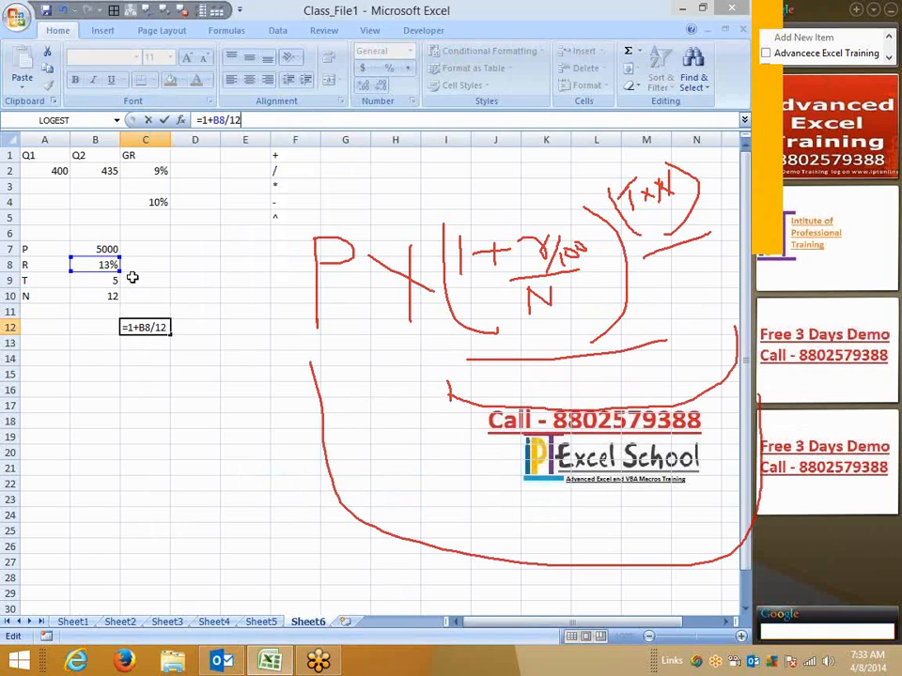
pyautogui.press('Escape')
pyautogui.write('1')
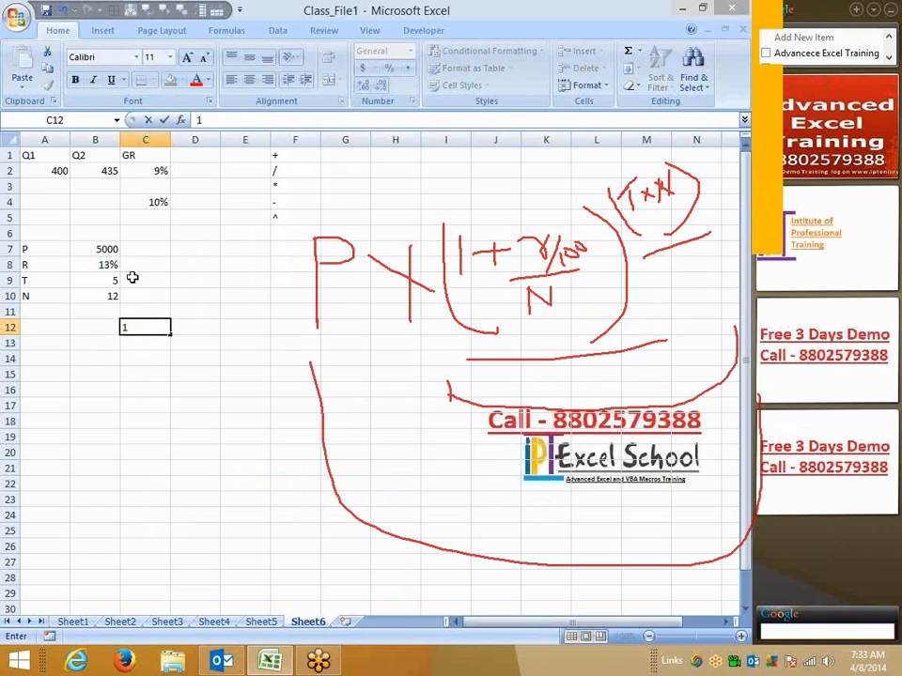
pyautogui.press('Escape')
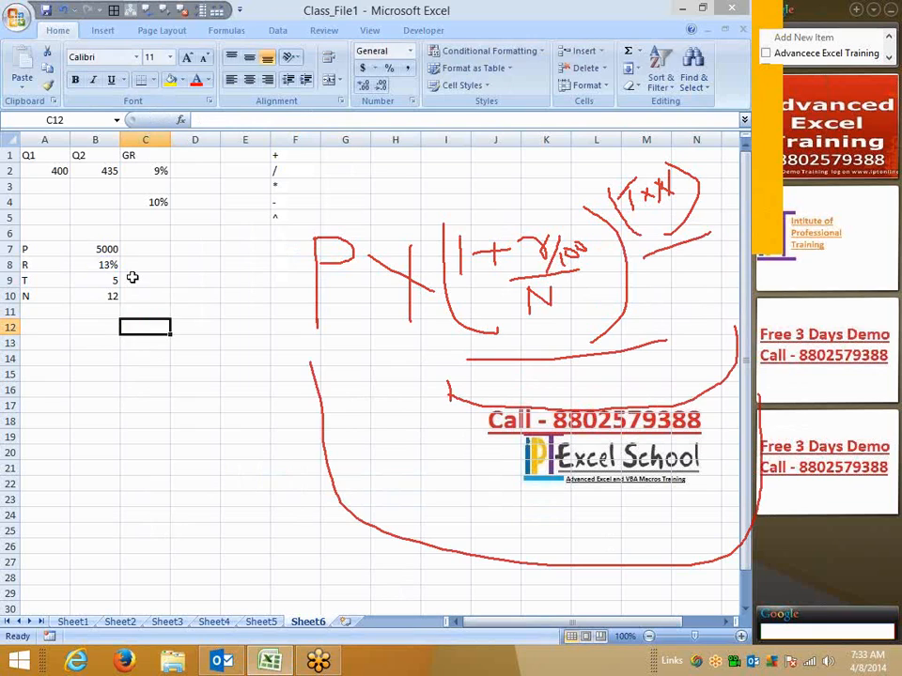
# Enter the formula =1+(13%/12) in cell C12 for the bracketed term of the compound interest formula.
pyautogui.write('=1+')
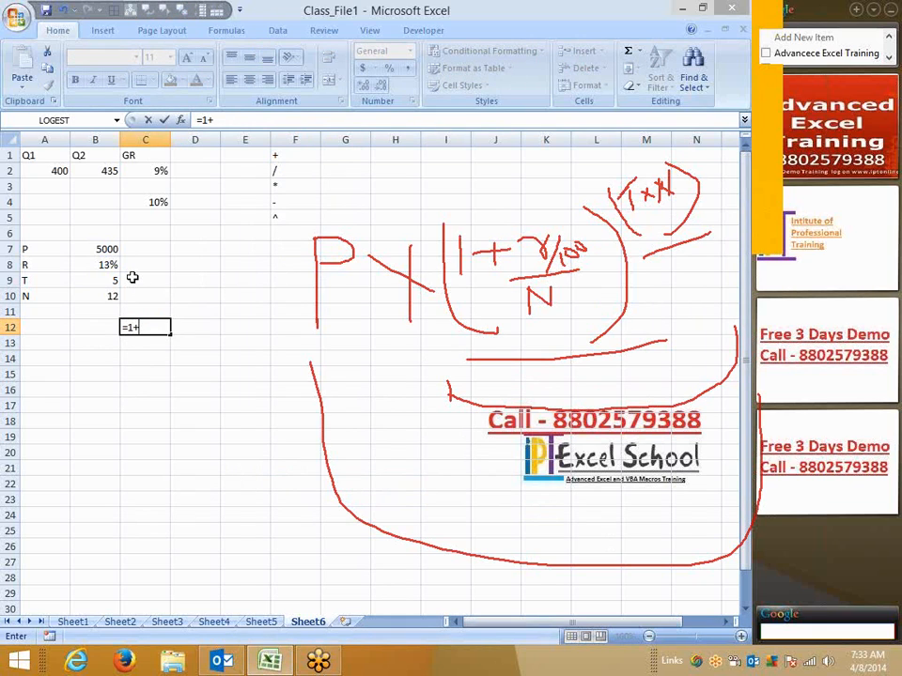
pyautogui.write('(13%/')
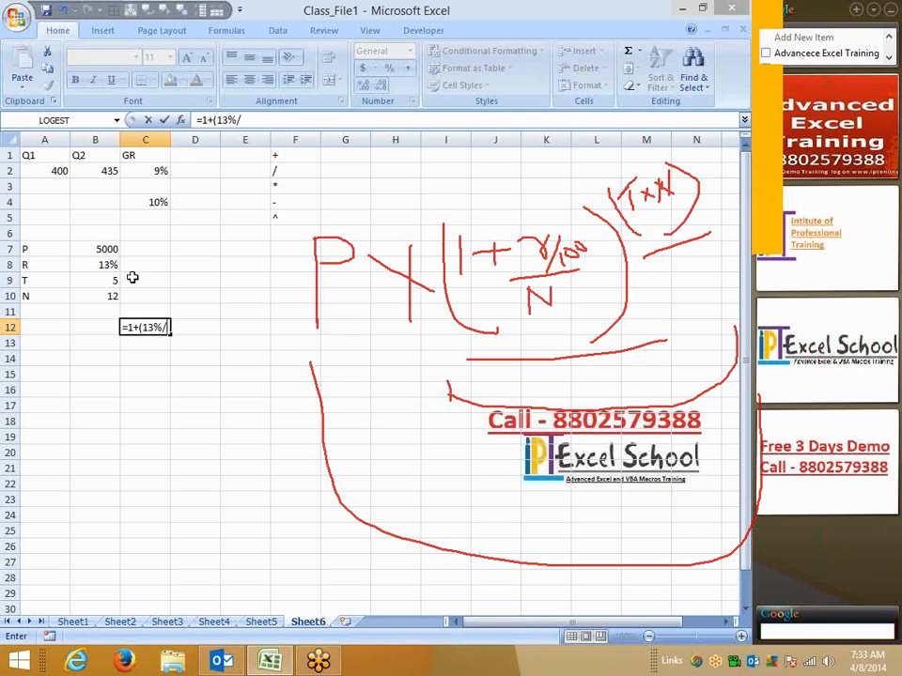
pyautogui.write('12)')
pyautogui.press('Return')
# Calculate the exponent T × N in cell D12 with the formula =5*12.
pyautogui.press('Up')
pyautogui.press('Right')
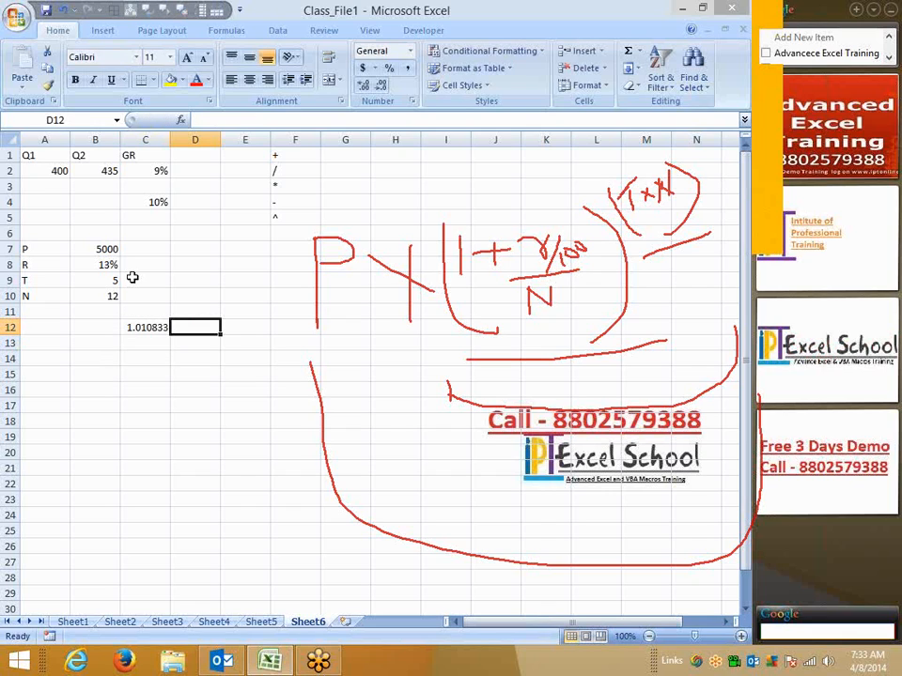
pyautogui.write('=')
pyautogui.press('Up')
pyautogui.press('Left')
pyautogui.press('Up')
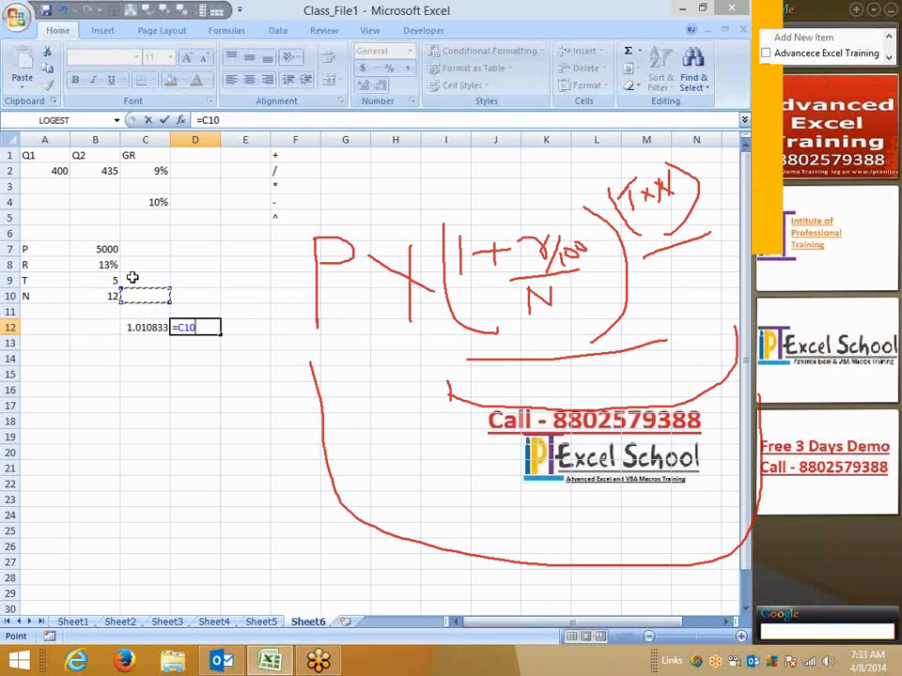
pyautogui.press('Up')
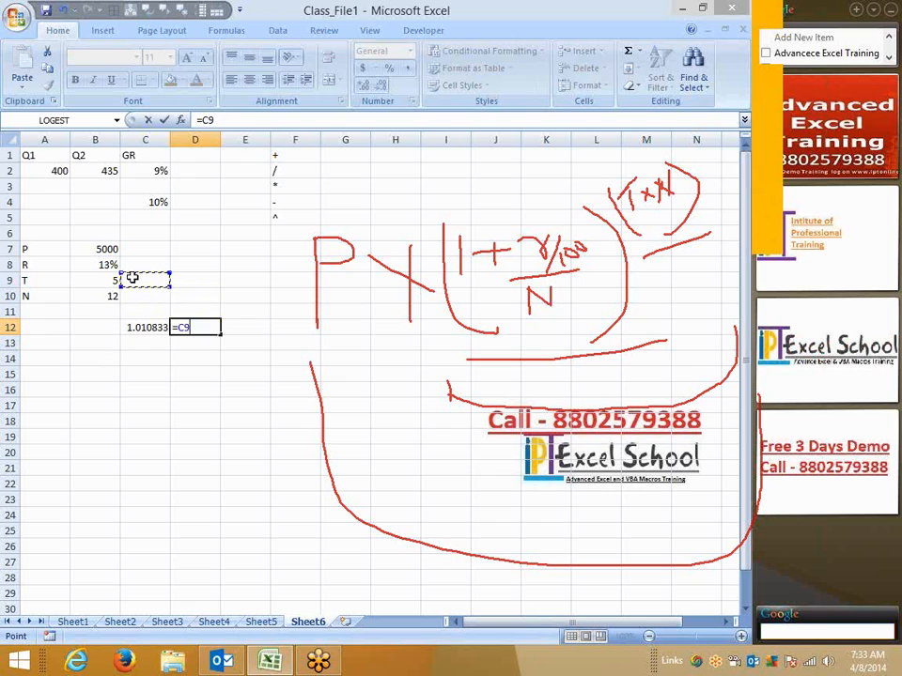
pyautogui.press('BackSpace')
pyautogui.press('BackSpace')
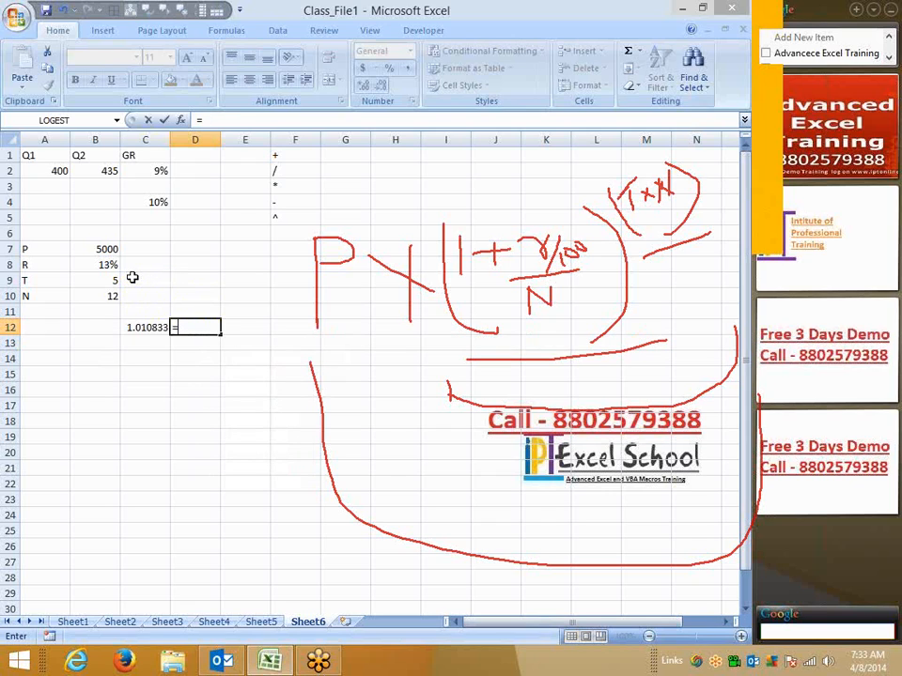
pyautogui.write('5*12')
pyautogui.press('Return')
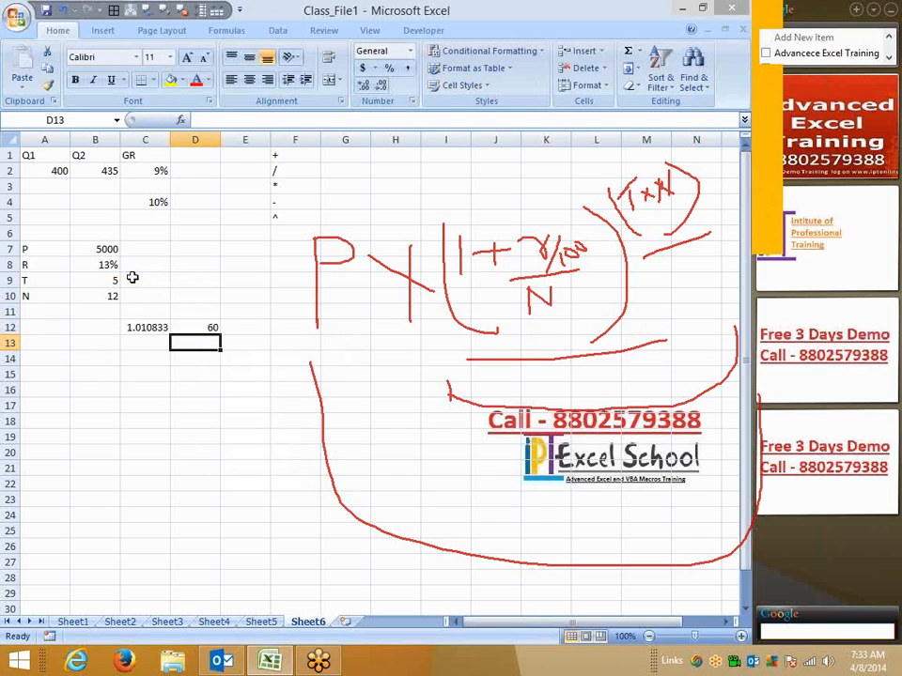
# Raise the bracketed term to the exponent in cell C13 with the formula =C12^D12.
pyautogui.press('Up')
pyautogui.press('Down')
pyautogui.press('Left')
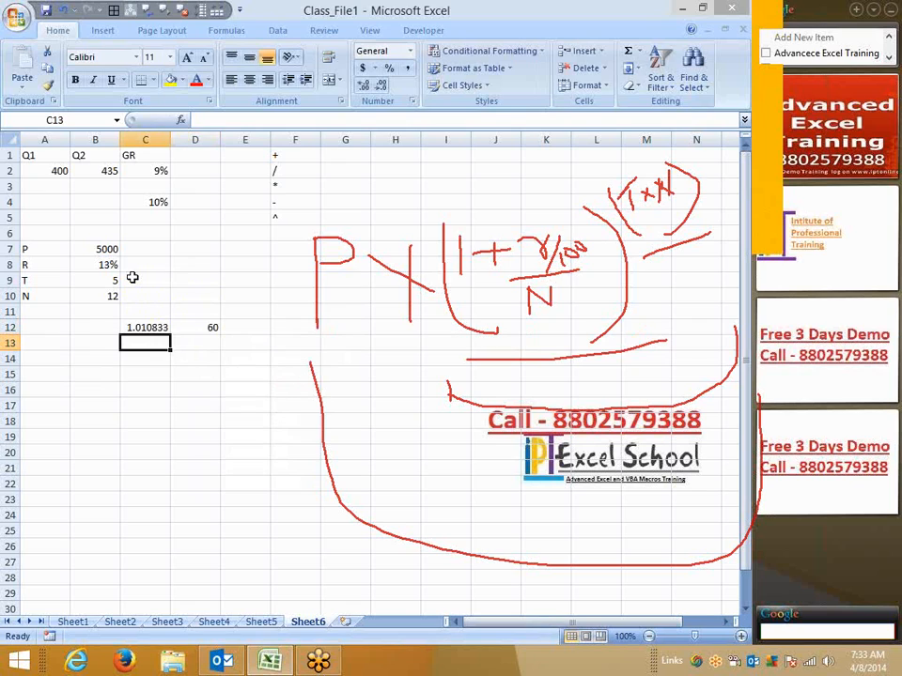
pyautogui.write('=')
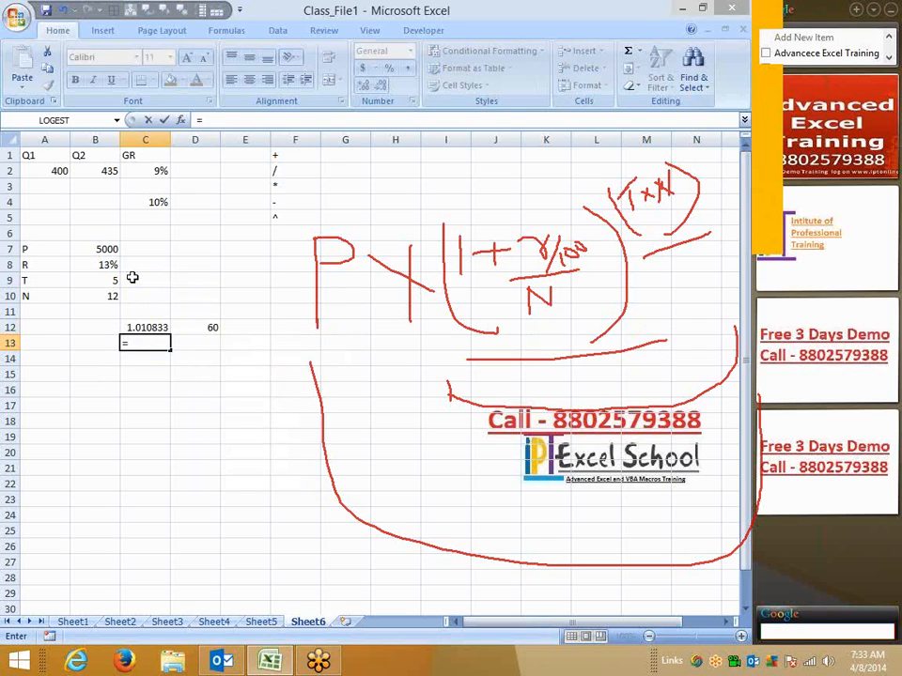
pyautogui.press('Up')
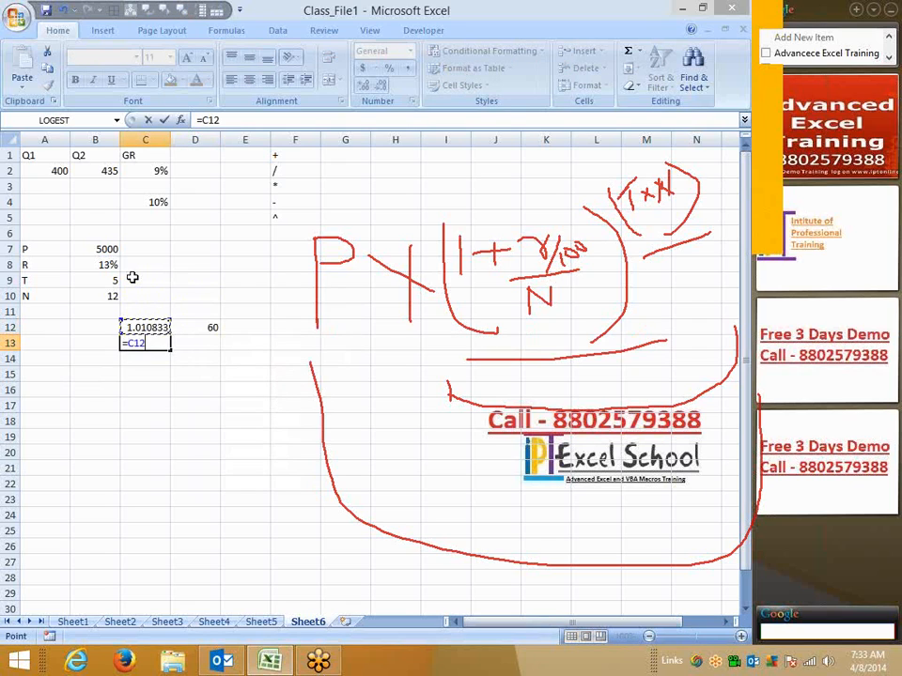
pyautogui.write('^')
pyautogui.press('Right')
pyautogui.press('Up')
pyautogui.press('Return')
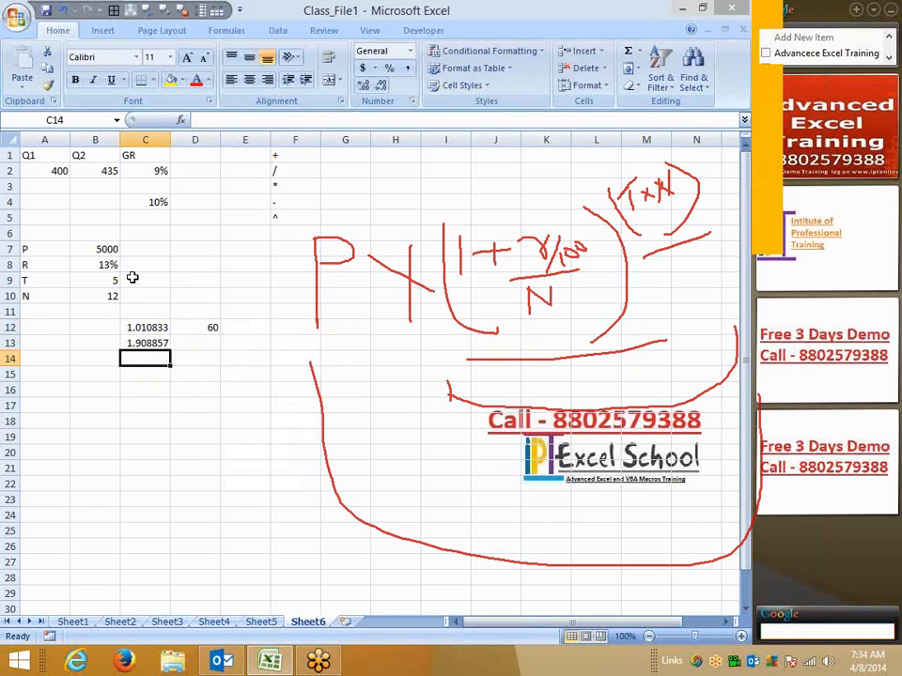
# Multiply the principal by the powered term in cell C14 with the formula =5000*C13.
pyautogui.write('=5000')
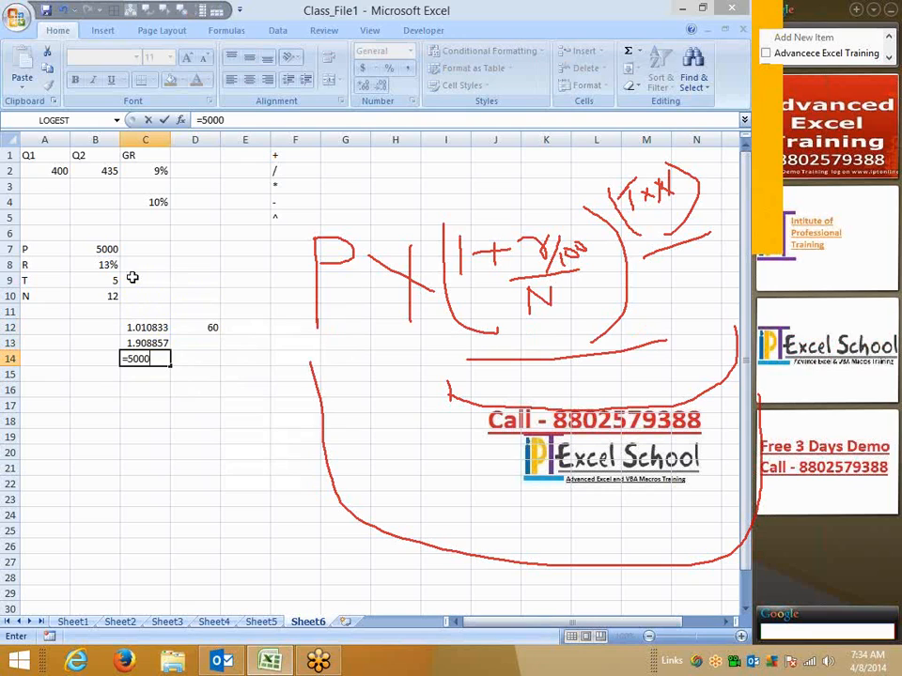
pyautogui.write('*')
pyautogui.press('Up')
pyautogui.press('Return')
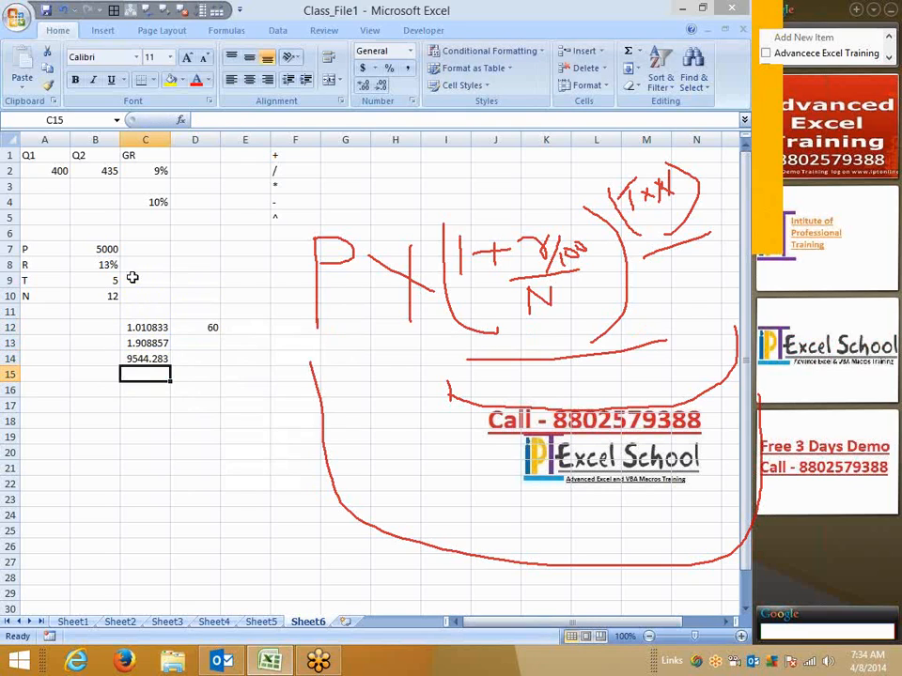
# Move the calculation block C12:E14 so that it starts at cell G12.
pyautogui.press('Up')
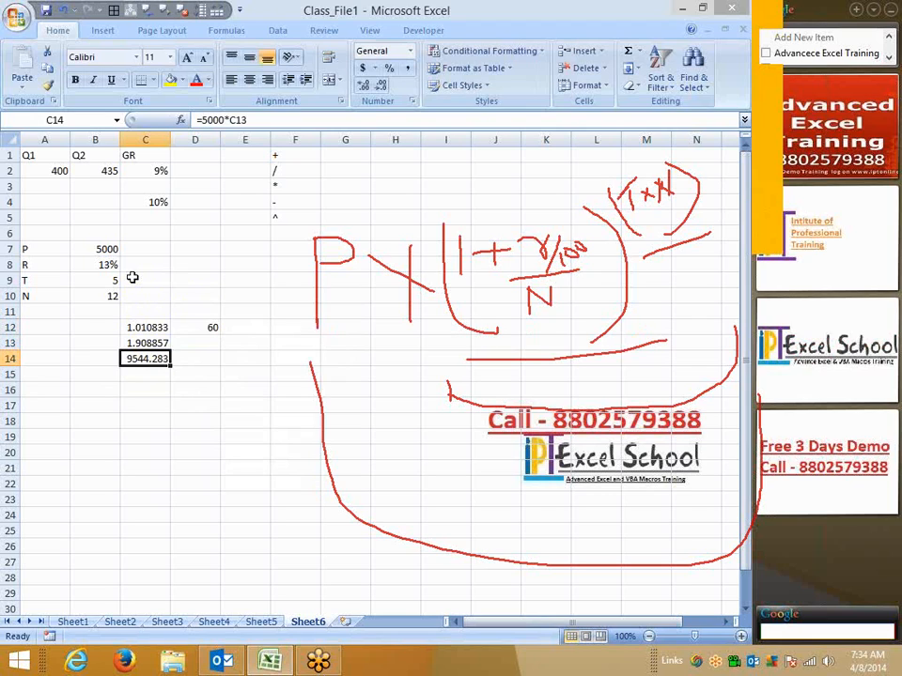
pyautogui.press('Up')
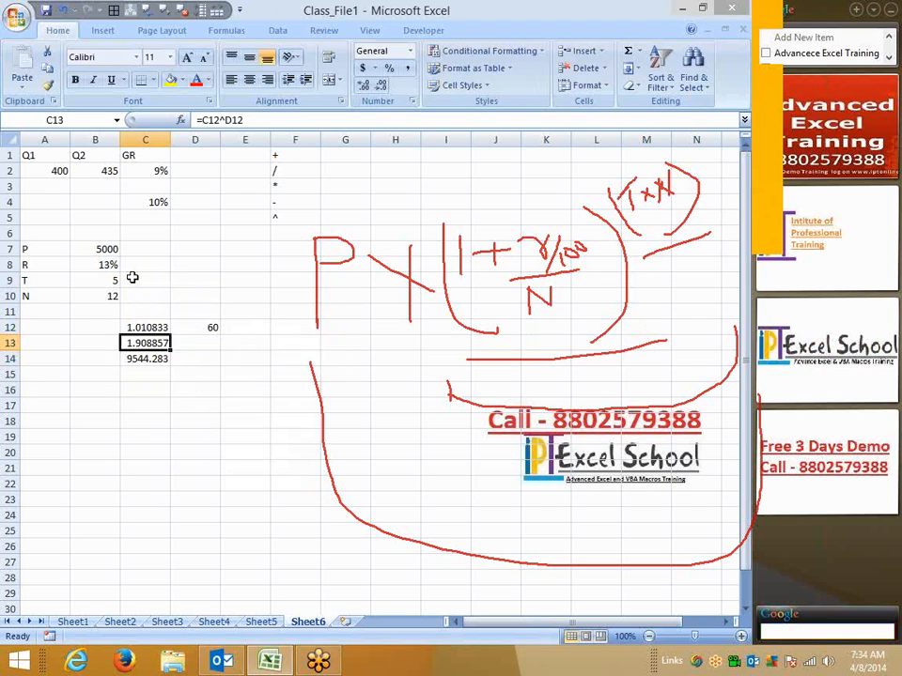
pyautogui.press('Up')
pyautogui.hotkey('shift', 'Right')
pyautogui.hotkey('shift', 'Right')
pyautogui.hotkey('shift', 'Down')
pyautogui.hotkey('shift', 'Down')
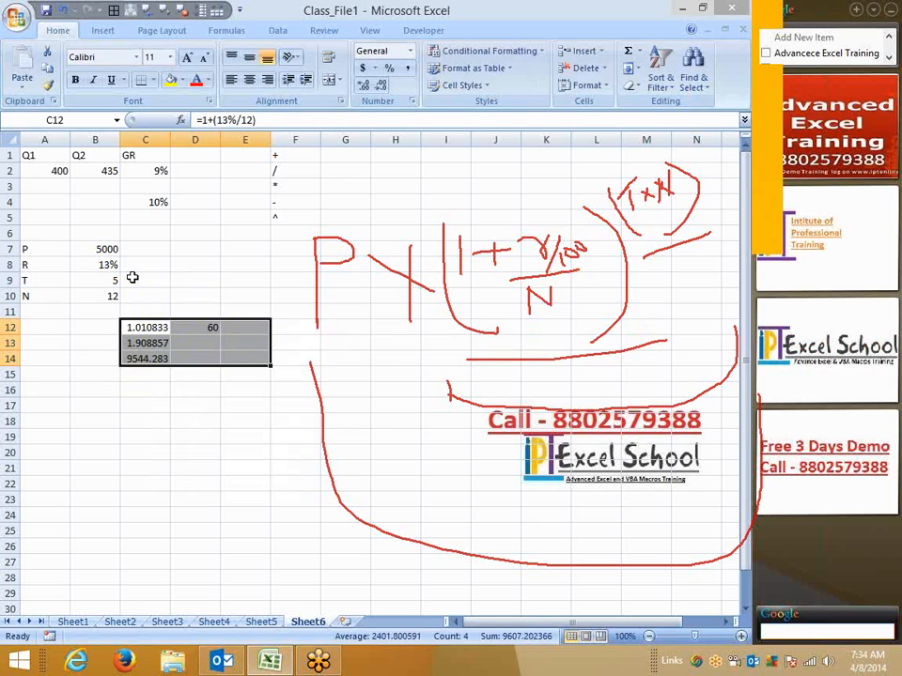
pyautogui.hotkey('ctrl', 'x')
pyautogui.press('Right')
pyautogui.press('Right')
pyautogui.press('Right')
pyautogui.press('Right')
pyautogui.hotkey('ctrl', 'v')
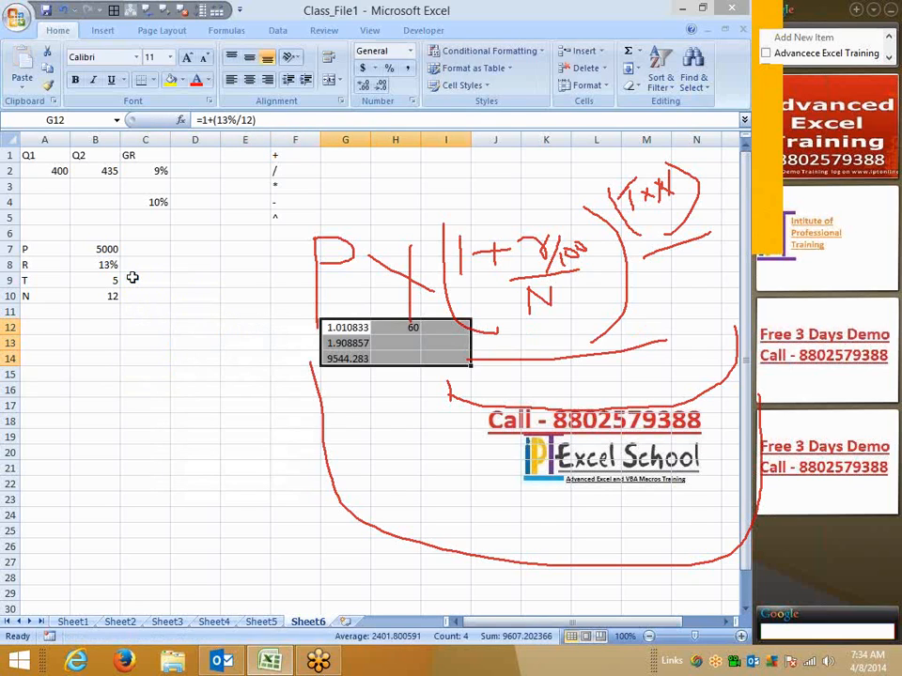
# Enter the bracketed term in cell C11 with cell references as =1+(B8/B10).
pyautogui.press('Left')
pyautogui.press('Left')
pyautogui.press('Left')
pyautogui.press('Left')
pyautogui.press('Up')
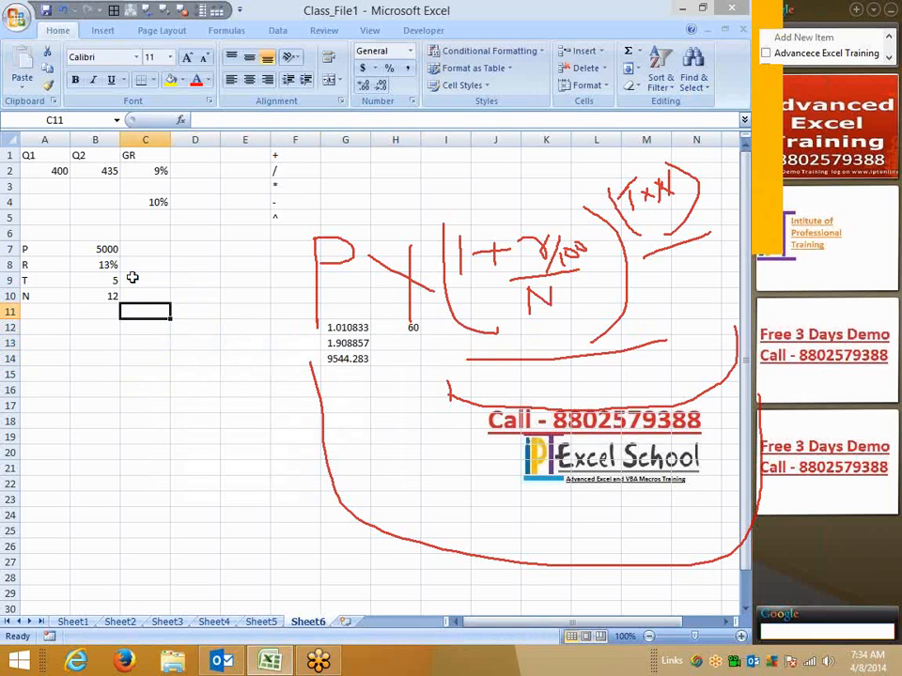
pyautogui.write('=')
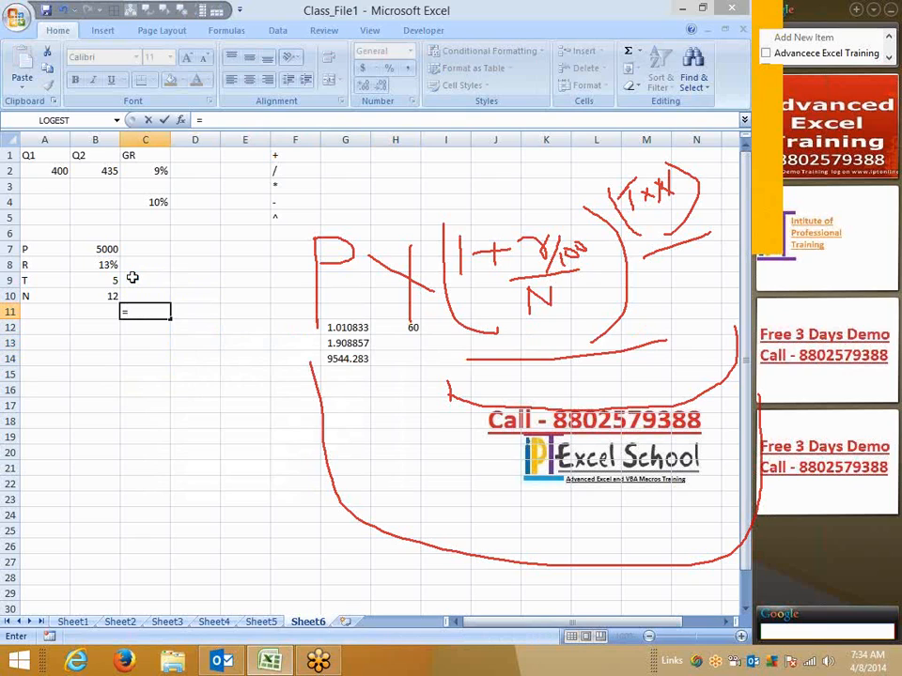
pyautogui.write('1+(')
pyautogui.press('Up')
pyautogui.press('Up')
pyautogui.press('Up')
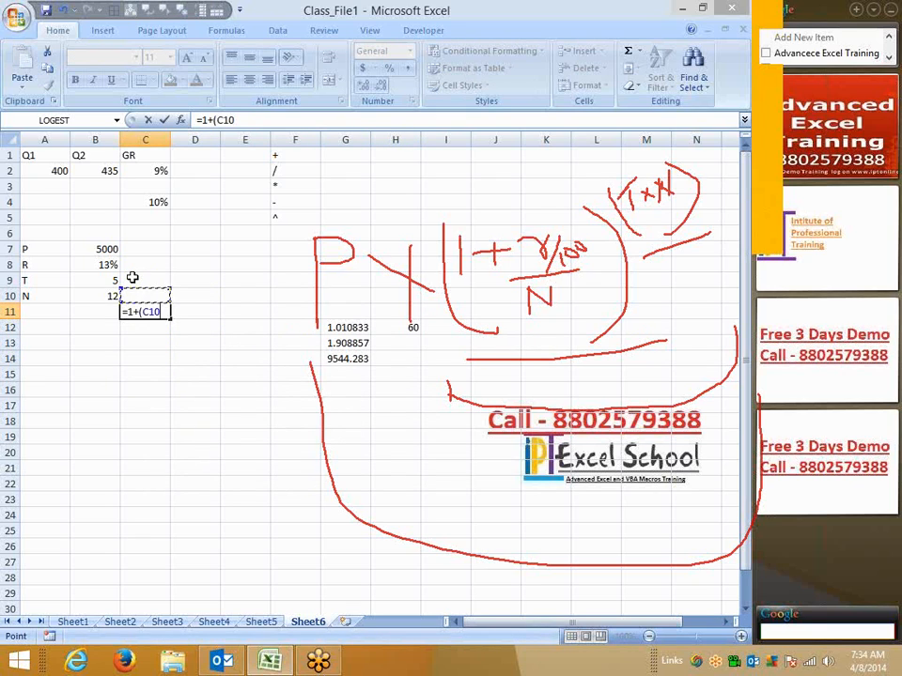
pyautogui.press('Left')
pyautogui.write('/')
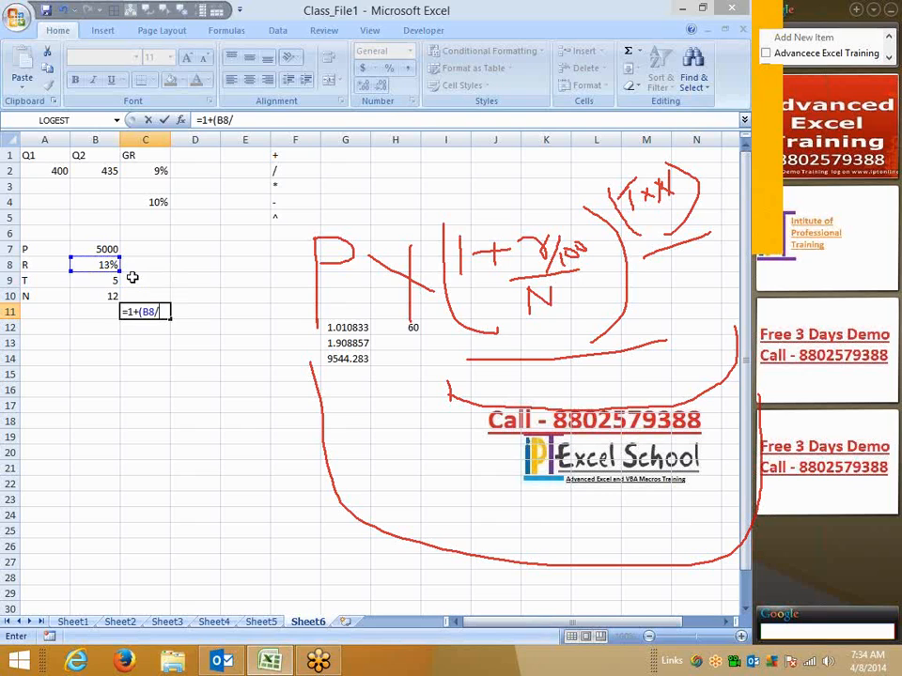
pyautogui.press('Left')
pyautogui.press('Up')
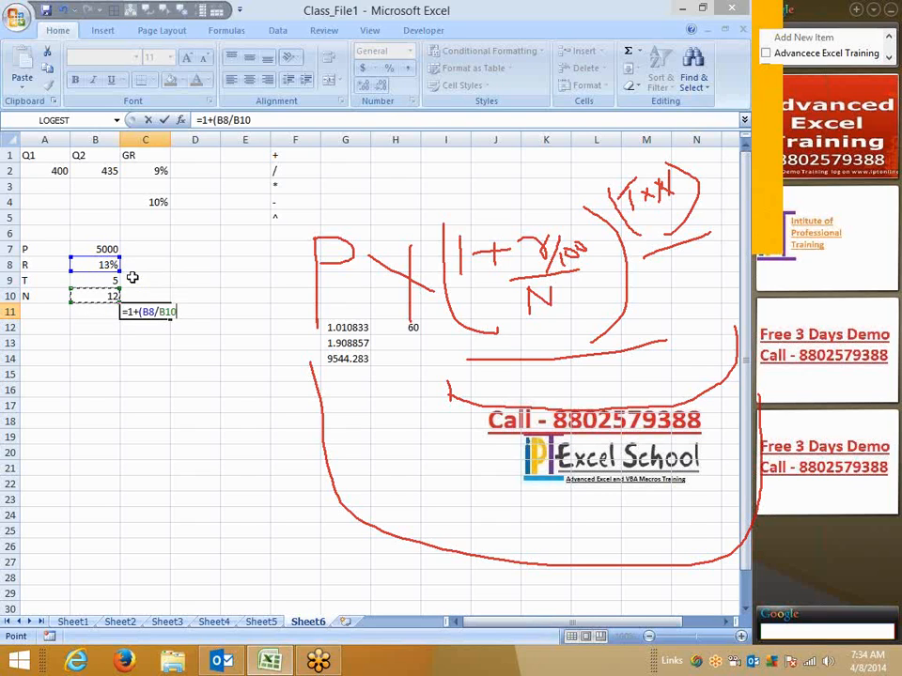
pyautogui.write(')')
pyautogui.press('Return')
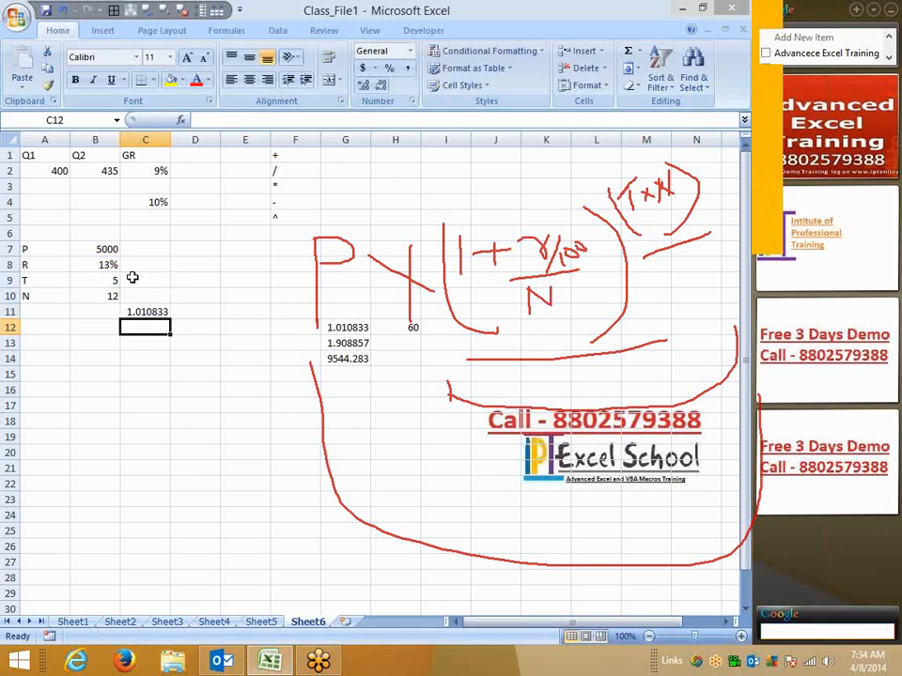
# Calculate the exponent in cell D11 from the N and T cells with the formula =B10*B9.
pyautogui.press('Up')
pyautogui.press('Right')
pyautogui.write('=')
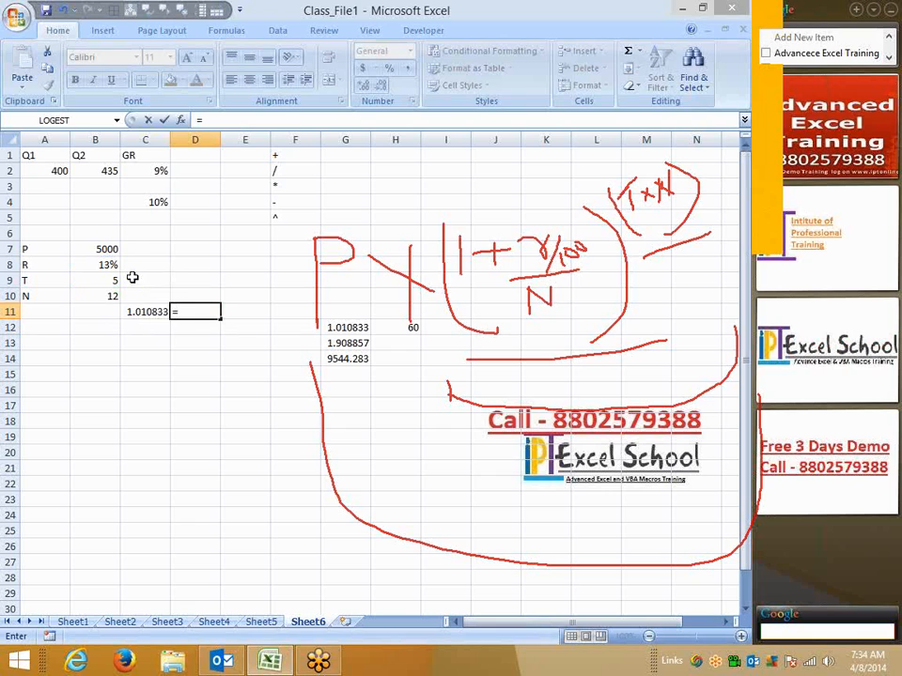
pyautogui.press('Left')
pyautogui.press('Left')
pyautogui.press('Up')
pyautogui.write('*')
pyautogui.press('Up')
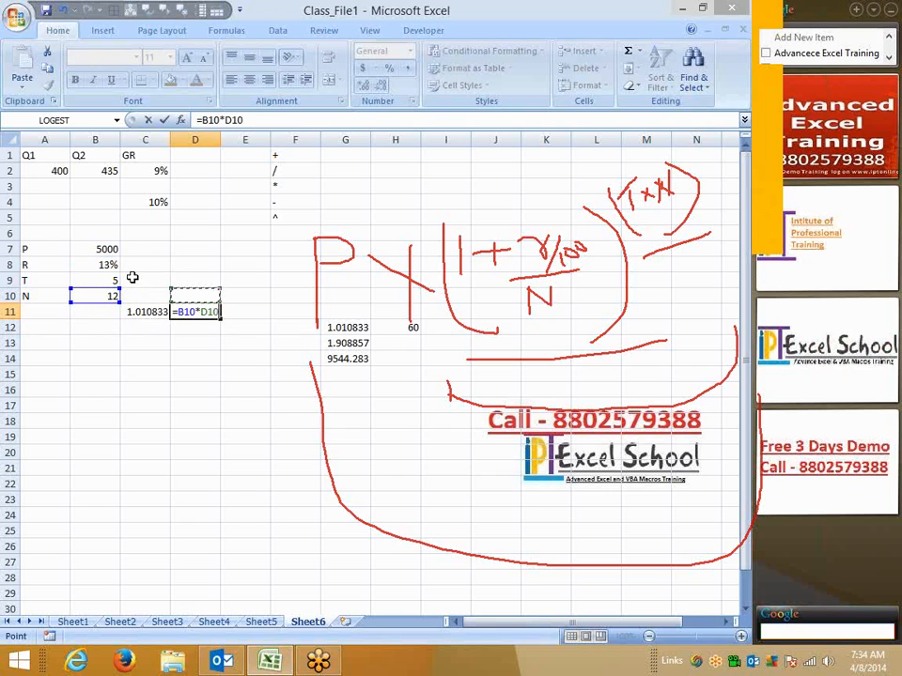
pyautogui.press('Left')
pyautogui.press('Left')
pyautogui.press('Up')
pyautogui.press('Return')
# Raise the bracketed term to the exponent in cell C12 with the formula =C11^D11.
pyautogui.press('Left')
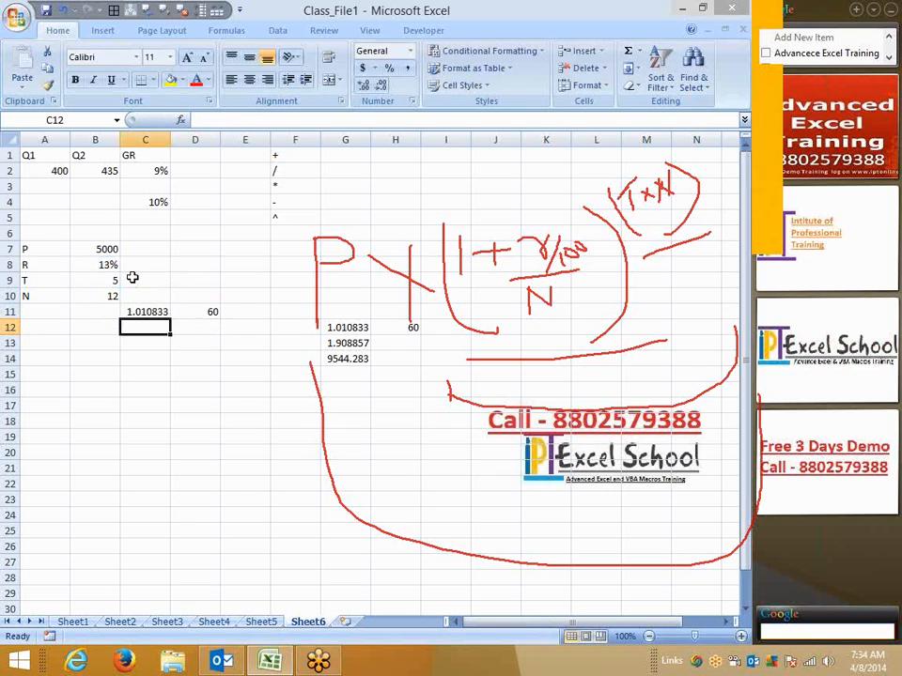
pyautogui.write('=')
pyautogui.press('Up')
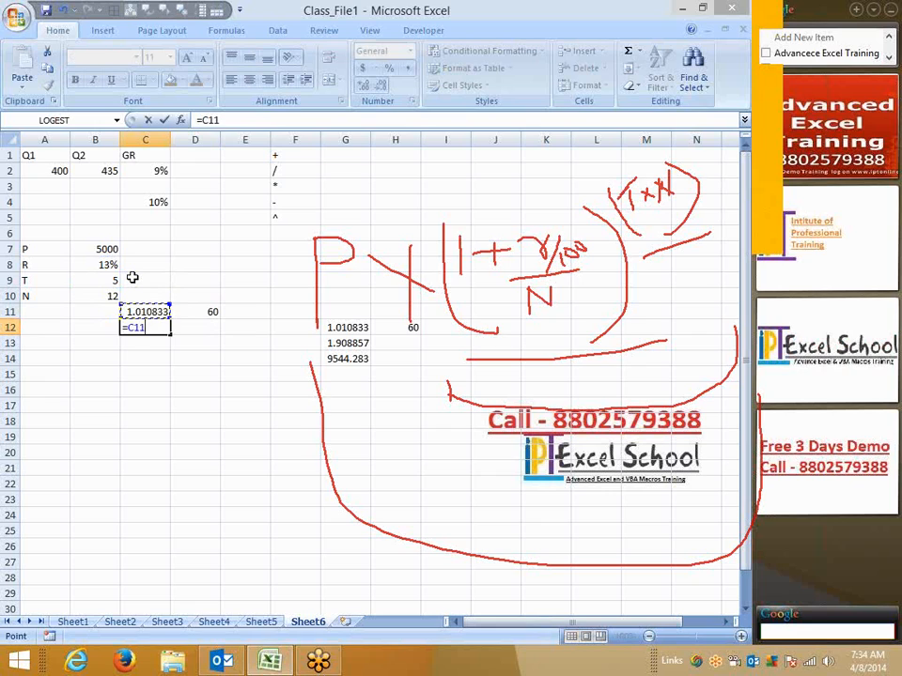
pyautogui.write('^')
pyautogui.press('Right')
pyautogui.press('Right')
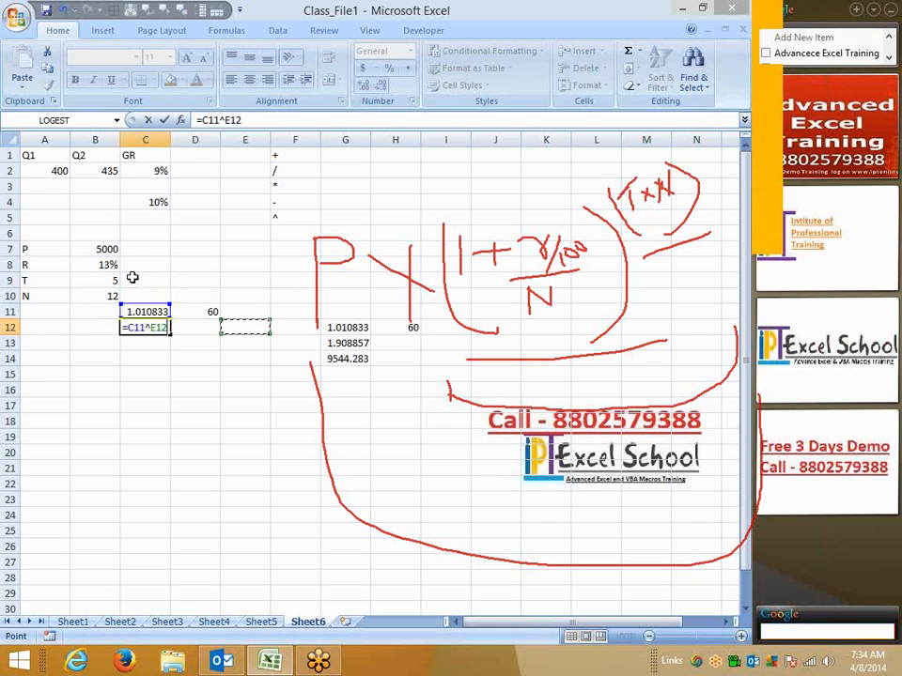
pyautogui.press('Up')
pyautogui.press('Left')
pyautogui.press('Return')
# Multiply the powered term by the principal in cell D12 with the formula =C12*B7.
pyautogui.press('Right')
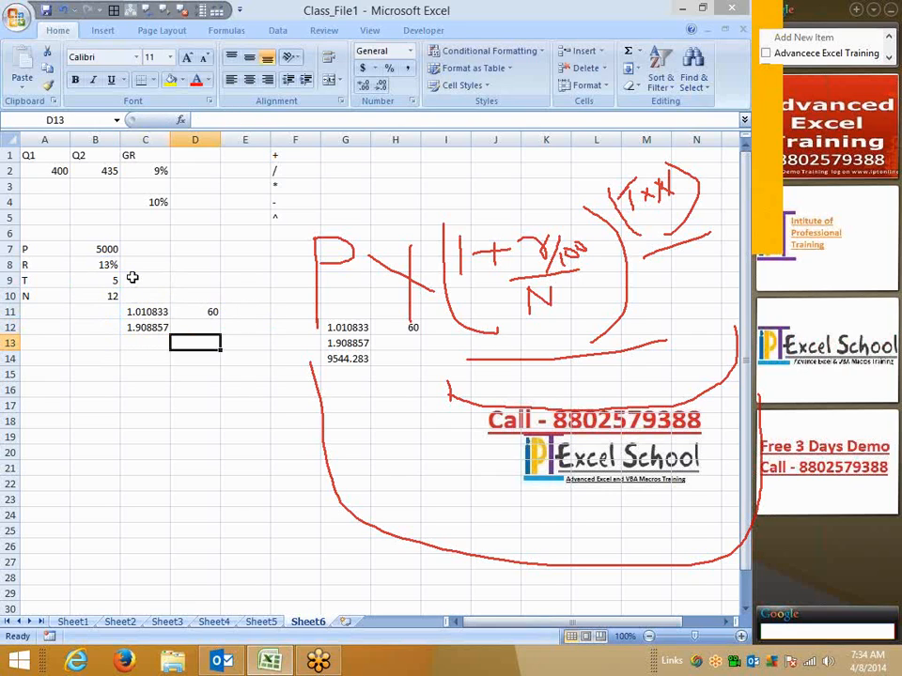
pyautogui.press('Up')
pyautogui.write('=')
pyautogui.press('Left')
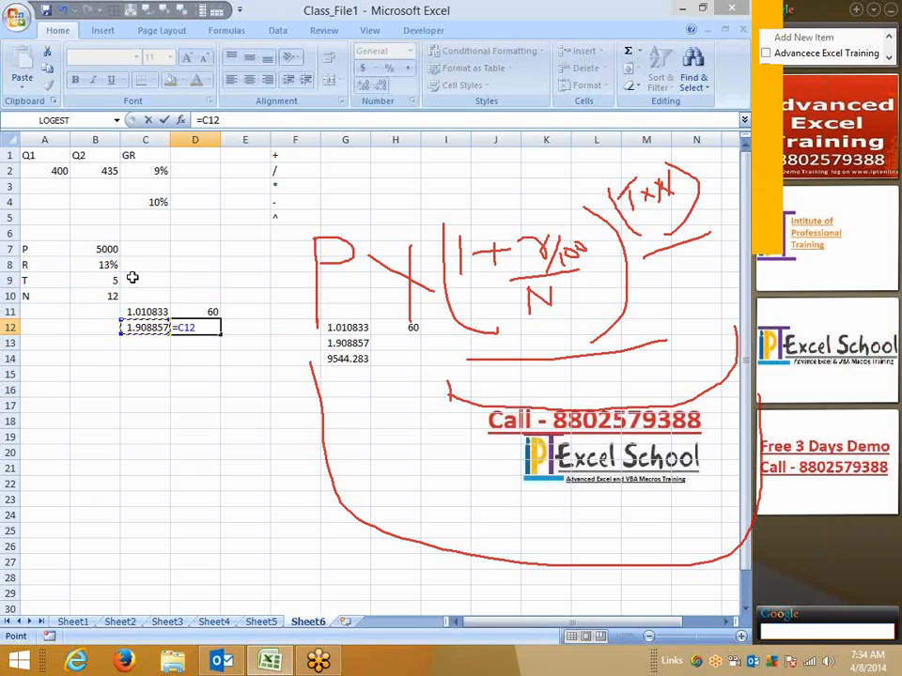
pyautogui.write('*')
pyautogui.press('Up')
pyautogui.press('Up')
pyautogui.press('Up')
pyautogui.press('Up')
pyautogui.press('Left')
pyautogui.press('Left')
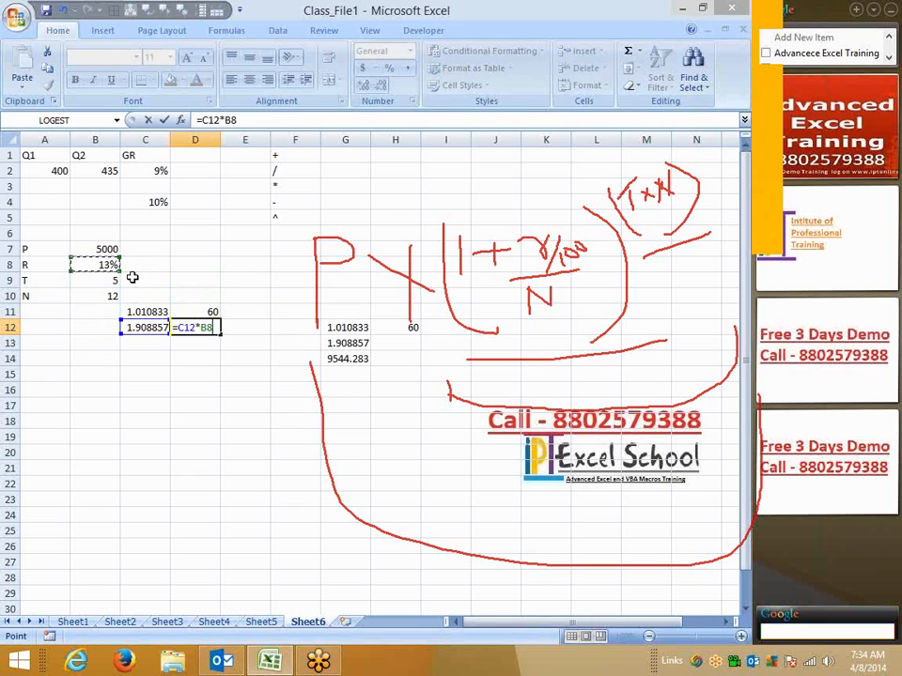
pyautogui.press('Up')
pyautogui.press('Return')
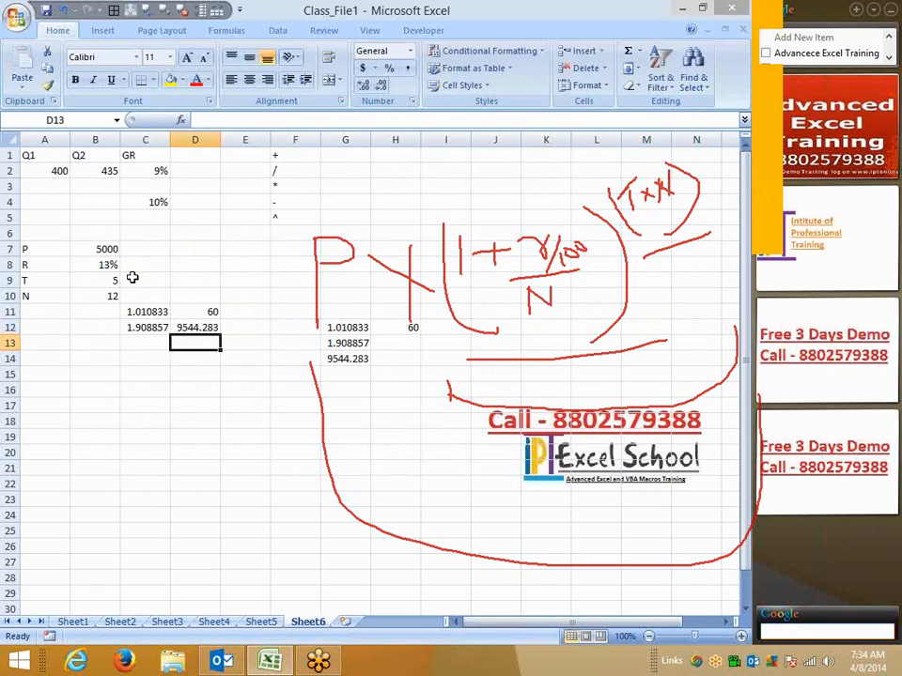
# Copy the expression 1+(B8/B10) from the formula in cell C11, leaving out the equals sign.
pyautogui.press('Up')
pyautogui.press('Up')
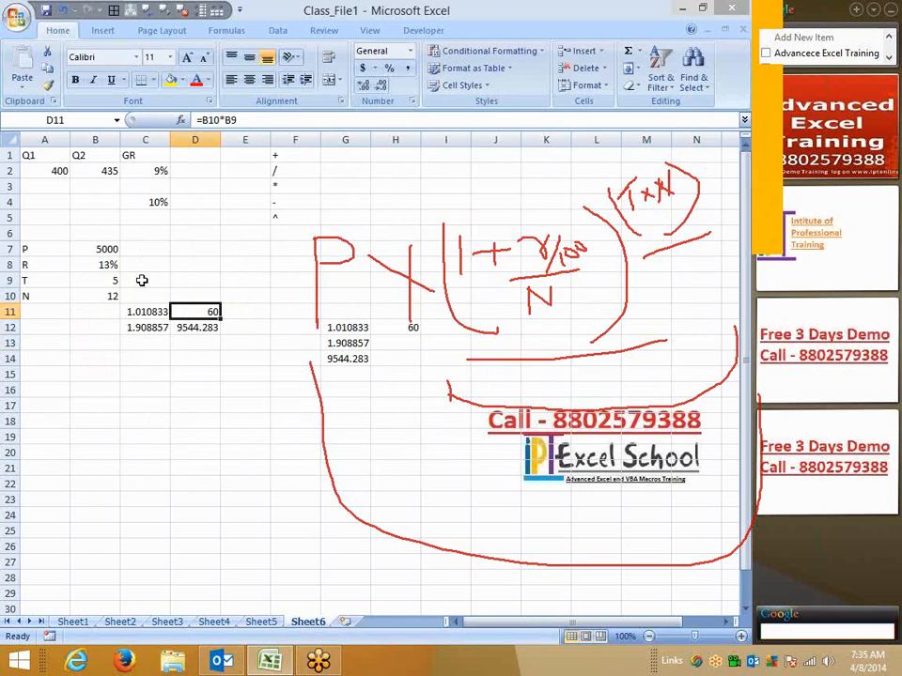
pyautogui.click(136, 312)
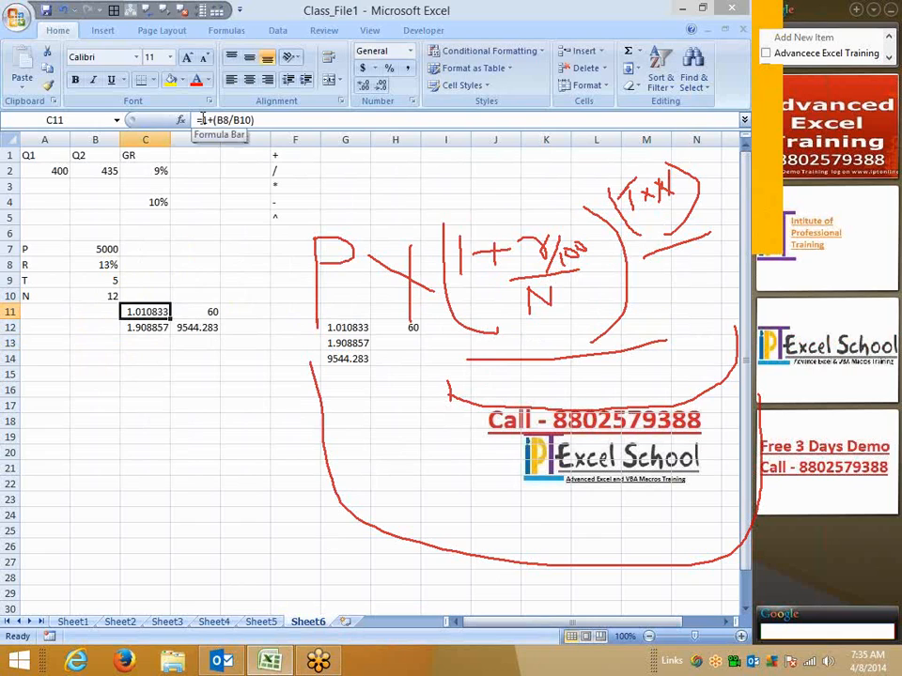
pyautogui.moveTo(198, 119); pyautogui.dragTo(279, 125)
pyautogui.hotkey('ctrl', 'c')
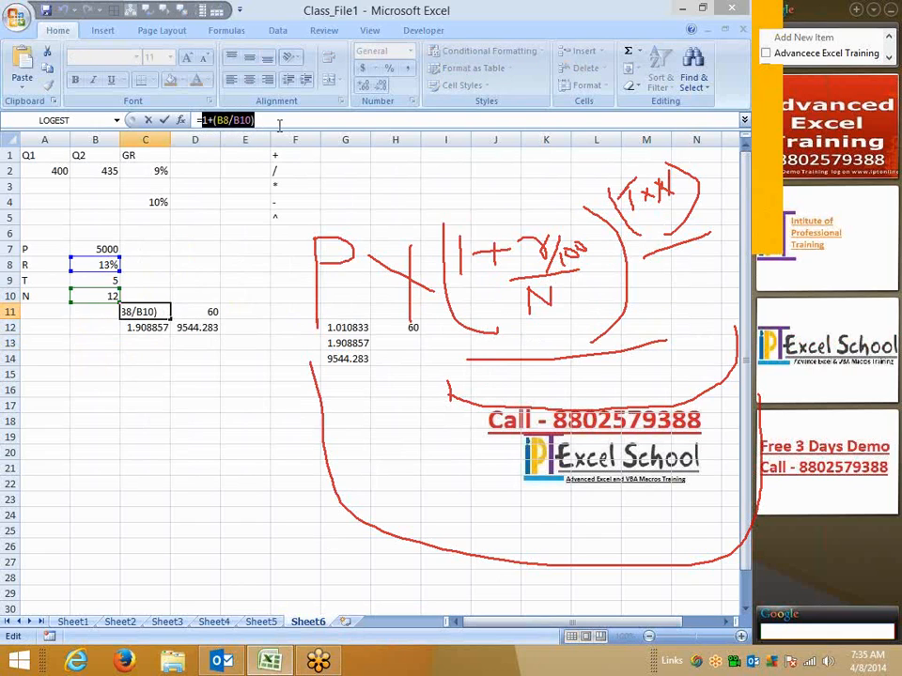
pyautogui.press('Escape')
# Replace the C11 reference in cell C12's formula with the copied expression in brackets, giving =(1+(B8/B10))^D11.
pyautogui.click(201, 314)
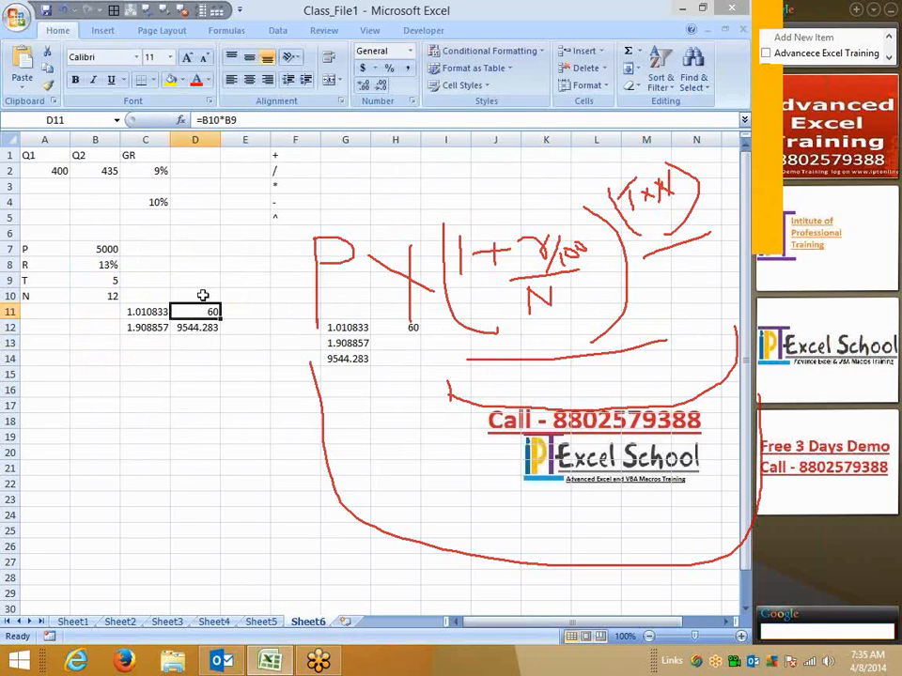
pyautogui.click(142, 331)
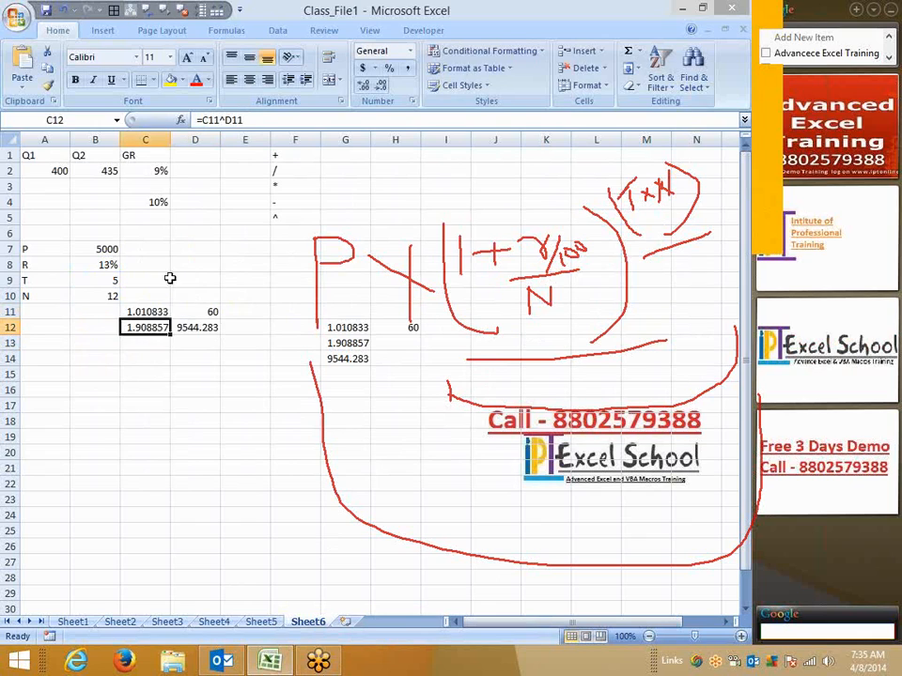
pyautogui.click(145, 299)
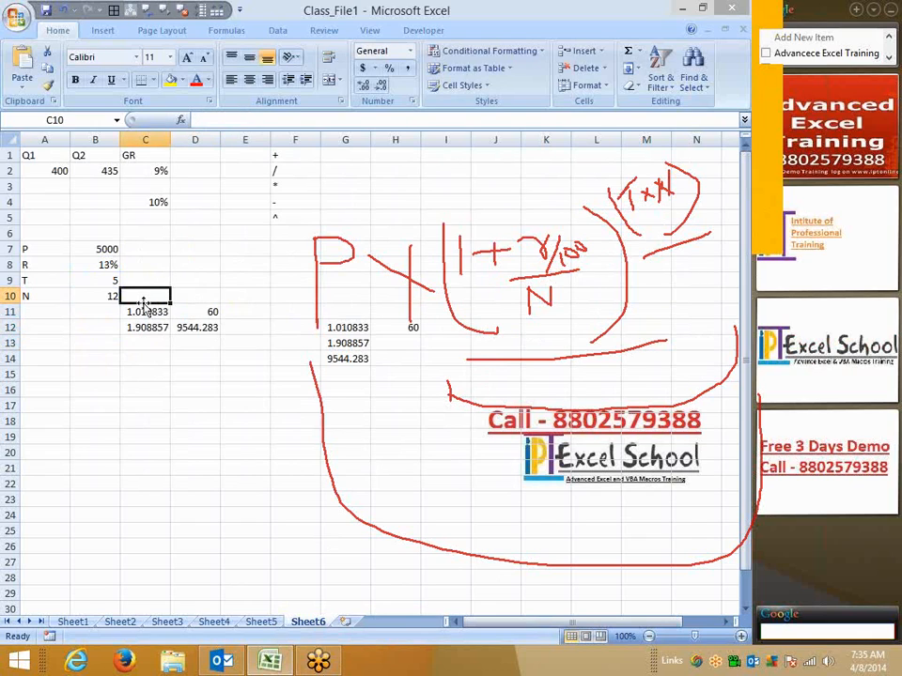
pyautogui.click(144, 311)
pyautogui.click(146, 326)
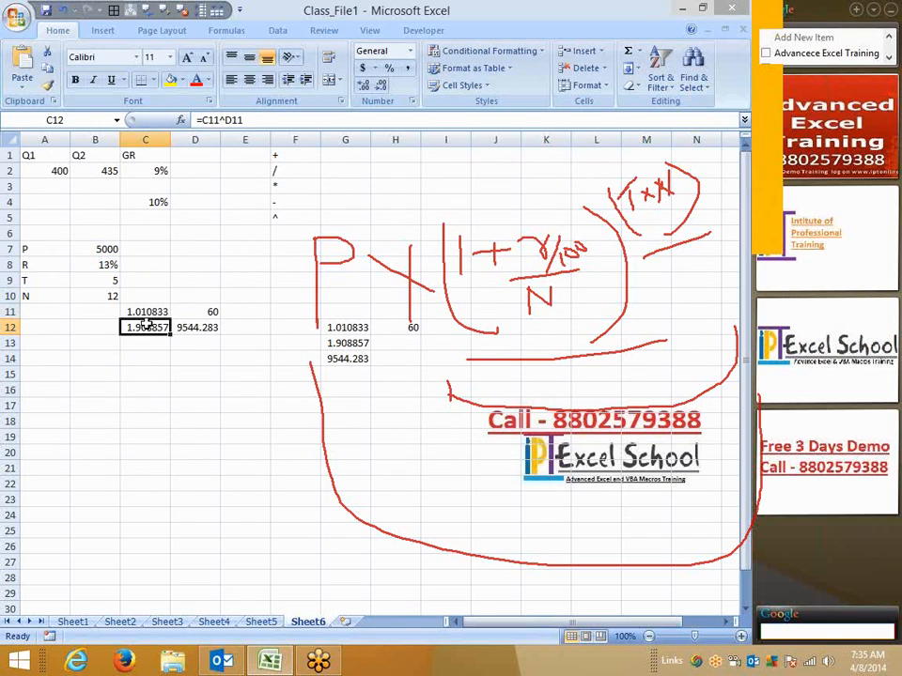
pyautogui.doubleClick(215, 120)
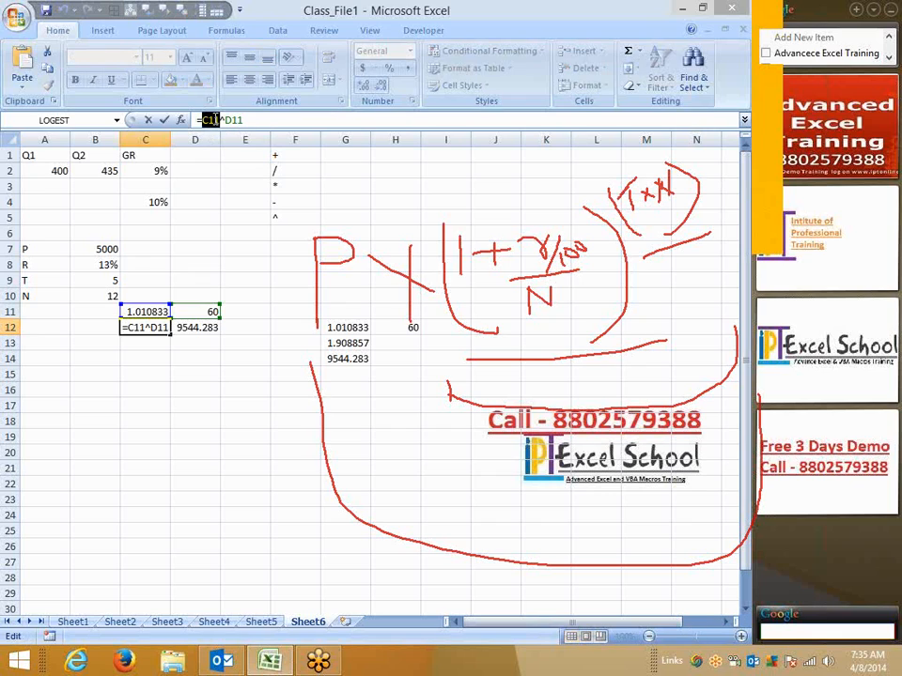
pyautogui.write('(')
pyautogui.hotkey('ctrl', 'v')
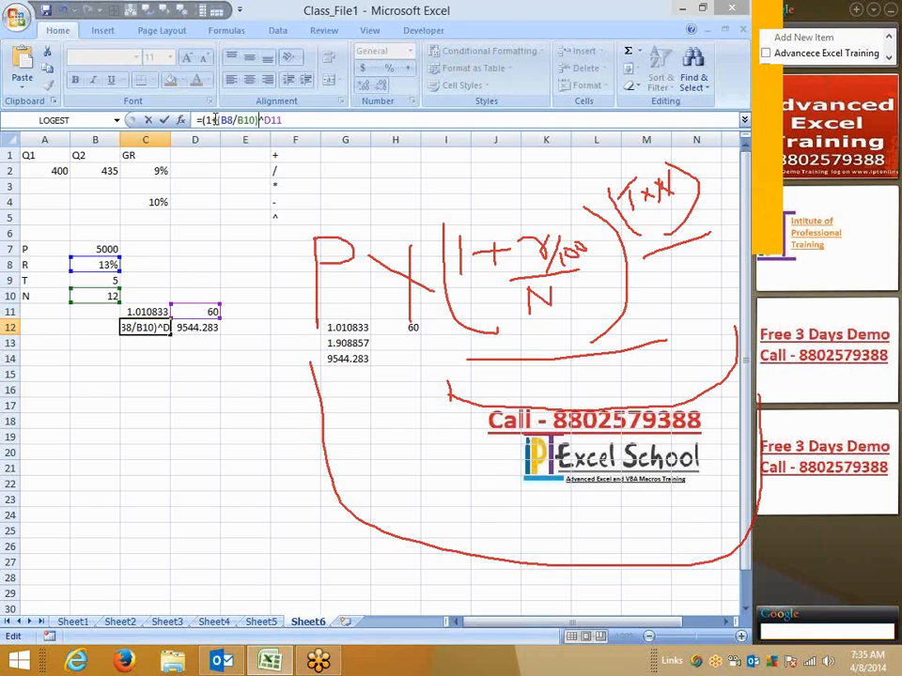
pyautogui.write(')')
pyautogui.press('Return')
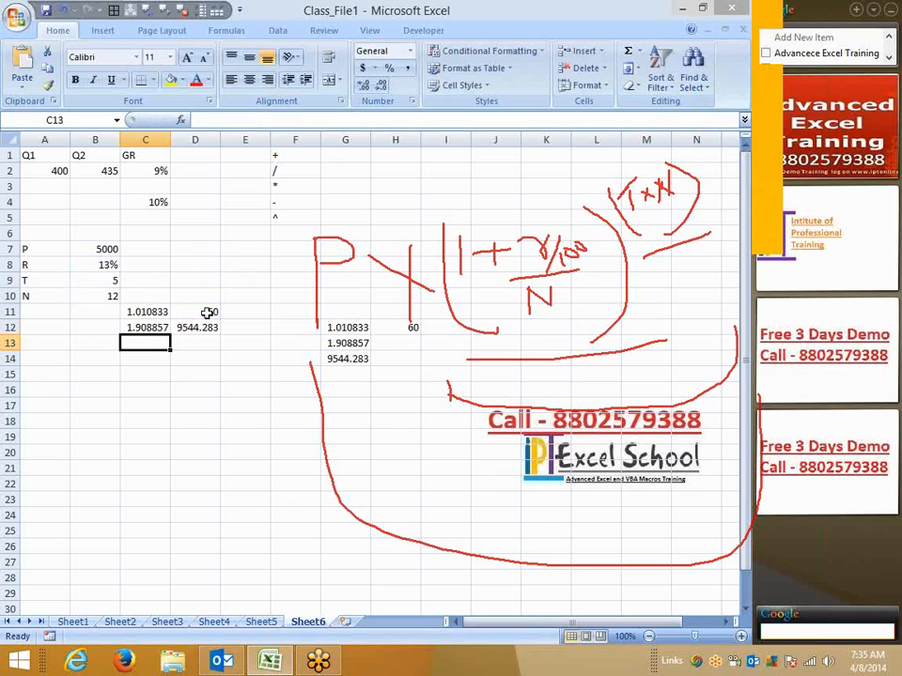
# Replace the D11 reference in cell C12's formula with D11's own expression in brackets, giving =(1+(B8/B10))^(B10*B9).
pyautogui.click(206, 312)
pyautogui.moveTo(253, 122); pyautogui.dragTo(206, 123)
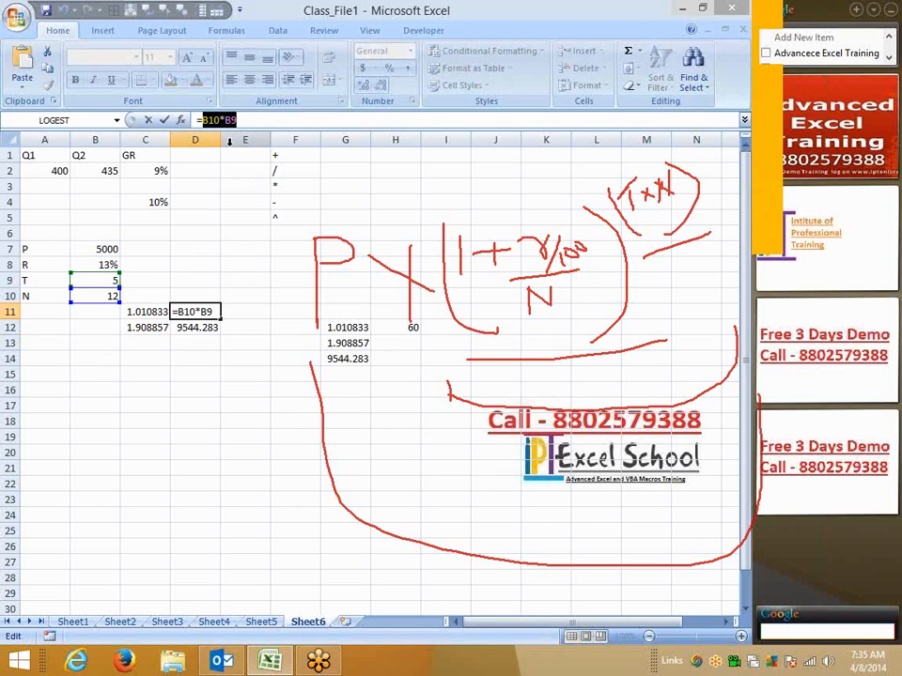
pyautogui.press('Escape')
pyautogui.click(141, 325)
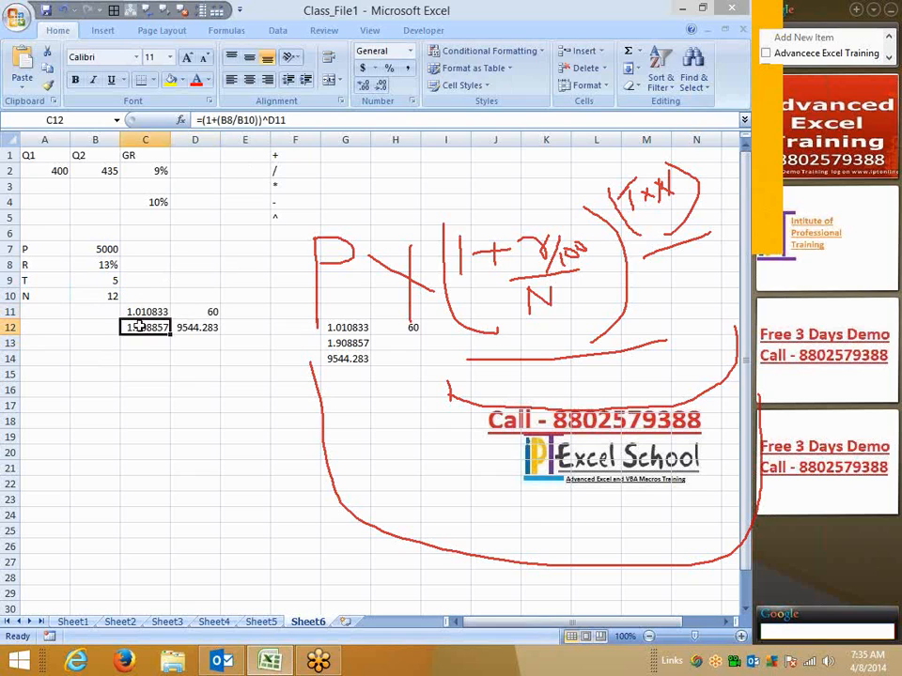
pyautogui.click(282, 120)
pyautogui.doubleClick(279, 121)
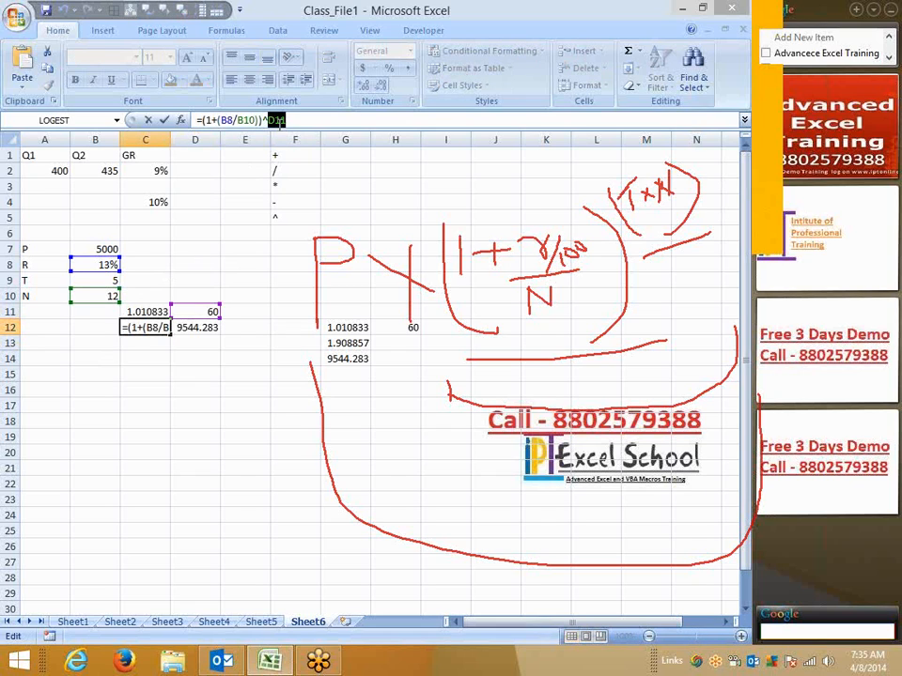
pyautogui.write('(B10*B9')
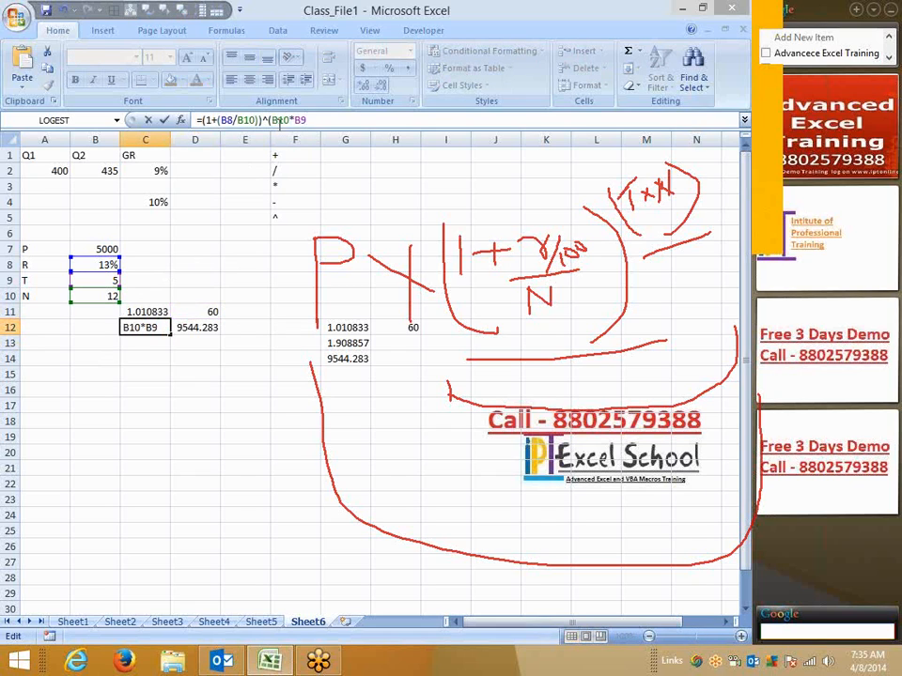
pyautogui.write(')')
pyautogui.press('Return')
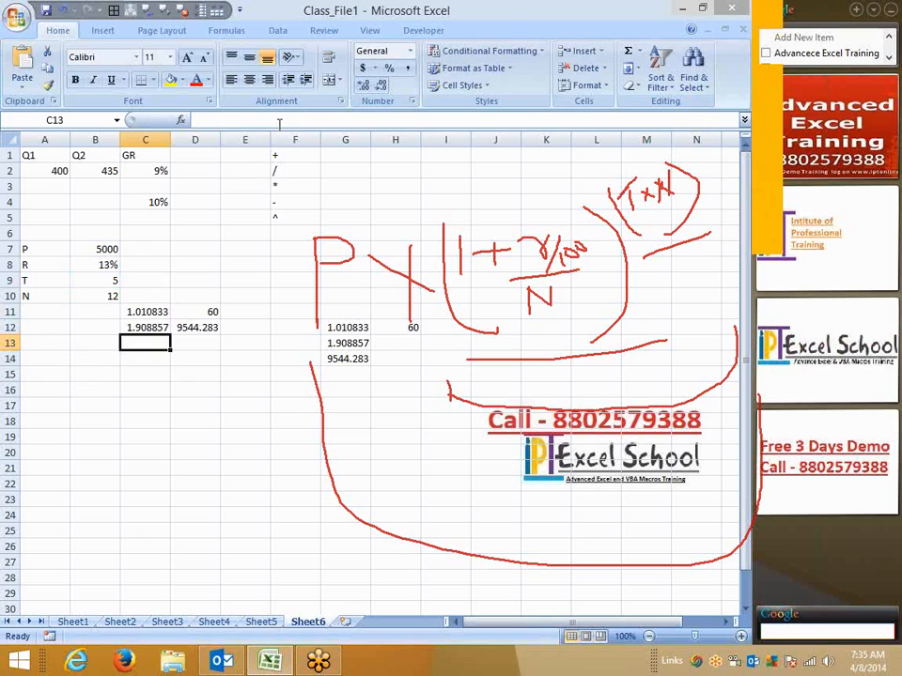
# Substitute C12's expression in brackets for the C12 reference in cell D12, giving =((1+(B8/B10))^(B10*B9))*B7.
pyautogui.press('Up')
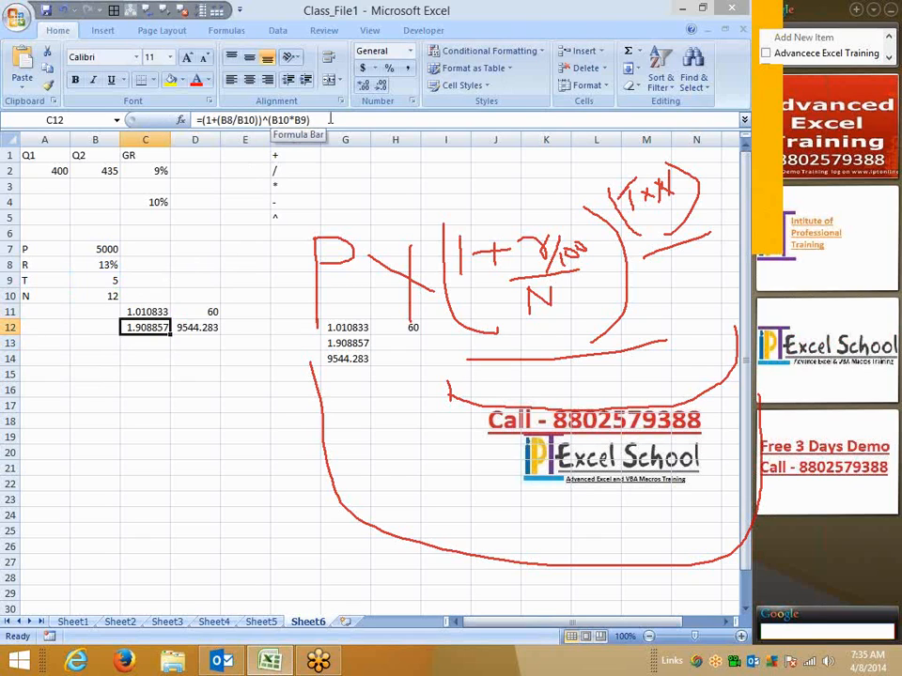
pyautogui.moveTo(311, 120); pyautogui.dragTo(203, 122)
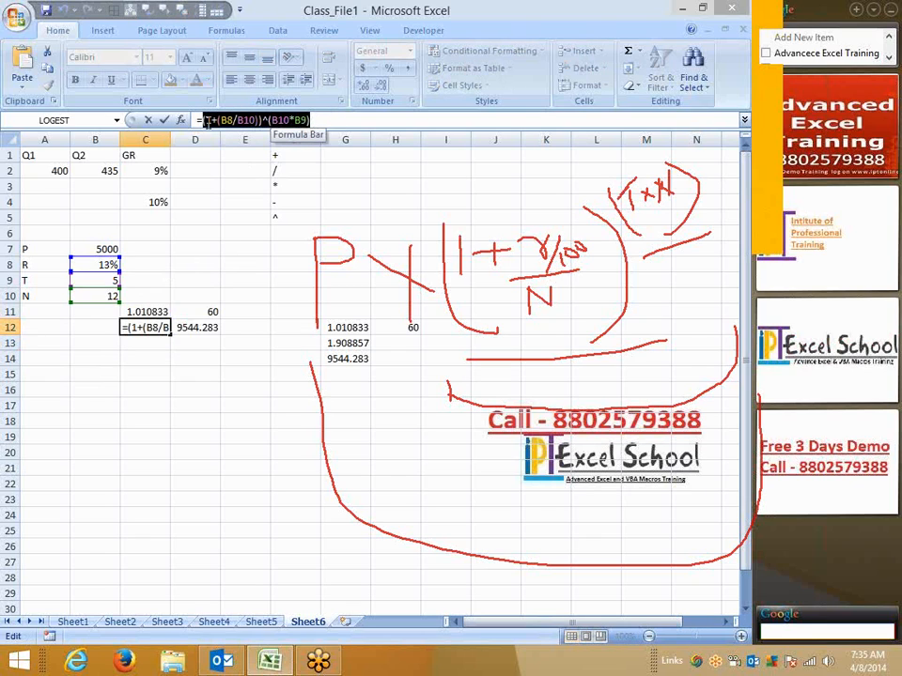
pyautogui.press('Escape')
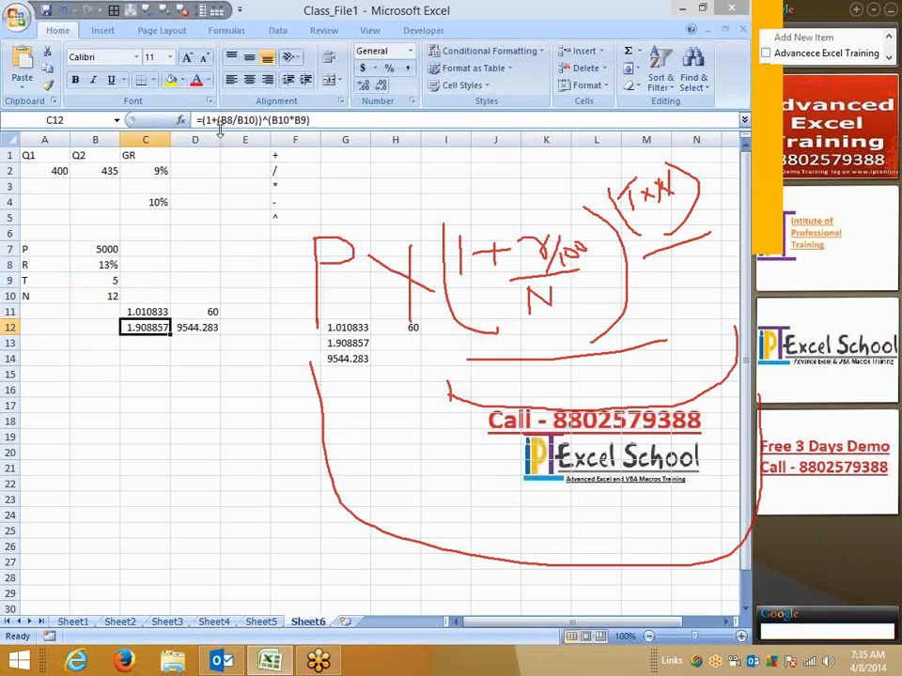
pyautogui.click(194, 325)
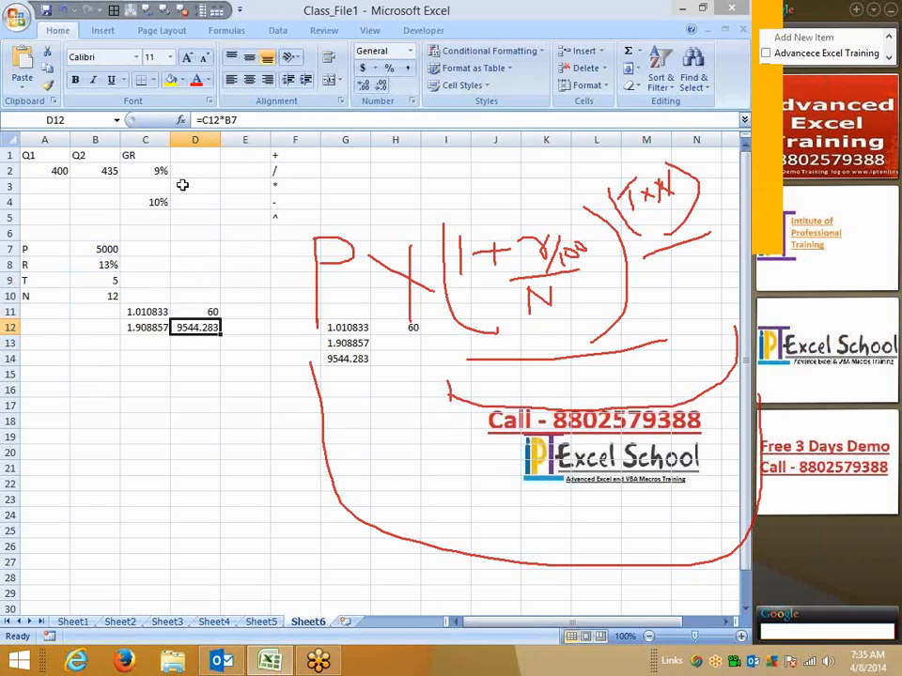
pyautogui.doubleClick(210, 120)
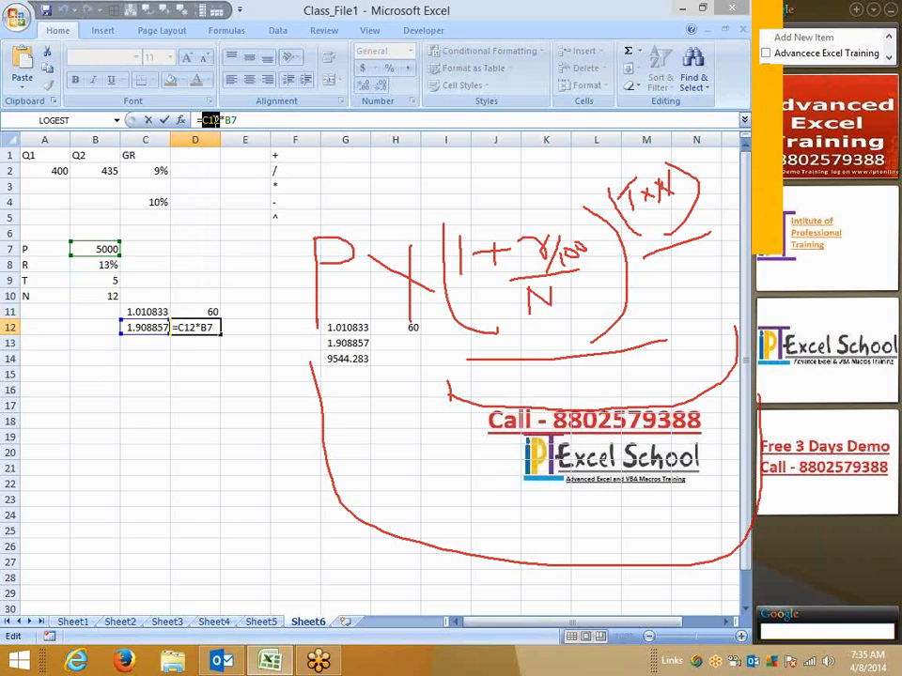
pyautogui.write('((1+(B8/B10))^(B10*B9))')
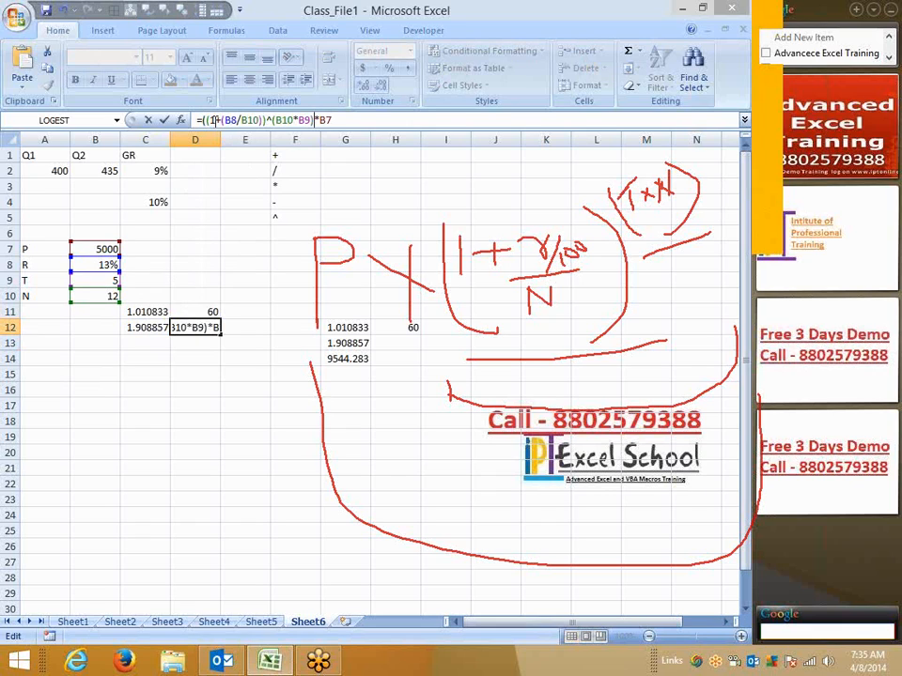
pyautogui.press('Return')
# Clear the intermediate calculation cells D11, C11 and C12.
pyautogui.press('Up')
pyautogui.press('Up')
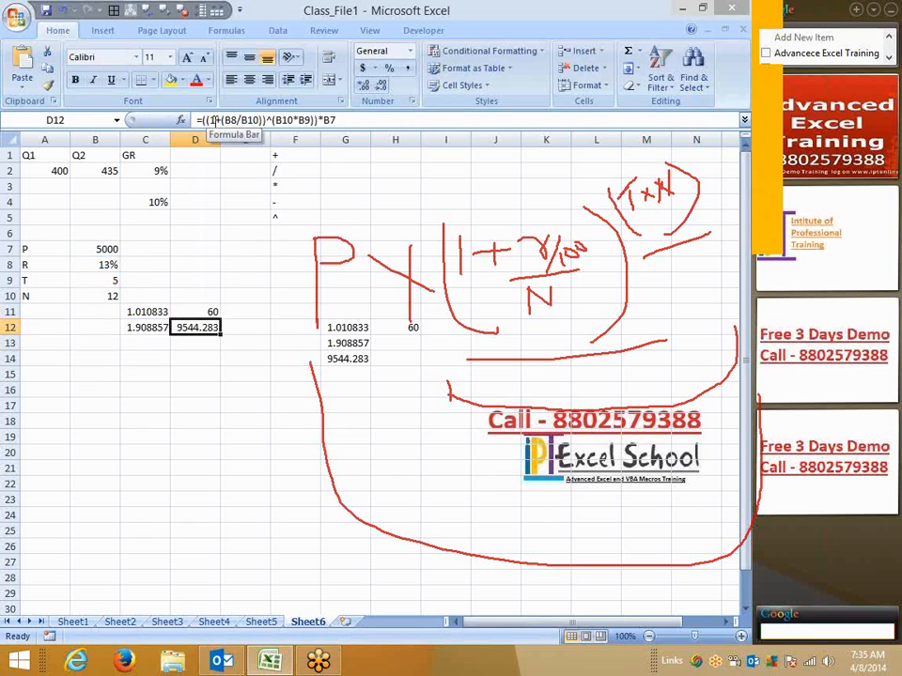
pyautogui.press('Delete')
pyautogui.press('Left')
pyautogui.press('Delete')
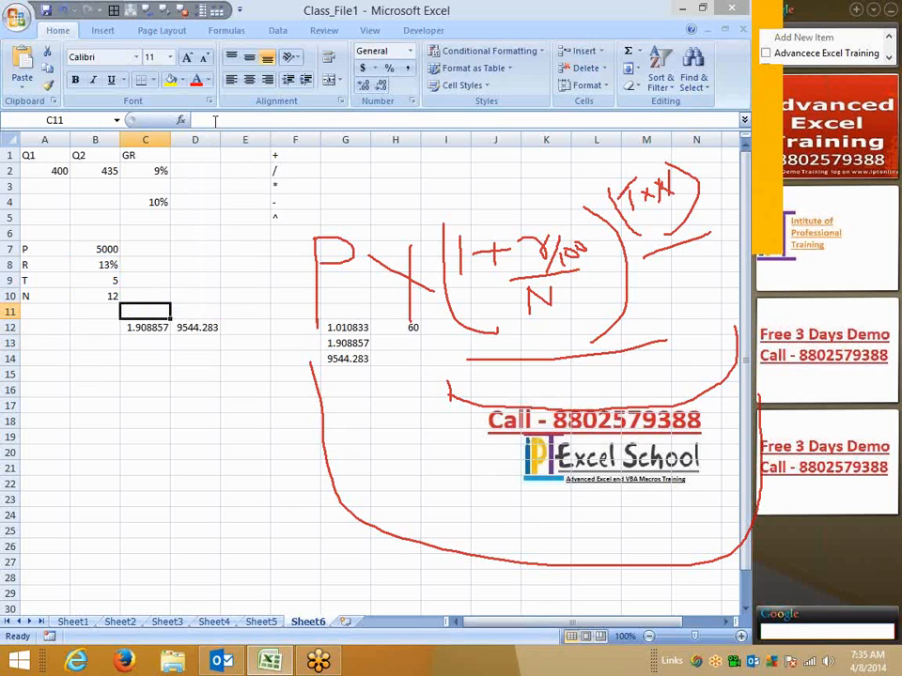
pyautogui.press('Down')
pyautogui.press('Delete')
# Move the combined formula from cell D12 to B12 and label it Amt. in cell A12.
pyautogui.press('Right')
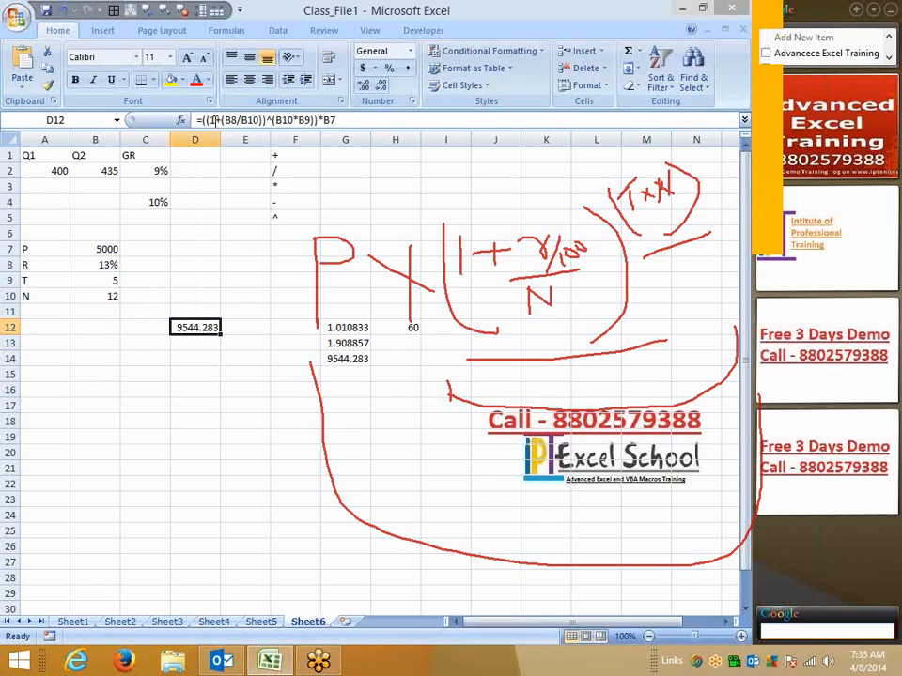
pyautogui.hotkey('ctrl', 'x')
pyautogui.press('Left')
pyautogui.press('Left')
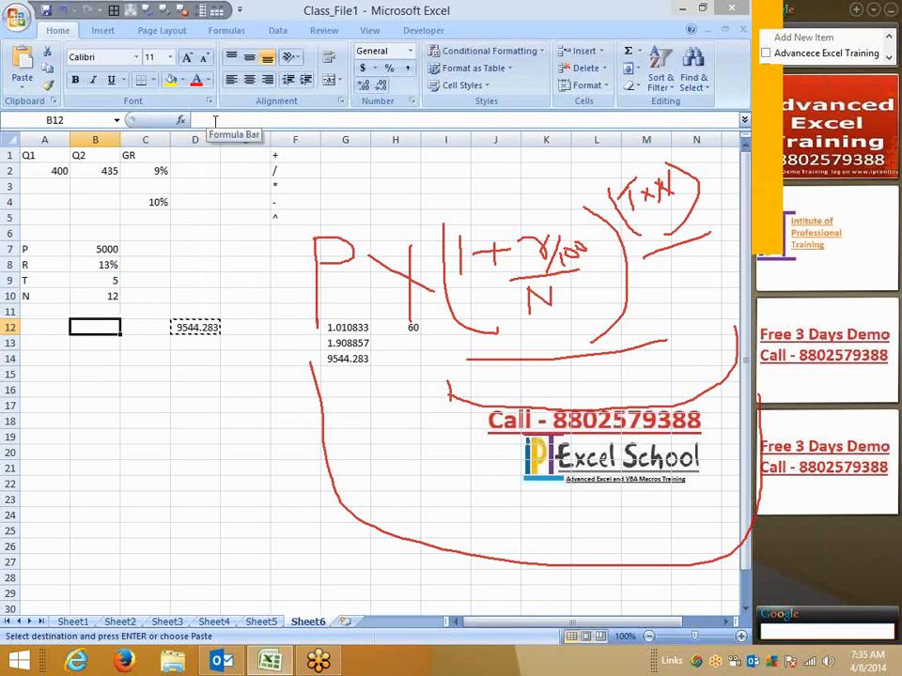
pyautogui.press('Return')
pyautogui.press('Left')
pyautogui.write('Amt.')
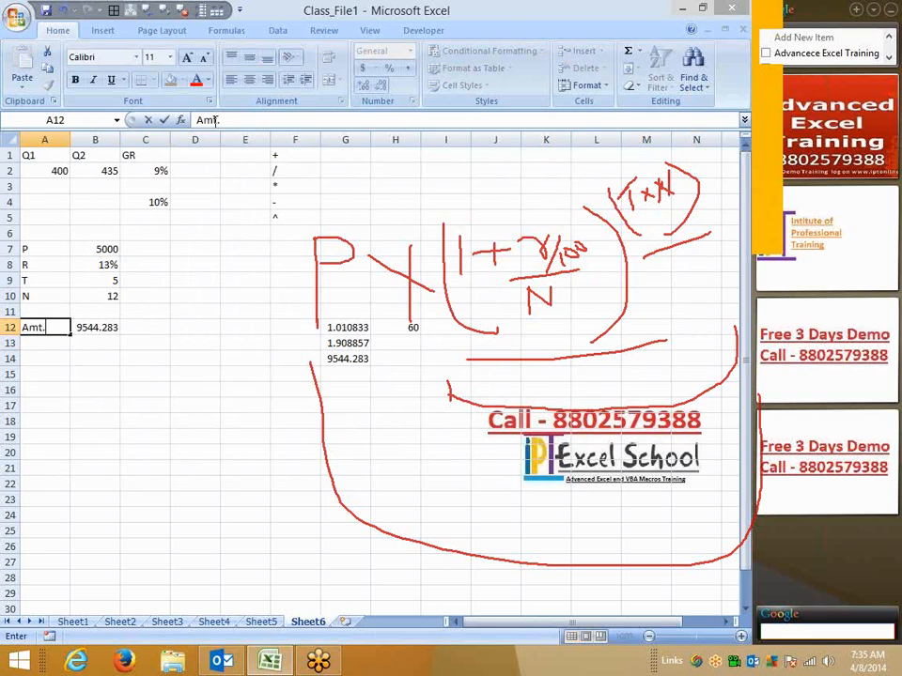
pyautogui.press('Return')
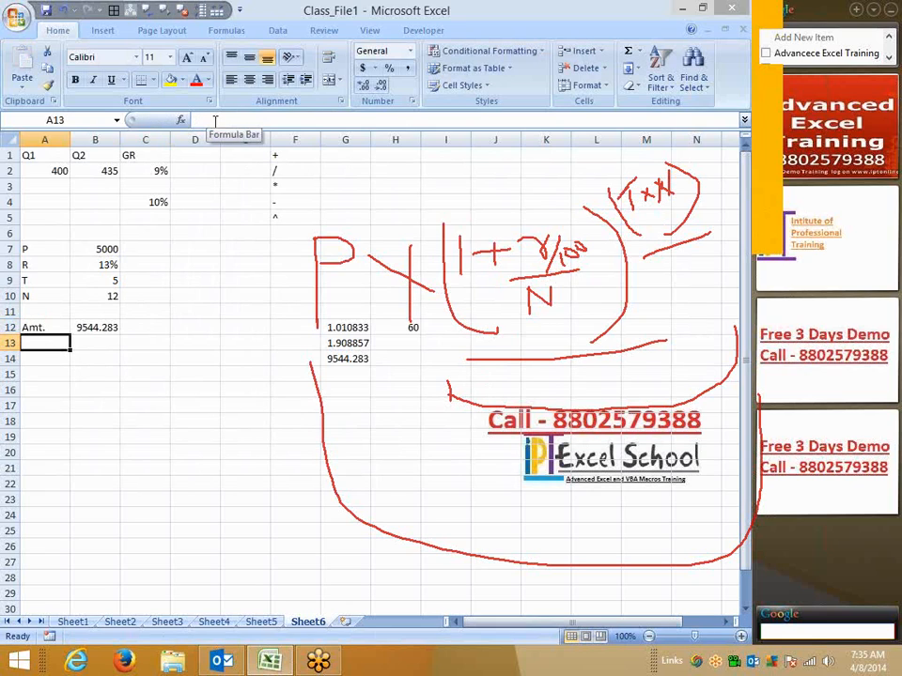
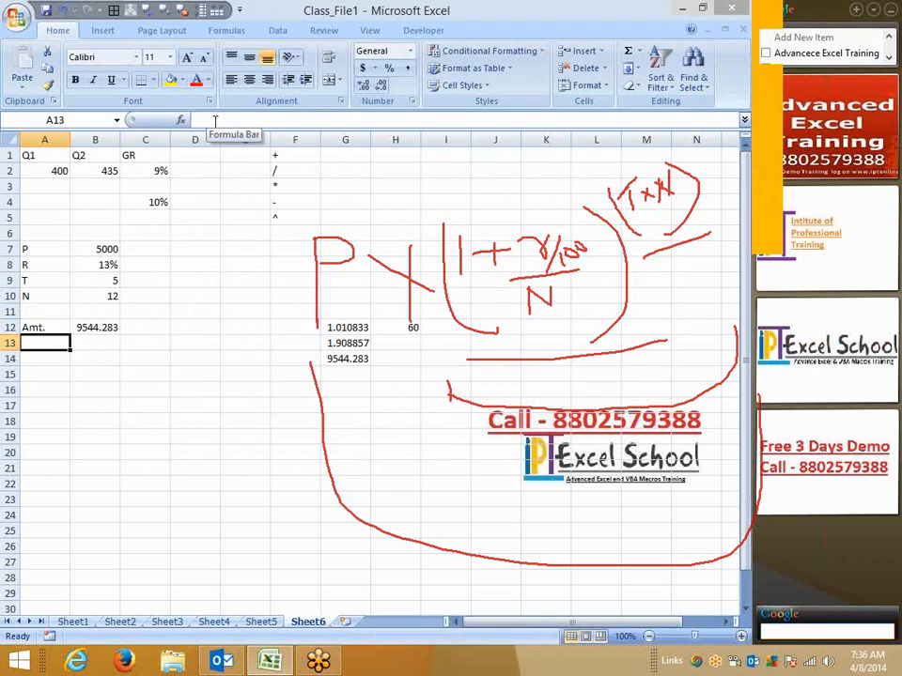
# Review the P, R, T and N values in B7:B10 and the Amt. result in row 12.
pyautogui.press('Up')
pyautogui.press('Up')
pyautogui.press('Up')
pyautogui.press('Up')
pyautogui.press('Up')
pyautogui.press('Up')
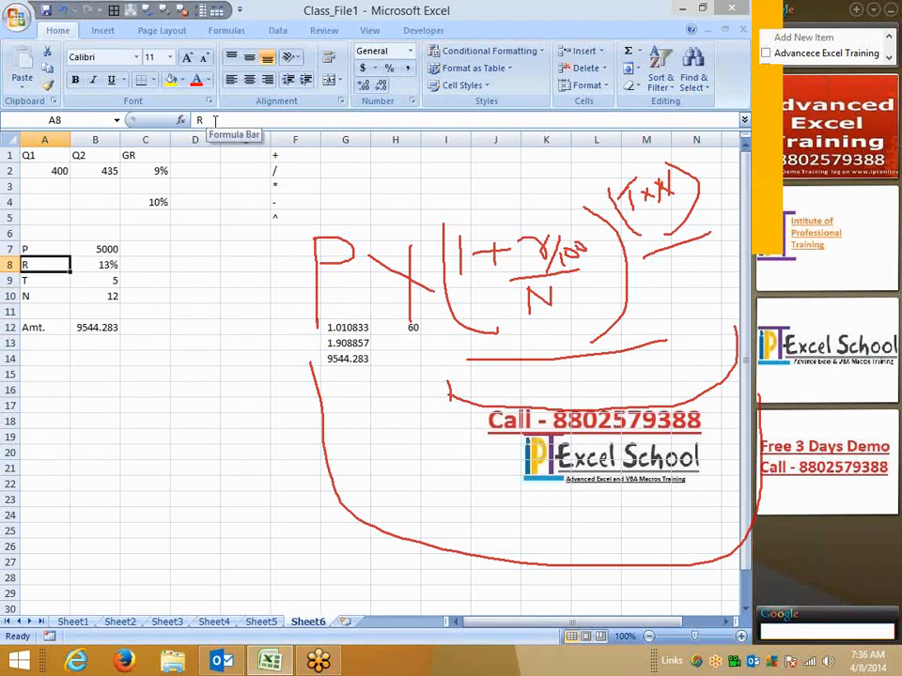
pyautogui.press('Right')
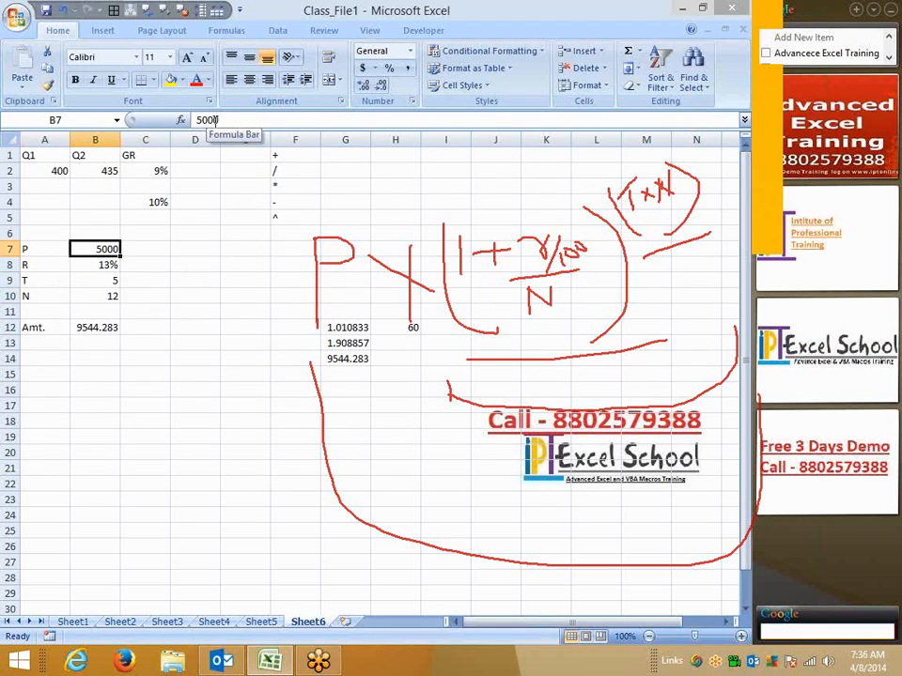
pyautogui.hotkey('shift', 'Down')
pyautogui.hotkey('shift', 'Down')
pyautogui.hotkey('shift', 'Down')
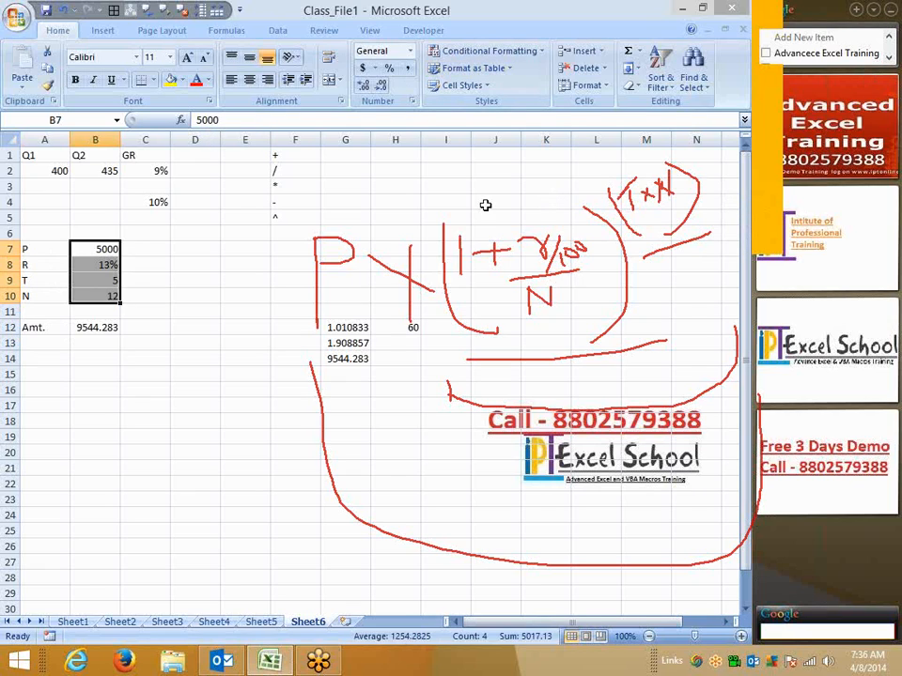
pyautogui.click(58, 326)
pyautogui.click(110, 327)
pyautogui.moveTo(143, 296); pyautogui.dragTo(193, 377)
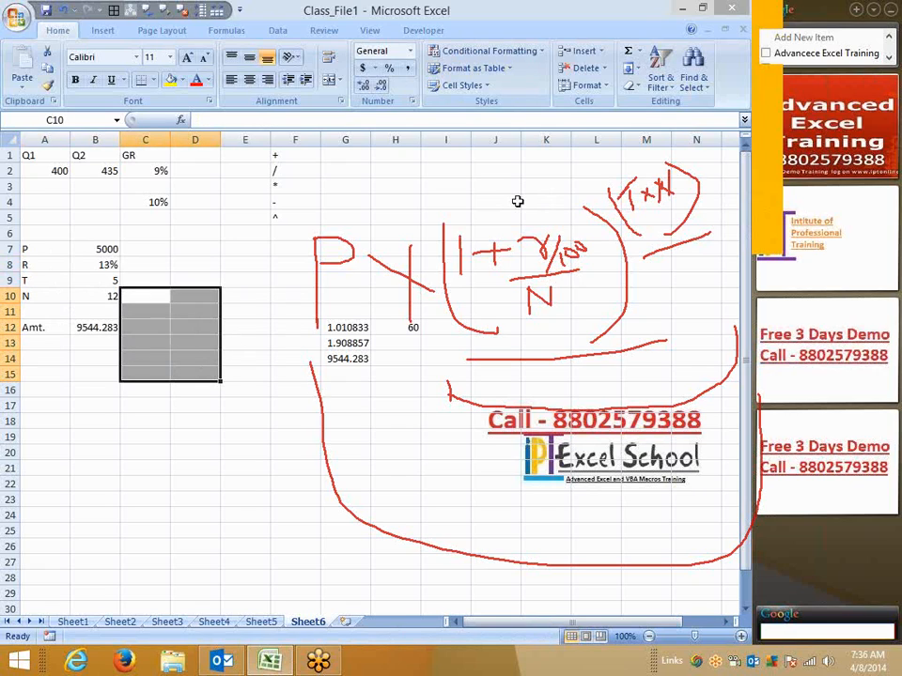
# Erase all the handwritten formula drawings from the screen.
pyautogui.click(745, 210)
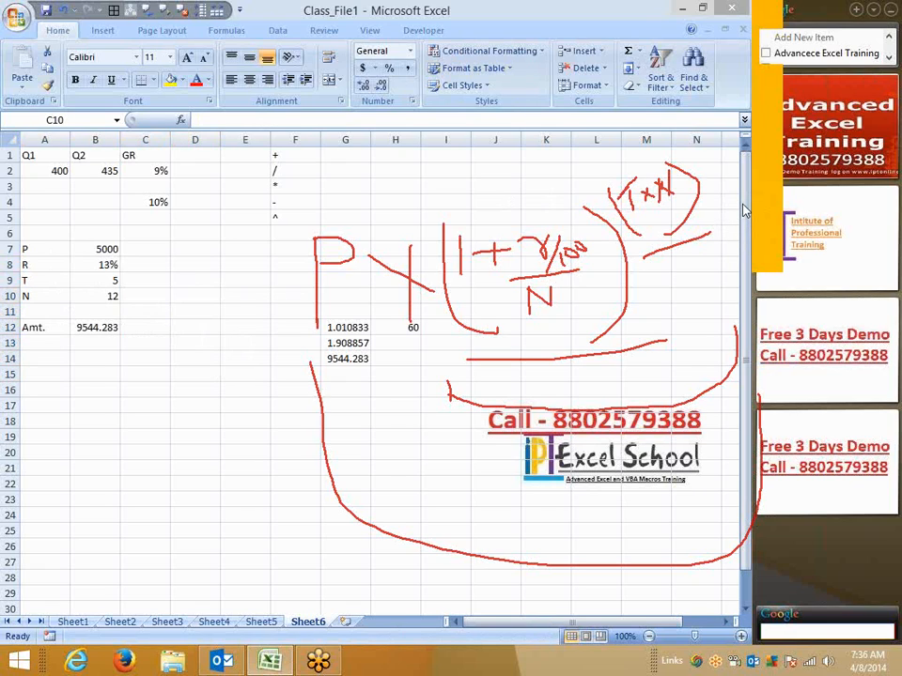
pyautogui.press('Escape')
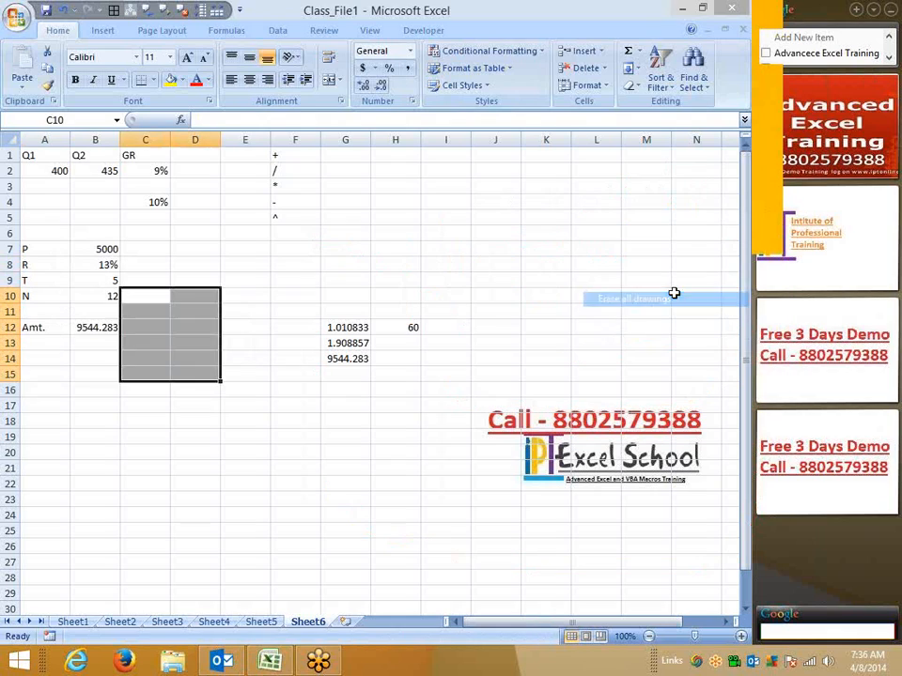
pyautogui.click(310, 435)
# Label cell A26 MRP and cell A27 Cost in the empty area below the interest calculation.
pyautogui.scroll(-7, 258, 349)
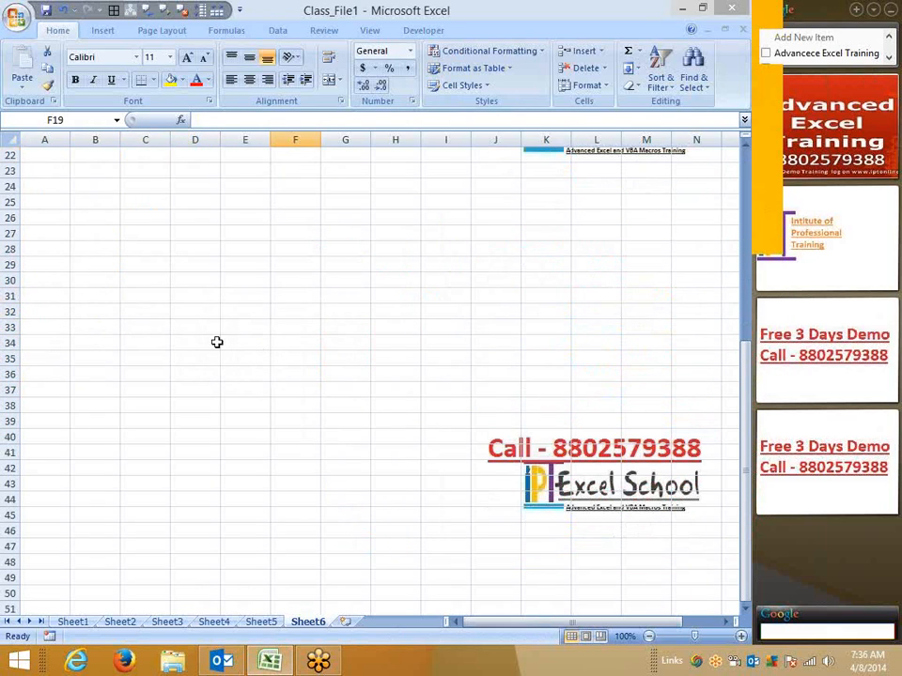
pyautogui.click(60, 233)
pyautogui.click(68, 217)
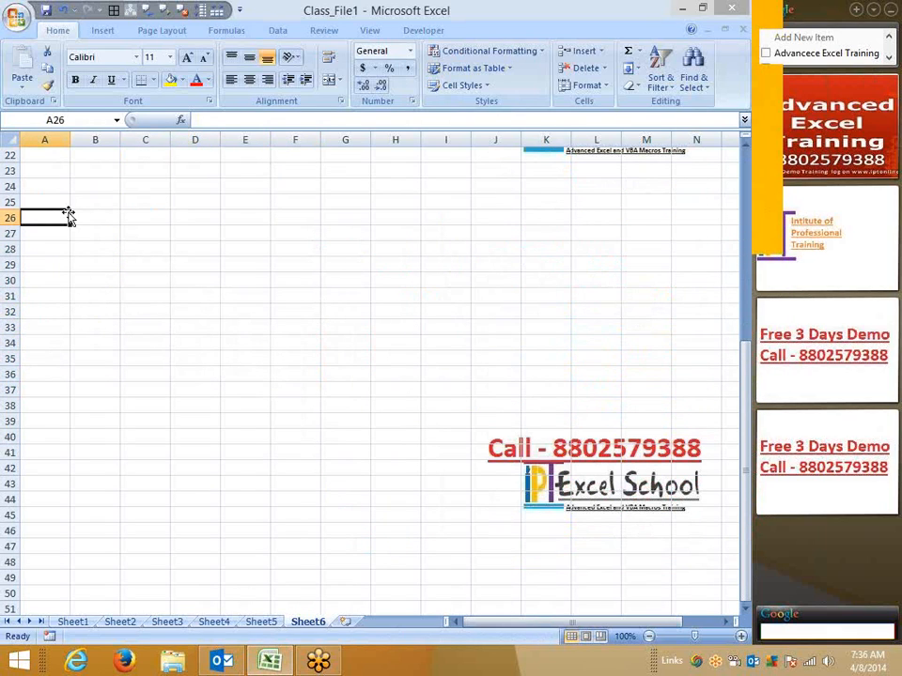
pyautogui.write('MRP')
pyautogui.press('Return')
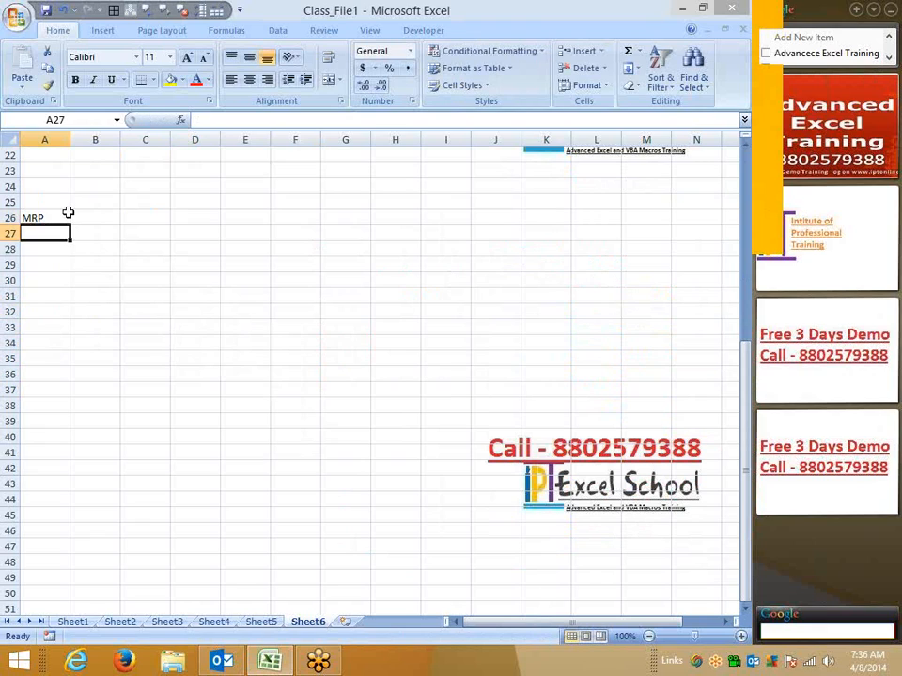
pyautogui.click(68, 212)
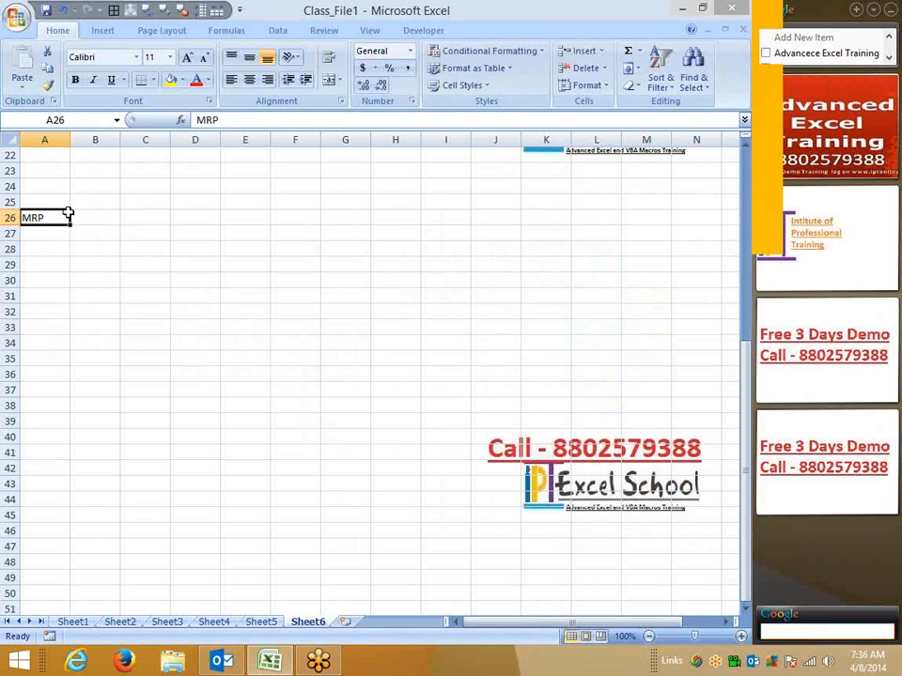
pyautogui.press('Return')
pyautogui.write('Cost')
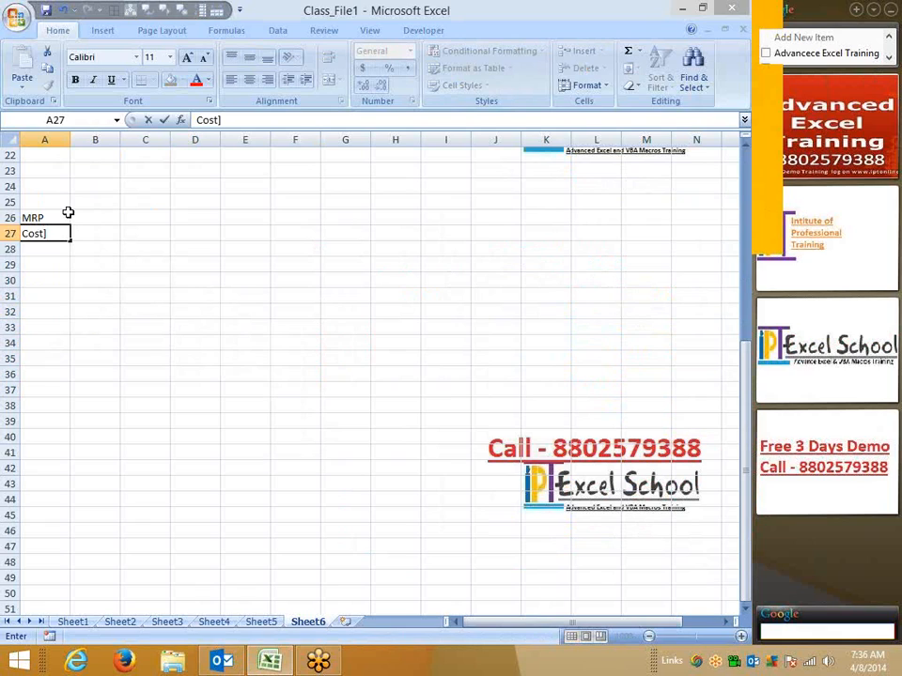
pyautogui.press('Return')
# Enter 50 as the cost in cell B27.
pyautogui.press('Up')
pyautogui.press('Right')
pyautogui.write('50')
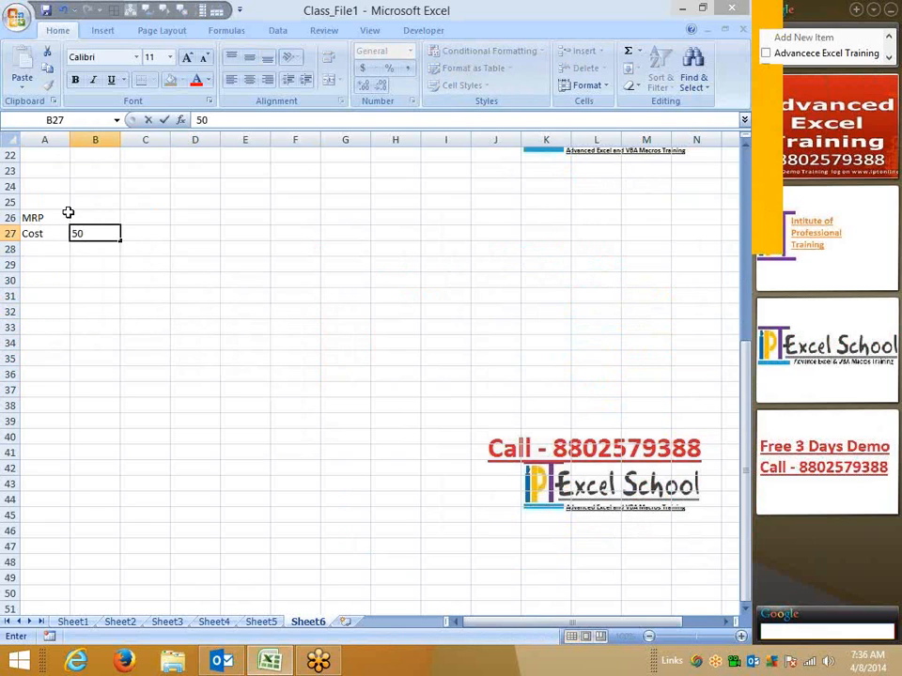
pyautogui.press('Return')
# Enter 5% as the first percentage rate in cell B29 and select C29.
pyautogui.press('Return')
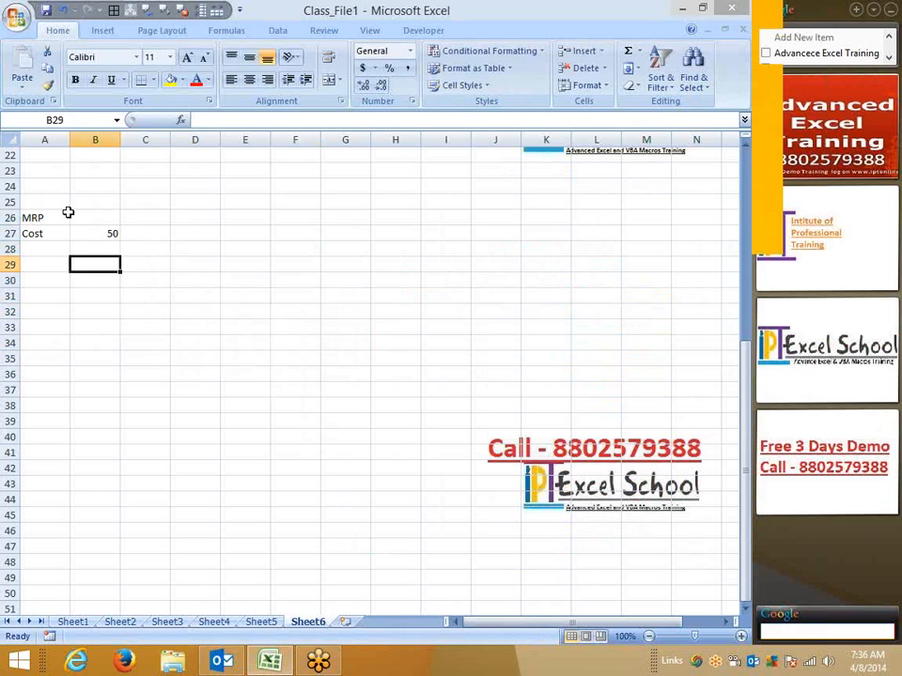
pyautogui.write('5%')
pyautogui.press('Return')
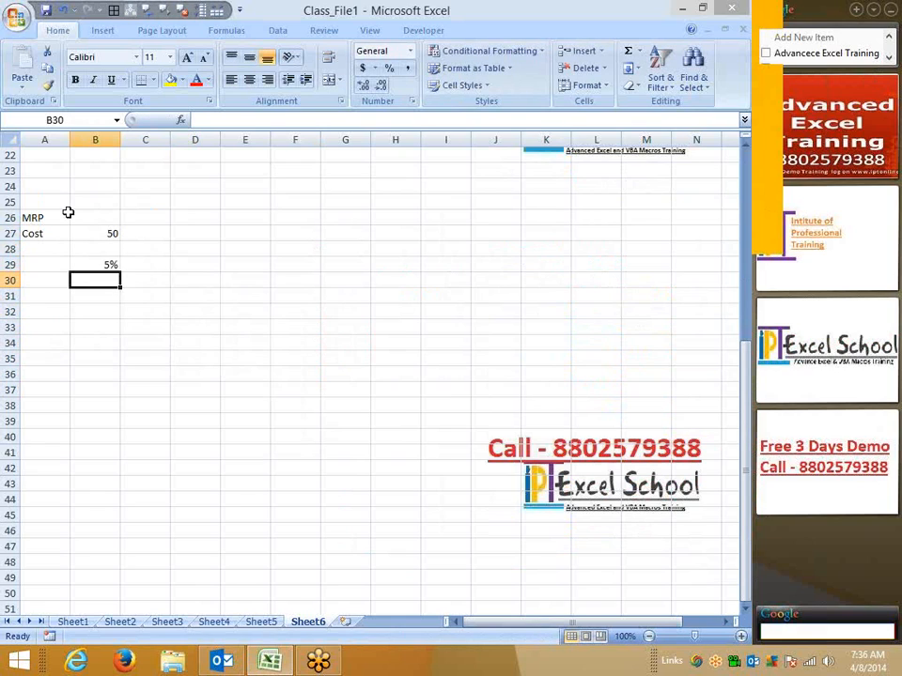
pyautogui.press('Up')
pyautogui.press('Right')
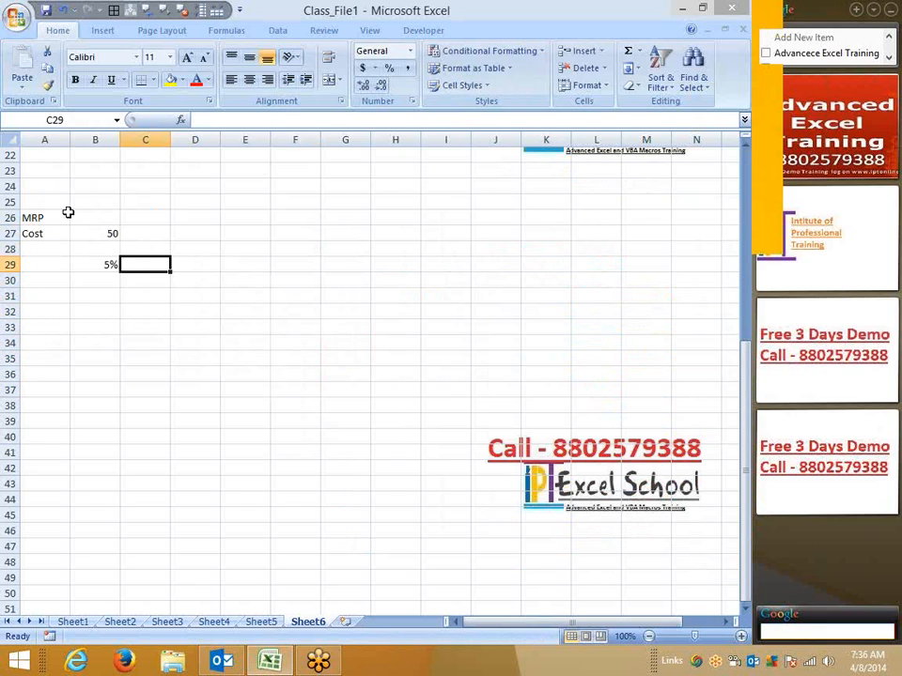
pyautogui.write('15%')
pyautogui.press('Return')
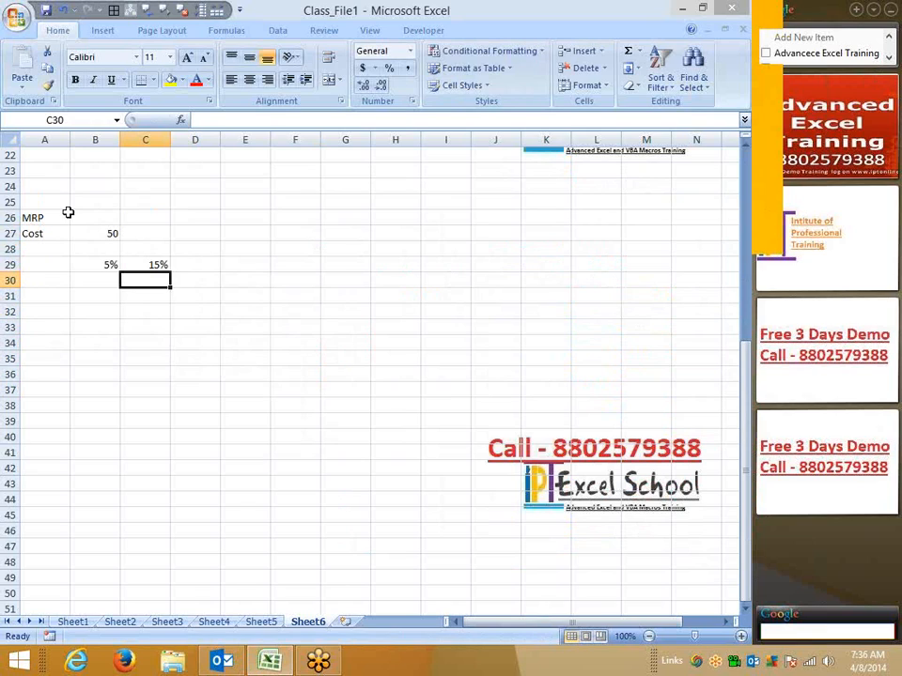
pyautogui.press('Up')
pyautogui.press('Right')
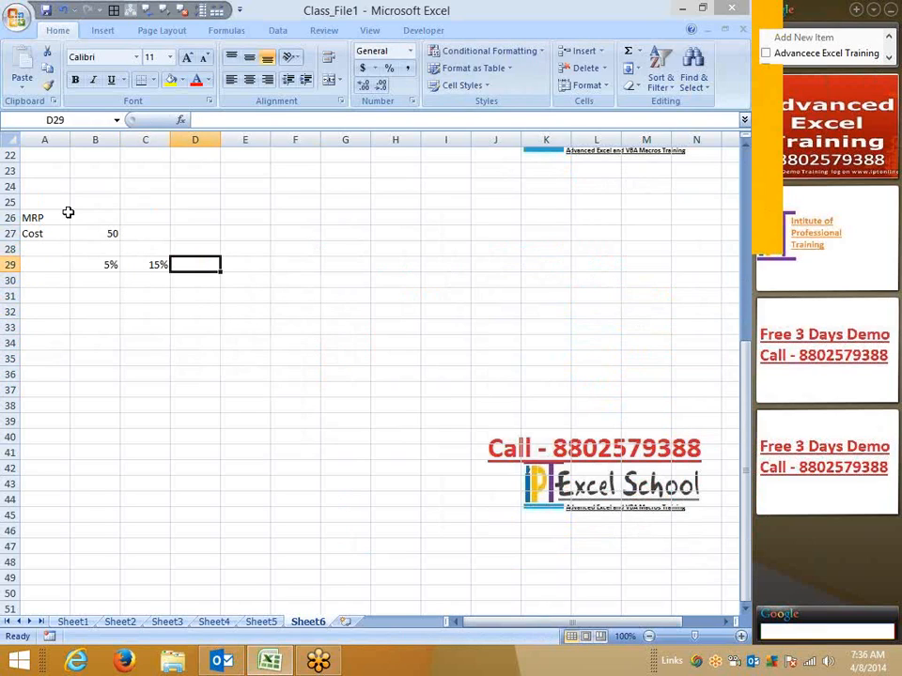
pyautogui.press('Left')
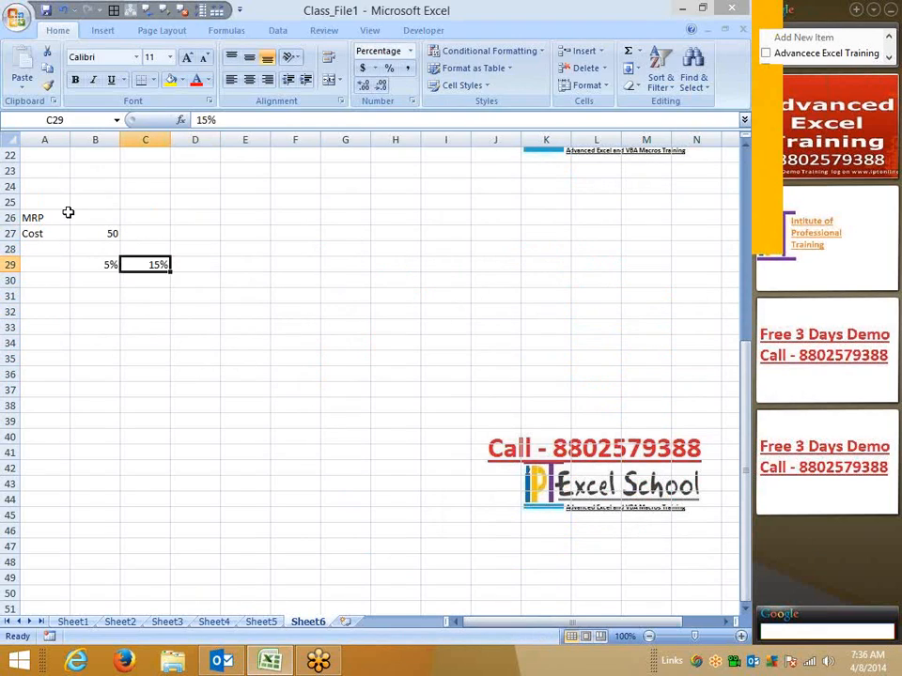
# Enter the rates 10%, 15% and 20% in cells C29, D29 and E29.
pyautogui.write('10%')
pyautogui.press('Right')
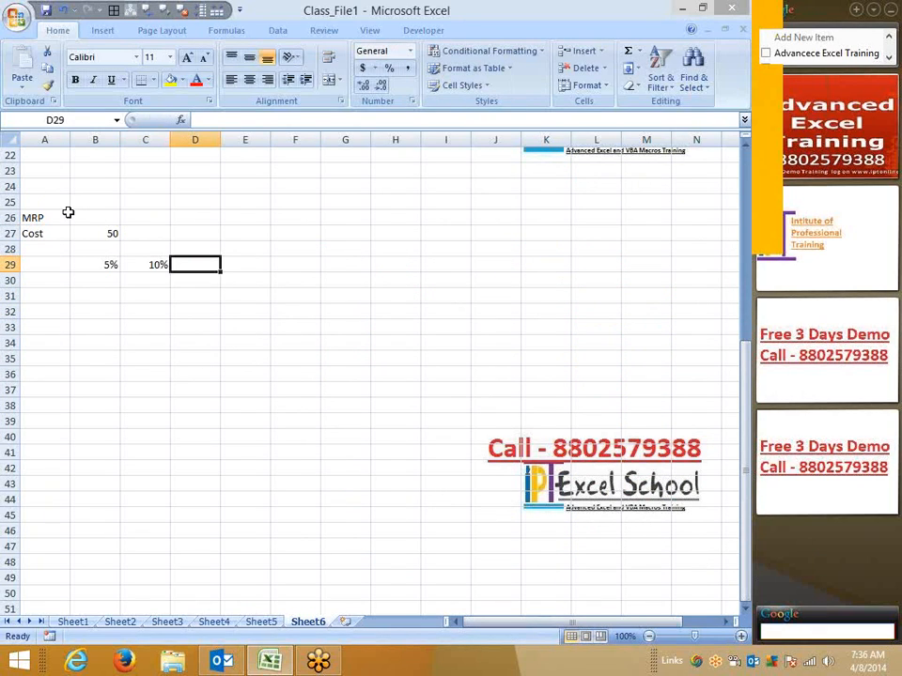
pyautogui.write('15%')
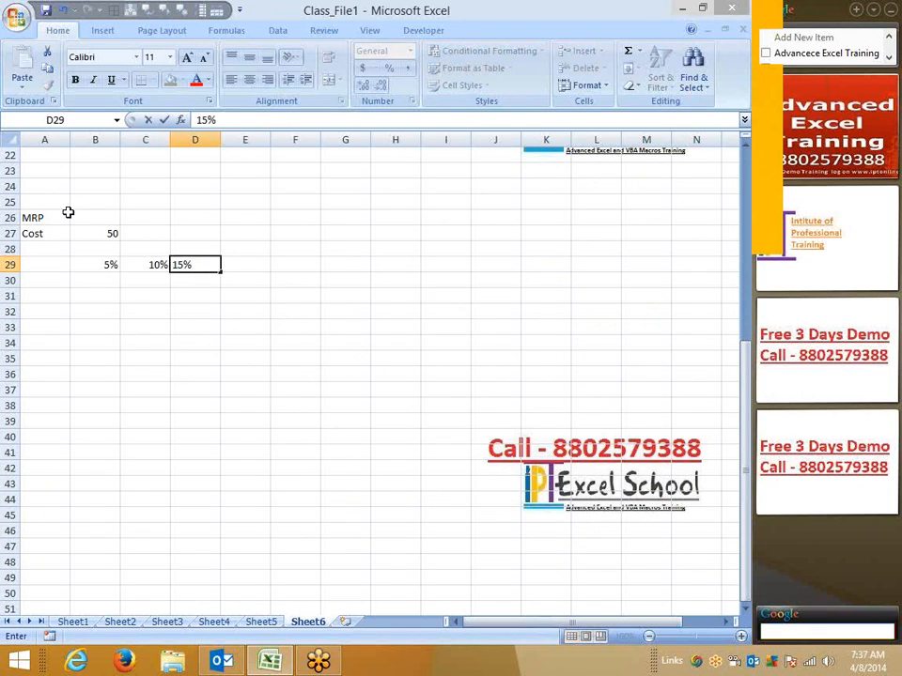
pyautogui.press('Return')
pyautogui.press('Up')
pyautogui.press('Right')
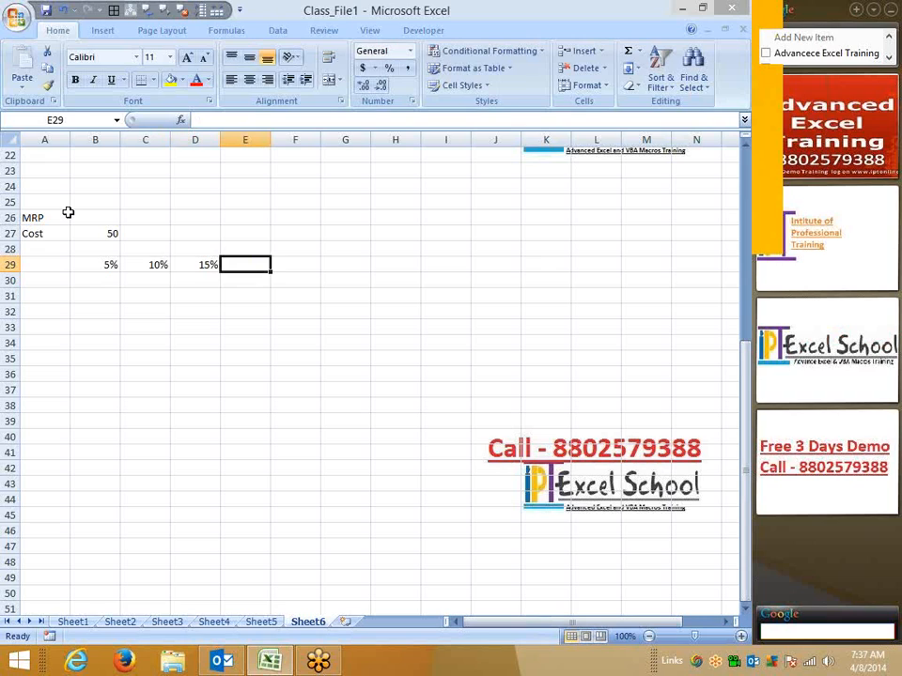
pyautogui.write('20%')
pyautogui.press('Return')
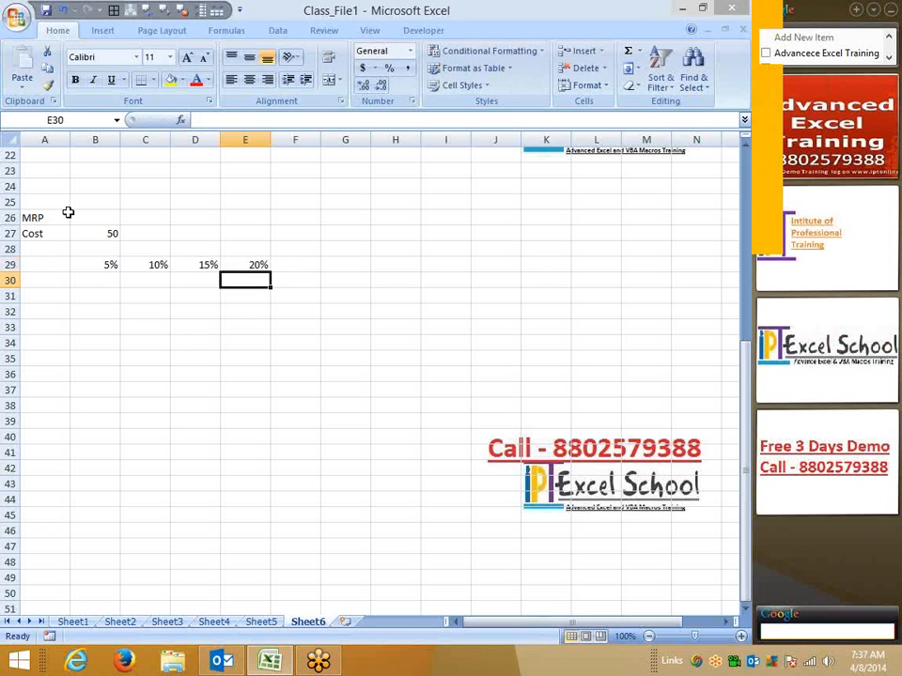
# Calculate the 5% amount on the cost in cell B30 with the formula =B27*B29.
pyautogui.press('Right')
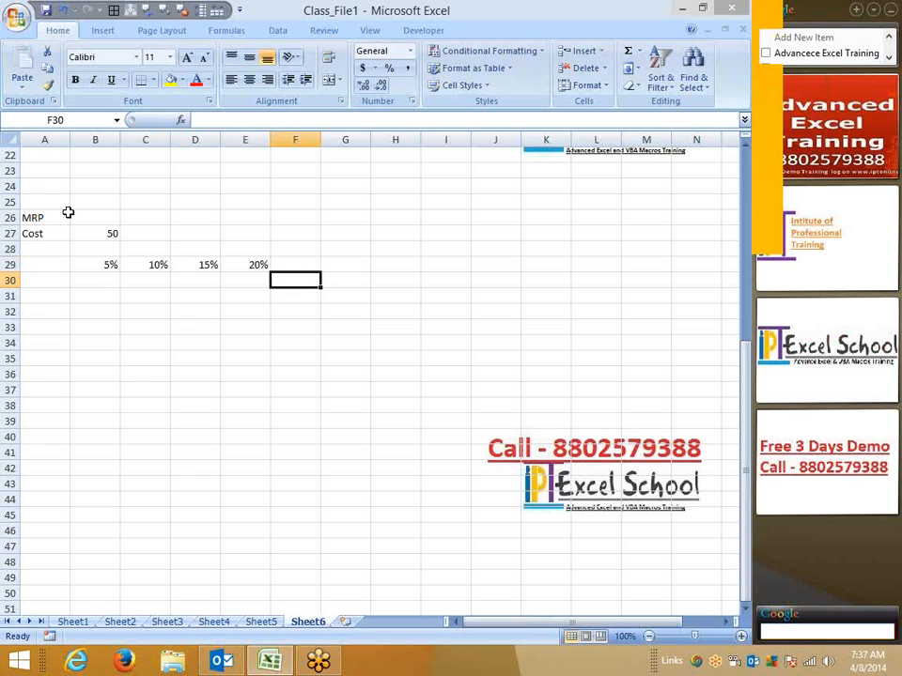
pyautogui.press('Left')
pyautogui.press('Left')
pyautogui.press('Left')
pyautogui.press('Left')
pyautogui.write('=')
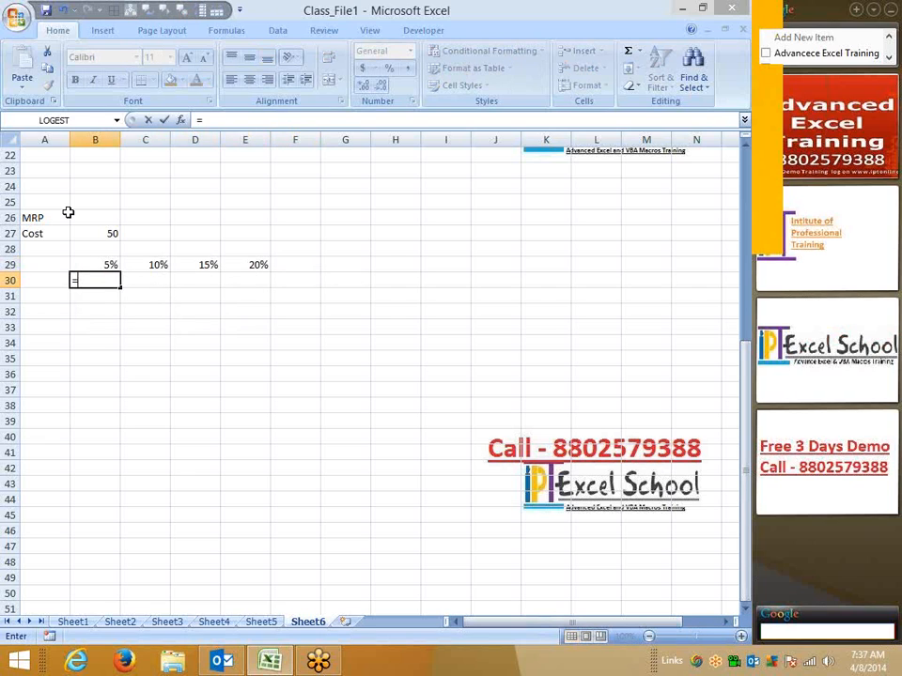
pyautogui.press('Up')
pyautogui.press('Up')
pyautogui.press('Up')
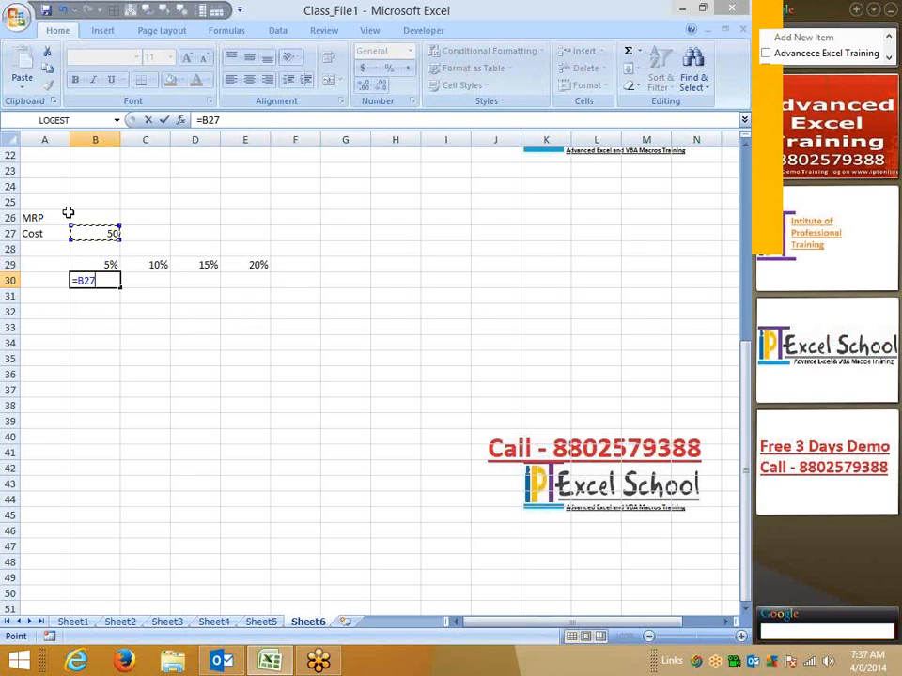
pyautogui.write('*')
pyautogui.press('Up')
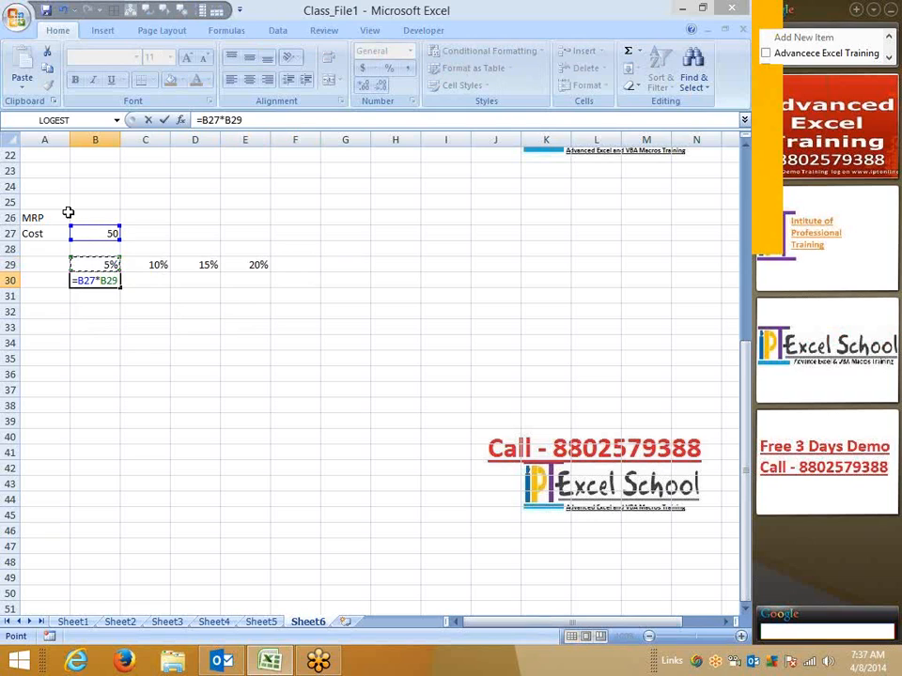
pyautogui.press('Return')
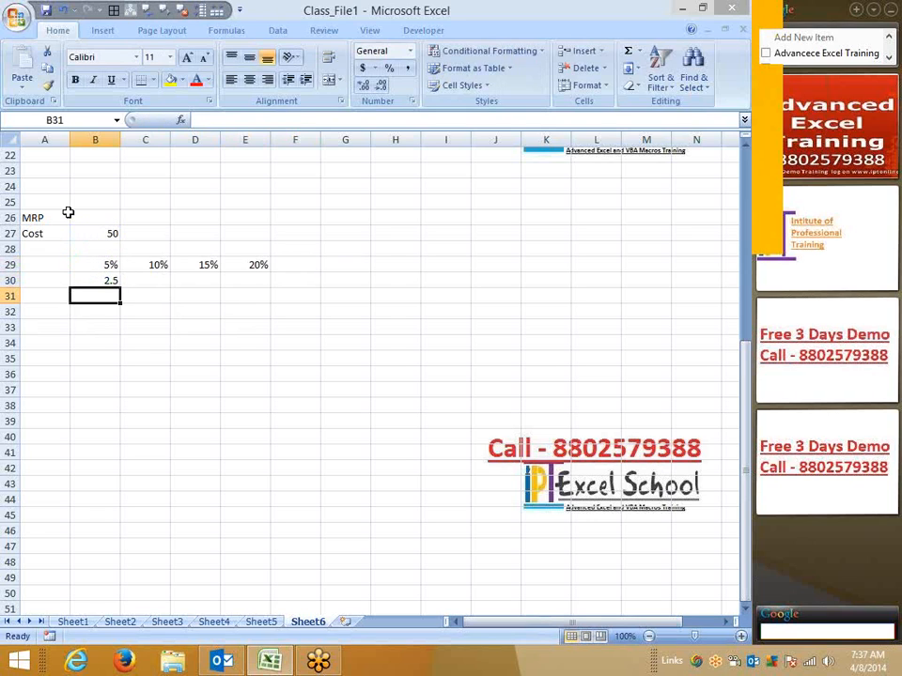
# Add the 5% amount to the cost in cell B31 with a formula summing B27 and B30.
pyautogui.write('=')
pyautogui.press('Up')
pyautogui.press('Up')
pyautogui.press('Up')
pyautogui.press('Up')
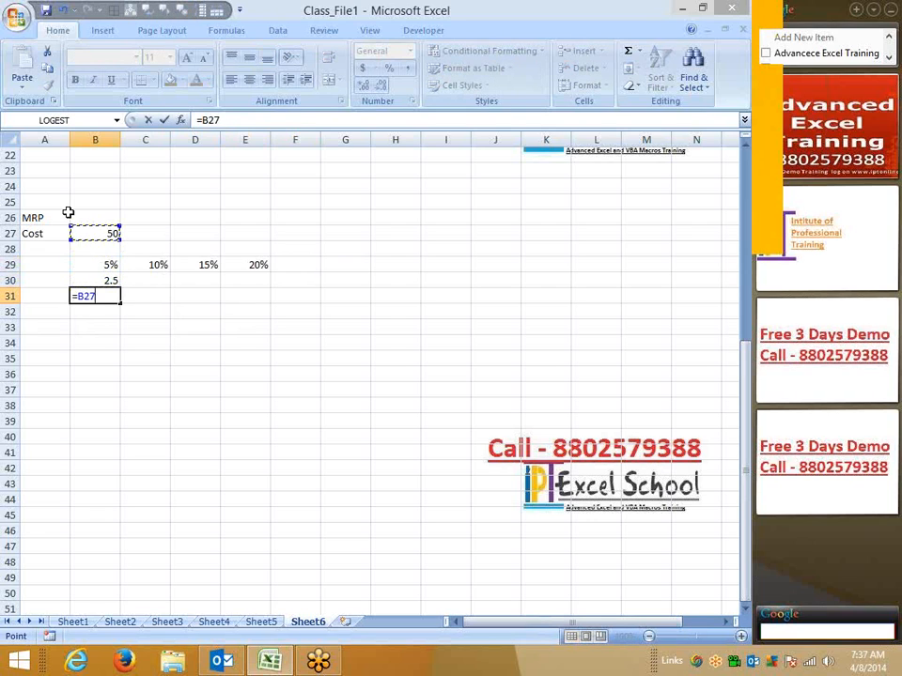
pyautogui.write('+')
pyautogui.press('Up')
pyautogui.press('Return')
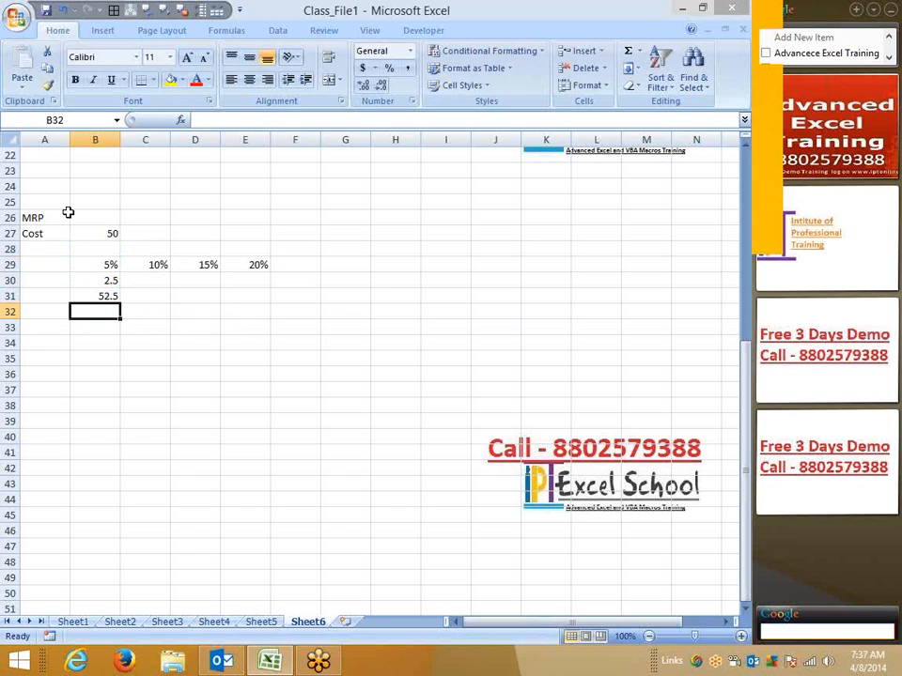
# Calculate the 10% amount on B31 in cell C30 by multiplying B31 by C29.
pyautogui.press('Right')
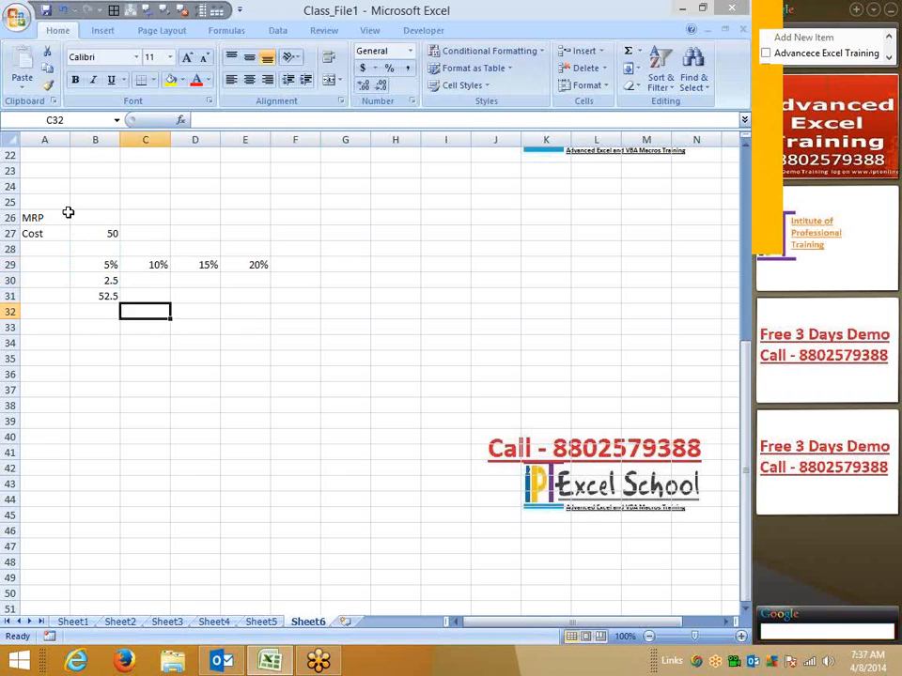
pyautogui.press('Up')
pyautogui.press('Up')
pyautogui.write('=')
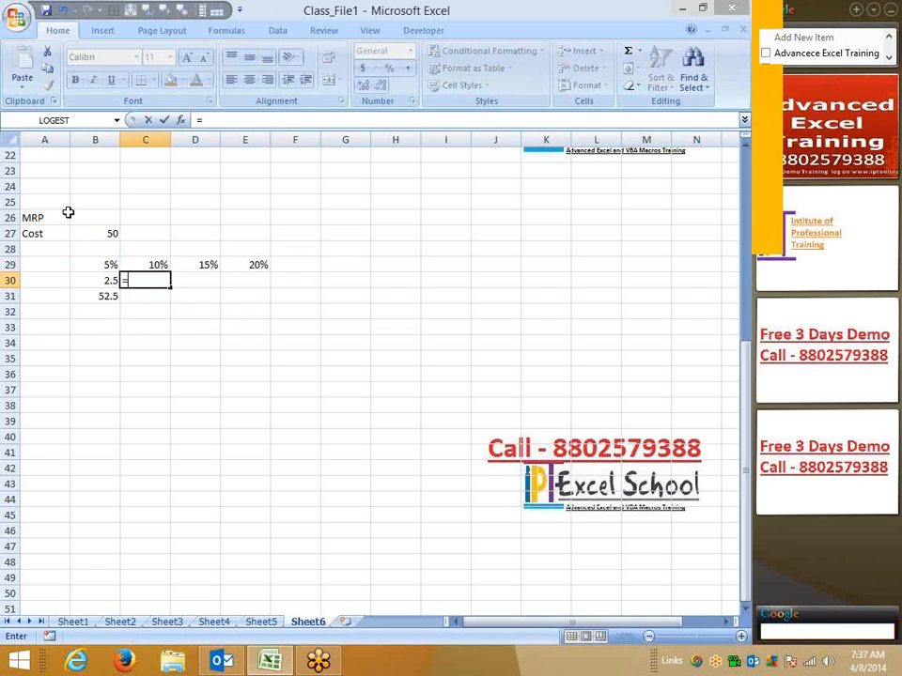
pyautogui.press('Down')
pyautogui.press('Left')
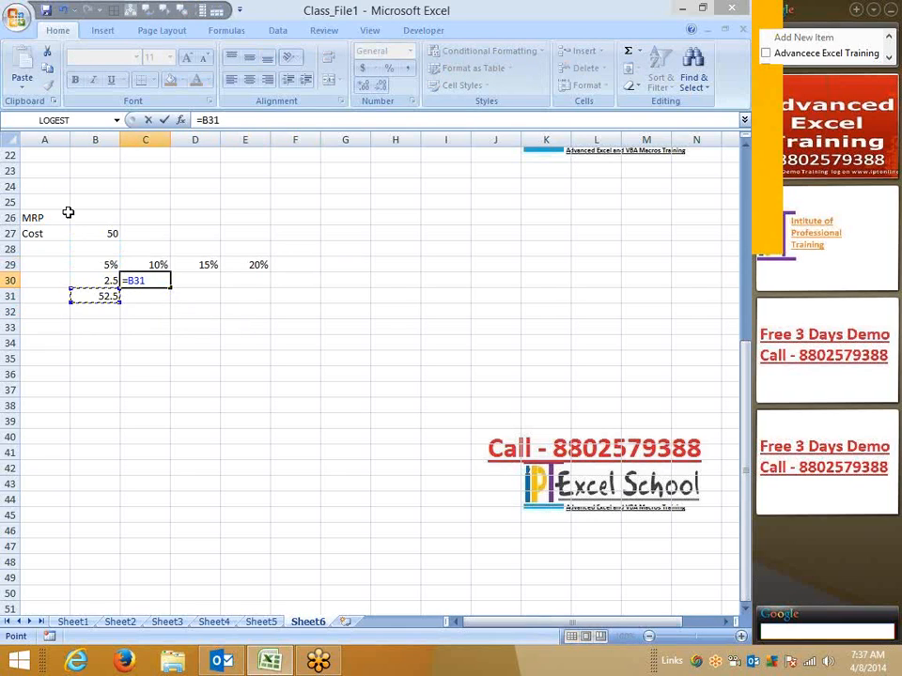
pyautogui.write('*')
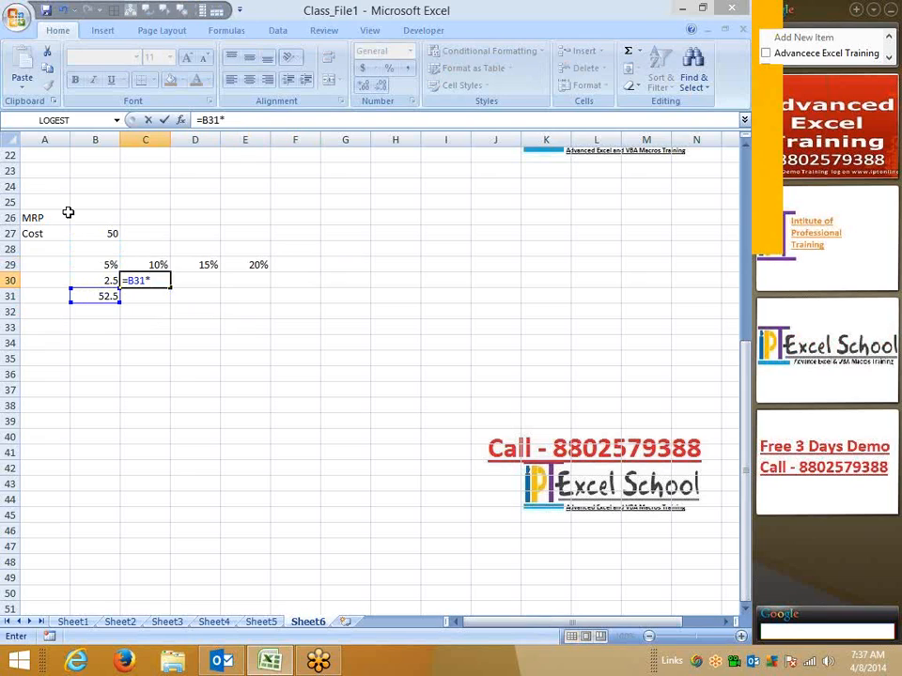
pyautogui.press('Up')
pyautogui.press('Return')
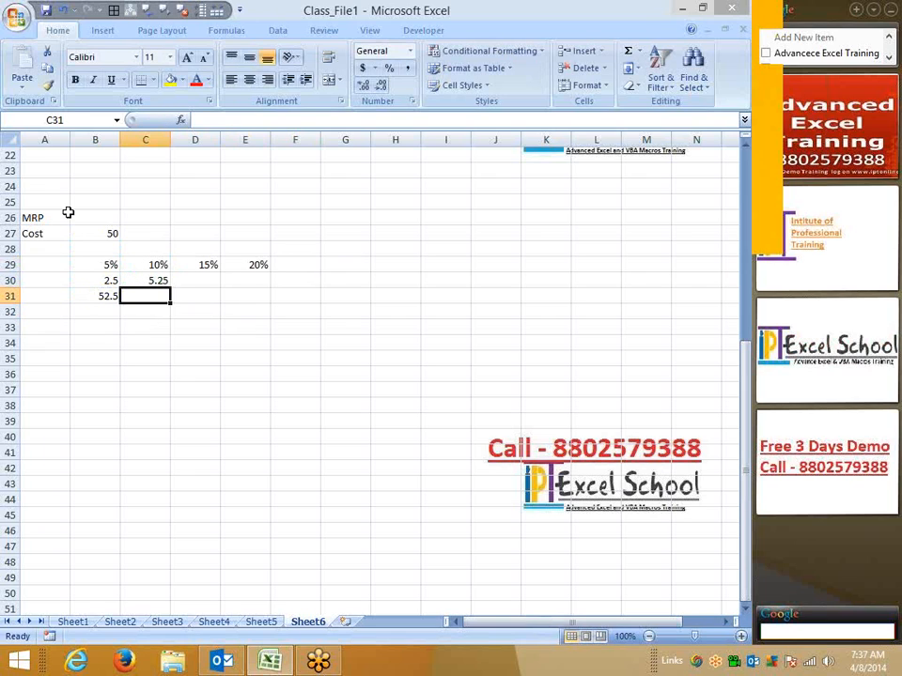
# Add the 10% amount to the running price in cell C31 with the formula =B31+C30.
pyautogui.write('=')
pyautogui.press('Left')
pyautogui.write('+')
pyautogui.press('Up')
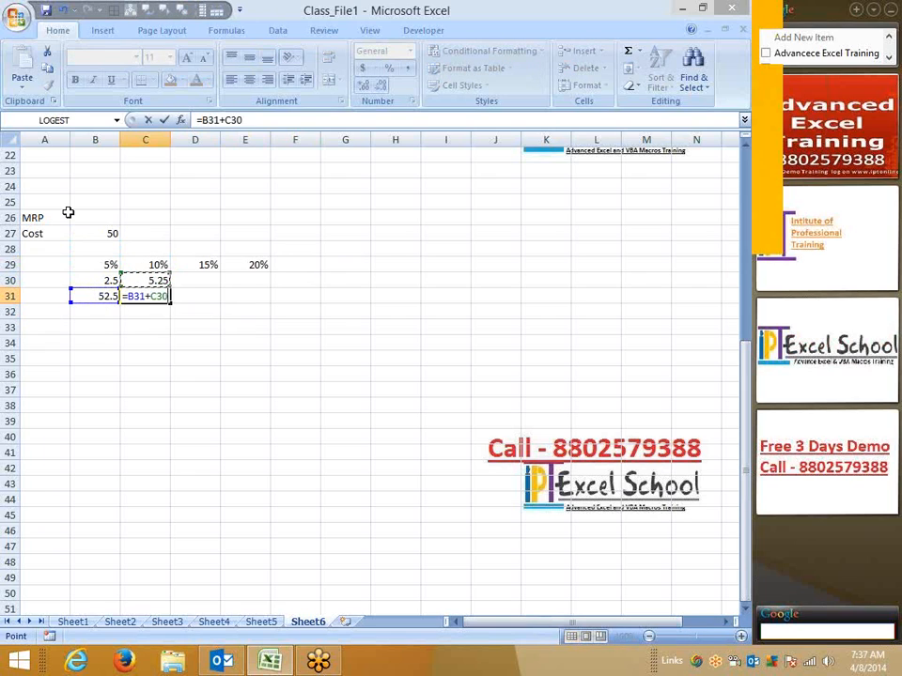
pyautogui.press('Return')
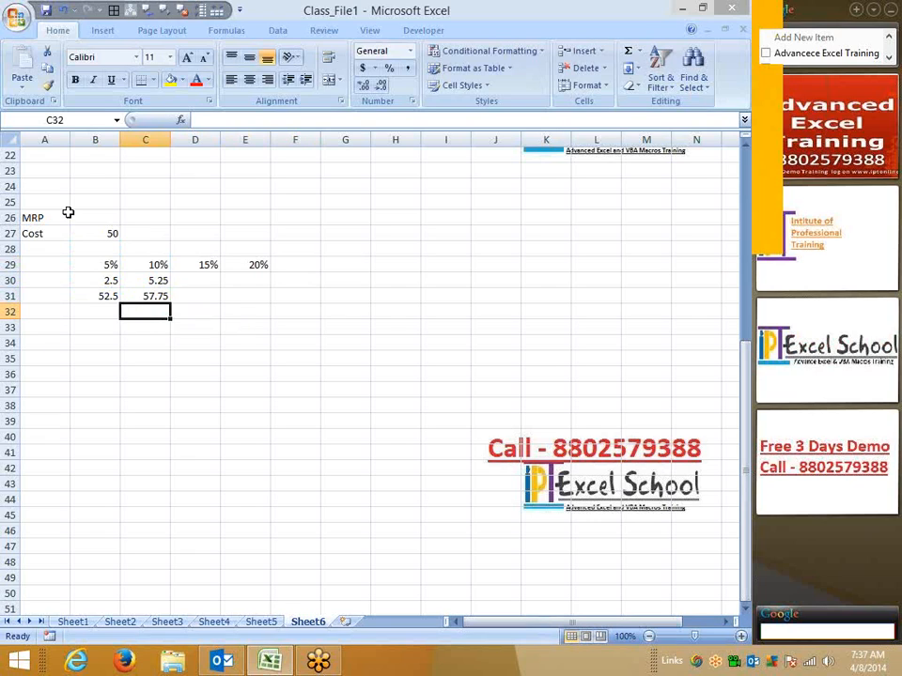
# Calculate the 15% amount on C31 in cell D30 by multiplying C31 by D29.
pyautogui.press('Right')
pyautogui.press('Up')
pyautogui.press('Up')
pyautogui.write('=')
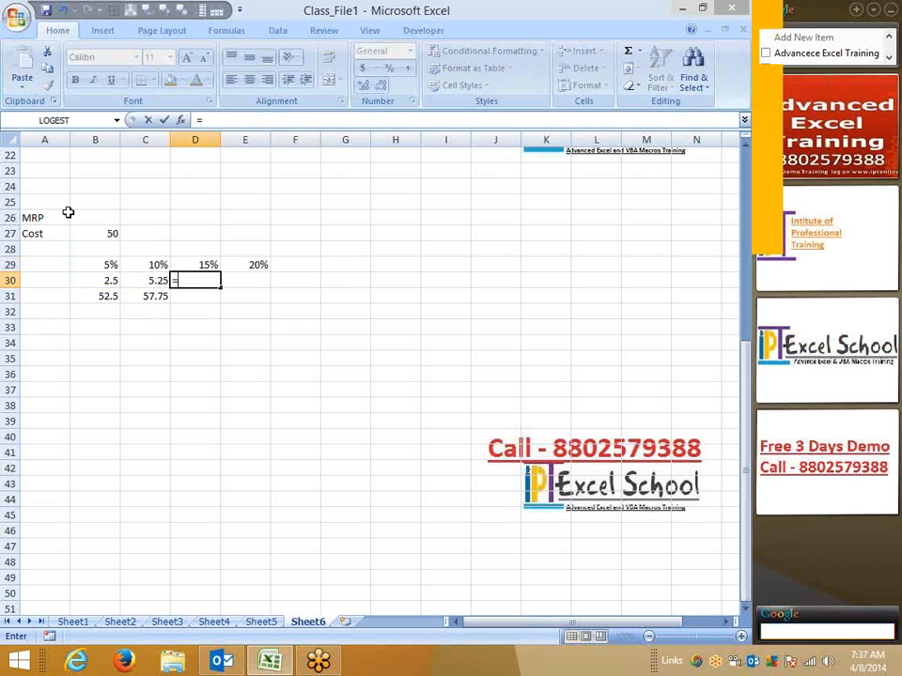
pyautogui.press('Down')
pyautogui.press('Left')
pyautogui.write('*')
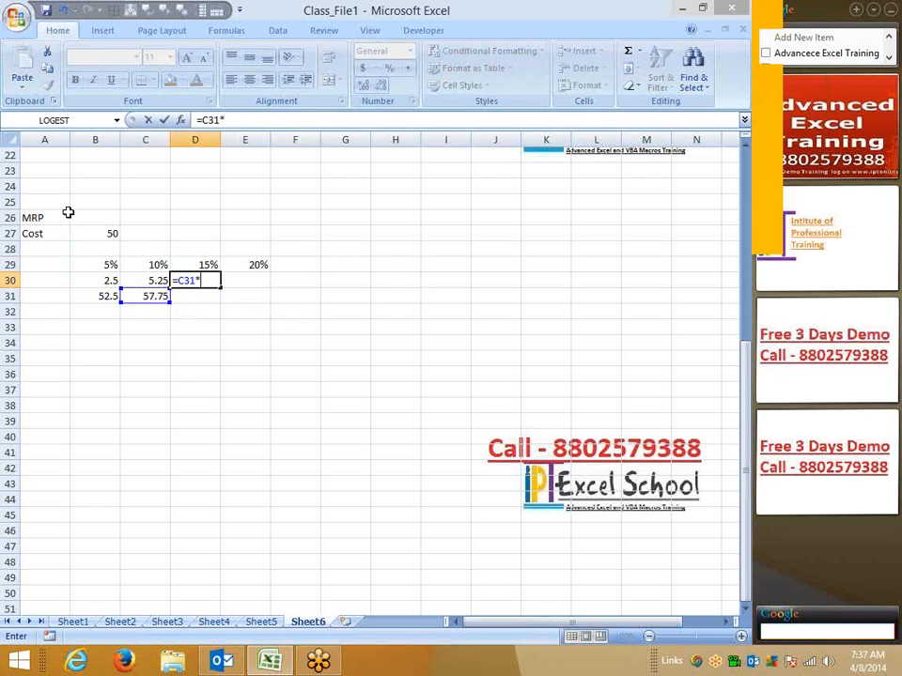
pyautogui.press('Up')
pyautogui.press('Return')
# Add the 15% amount to the running price in cell D31 with the formula +C31+D30.
pyautogui.write('+')
pyautogui.press('Left')
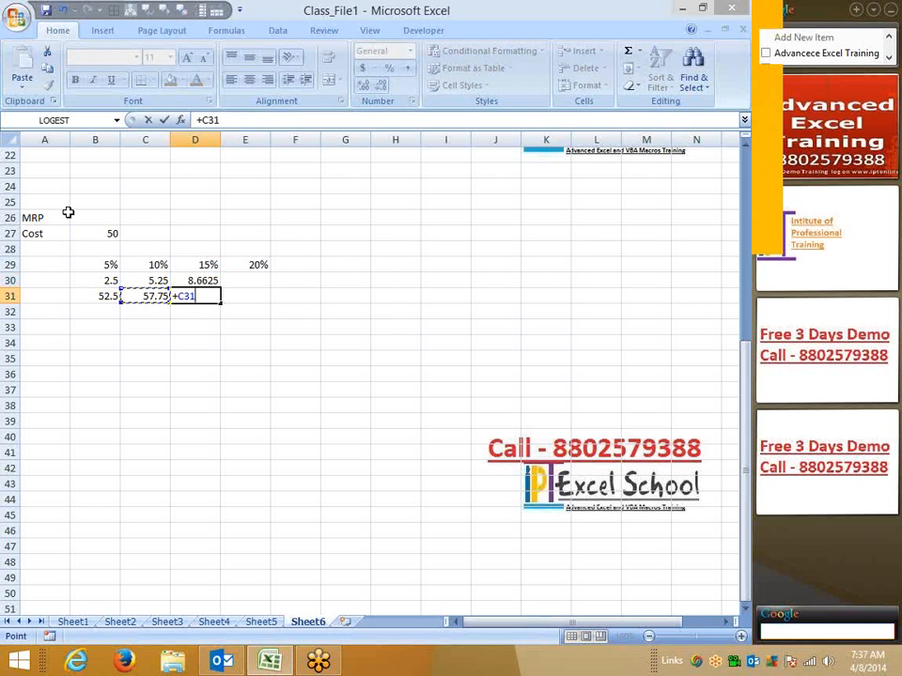
pyautogui.write('+')
pyautogui.press('Up')
pyautogui.press('Return')
pyautogui.press('Up')
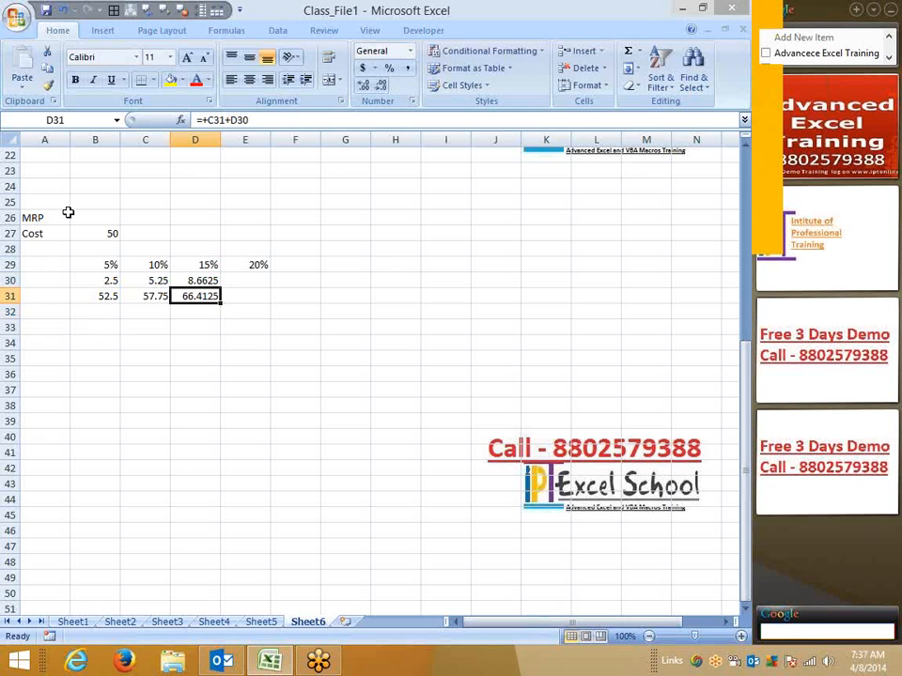
# Try to calculate the 20% amount in cell E30 with the formula =D31+E29.
pyautogui.press('Up')
pyautogui.press('Right')
pyautogui.write('=')
pyautogui.press('Left')
pyautogui.press('Down')
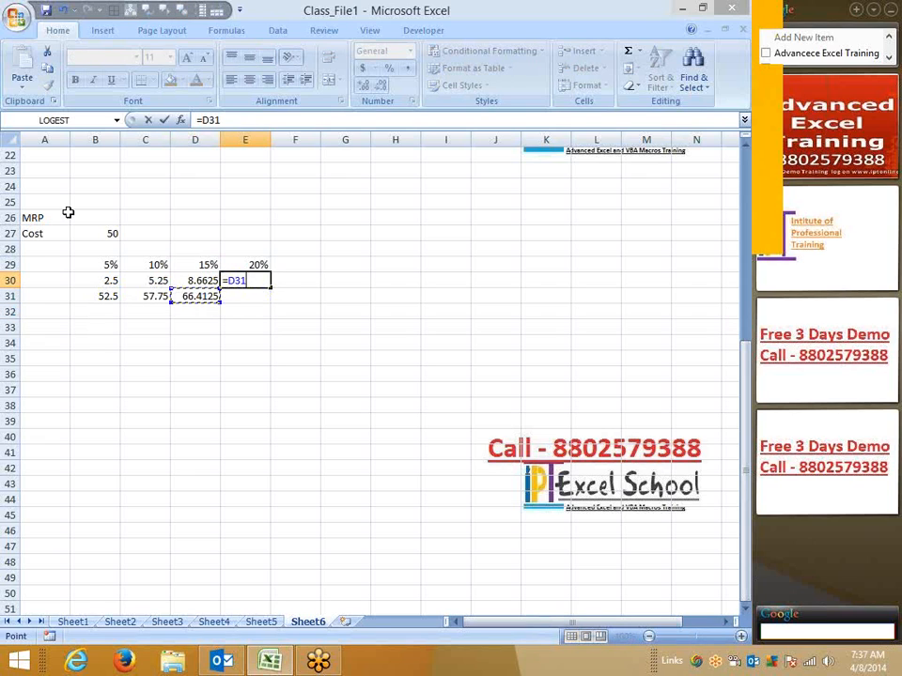
pyautogui.write('+')
pyautogui.press('Up')
pyautogui.press('Return')
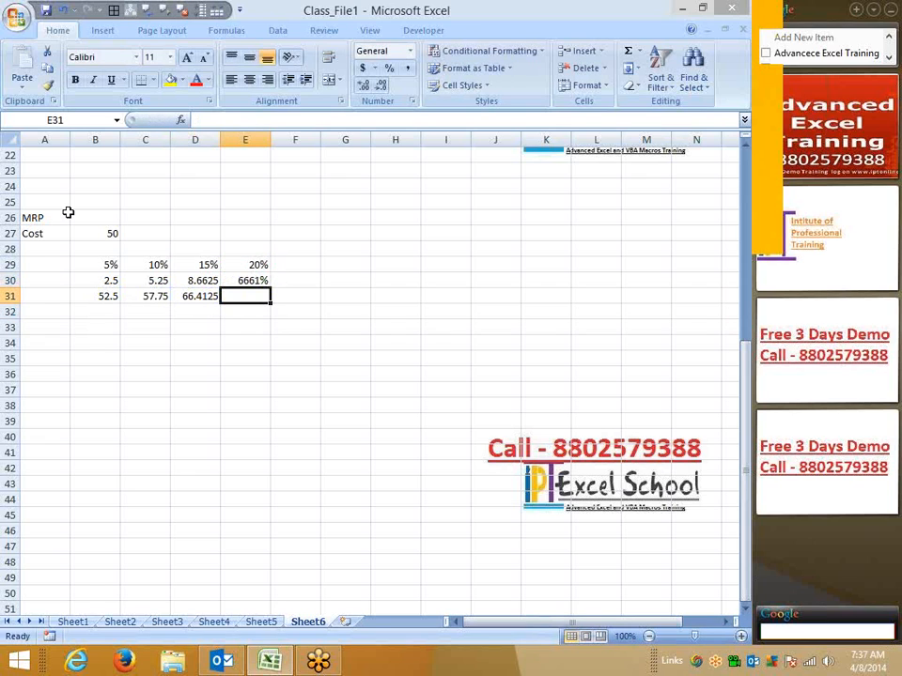
# Set cell E30 to the General number format and calculate its 20% amount by multiplying D31 by E29.
pyautogui.press('Up')
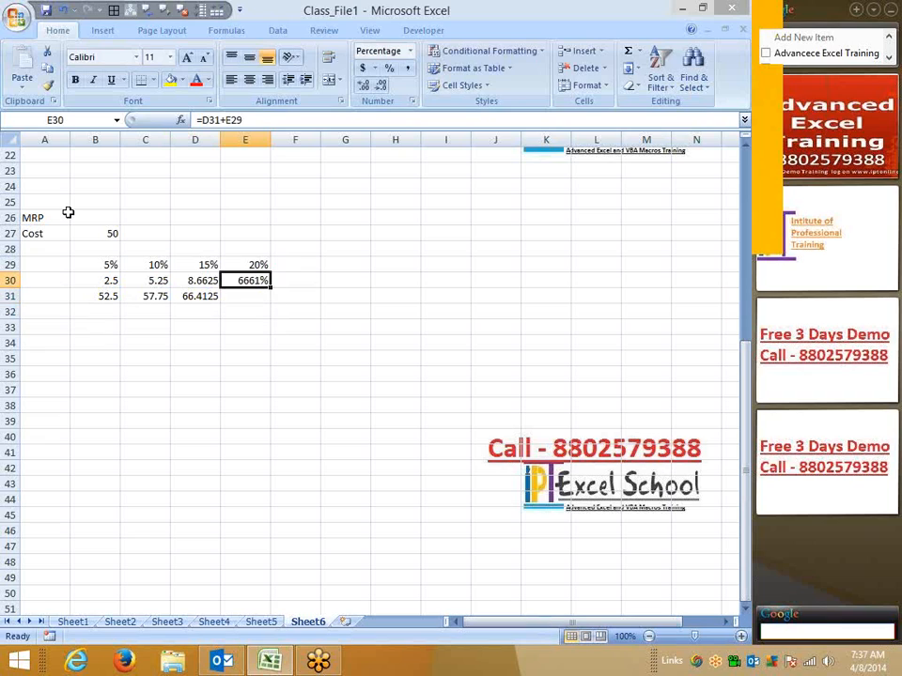
pyautogui.hotkey('ctrl', 'shift', '`')
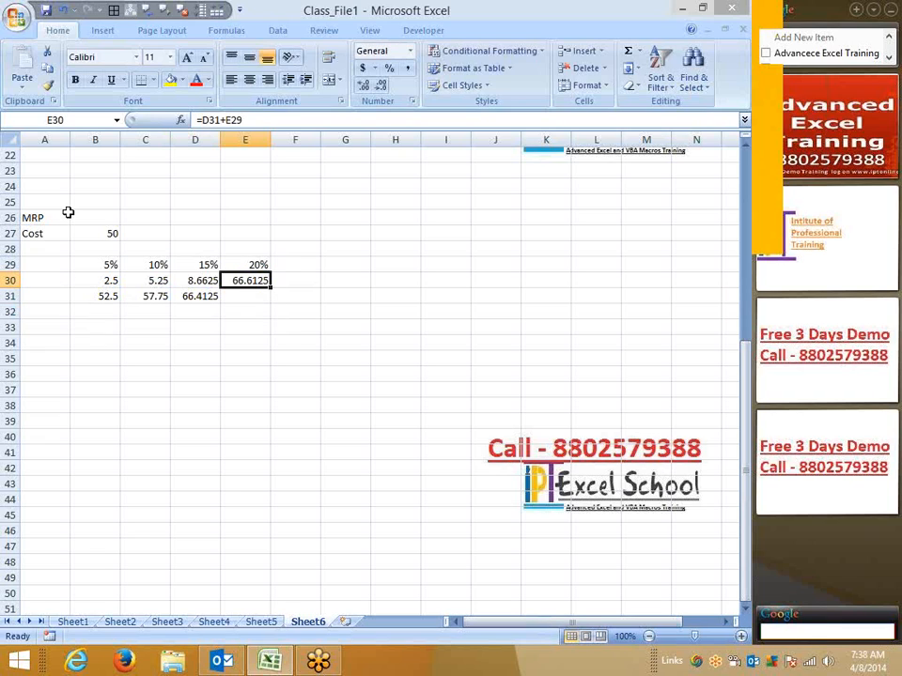
pyautogui.press('F2')
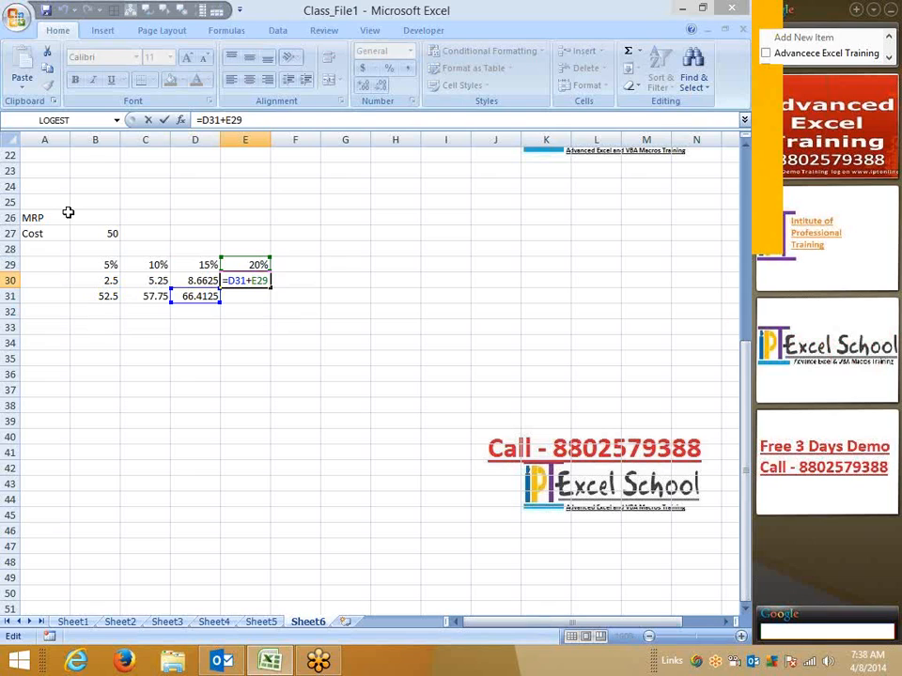
pyautogui.press('Escape')
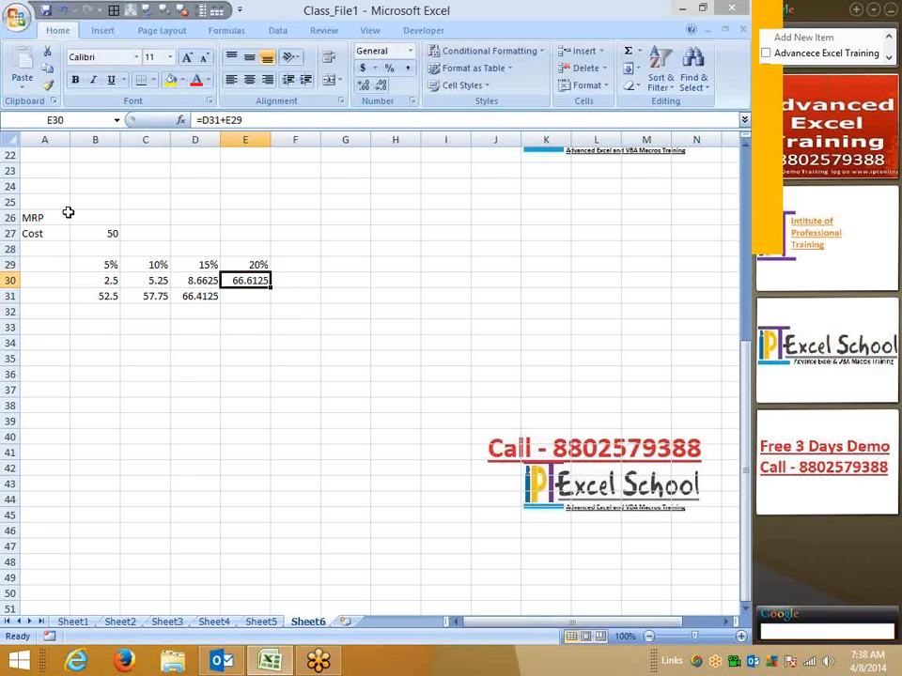
pyautogui.write('=')
pyautogui.press('Left')
pyautogui.press('Down')
pyautogui.write('*')
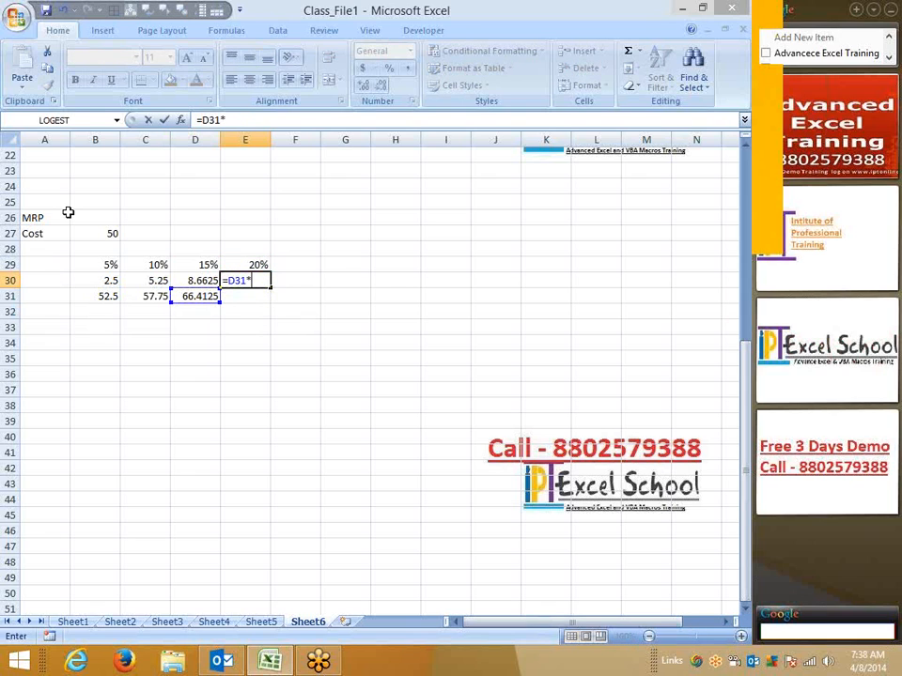
pyautogui.press('Up')
pyautogui.press('Return')
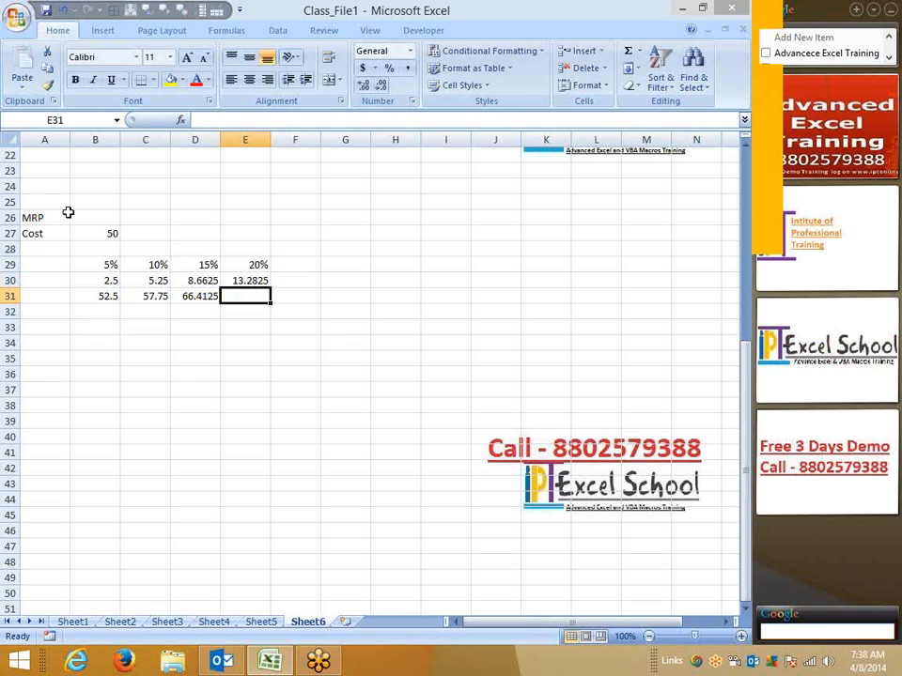
# Add the 20% amount to the running price in cell E31 with the formula =D31+E30.
pyautogui.write('=')
pyautogui.press('Left')
pyautogui.write('+')
pyautogui.press('Up')
pyautogui.press('Return')
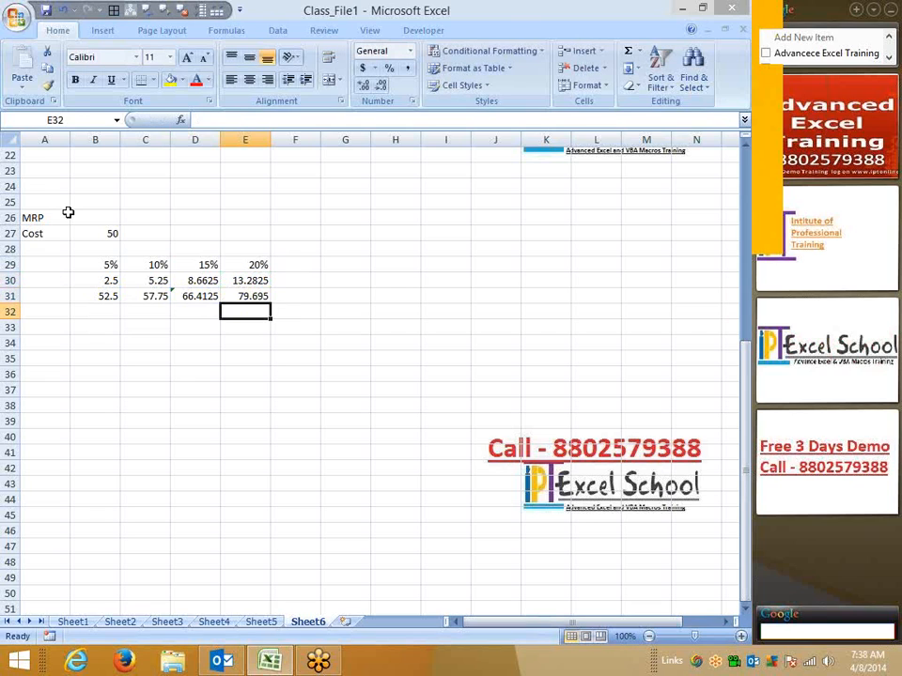
pyautogui.press('Up')
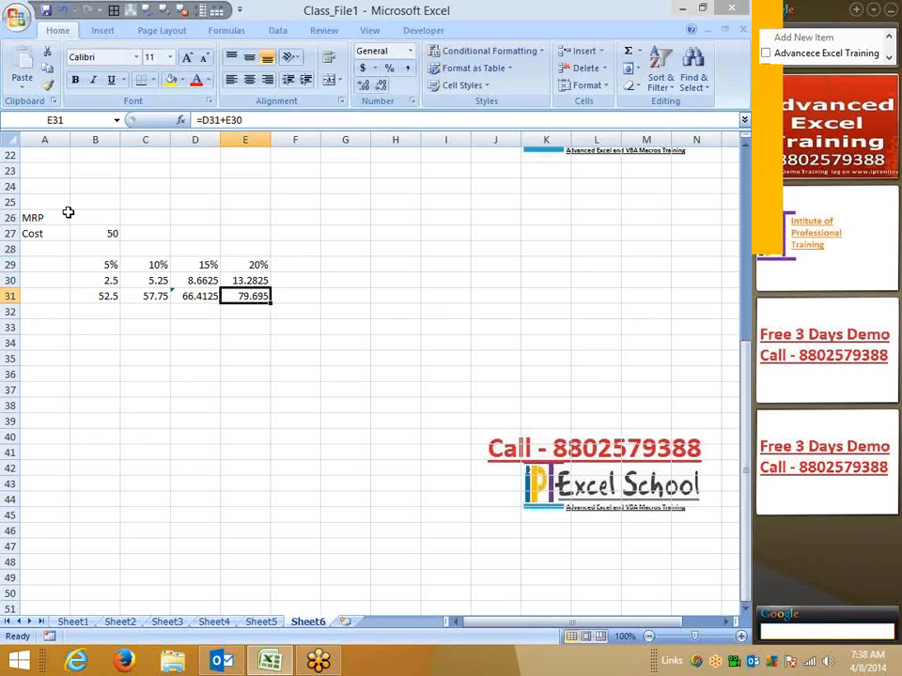
# Review the calculation block B29:E31, the formula in B30 and the row of rates in B29:E29.
pyautogui.hotkey('shift', 'Up')
pyautogui.hotkey('shift', 'Up')
pyautogui.hotkey('shift', 'Left')
pyautogui.hotkey('shift', 'Left')
pyautogui.hotkey('shift', 'Left')
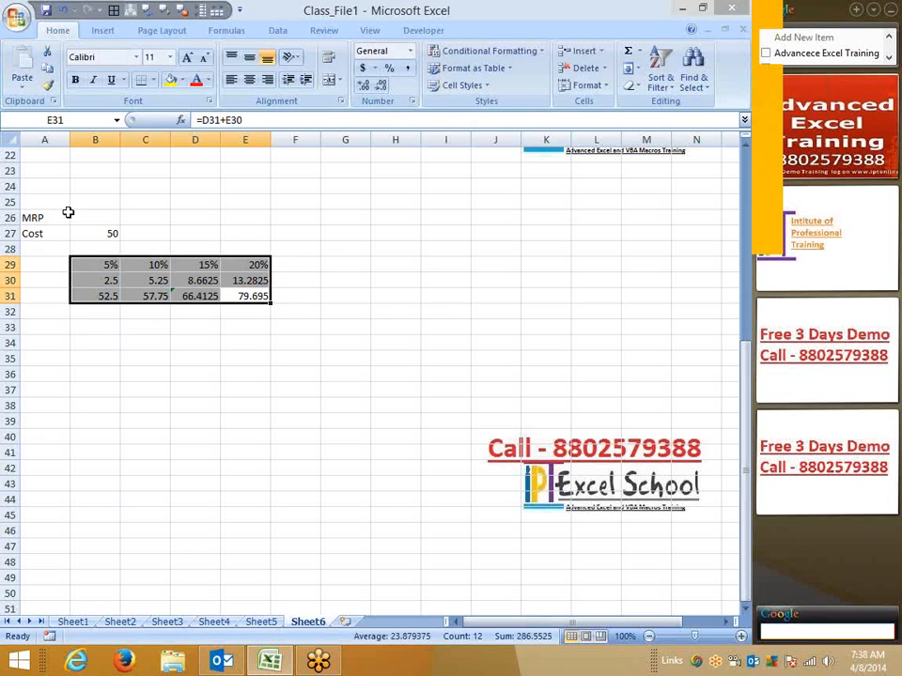
pyautogui.press('Up')
pyautogui.press('Left')
pyautogui.press('Left')
pyautogui.press('Left')
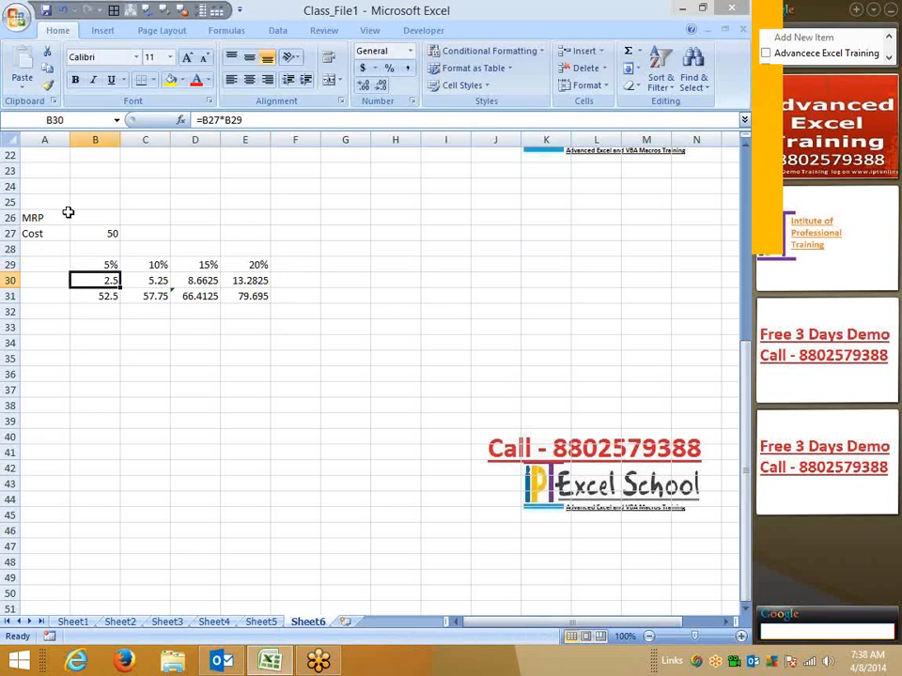
pyautogui.press('Up')
pyautogui.hotkey('shift', 'Right')
pyautogui.hotkey('shift', 'Right')
pyautogui.hotkey('shift', 'Right')
# Replace the B29 reference in cell B30's formula with a fixed rate, making it =B27*5%.
pyautogui.press('Down')
pyautogui.click(263, 119)
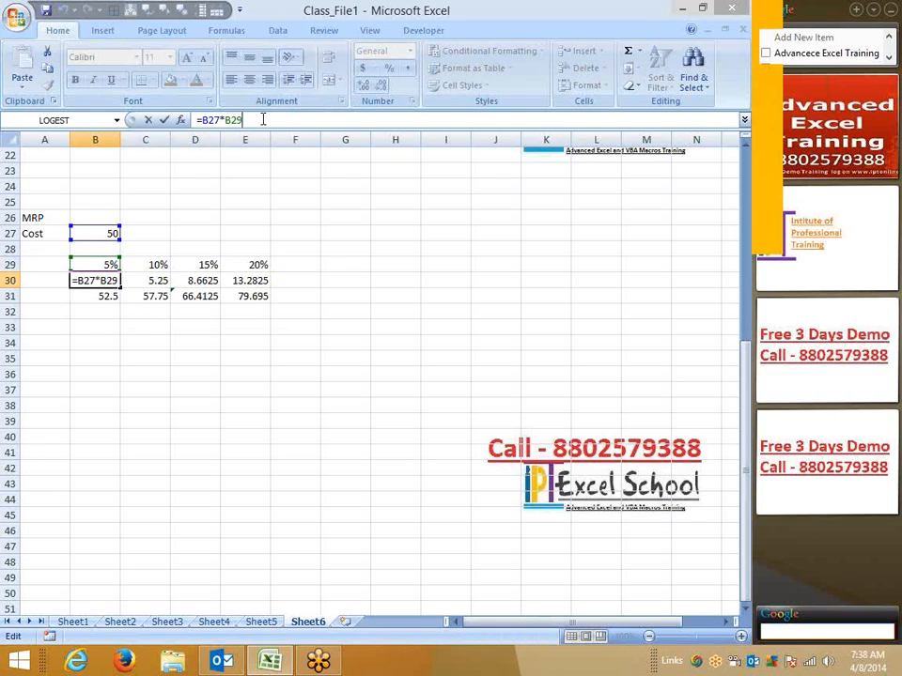
pyautogui.press('BackSpace')
pyautogui.press('BackSpace')
pyautogui.press('BackSpace')
pyautogui.write('5')
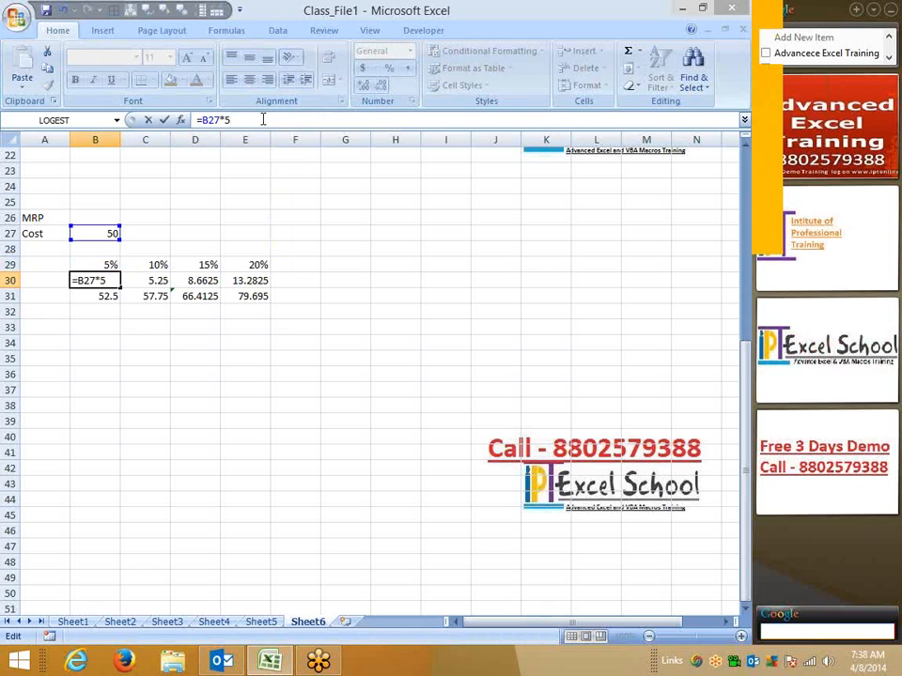
pyautogui.write('%')
pyautogui.press('Return')
pyautogui.press('Up')
pyautogui.press('Right')
pyautogui.press('Left')
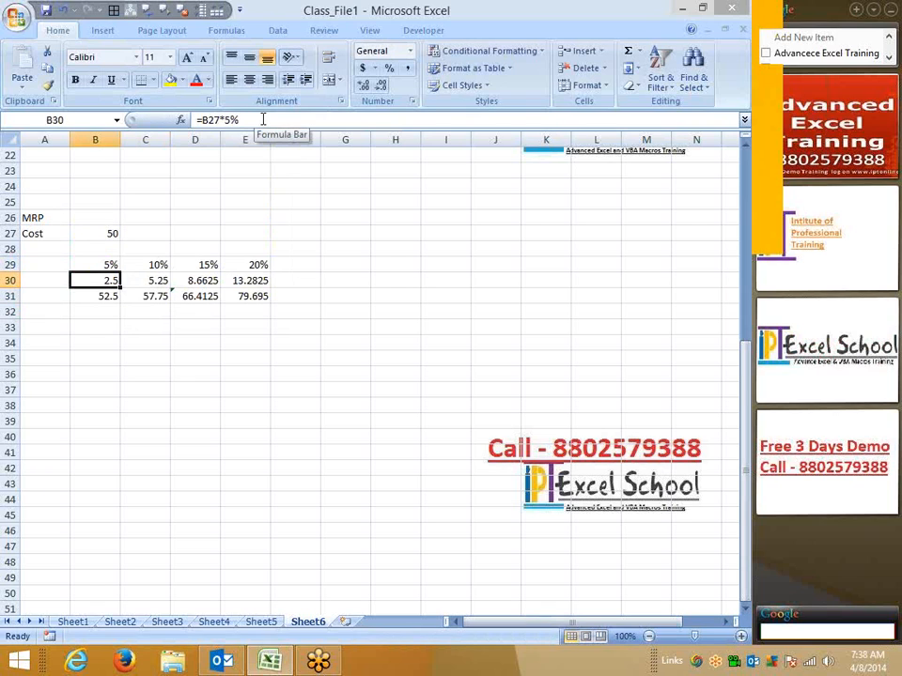
# Replace the C29 reference in cell C30's formula with a fixed rate, making it =B31*10%.
pyautogui.press('Up')
pyautogui.press('Right')
pyautogui.press('Down')
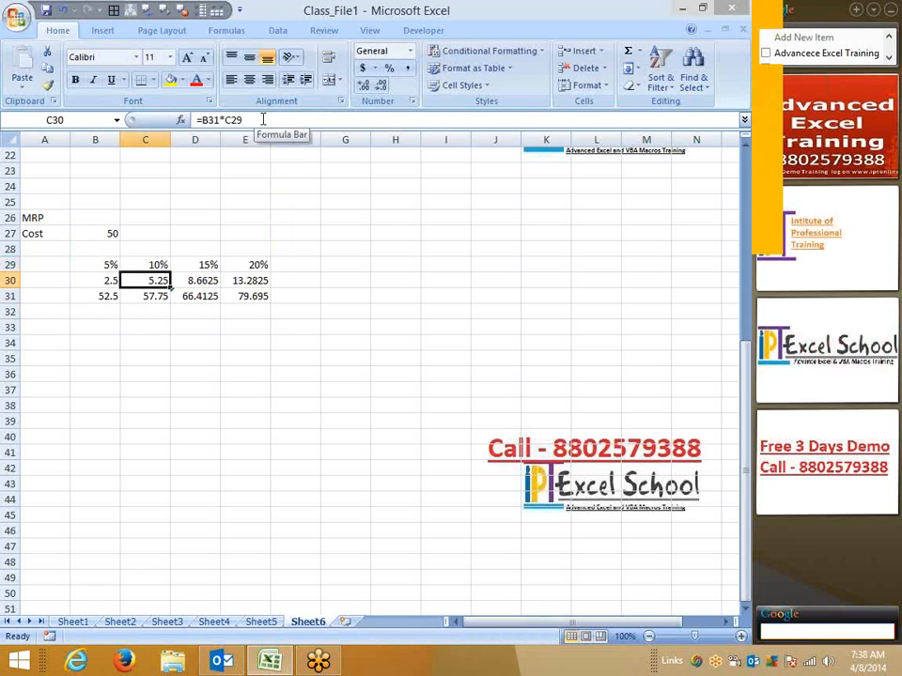
pyautogui.click(263, 119)
pyautogui.press('BackSpace')
pyautogui.press('BackSpace')
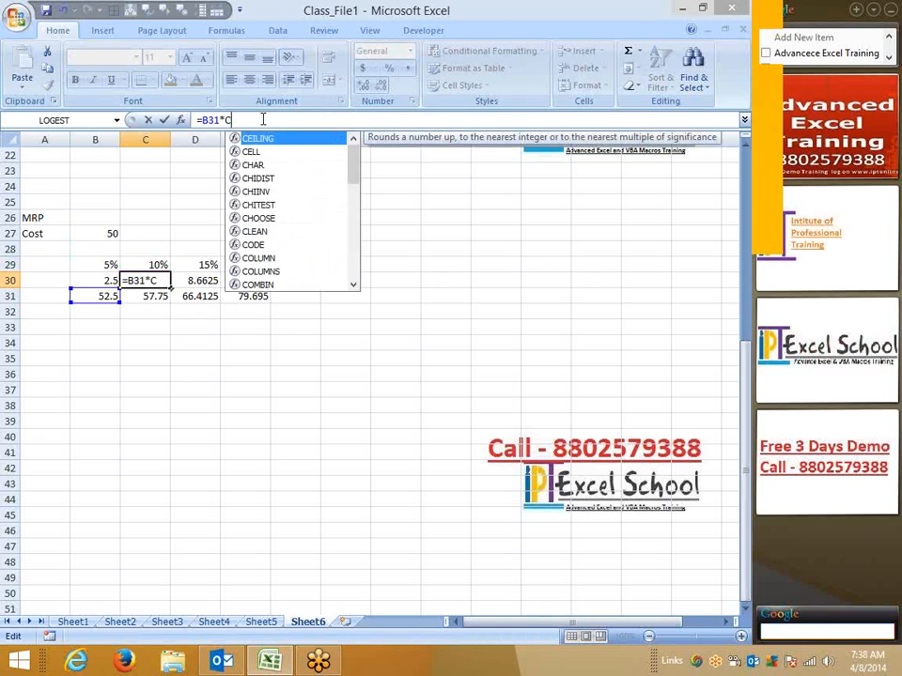
pyautogui.press('BackSpace')
pyautogui.write('10%')
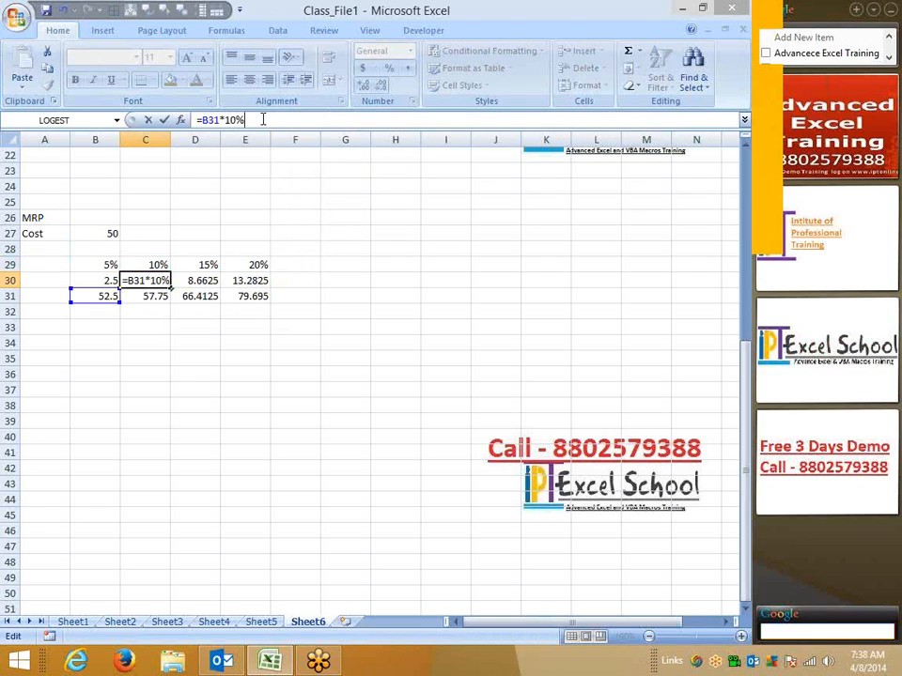
pyautogui.press('Return')
# Replace the D29 reference in cell D30's formula with a fixed rate, making it =C31*15%.
pyautogui.press('Right')
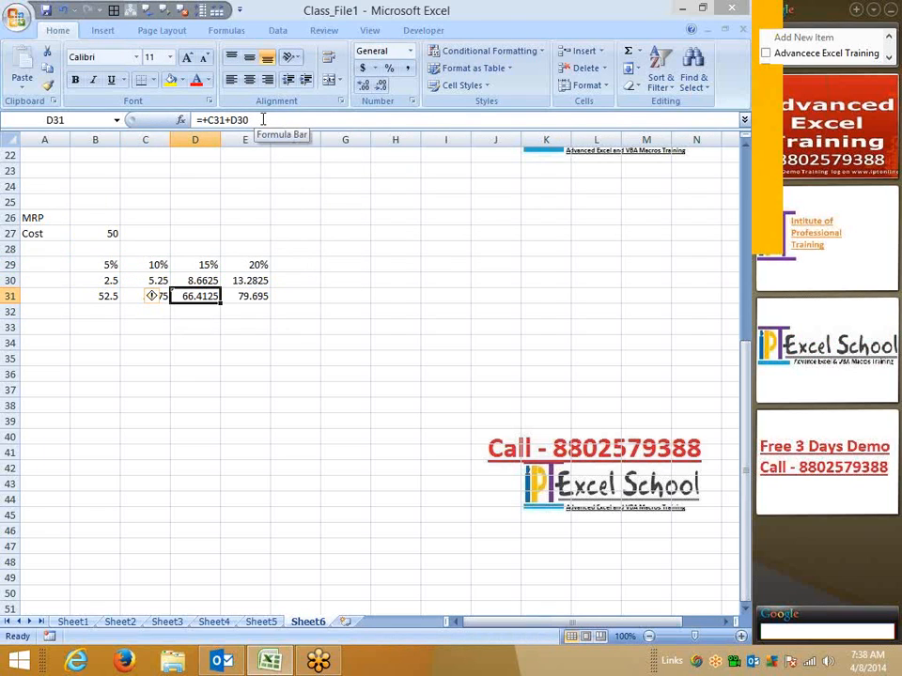
pyautogui.press('Up')
pyautogui.click(263, 119)
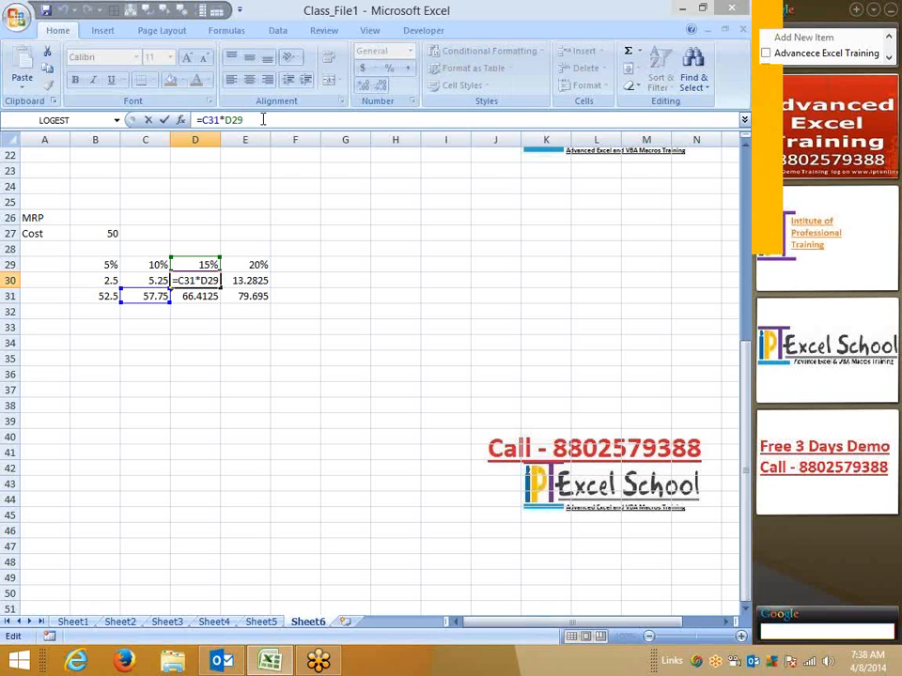
pyautogui.press('BackSpace')
pyautogui.press('BackSpace')
pyautogui.press('BackSpace')
pyautogui.write('15')
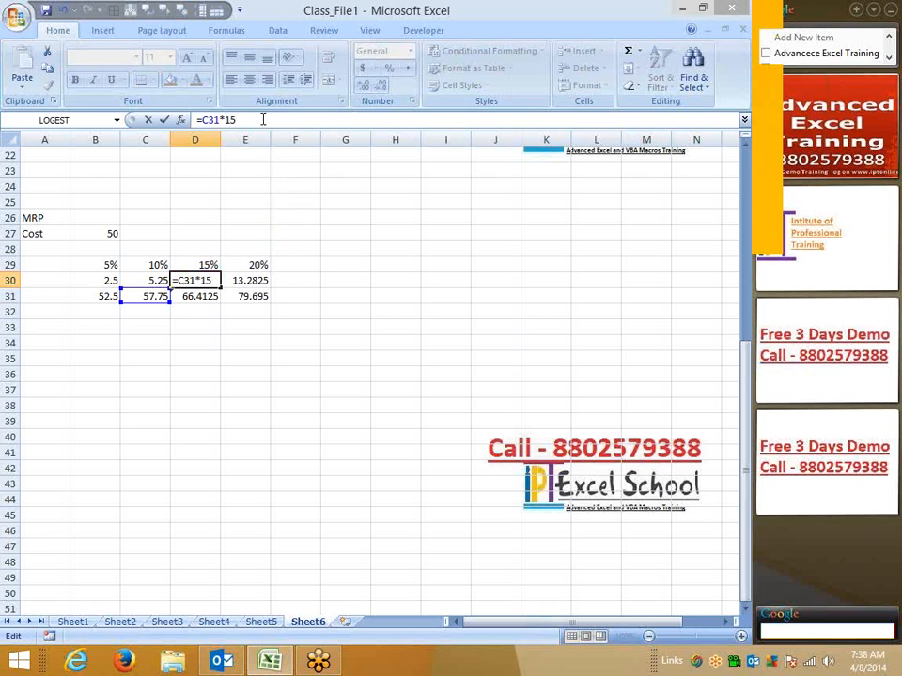
pyautogui.write('%')
pyautogui.press('Return')
# Replace the E29 reference in cell E30's formula with a fixed rate, making it =D31*20%.
pyautogui.press('Up')
pyautogui.press('Right')
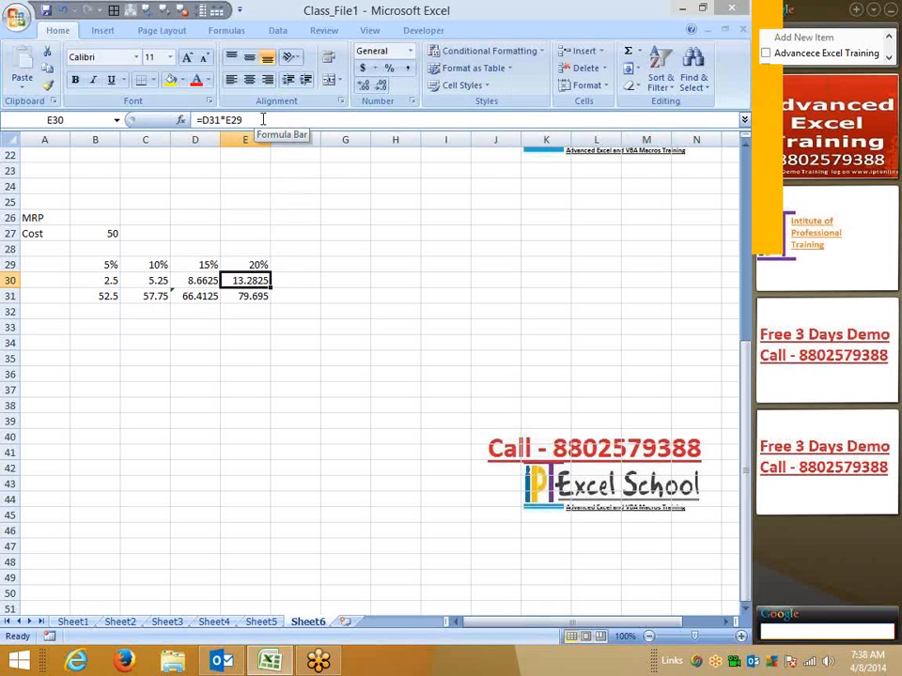
pyautogui.click(263, 120)
pyautogui.press('BackSpace')
pyautogui.press('BackSpace')
pyautogui.press('BackSpace')
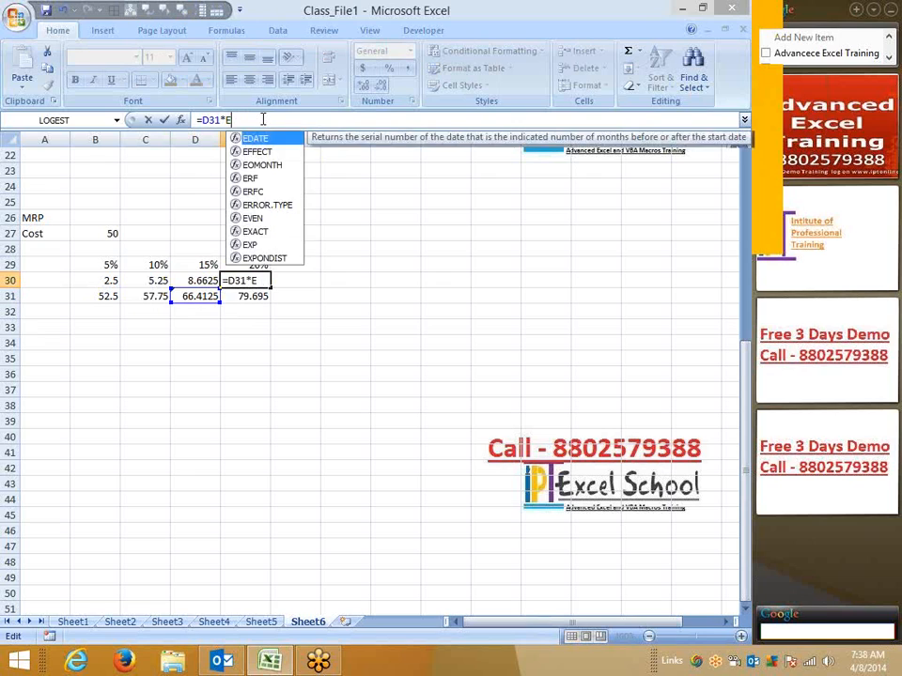
pyautogui.write('20%')
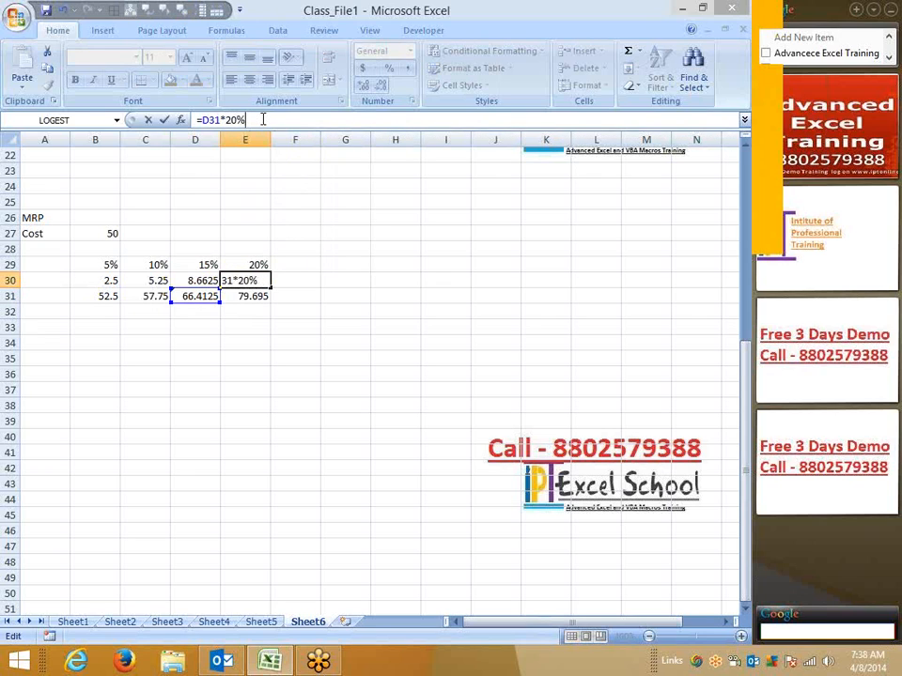
pyautogui.press('Return')
# Delete the four percentage rates in cells B29:E29.
pyautogui.press('Up')
pyautogui.press('Up')
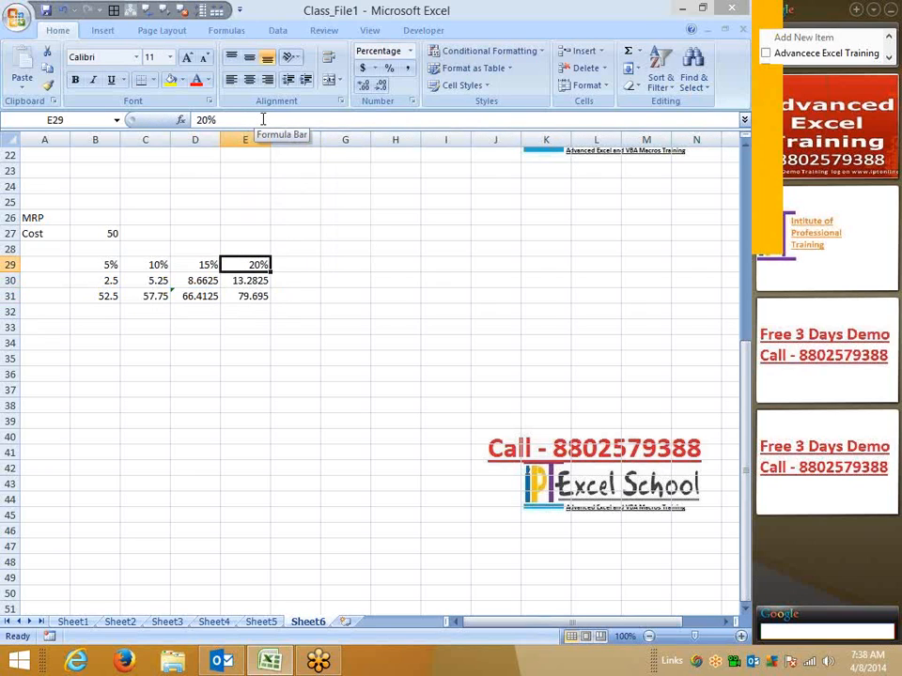
pyautogui.hotkey('shift', 'Left')
pyautogui.hotkey('shift', 'Left')
pyautogui.hotkey('shift', 'Left')
pyautogui.press('Delete')
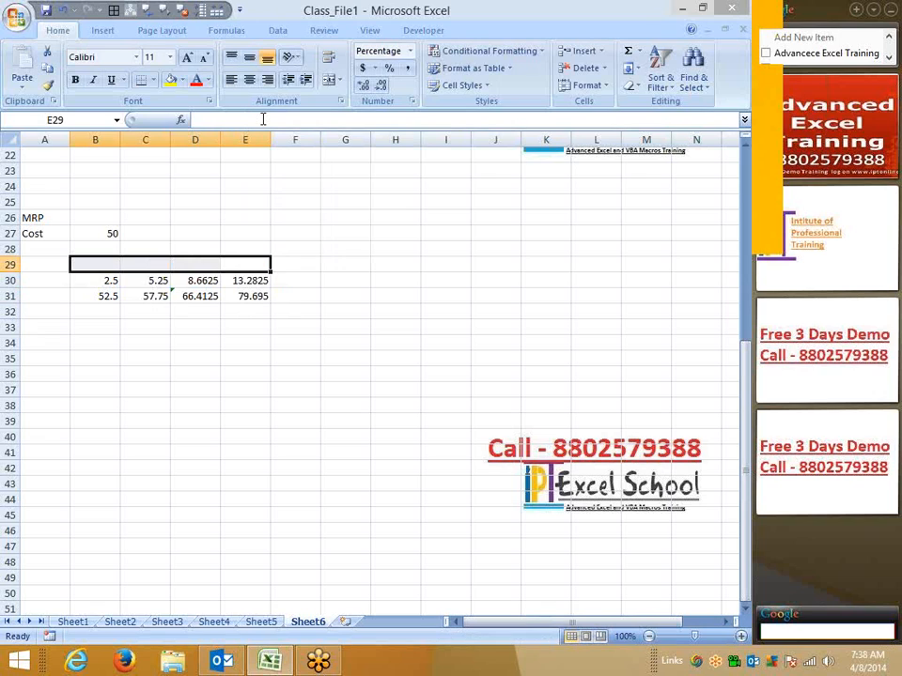
# Examine the formulas behind the 5% amount in cell B30 and the running price in B31.
pyautogui.press('Down')
pyautogui.press('Left')
pyautogui.press('Left')
pyautogui.press('Left')
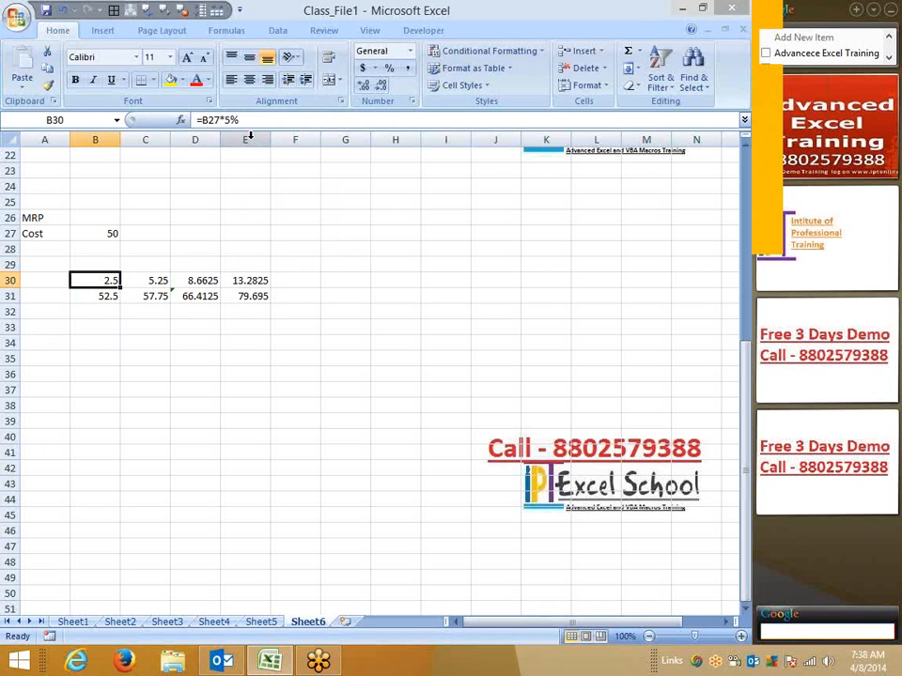
pyautogui.moveTo(242, 122); pyautogui.dragTo(222, 123)
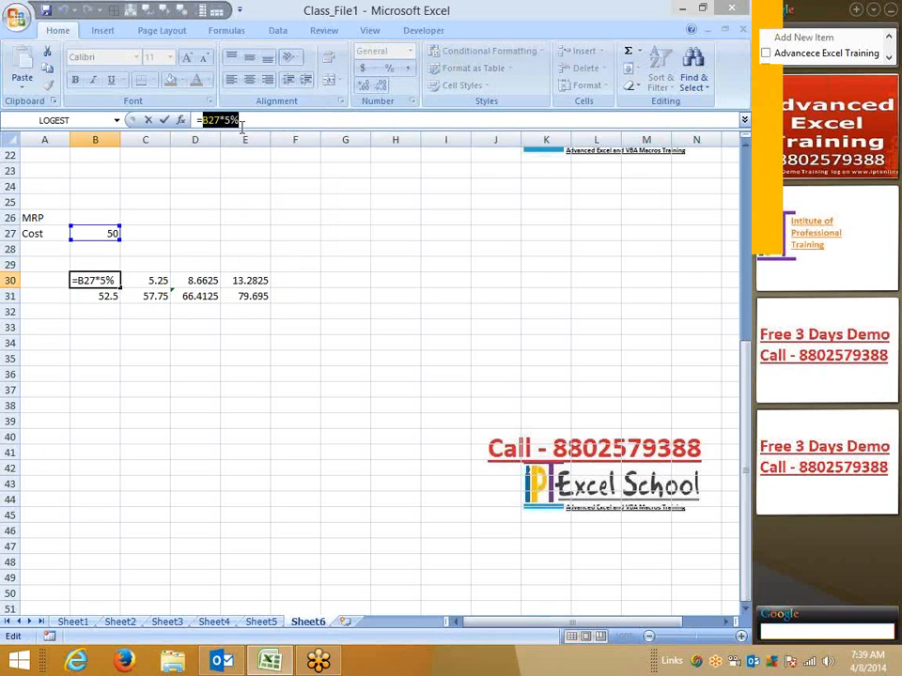
pyautogui.press('Escape')
pyautogui.click(95, 292)
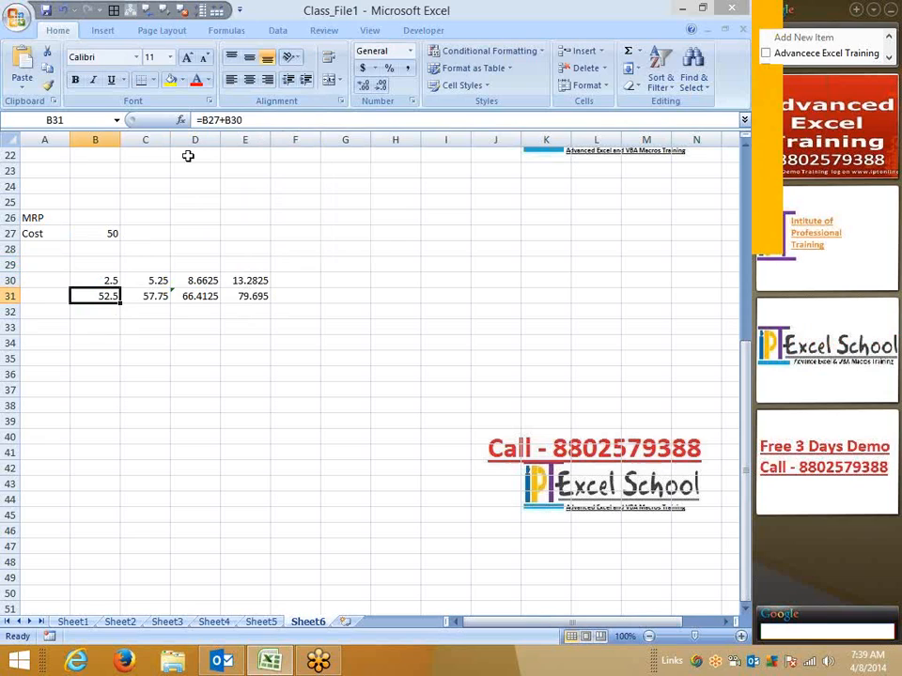
# Replace the B30 reference in cell B31's formula with the 5% calculation, making it =B27+B27*5%.
pyautogui.doubleClick(236, 120)
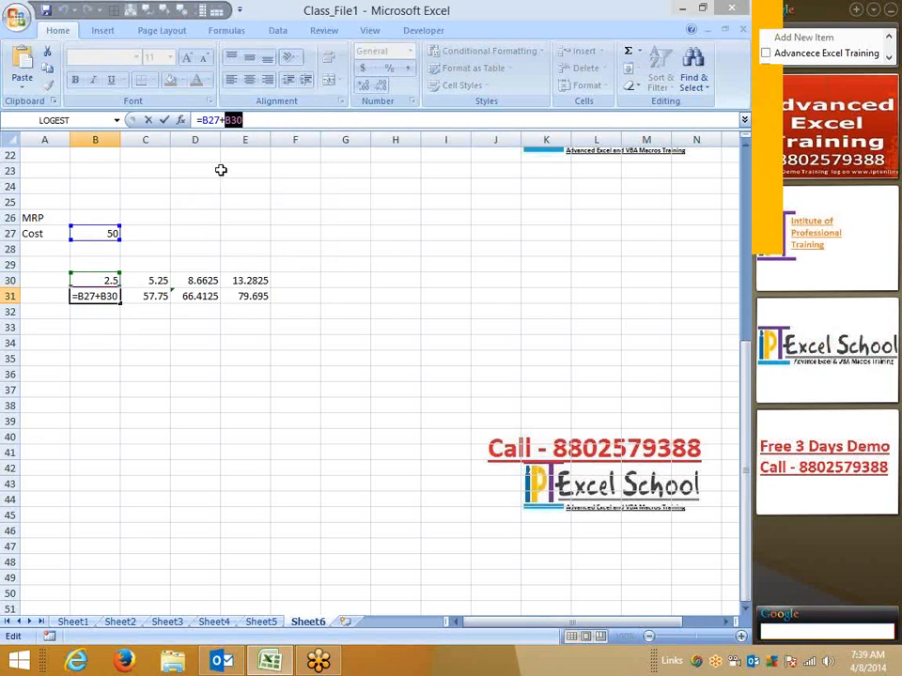
pyautogui.write('B27*5%')
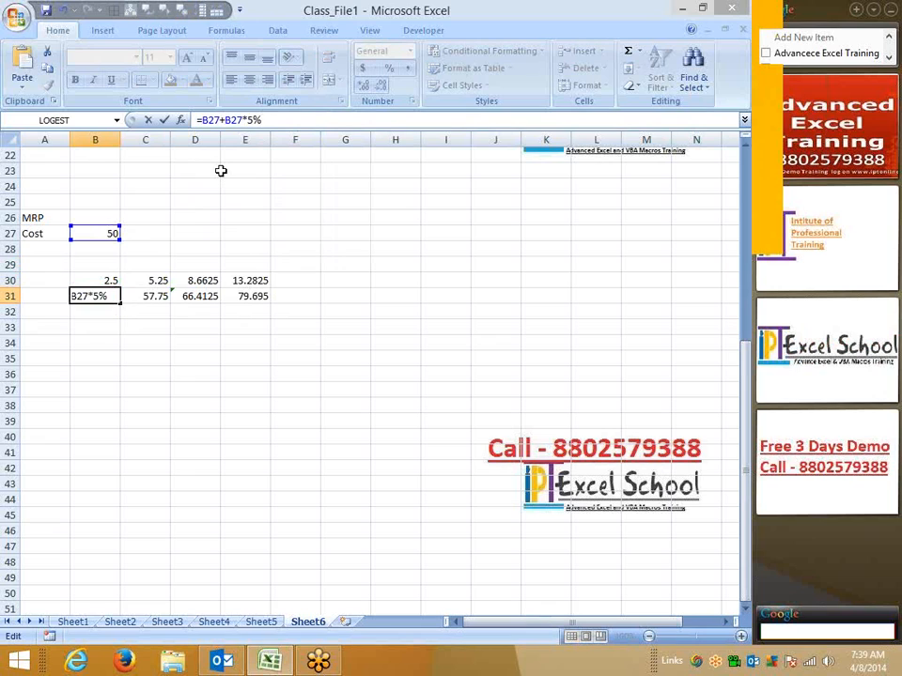
pyautogui.press('Return')
pyautogui.click(107, 282)
pyautogui.click(159, 282)
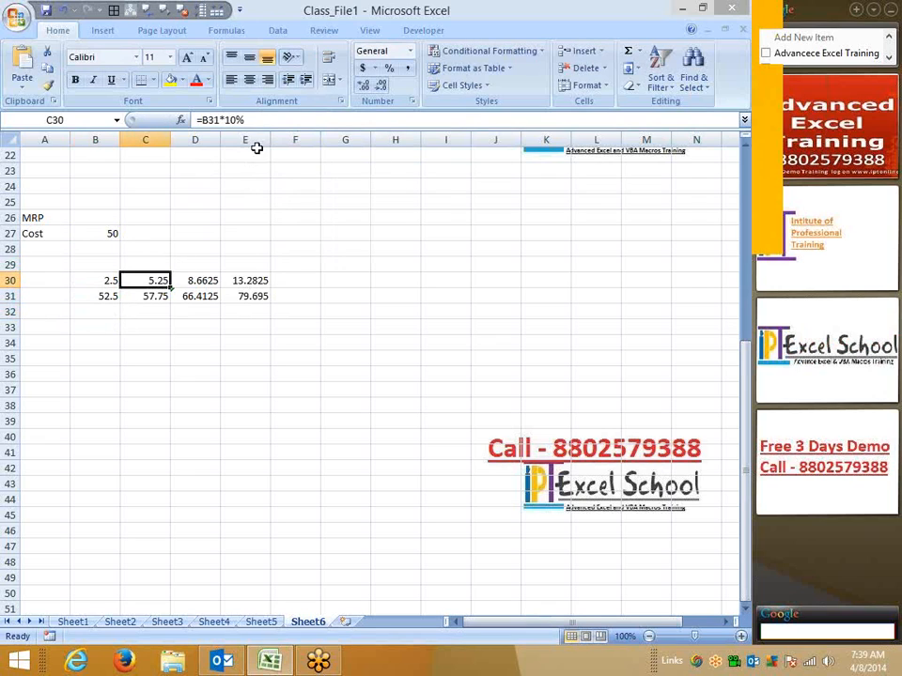
pyautogui.moveTo(248, 121); pyautogui.dragTo(203, 121)
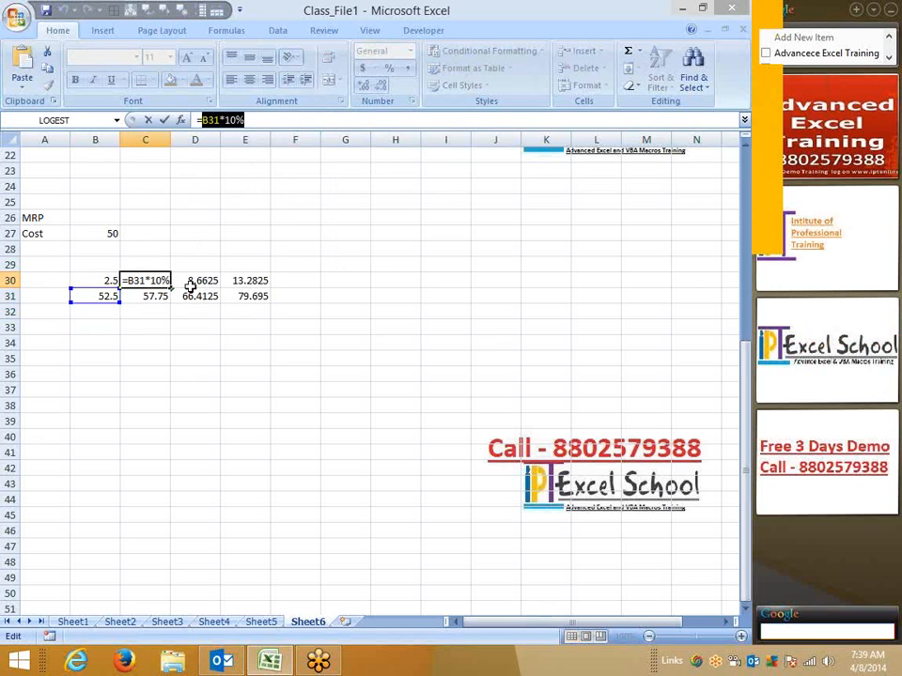
pyautogui.press('Escape')
# Enclose the 5% calculation in cell B31's formula in parentheses, making it =B27+(B27*5%).
pyautogui.click(106, 298)
pyautogui.click(226, 120)
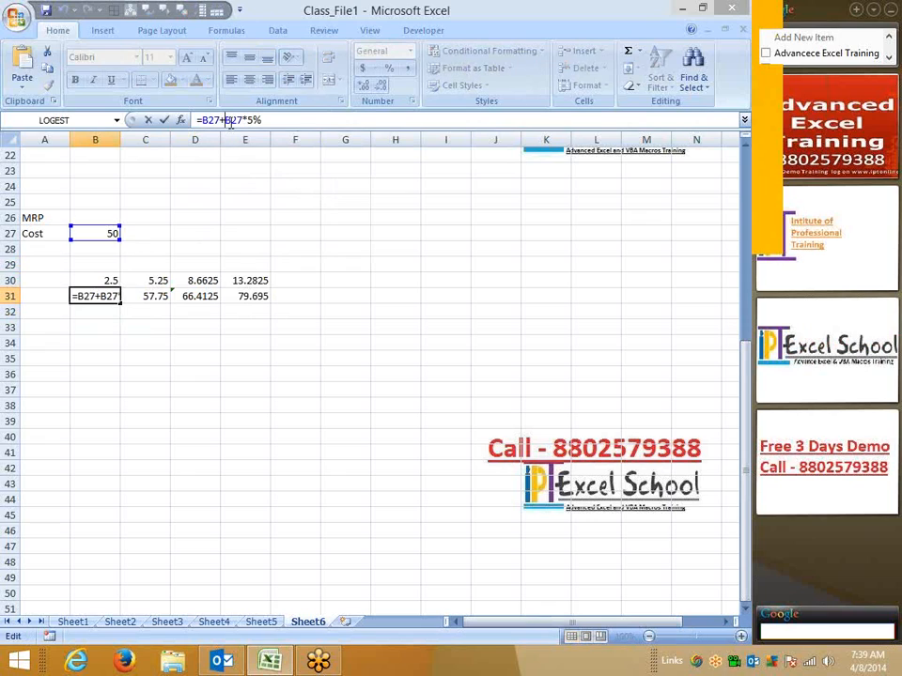
pyautogui.write(')')
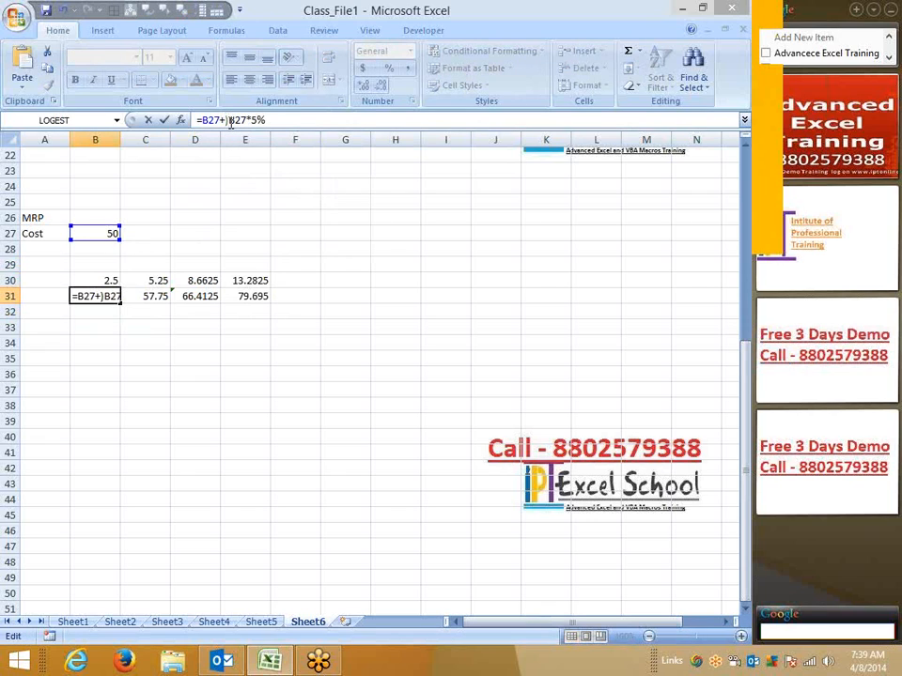
pyautogui.press('BackSpace')
pyautogui.write('(')
pyautogui.write(')')
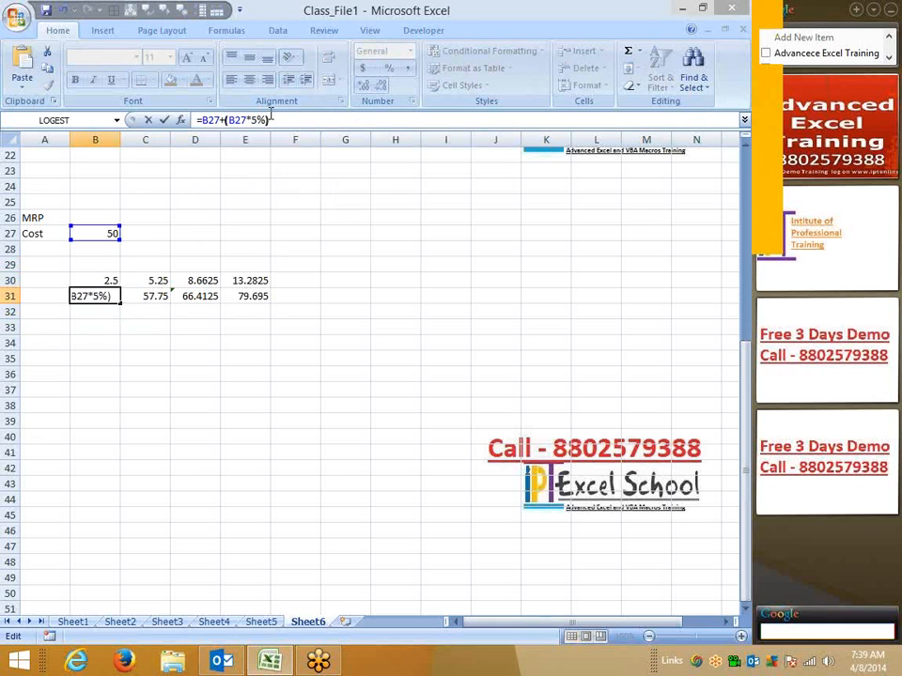
pyautogui.press('Return')
pyautogui.press('Up')
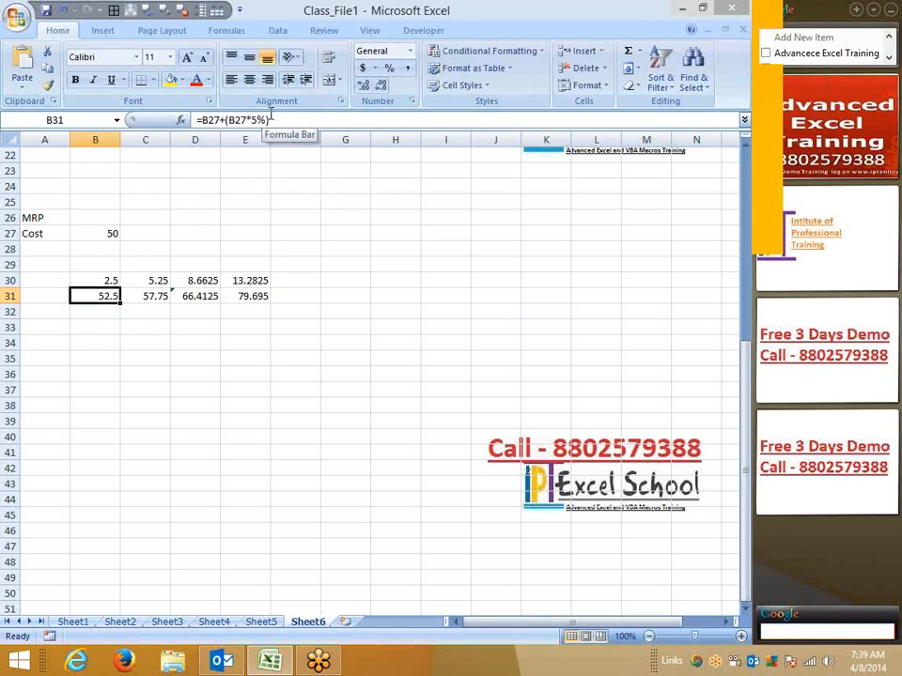
# Copy the expression from cell C30 and substitute it for the C30 reference in C31, making it =B31+(B31*10%).
pyautogui.press('Up')
pyautogui.press('Right')
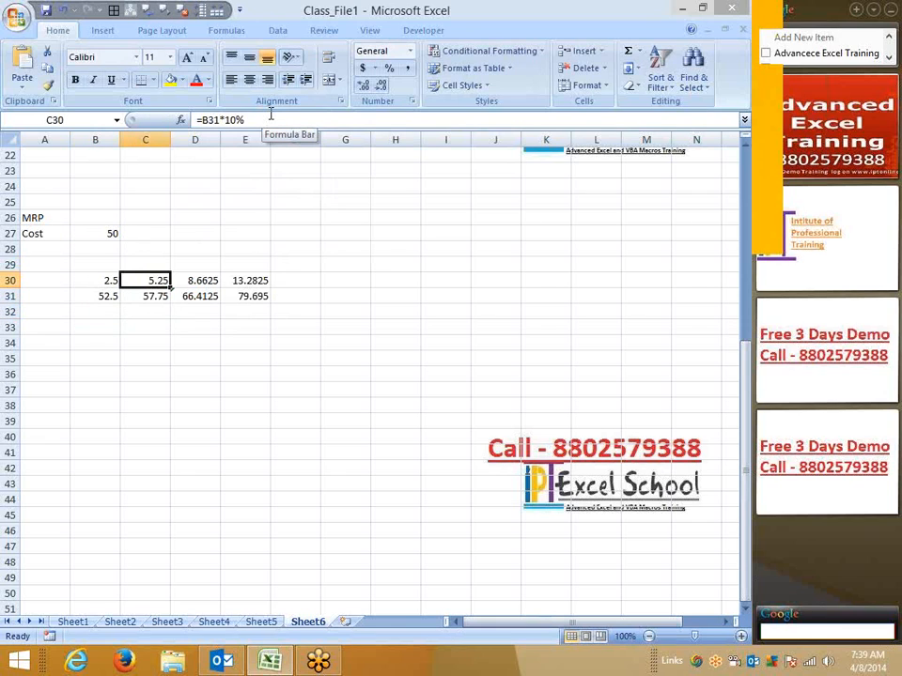
pyautogui.moveTo(248, 120); pyautogui.dragTo(202, 120)
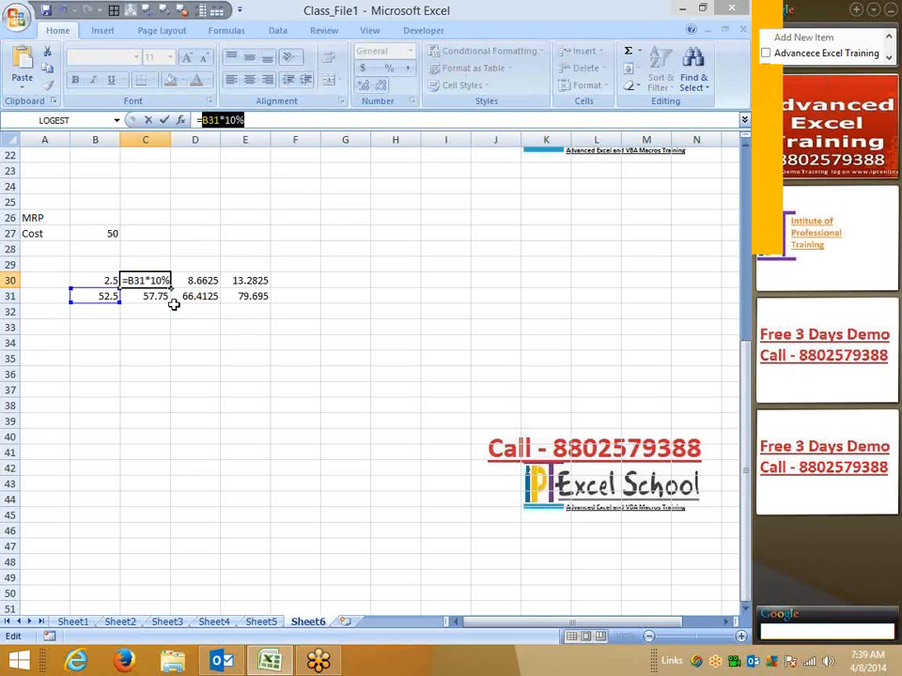
pyautogui.press('Return')
pyautogui.click(249, 120)
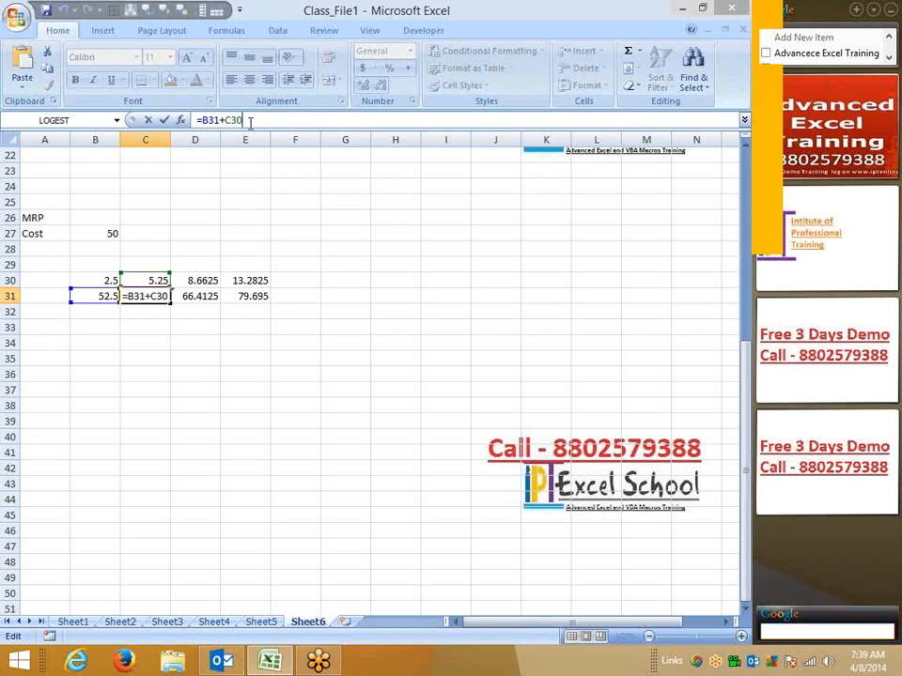
pyautogui.press('BackSpace')
pyautogui.press('BackSpace')
pyautogui.press('BackSpace')
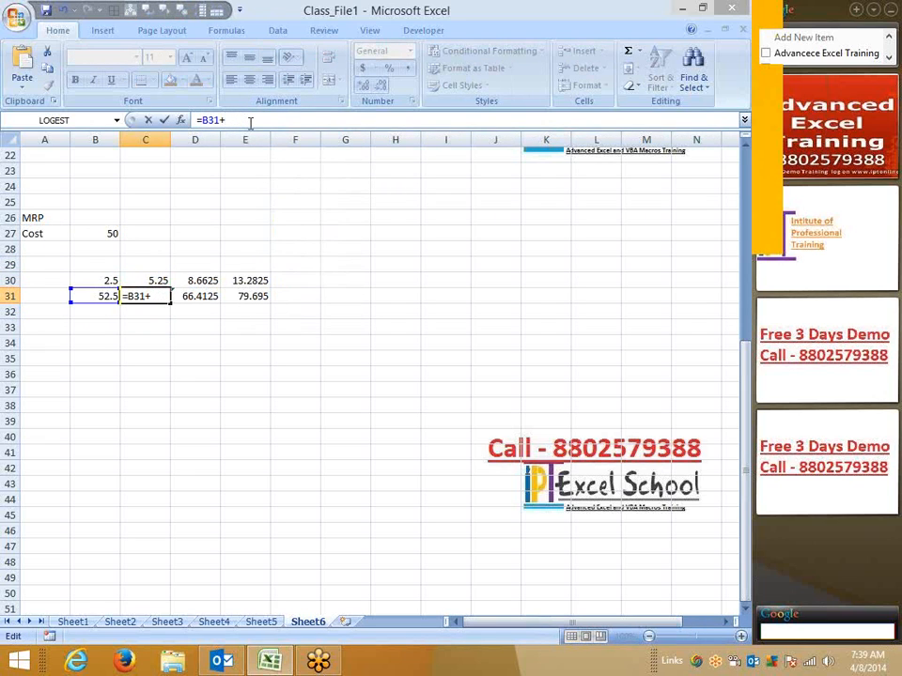
pyautogui.write('(B31*10%')
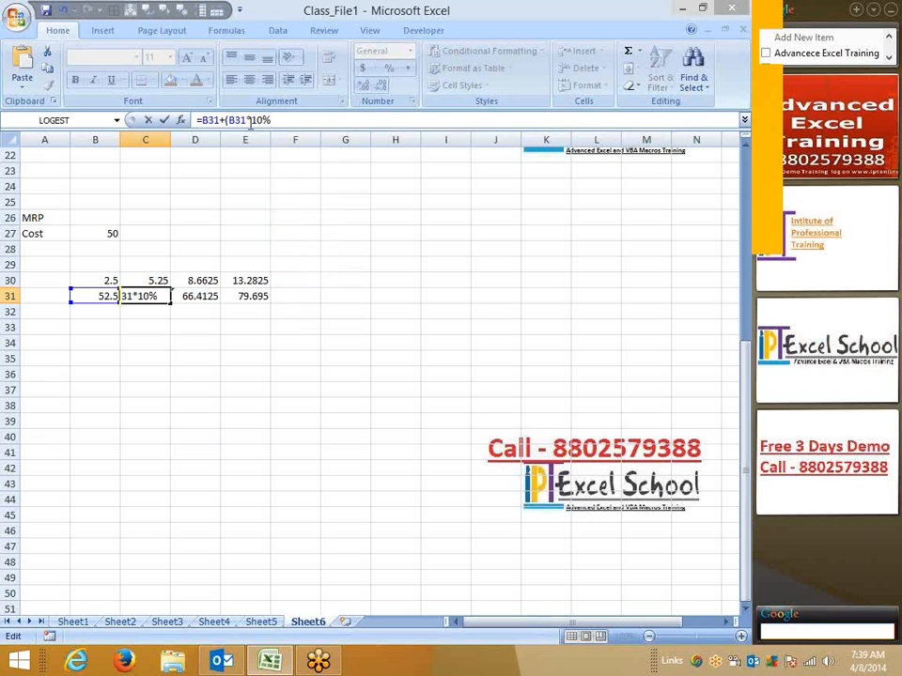
pyautogui.write(')')
pyautogui.press('Return')
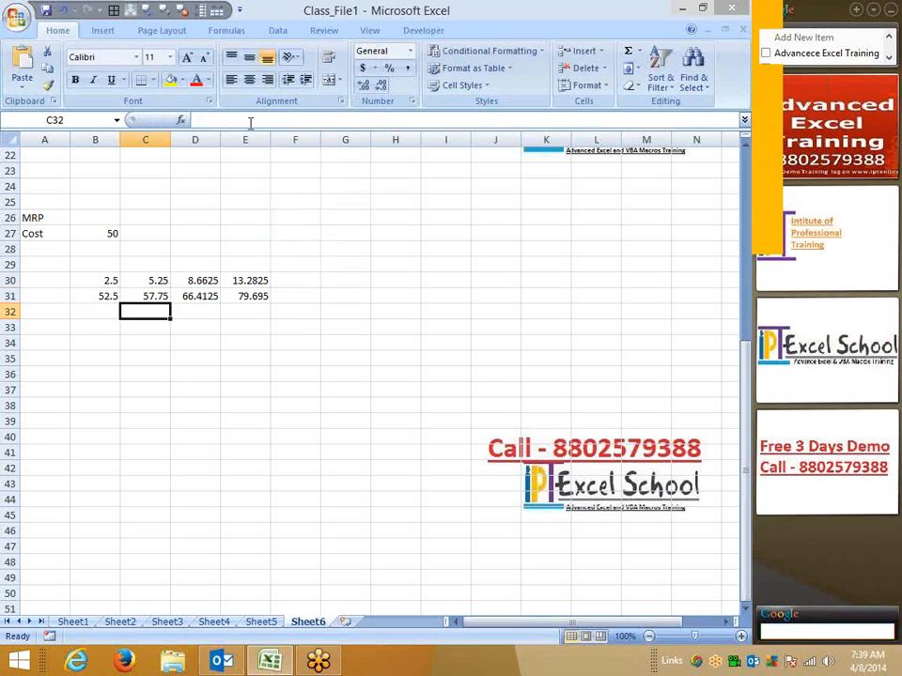
# Copy the expression from cell D30 and substitute it for the D30 reference in D31, making it =+C31+(C31*15%).
pyautogui.press('Up')
pyautogui.press('Right')
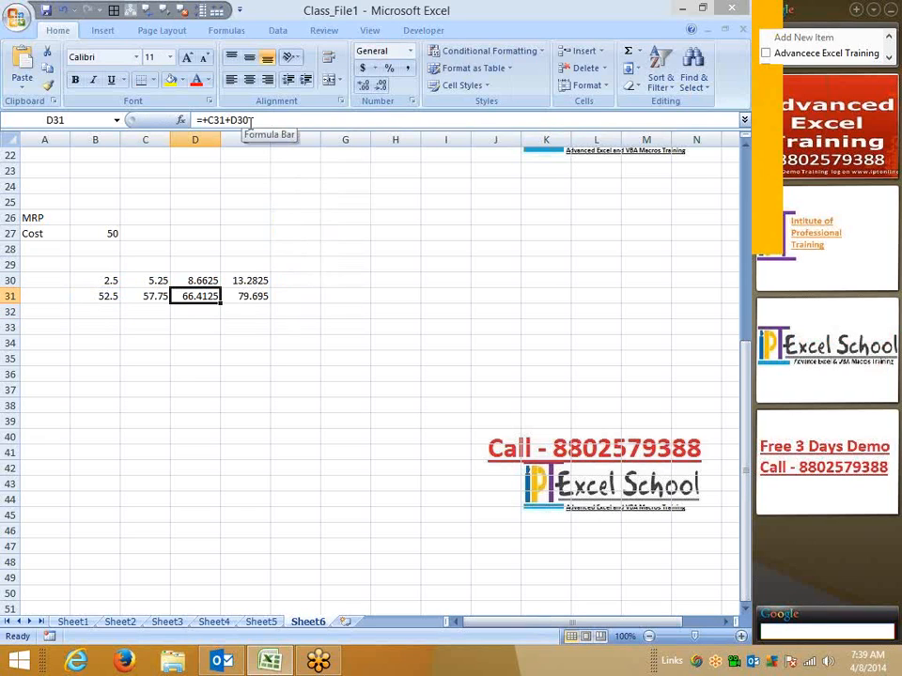
pyautogui.click(195, 279)
pyautogui.click(254, 120)
pyautogui.moveTo(253, 120); pyautogui.dragTo(209, 120)
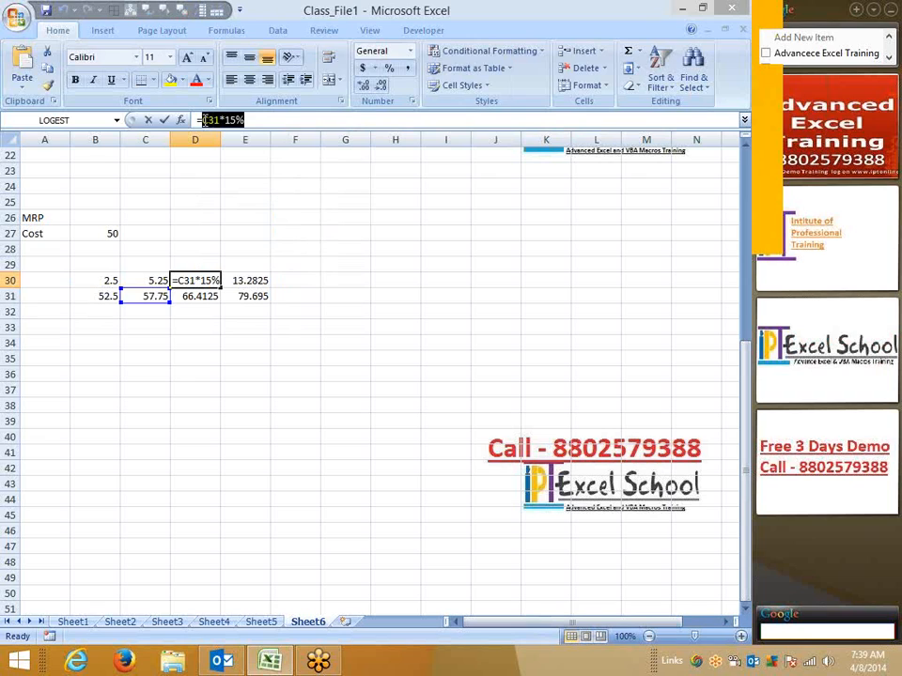
pyautogui.press('Escape')
pyautogui.click(200, 299)
pyautogui.click(252, 121)
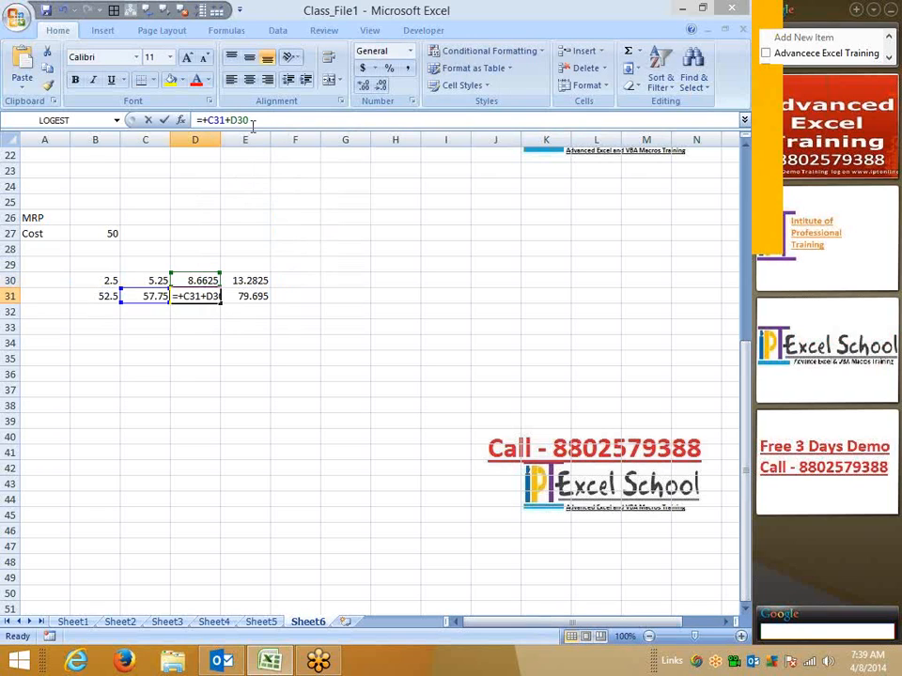
pyautogui.doubleClick(251, 120)
pyautogui.write('(')
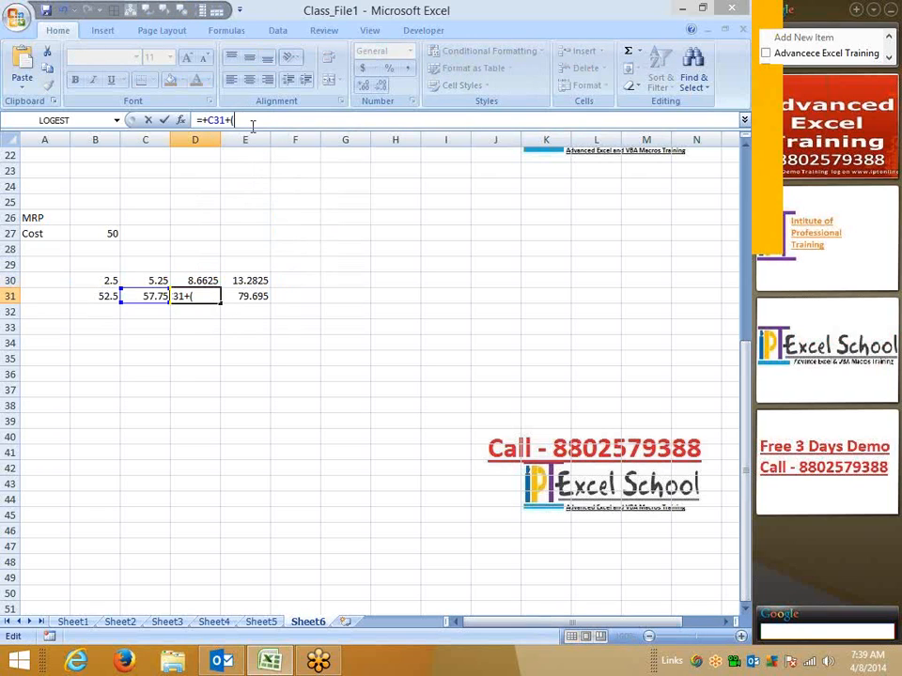
pyautogui.write('C31*15%)')
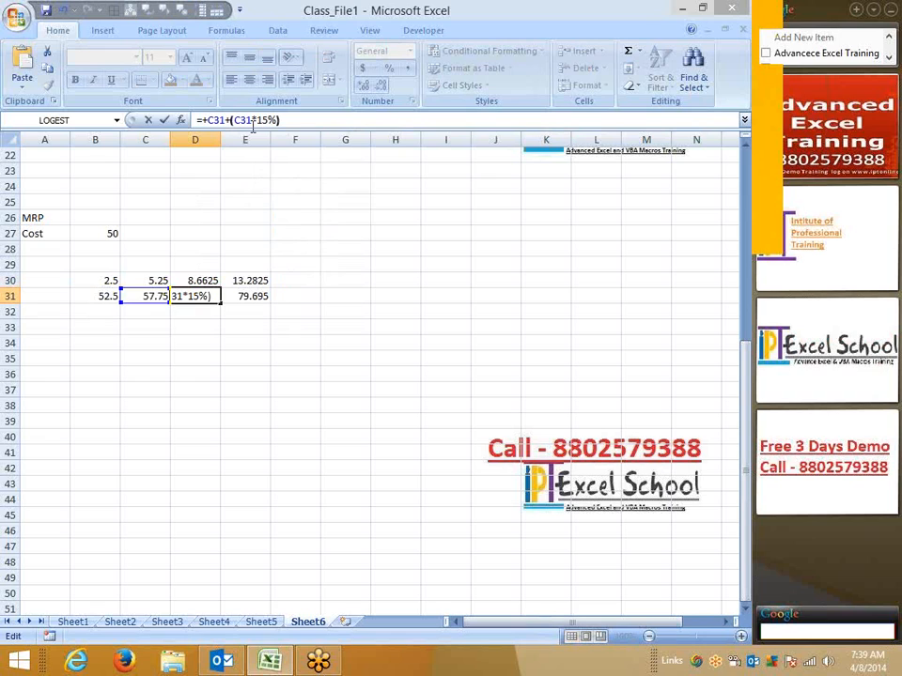
pyautogui.press('Return')
pyautogui.press('Up')
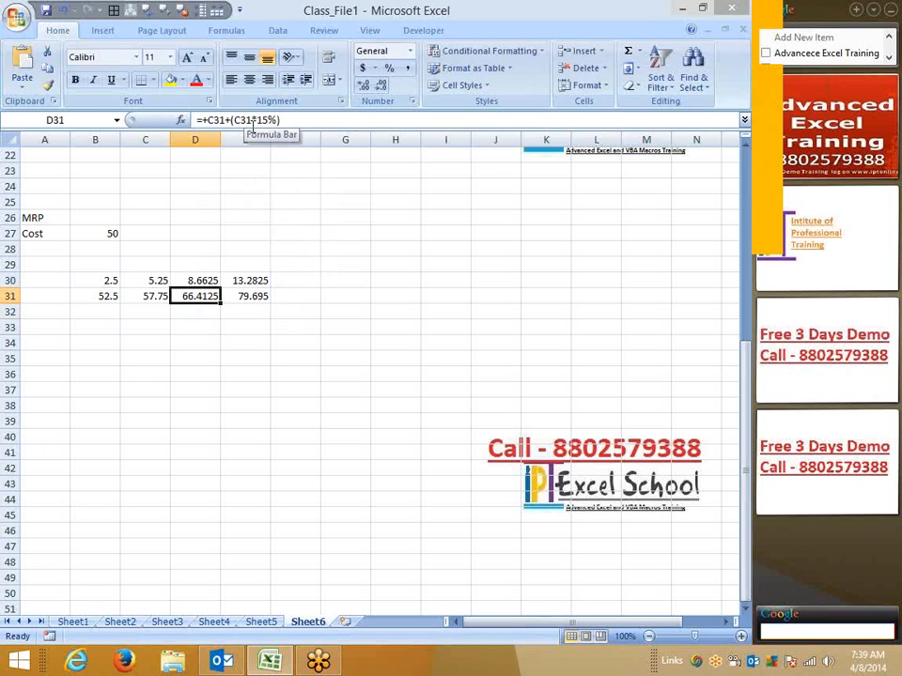
# Copy the expression from cell E30 and substitute it for the E30 reference in E31, making it =D31+(D31*20%).
pyautogui.press('Up')
pyautogui.press('Right')
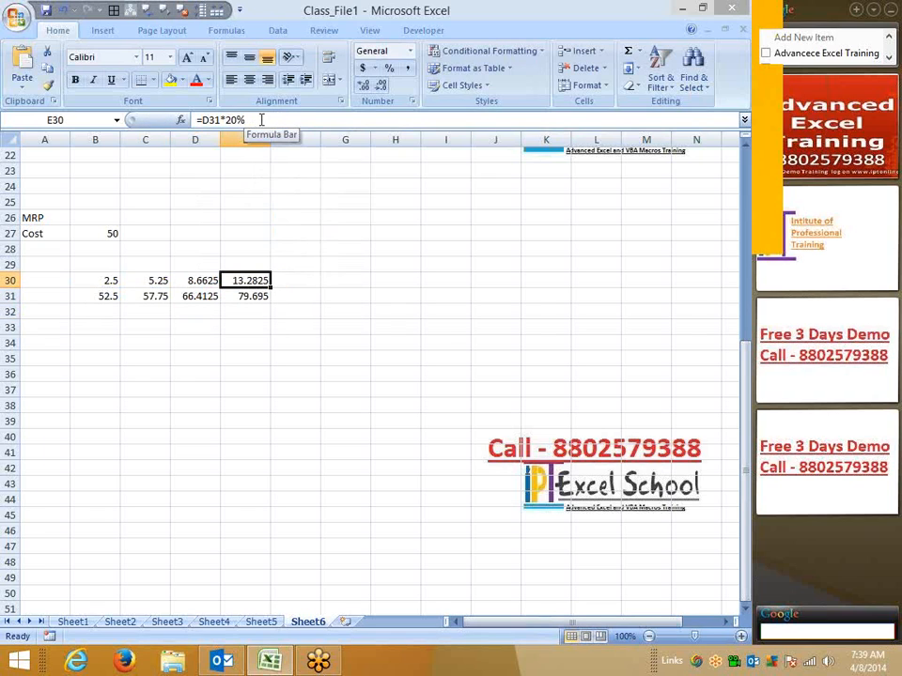
pyautogui.moveTo(259, 120); pyautogui.dragTo(202, 120)
pyautogui.hotkey('ctrl', 'c')
pyautogui.press('Escape')
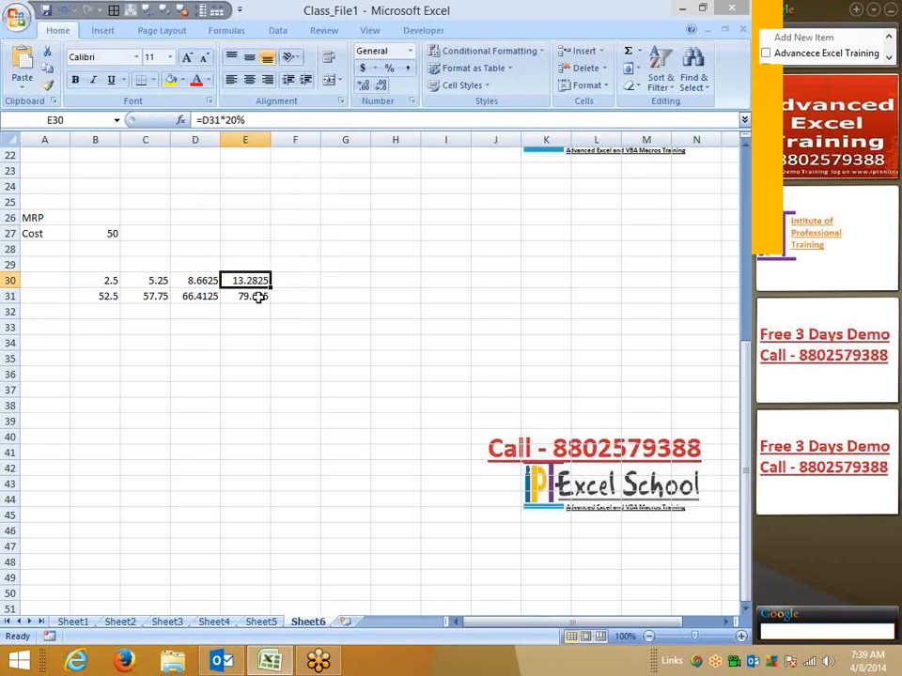
pyautogui.click(257, 296)
pyautogui.doubleClick(235, 121)
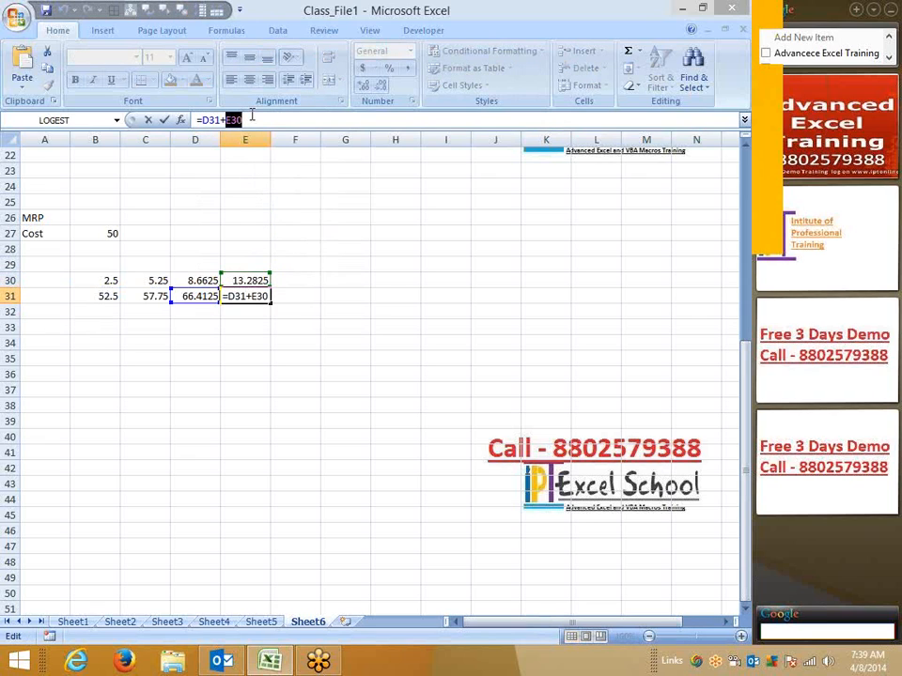
pyautogui.write('(')
pyautogui.hotkey('ctrl', 'v')
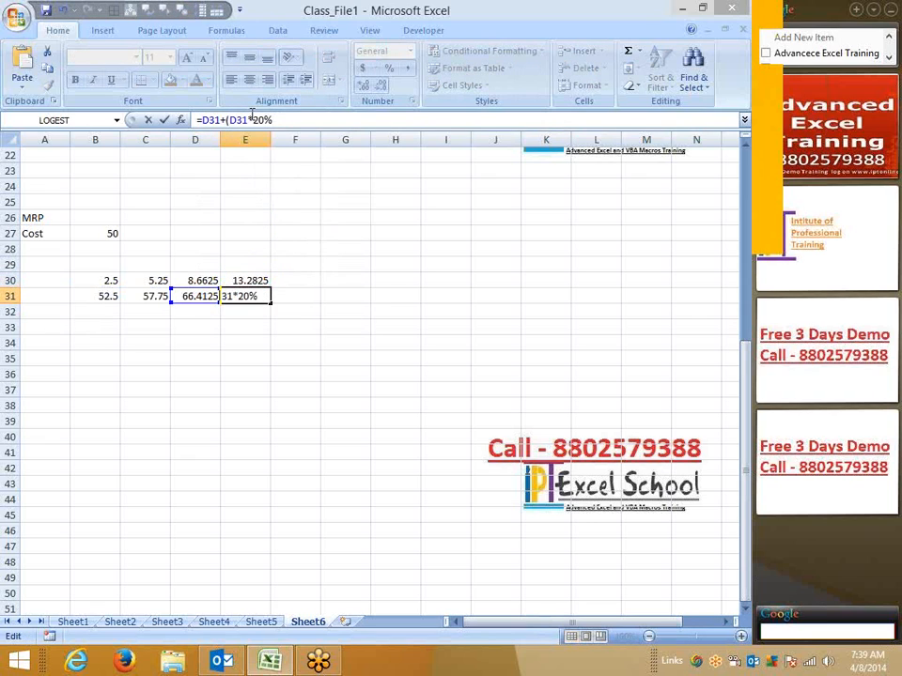
pyautogui.write(')')
pyautogui.press('Return')
# Delete the four intermediate percentage amounts in cells B30:E30.
pyautogui.press('Up')
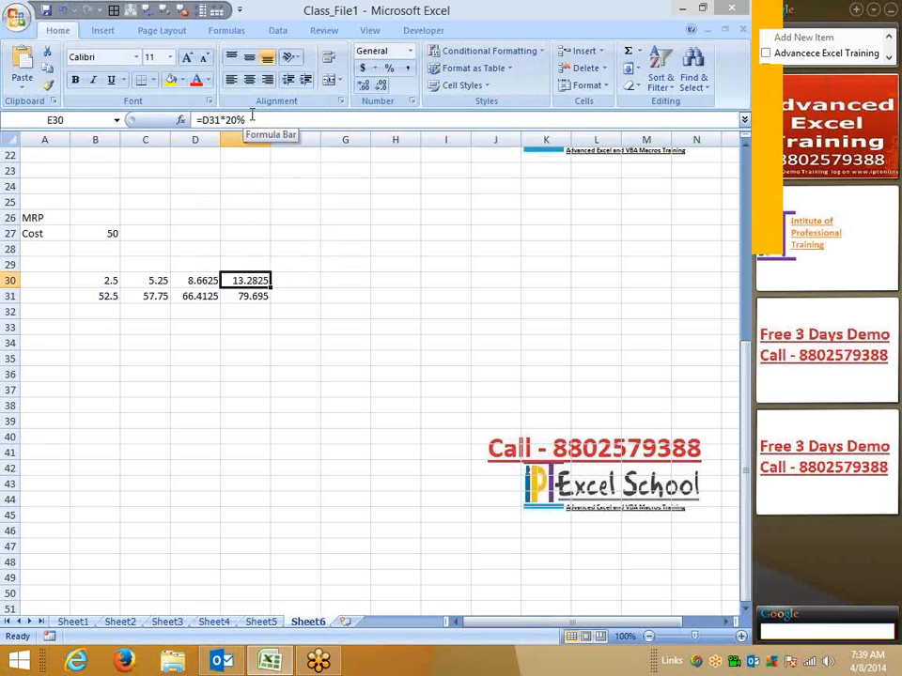
pyautogui.hotkey('ctrl', 'shift', 'Left')
pyautogui.press('Delete')
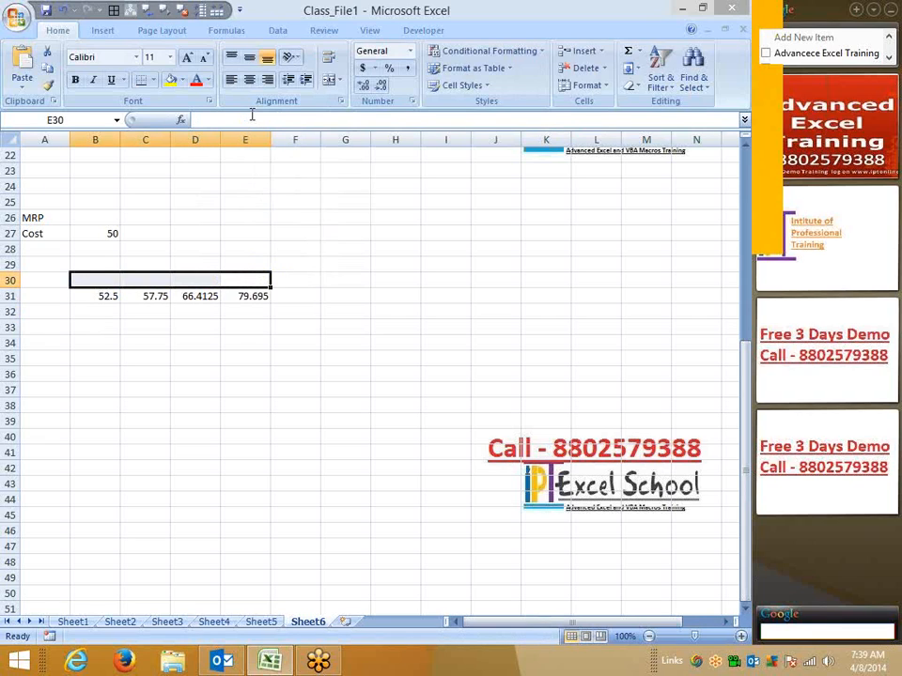
pyautogui.press('Left')
pyautogui.press('Down')
pyautogui.press('Left')
pyautogui.press('Left')
pyautogui.press('Left')
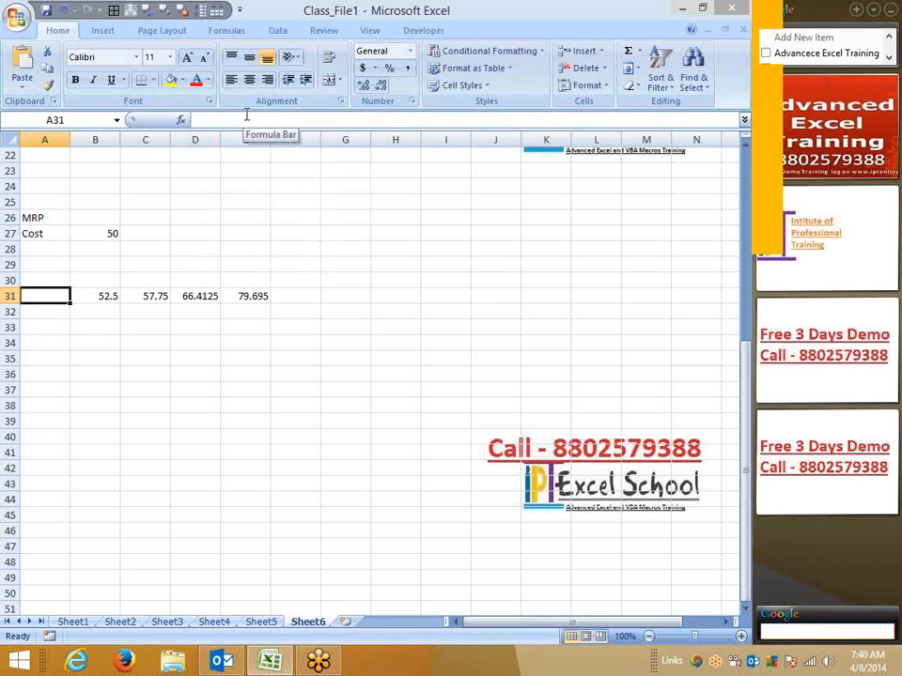
# Copy cell B31's expression and substitute it, in parentheses, for the first B31 reference in C31, making it =(B27+(B27*5%))+(B31*10%).
pyautogui.click(98, 293)
pyautogui.moveTo(280, 123); pyautogui.dragTo(203, 120)
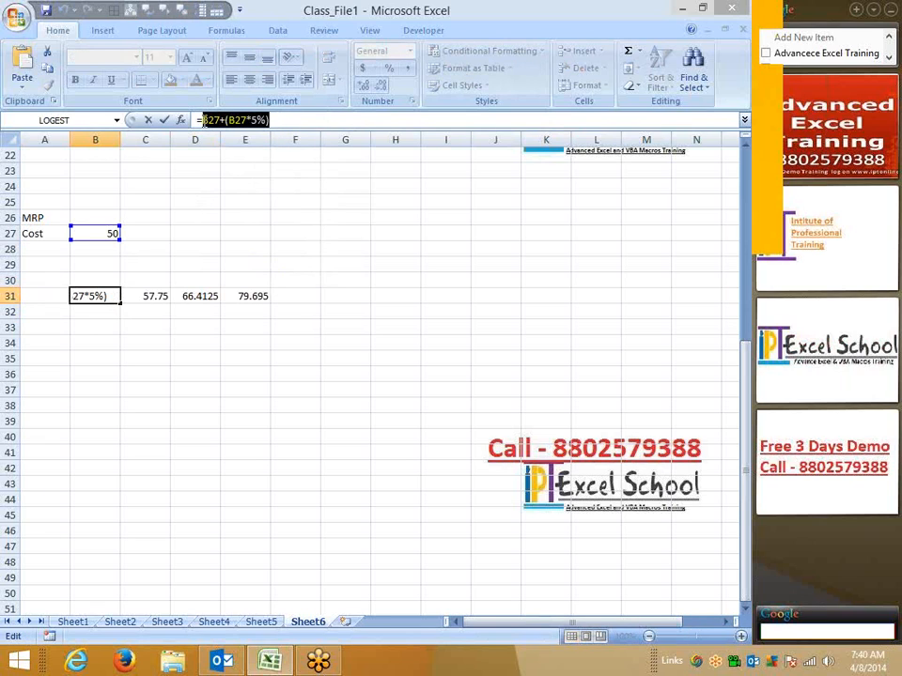
pyautogui.press('Escape')
pyautogui.click(145, 293)
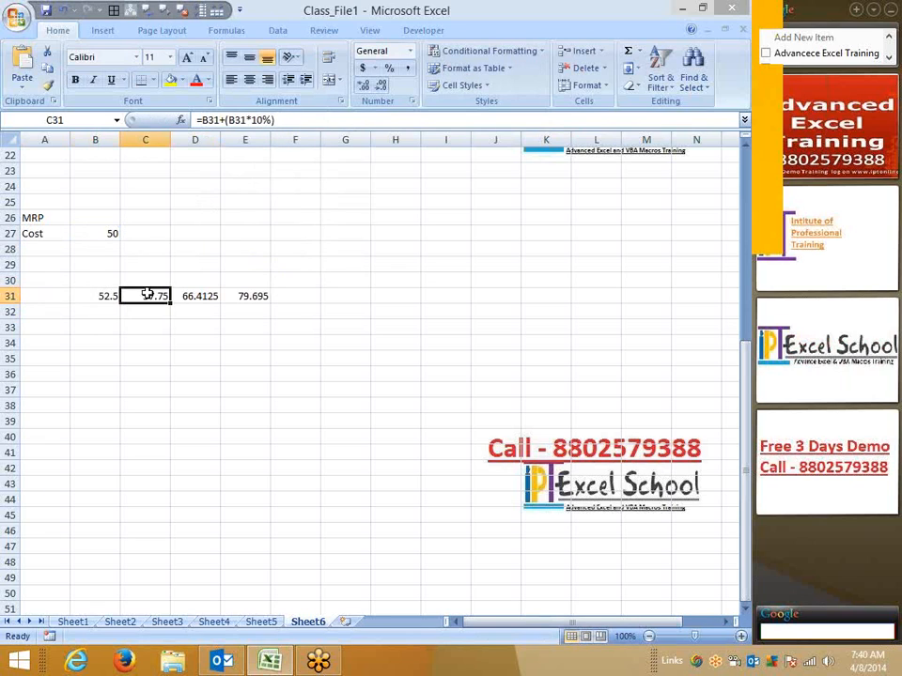
pyautogui.doubleClick(212, 120)
pyautogui.write('(B27+(B27*5%)')
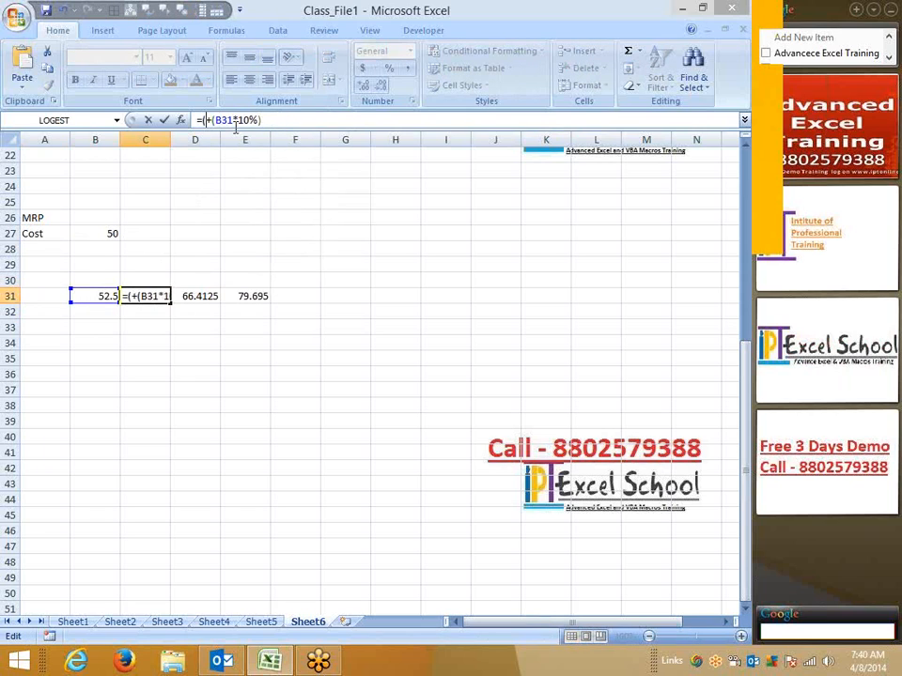
pyautogui.write(')')
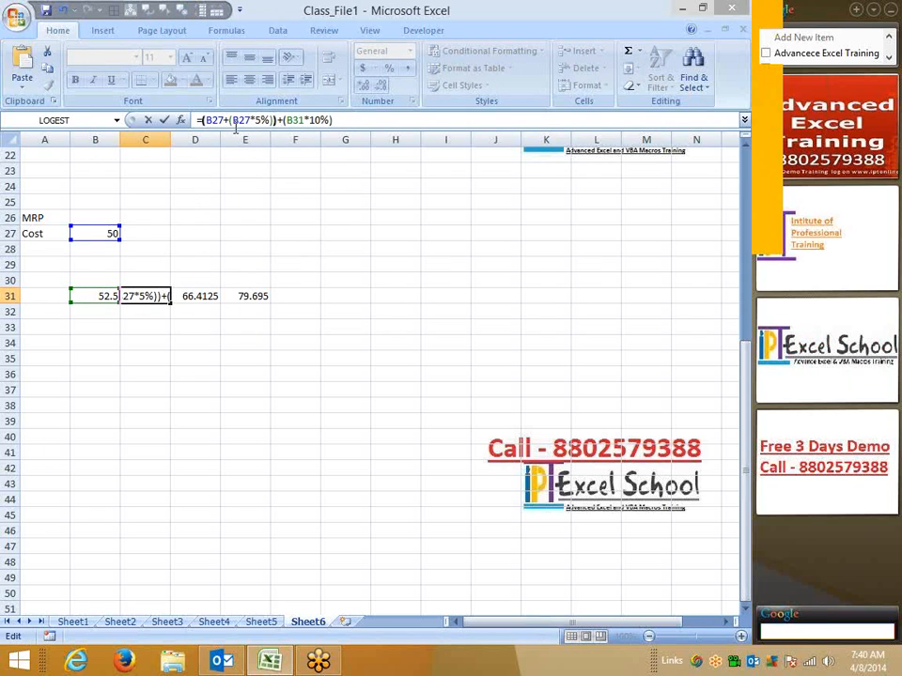
pyautogui.press('Return')
pyautogui.press('Up')
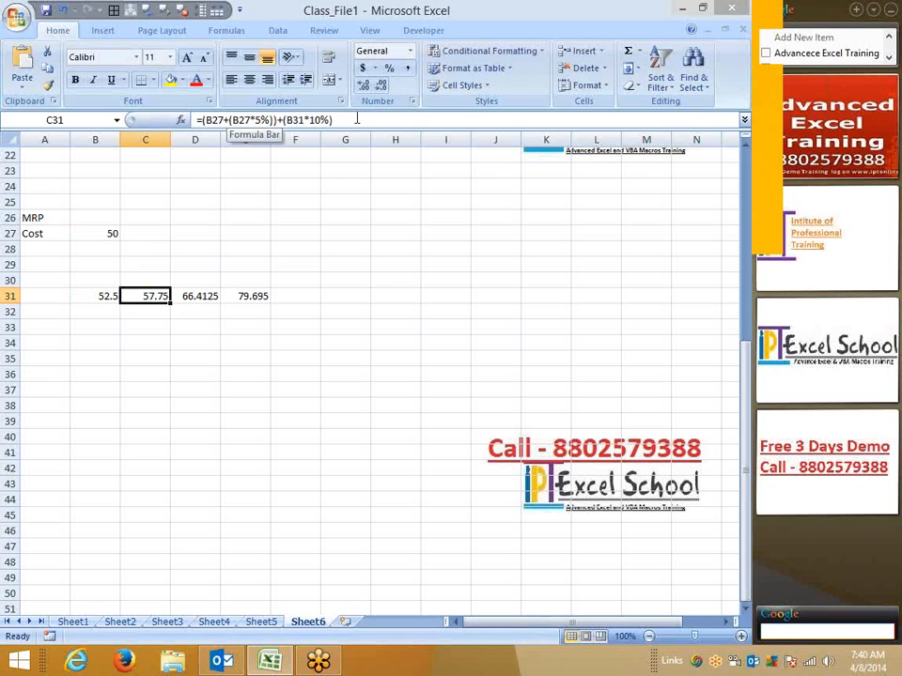
pyautogui.moveTo(334, 120); pyautogui.dragTo(221, 120)
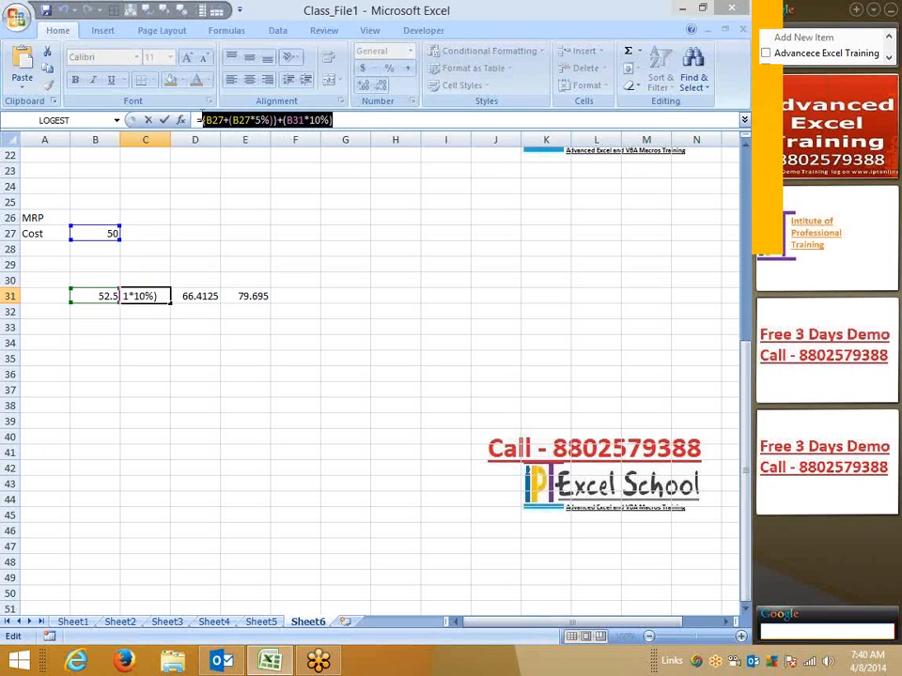
pyautogui.press('Escape')
pyautogui.click(199, 296)
pyautogui.doubleClick(218, 119)
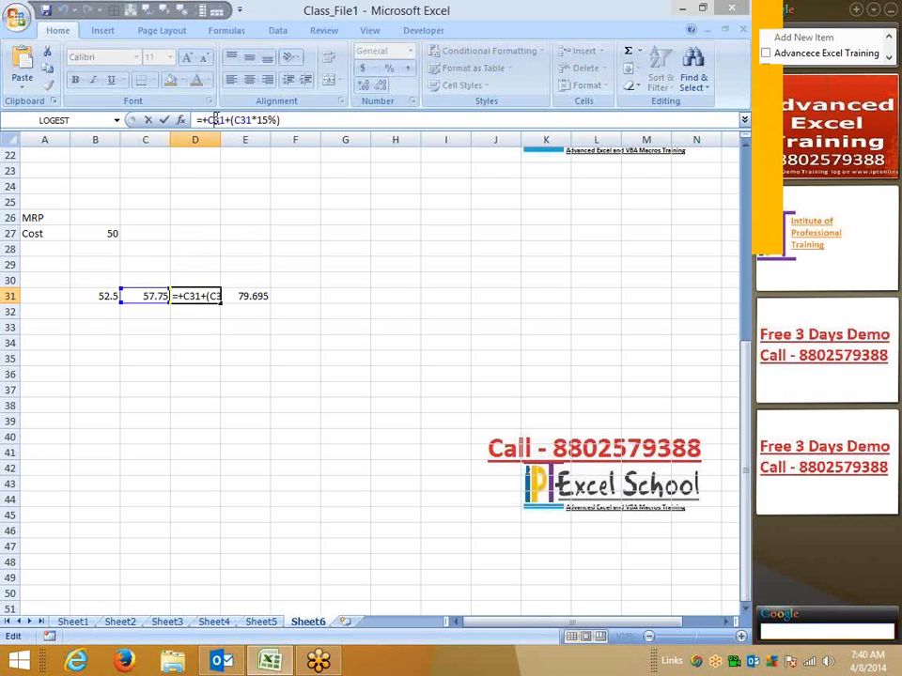
pyautogui.press('Delete')
pyautogui.press('Delete')
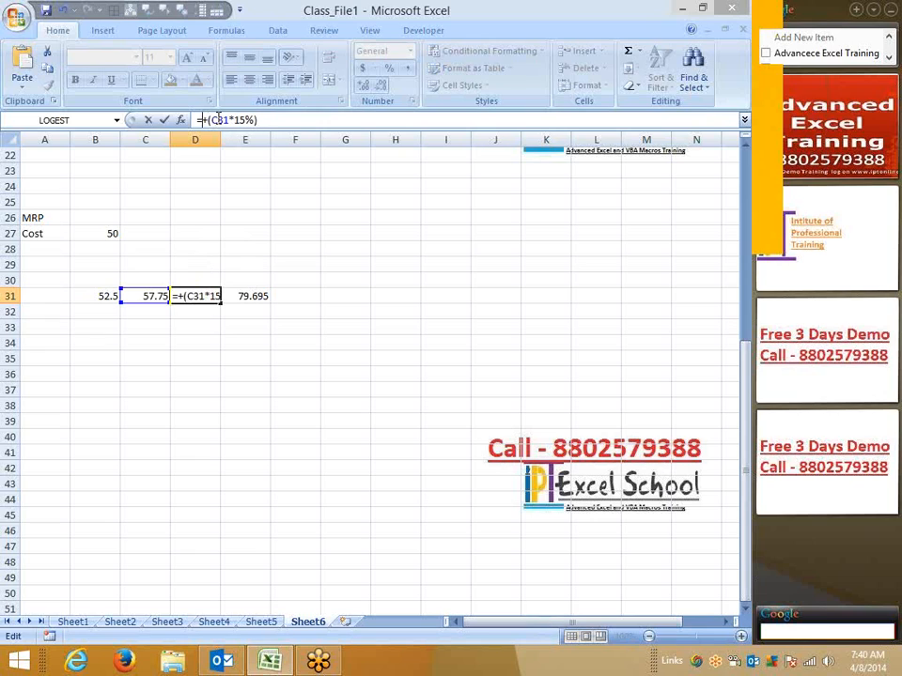
pyautogui.press('Left')
pyautogui.write('(')
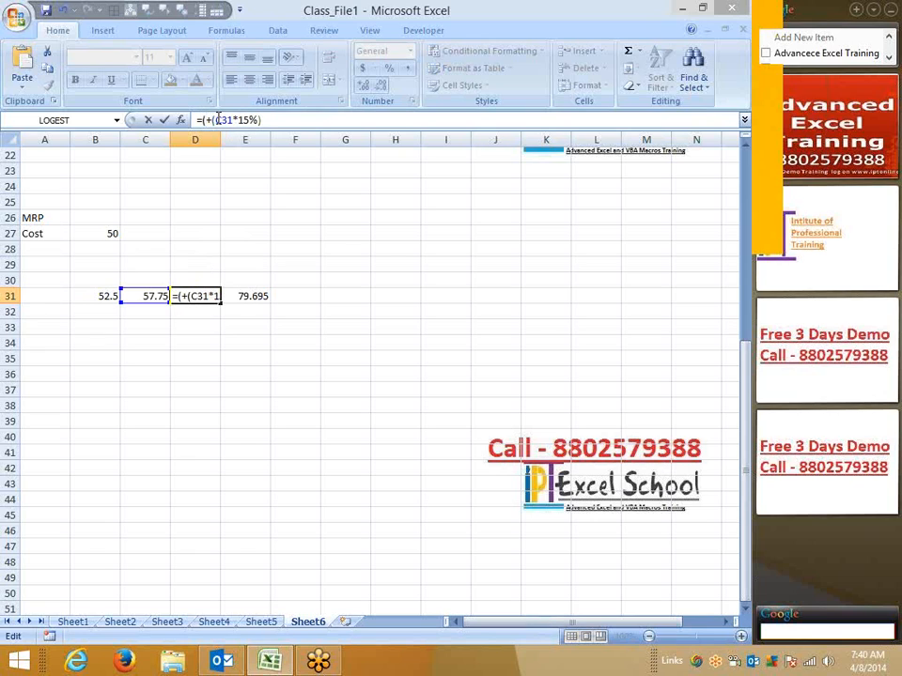
pyautogui.write(')')
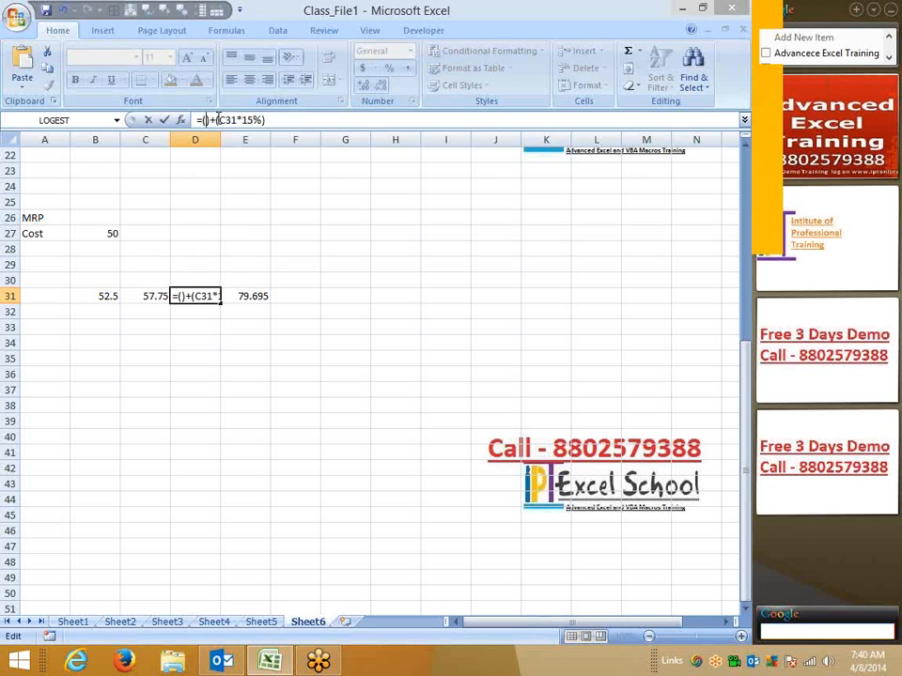
pyautogui.press('Escape')
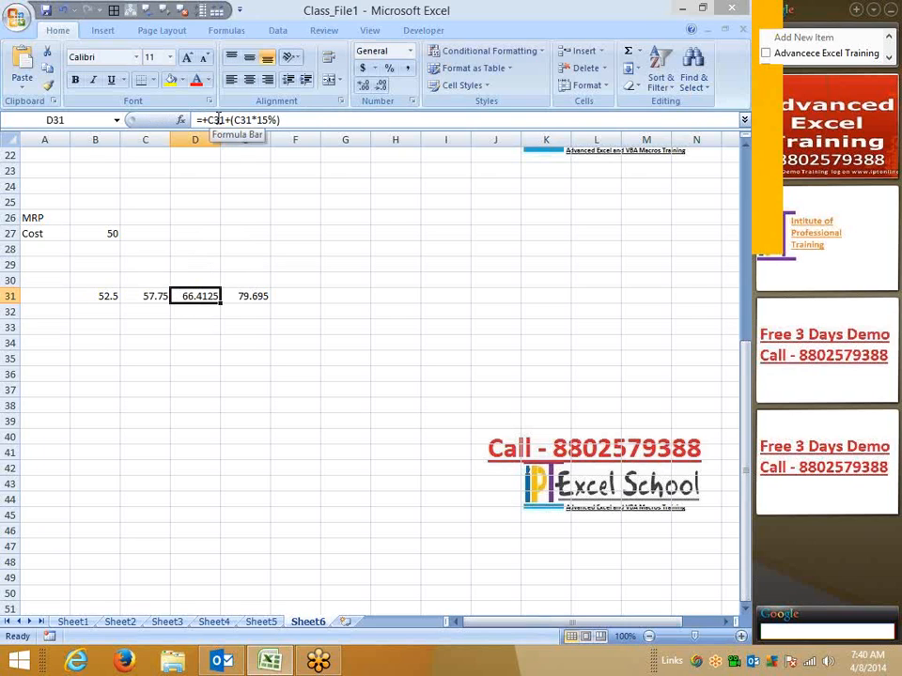
# Copy the expression (B27+(B27*5%))+(B31*10%) from cell C31 without changing the cell.
pyautogui.press('Left')
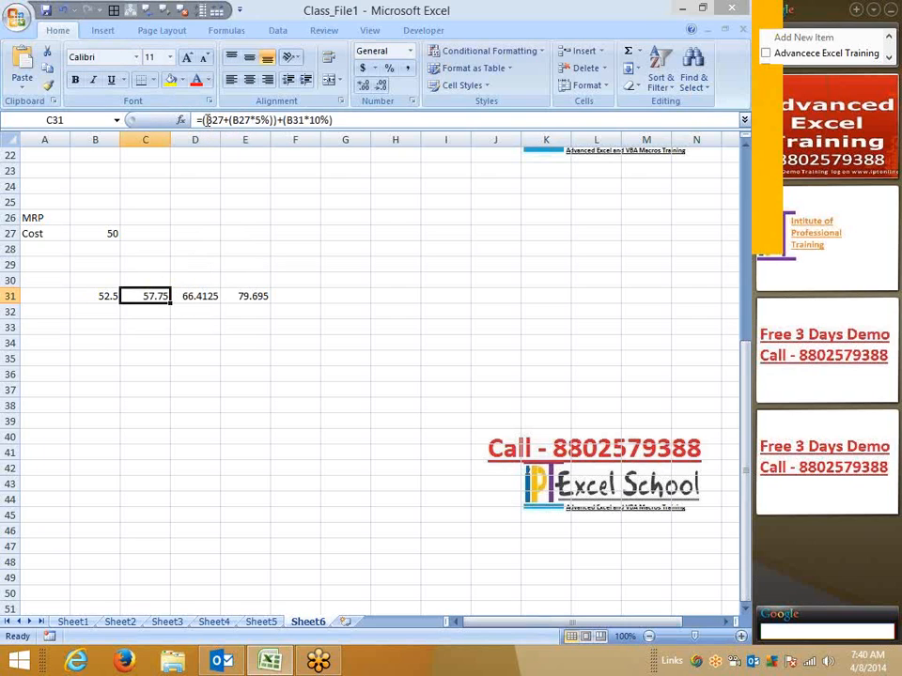
pyautogui.moveTo(200, 120); pyautogui.dragTo(380, 126)
pyautogui.hotkey('ctrl', 'c')
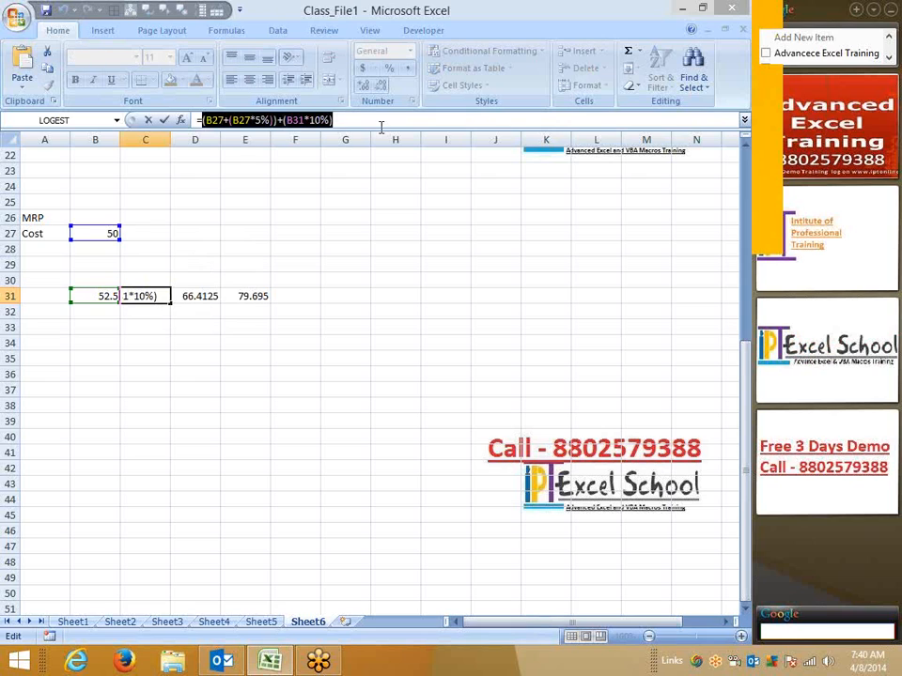
pyautogui.press('Escape')
# Try replacing the first C31 reference in cell D31's formula with the copied expression enclosed in parentheses.
pyautogui.click(219, 295)
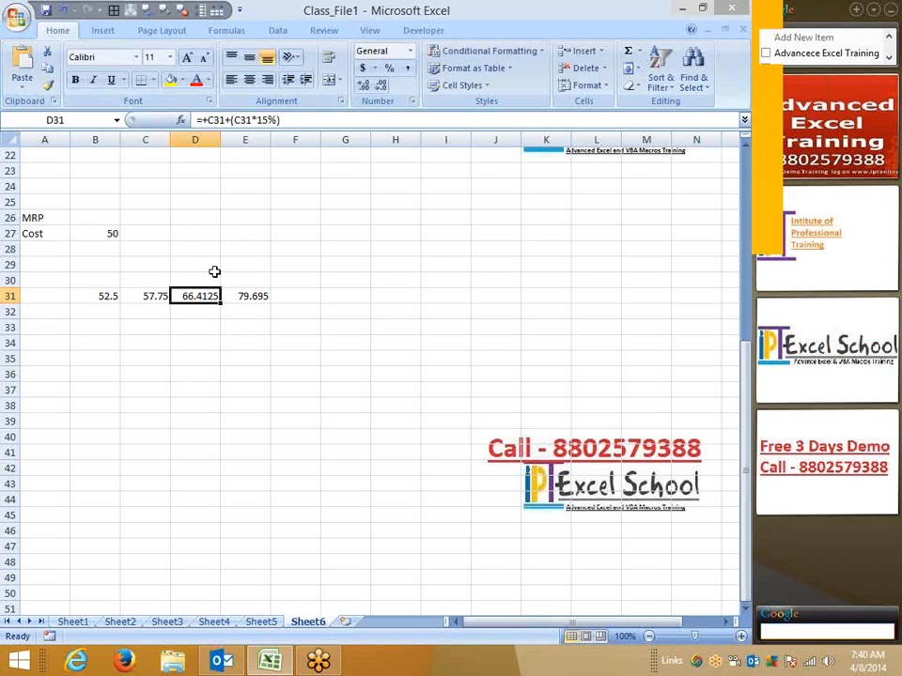
pyautogui.click(204, 121)
pyautogui.press('Delete')
pyautogui.press('Delete')
pyautogui.press('Delete')
pyautogui.press('Delete')
pyautogui.press('Delete')
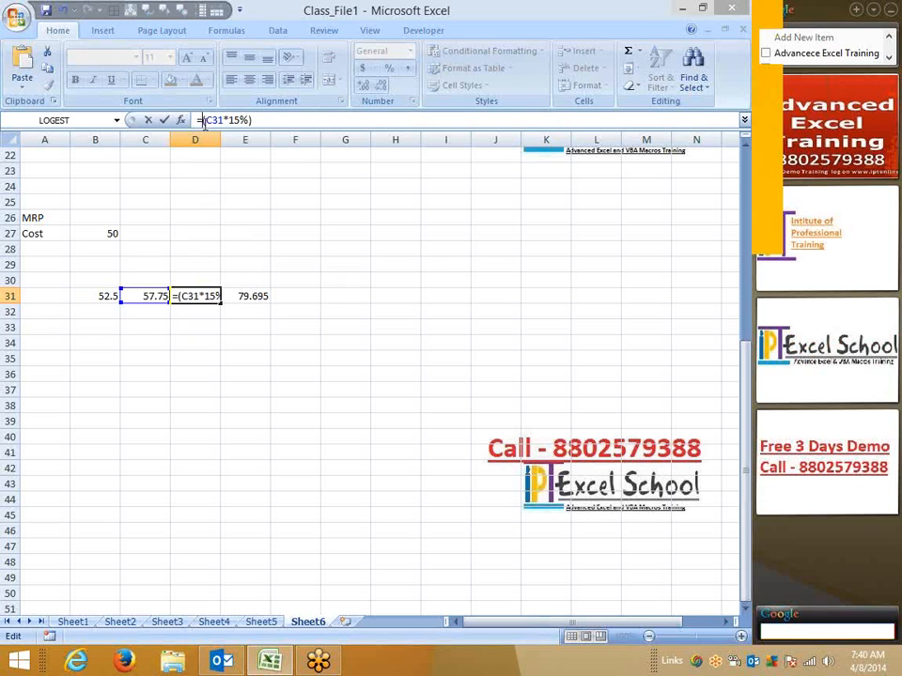
pyautogui.write('(')
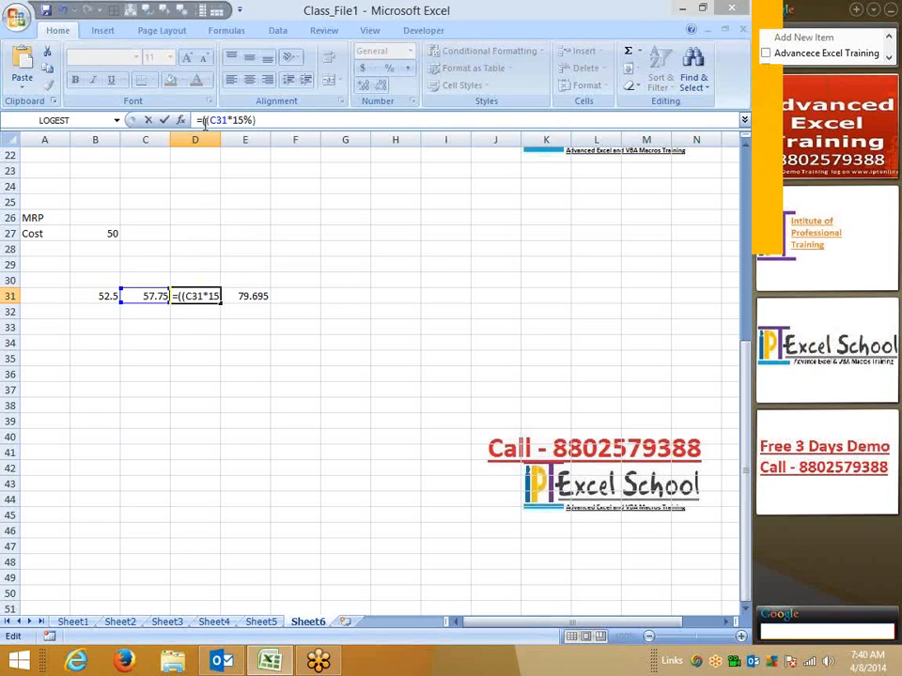
pyautogui.hotkey('ctrl', 'v')
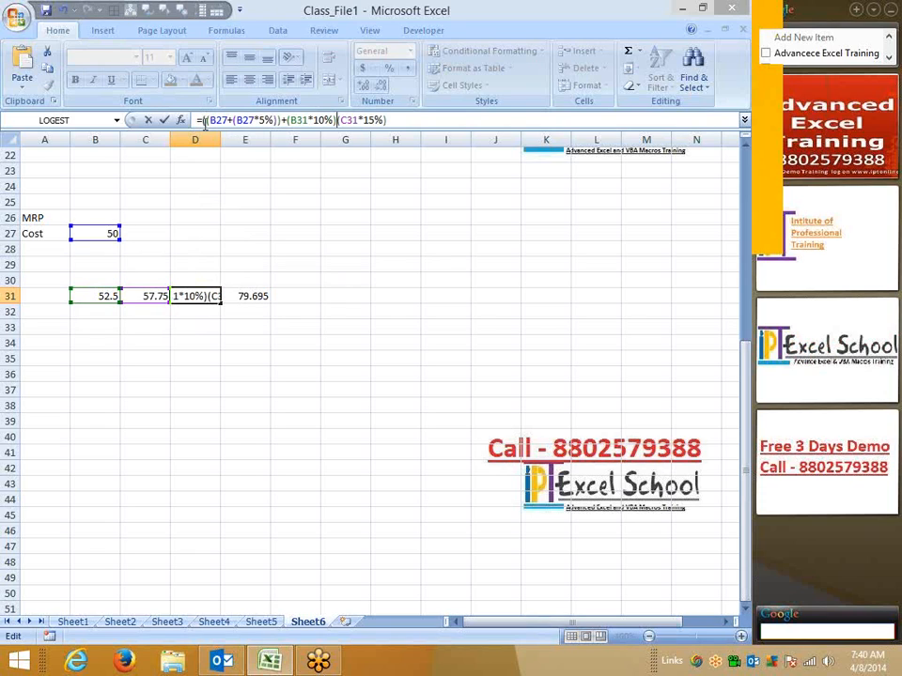
pyautogui.write(')')
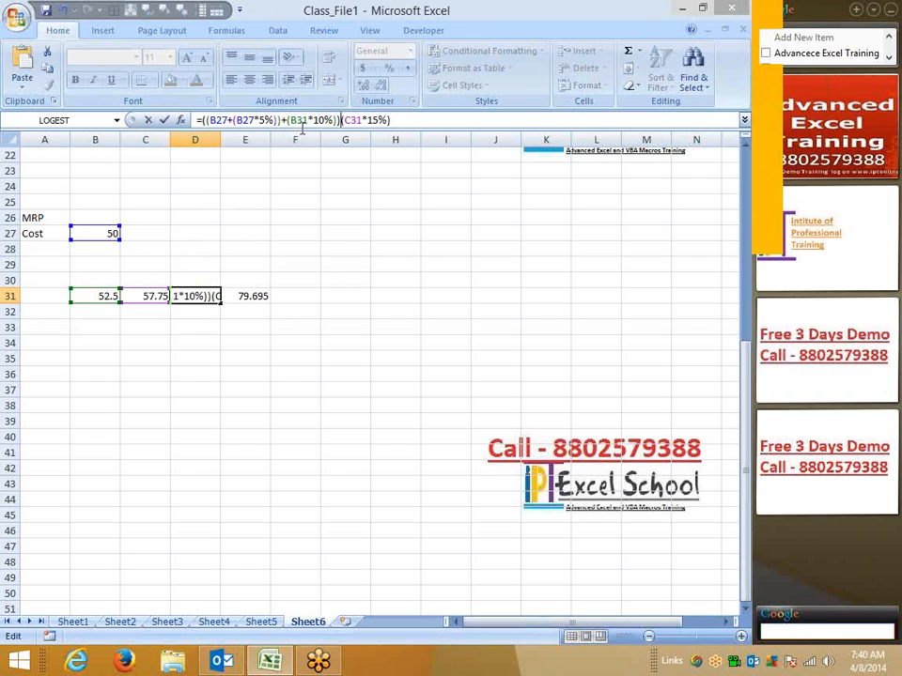
# Try substituting the copied expression in parentheses for the C31 reference multiplied by 15% in D31, and undo the formula edit.
pyautogui.moveTo(345, 120); pyautogui.dragTo(362, 120)
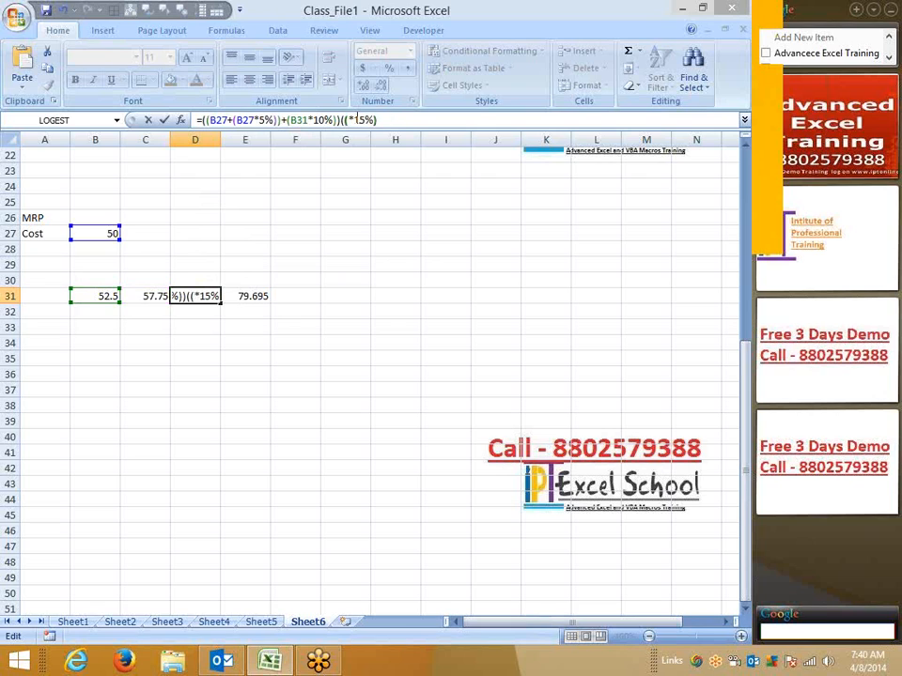
pyautogui.write('((B27+(B27*5%))+(B31*10%)')
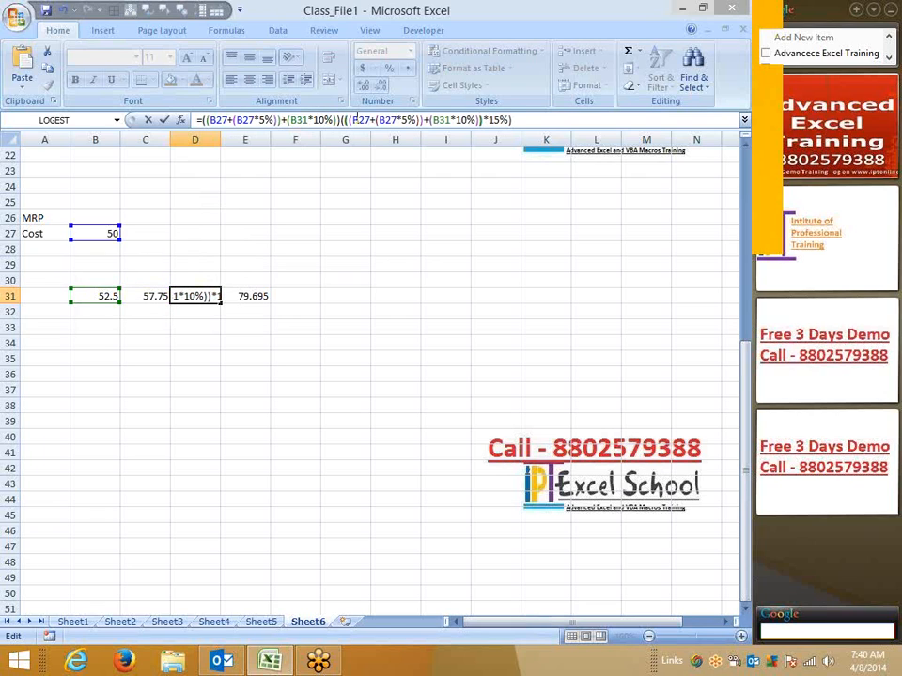
pyautogui.press('Return')
pyautogui.press('Return')
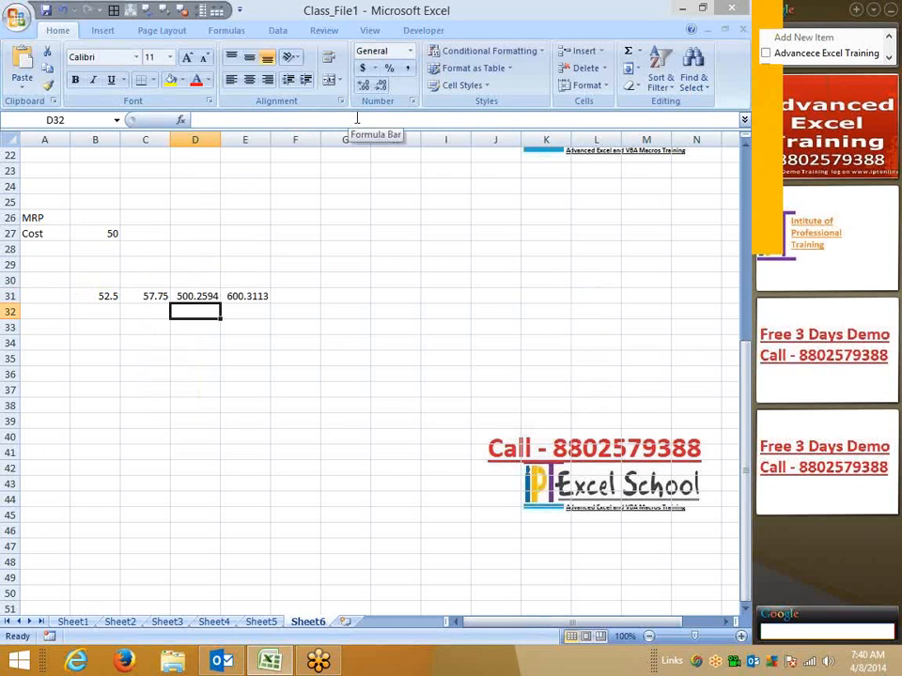
pyautogui.hotkey('ctrl', 'z')
# Copy the expression B27+(B27*5%) from cell B31, leaving the cell's formula as it is.
pyautogui.press('Left')
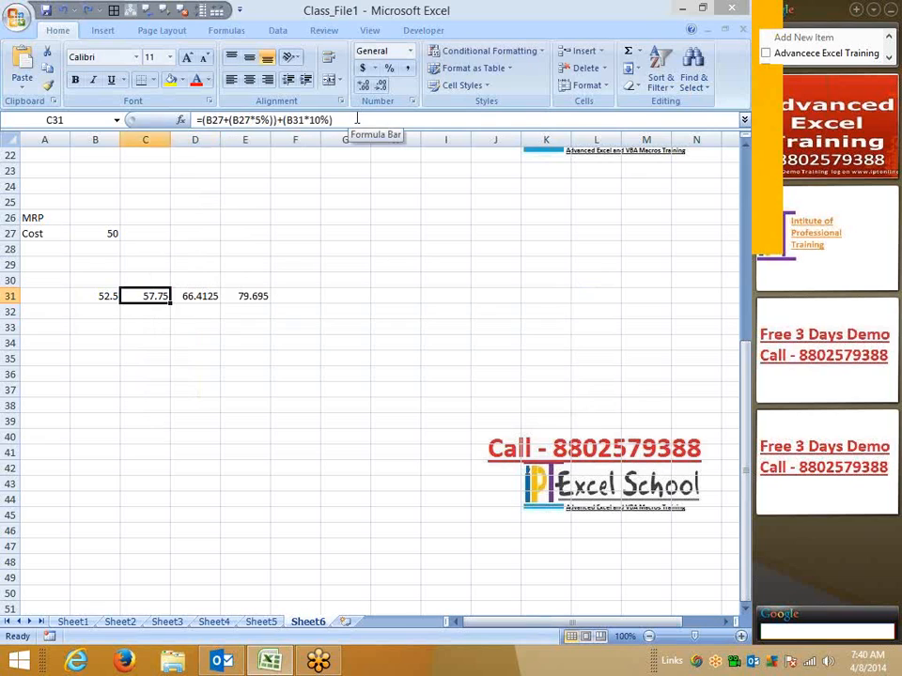
pyautogui.press('Left')
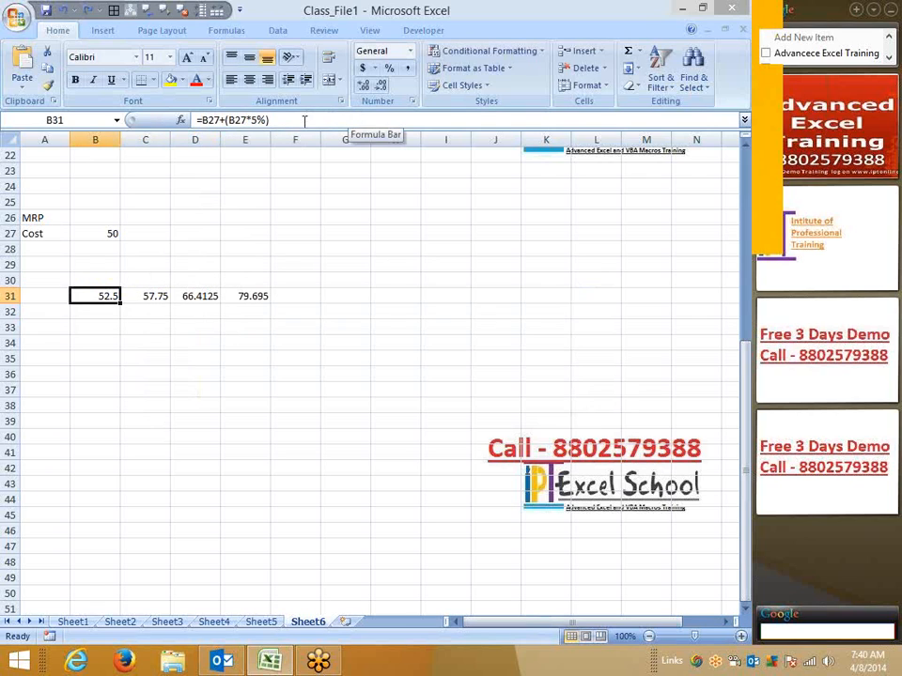
pyautogui.moveTo(270, 119); pyautogui.dragTo(202, 119)
pyautogui.hotkey('ctrl', 'c')
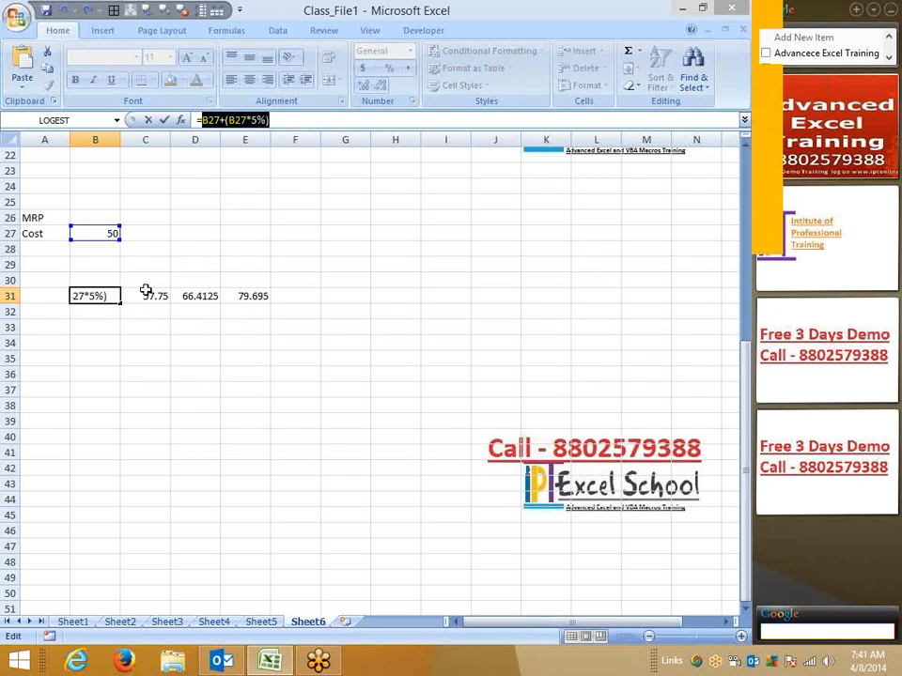
pyautogui.press('Escape')
# Replace the remaining B31 reference in cell C31 with the copied expression in parentheses, making =(B27+(B27*5%))+((B27+(B27*5%))*10%).
pyautogui.click(146, 292)
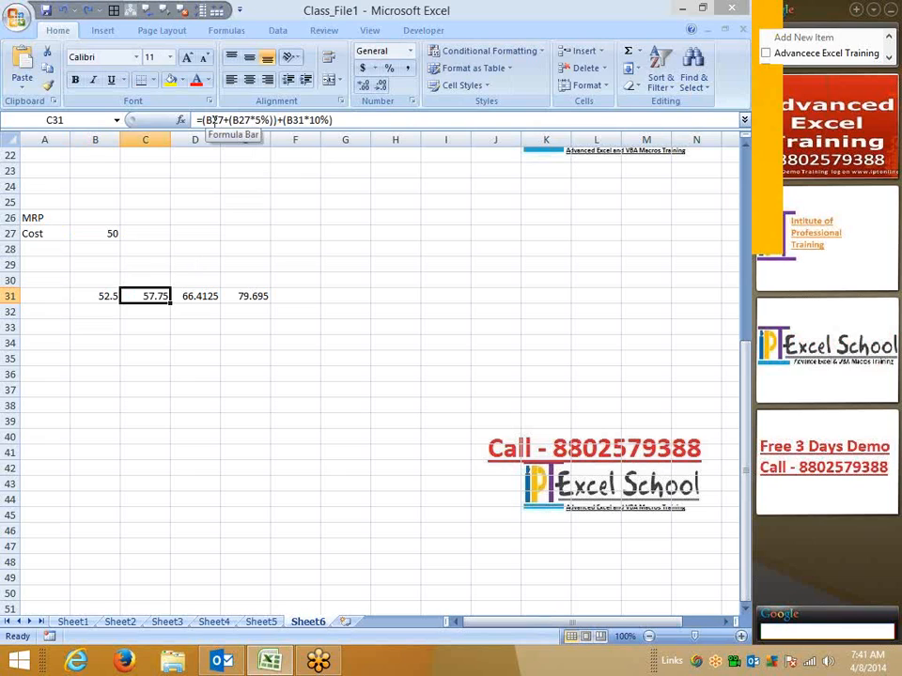
pyautogui.click(218, 120)
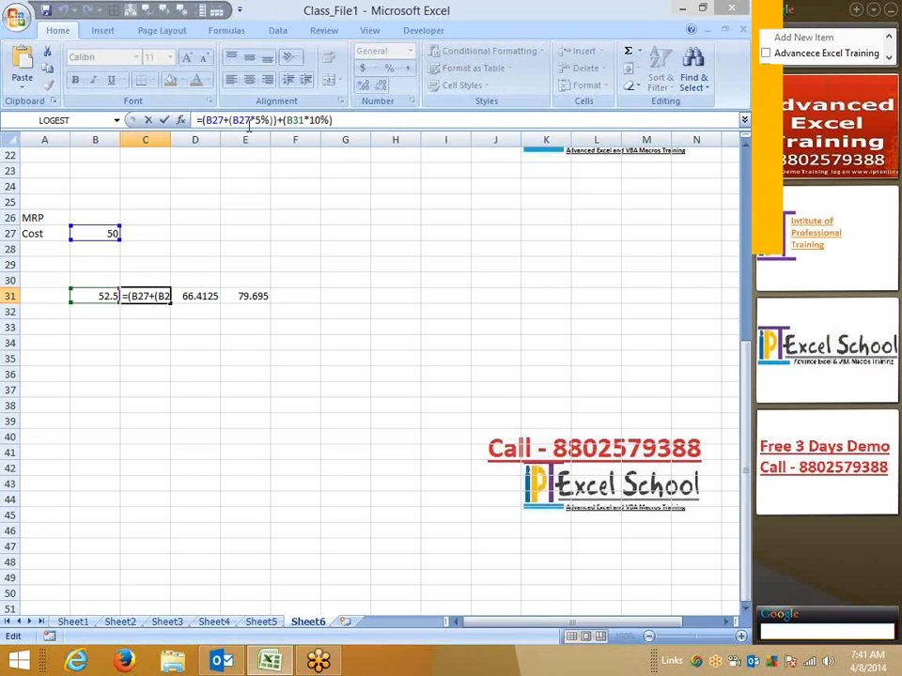
pyautogui.click(306, 119)
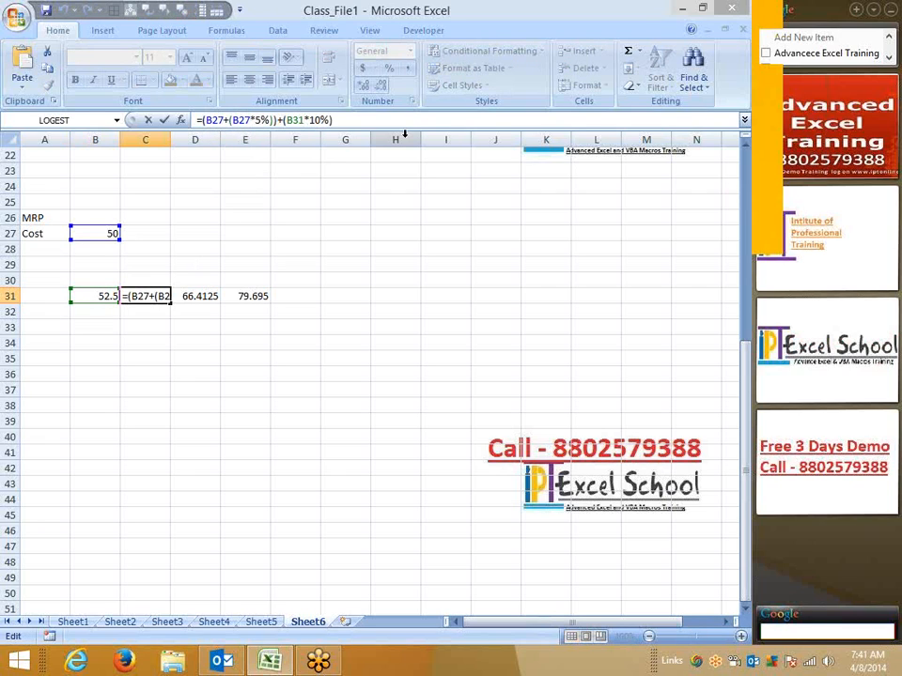
pyautogui.press('BackSpace')
pyautogui.press('BackSpace')
pyautogui.press('BackSpace')
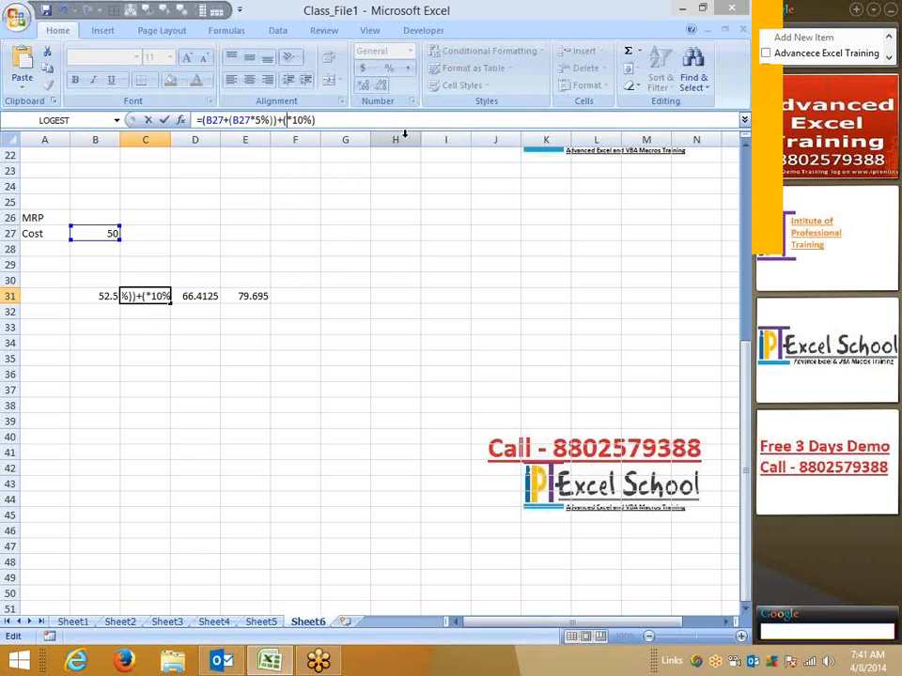
pyautogui.write('()')
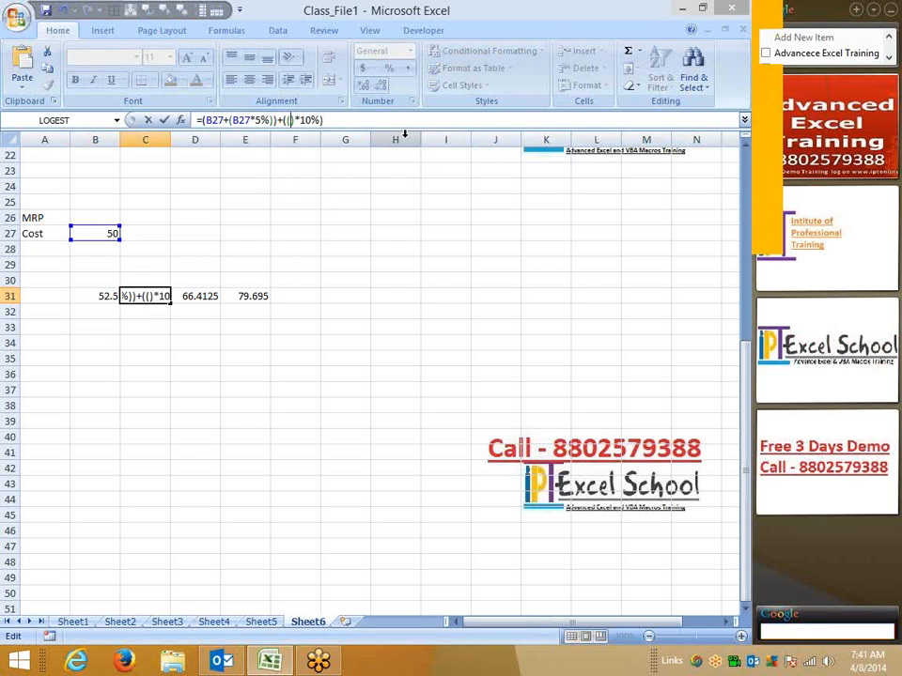
pyautogui.hotkey('ctrl', 'v')
pyautogui.press('Return')
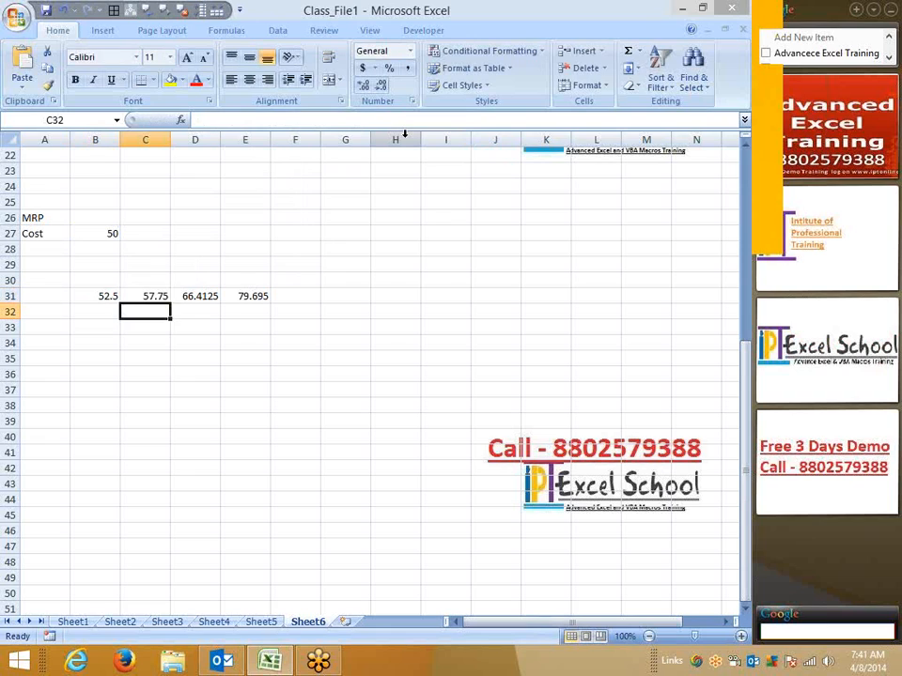
# Copy the full expression (B27+(B27*5%))+((B27+(B27*5%))*10%) from cell C31, leaving its formula intact.
pyautogui.press('Up')
pyautogui.click(391, 120)
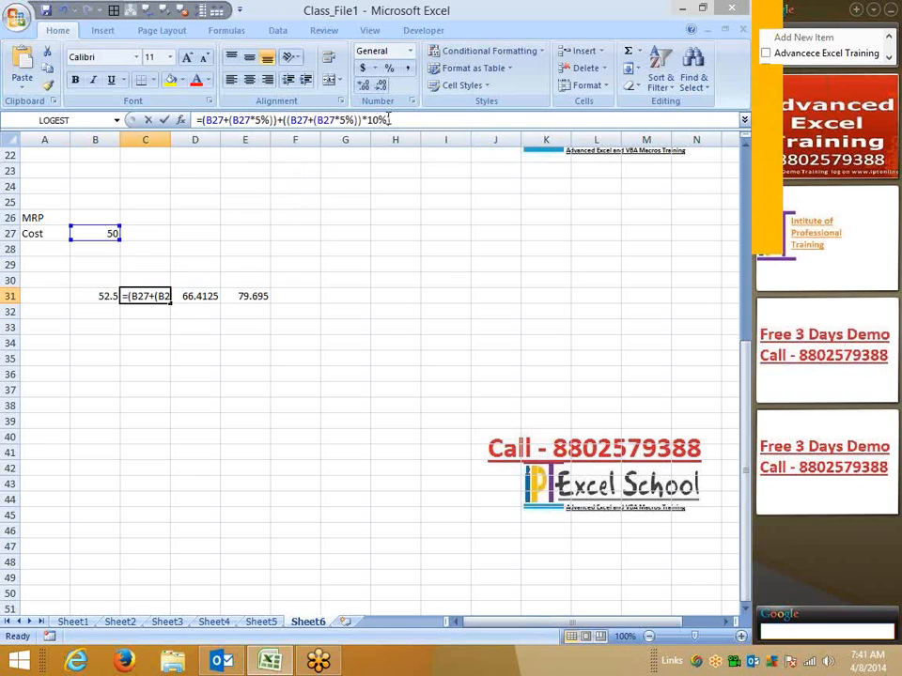
pyautogui.moveTo(390, 121); pyautogui.dragTo(201, 120)
pyautogui.hotkey('ctrl', 'c')
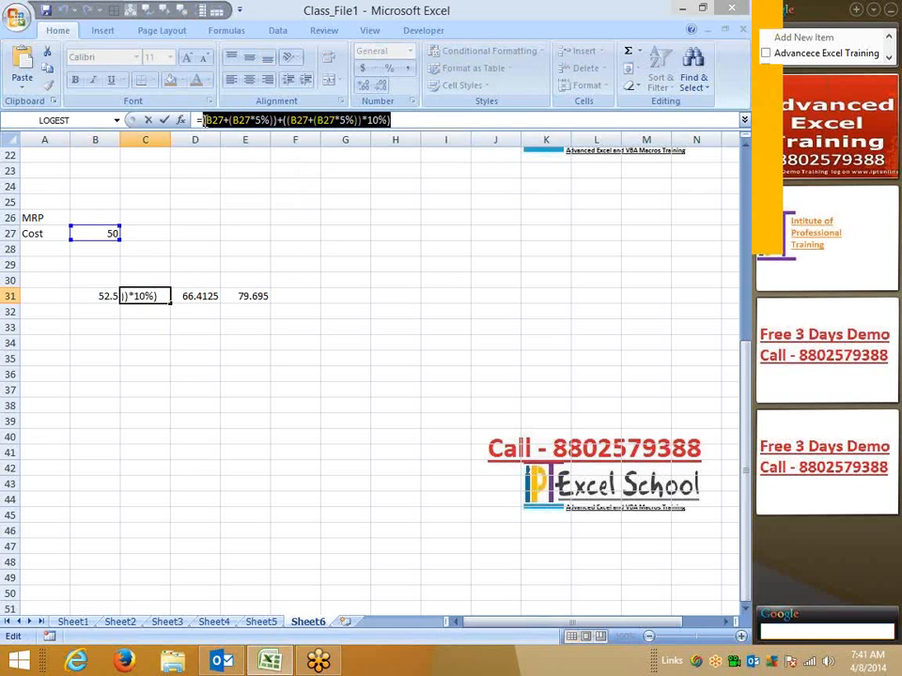
pyautogui.press('Escape')
pyautogui.doubleClick(158, 296)
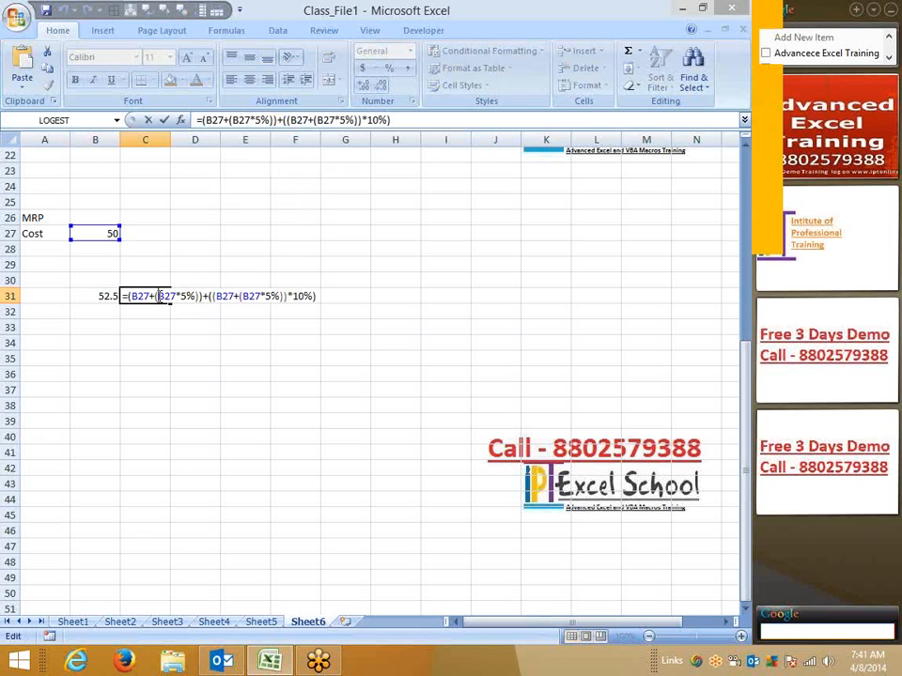
pyautogui.press('Escape')
# Replace the leading +C31 in cell D31 with the copied expression in parentheses, making =((B27+(B27*5%))+((B27+(B27*5%))*10%))+(C31*15%).
pyautogui.click(201, 296)
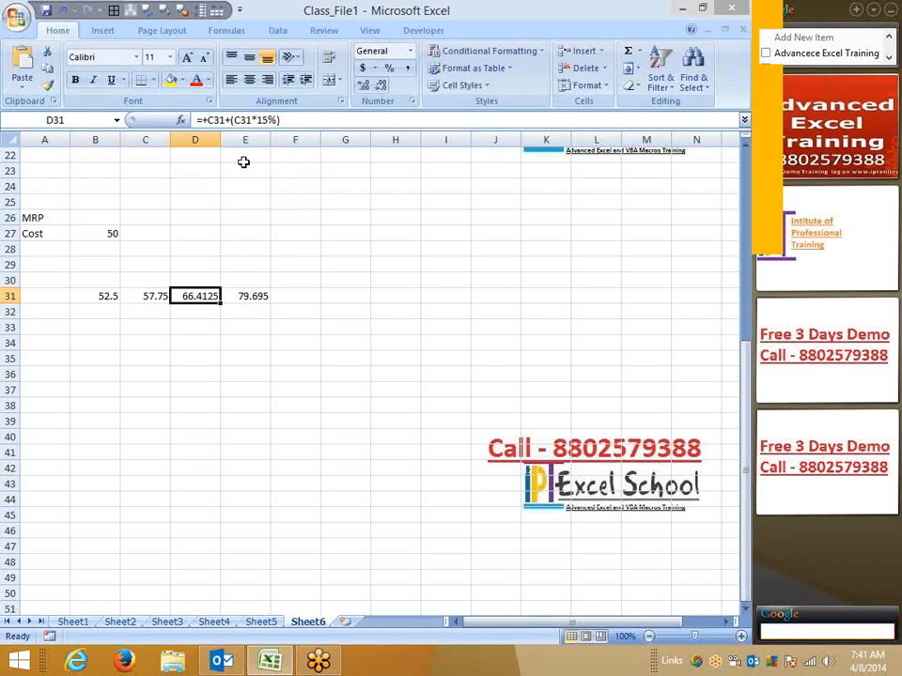
pyautogui.click(220, 119)
pyautogui.doubleClick(220, 120)
pyautogui.press('BackSpace')
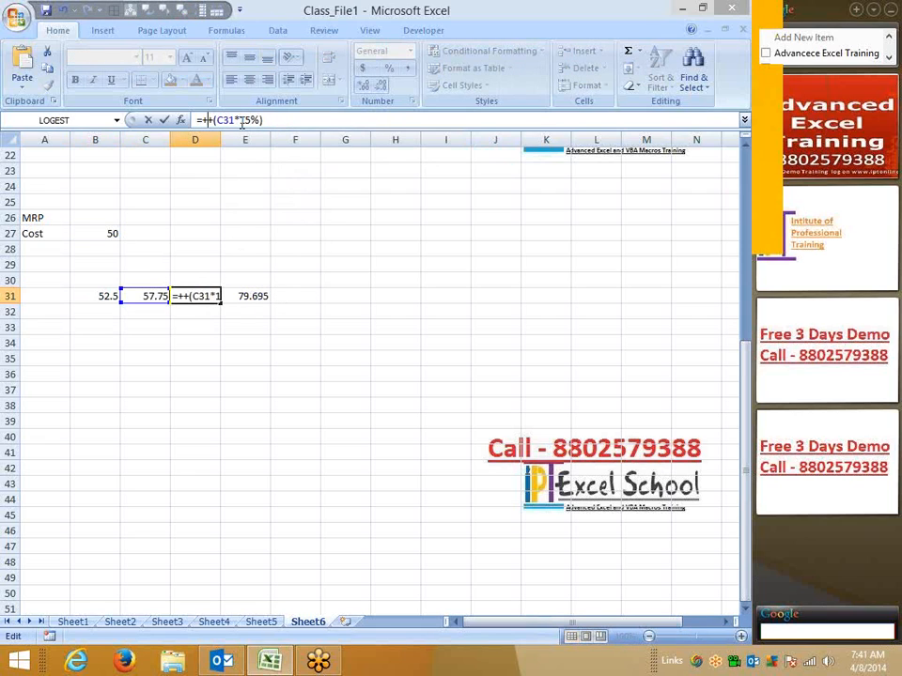
pyautogui.press('BackSpace')
pyautogui.write('()')
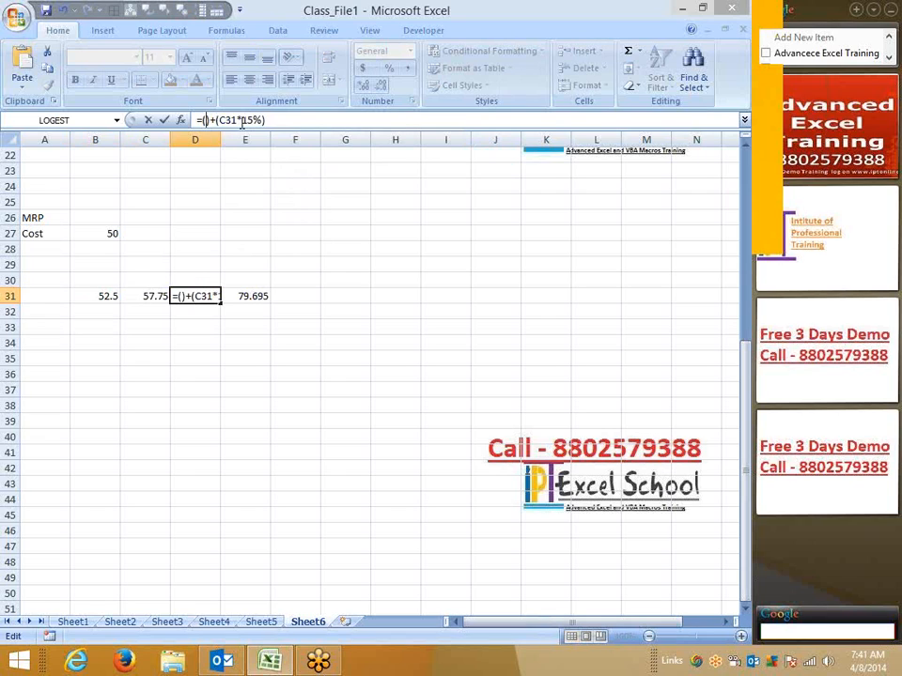
pyautogui.hotkey('ctrl', 'v')
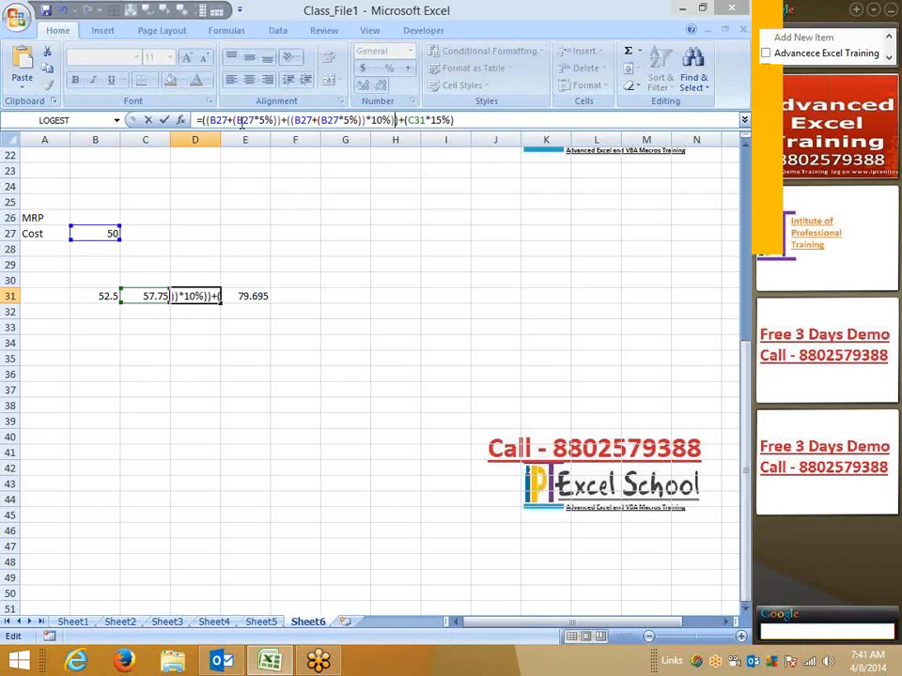
# Replace the remaining C31 reference before *15% in cell D31 with the same copied expression in parentheses and enter the formula.
pyautogui.doubleClick(416, 121)
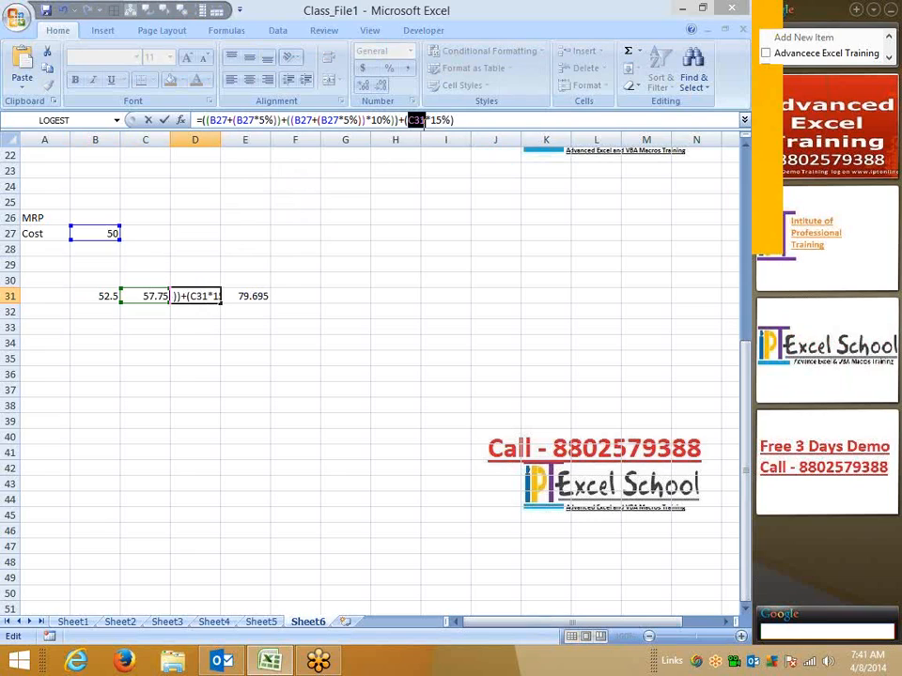
pyautogui.write('()')
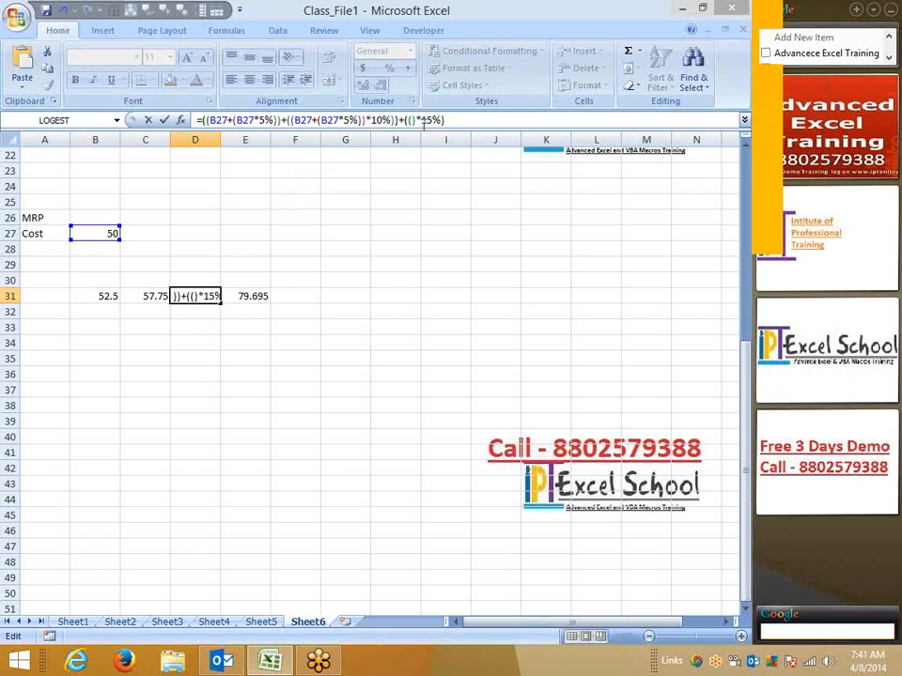
pyautogui.hotkey('ctrl', 'v')
pyautogui.press('Return')
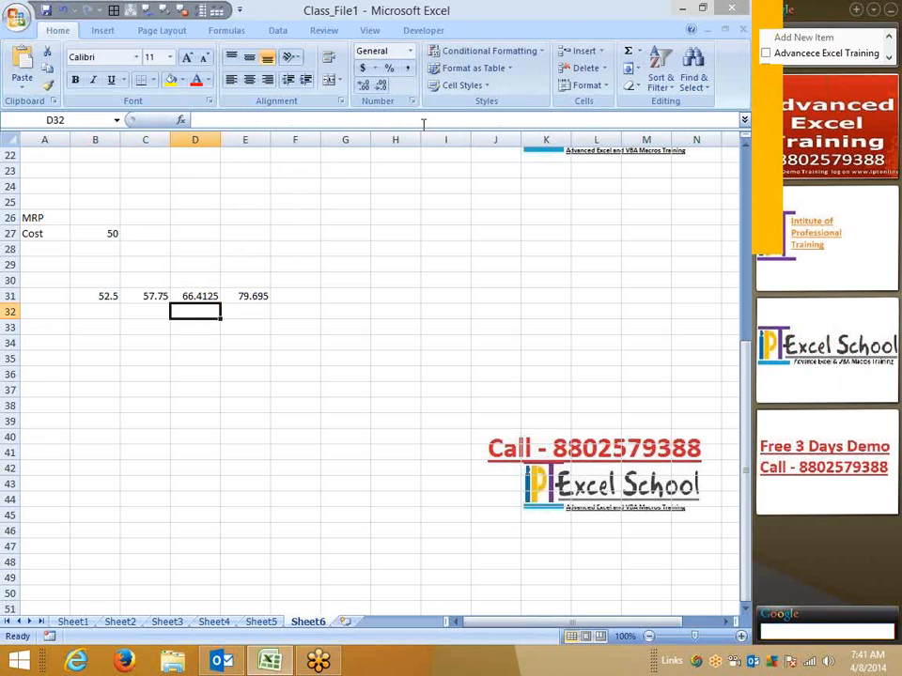
# Enlarge the formula bar and copy the full expression after the equals sign from cell D31, leaving its formula intact.
pyautogui.press('Up')
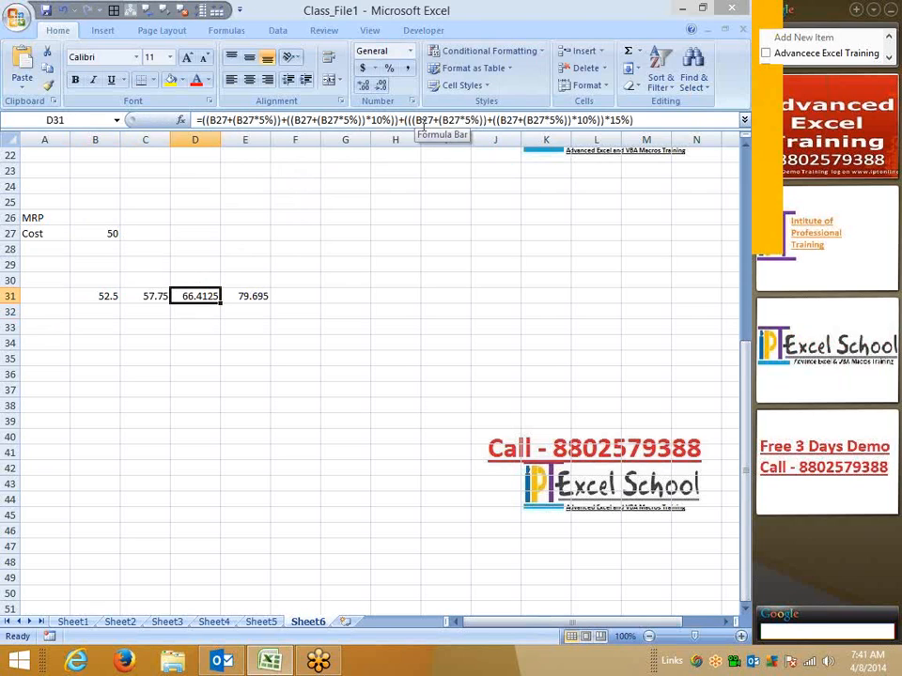
pyautogui.click(641, 139)
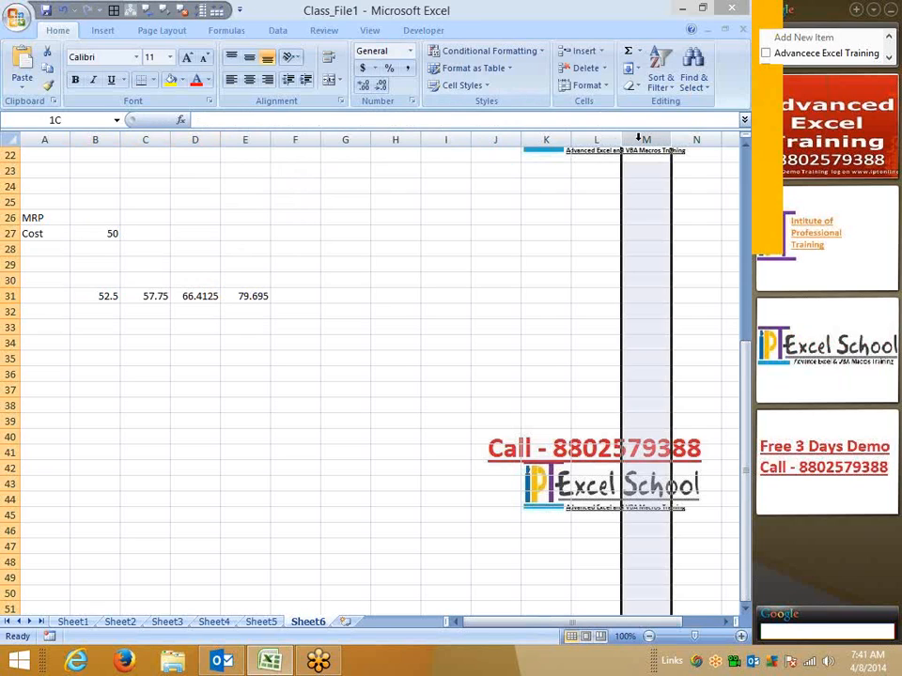
pyautogui.click(188, 296)
pyautogui.click(423, 133)
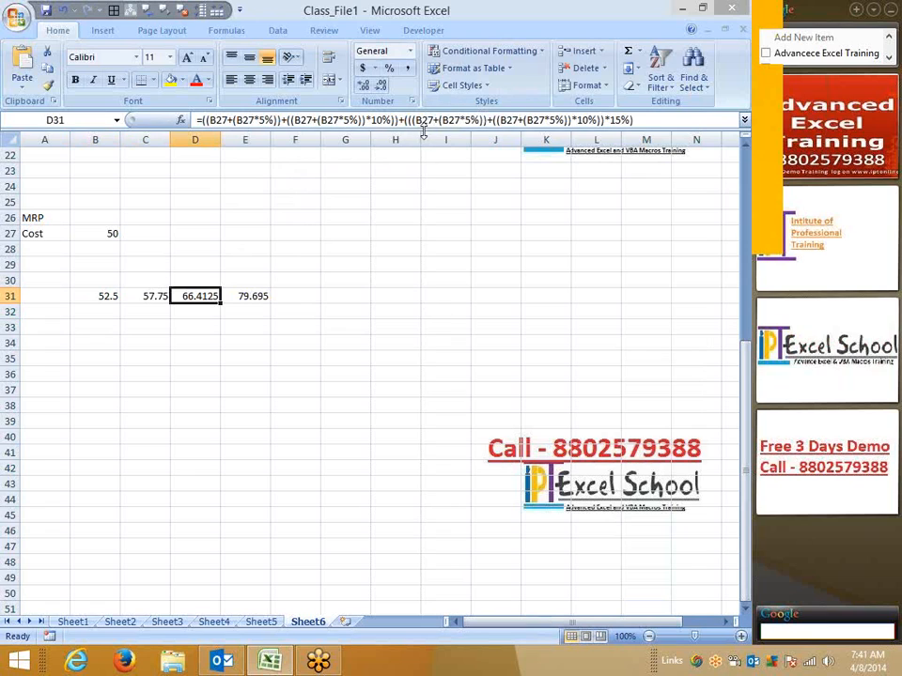
pyautogui.moveTo(423, 130); pyautogui.dragTo(422, 146)
pyautogui.moveTo(634, 121); pyautogui.dragTo(201, 131)
pyautogui.hotkey('ctrl', 'c')
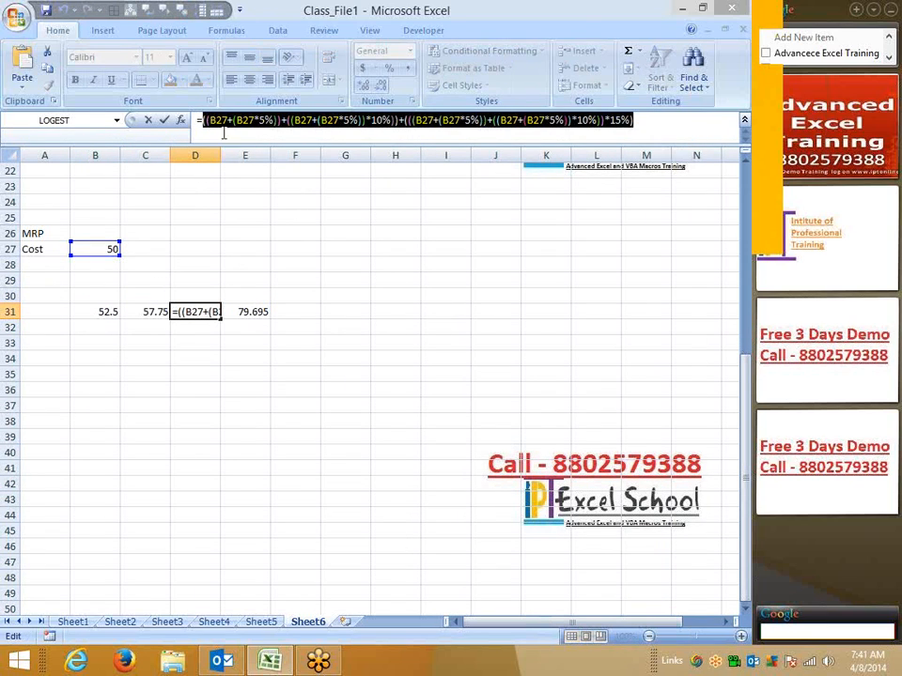
pyautogui.press('Escape')
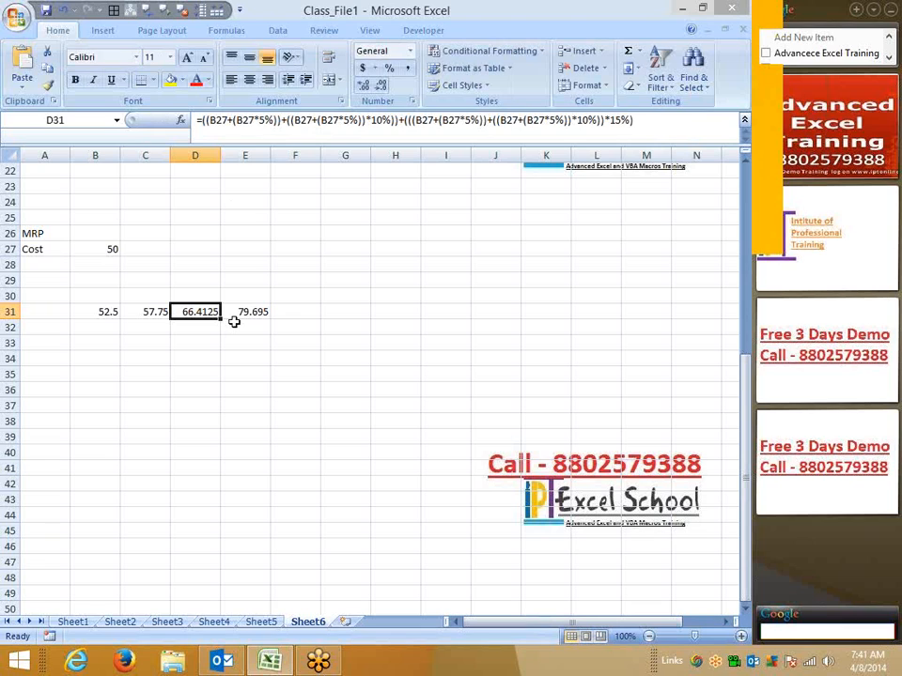
# Replace the leading D31 reference in cell E31's formula with the copied expression in parentheses, keeping +(D31*20%) after it.
pyautogui.click(242, 312)
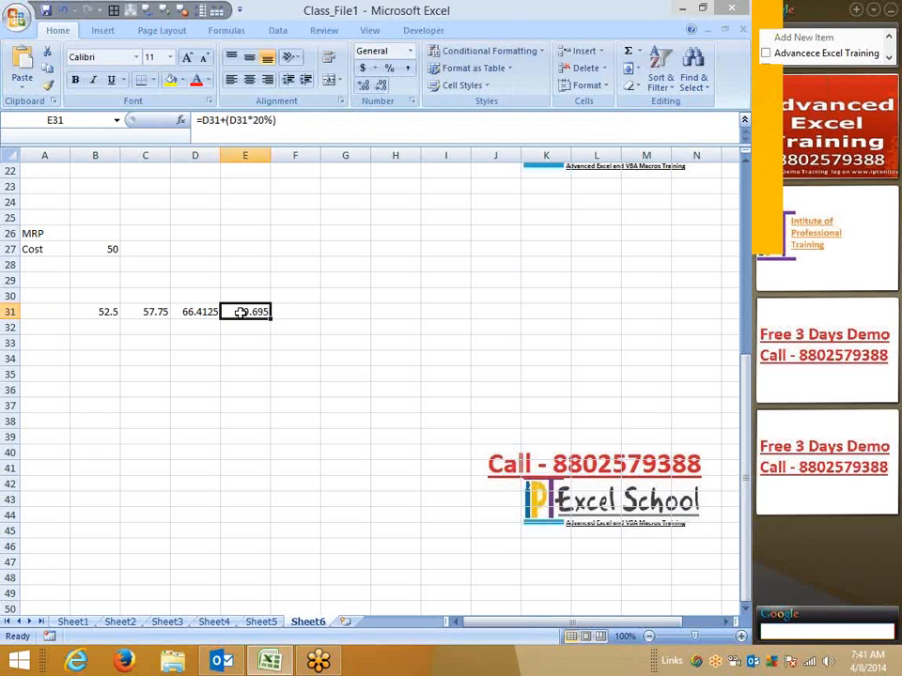
pyautogui.doubleClick(208, 120)
pyautogui.write('()')
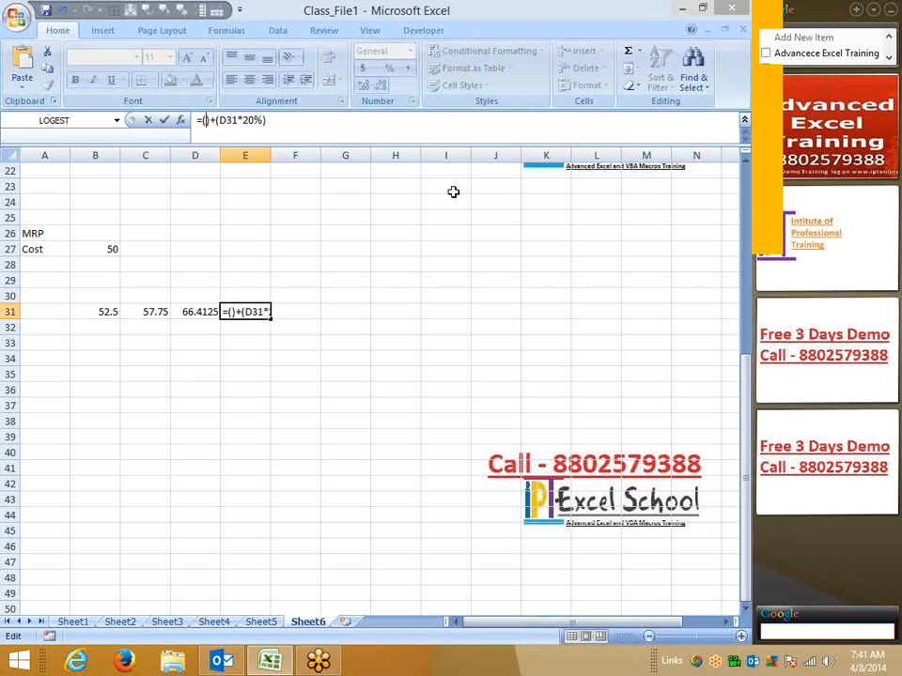
pyautogui.hotkey('ctrl', 'v')
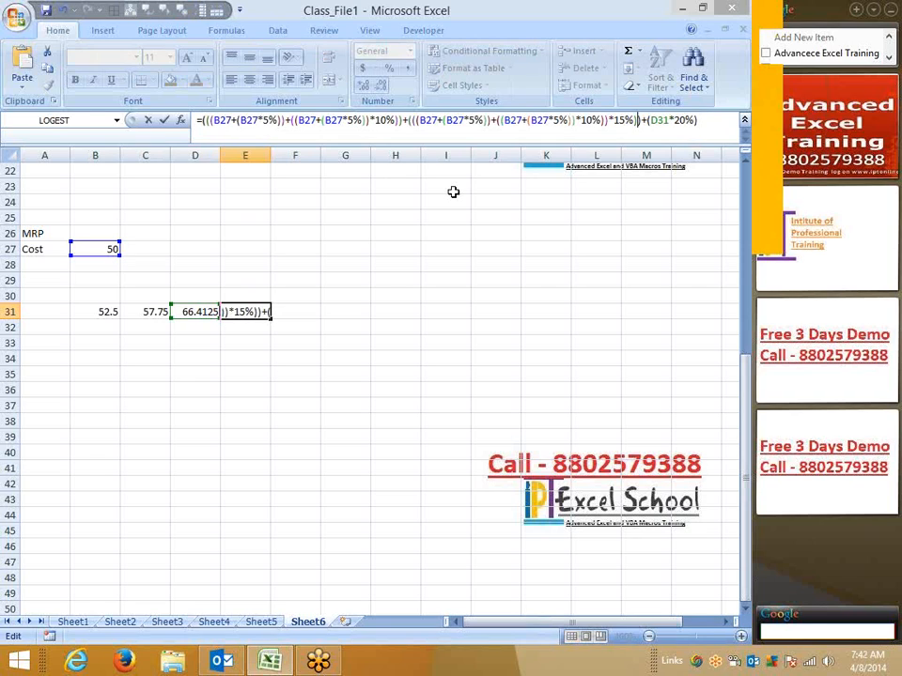
# Replace the remaining D31 reference before *20% in cell E31 with the same copied expression in parentheses and enter the formula.
pyautogui.doubleClick(659, 120)
pyautogui.write('(')
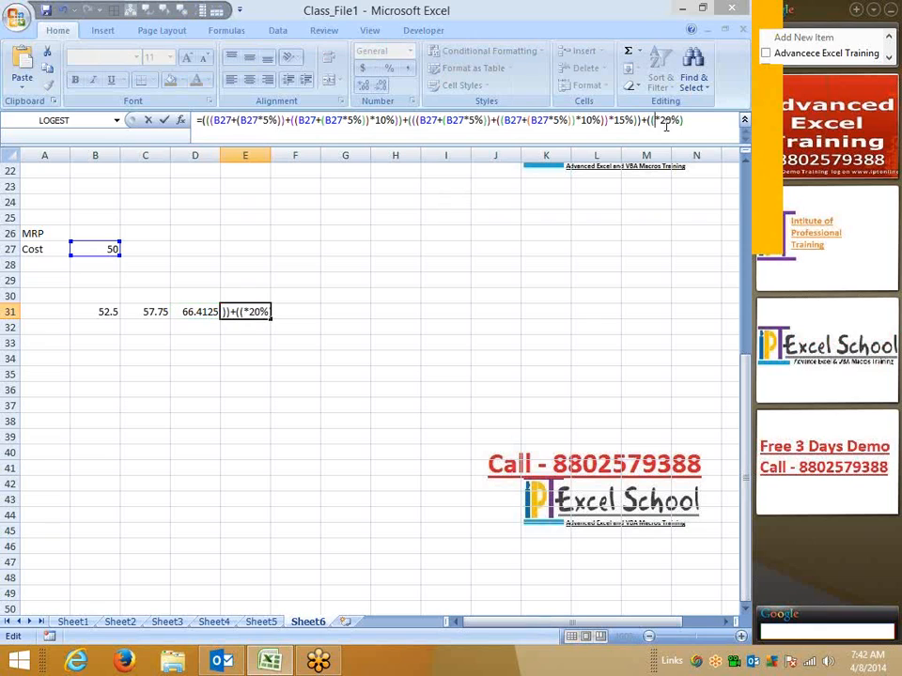
pyautogui.write(')')
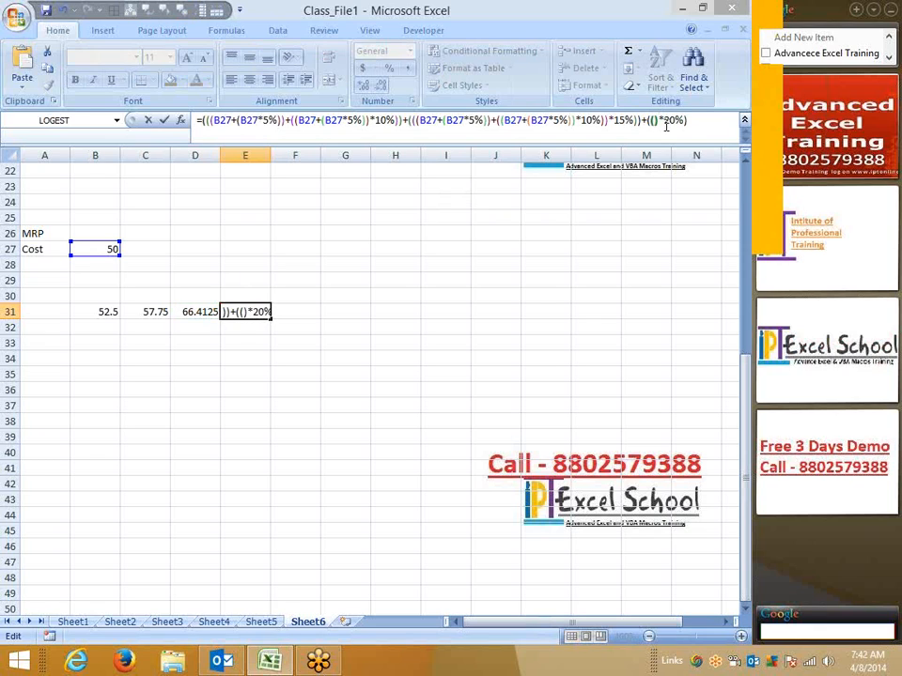
pyautogui.hotkey('ctrl', 'v')
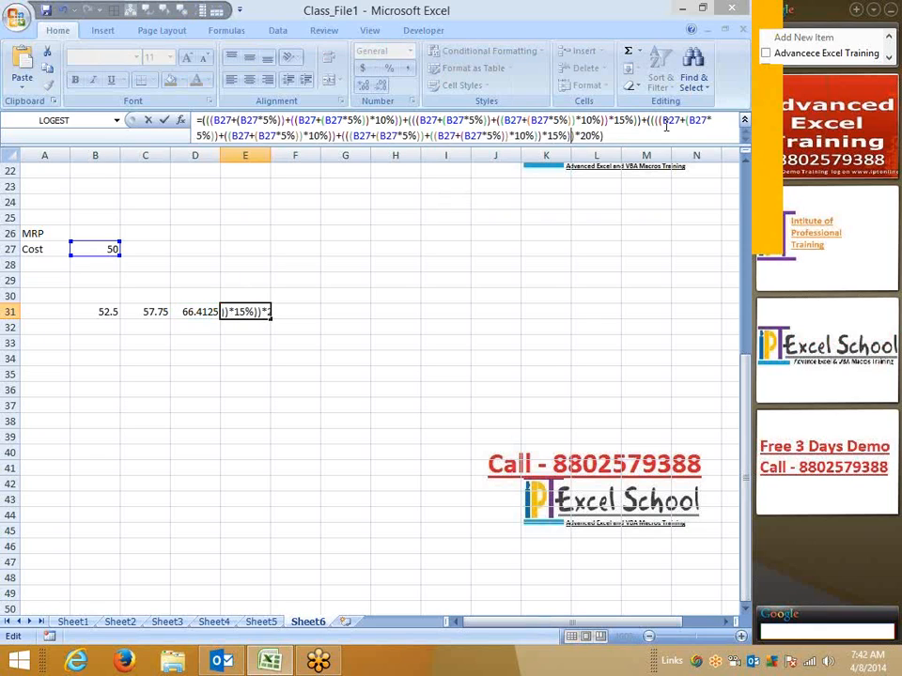
pyautogui.press('Return')
# Clear the intermediate calculations from cells B31:D31.
pyautogui.press('Up')
pyautogui.press('Left')
pyautogui.hotkey('shift', 'Left')
pyautogui.hotkey('shift', 'Left')
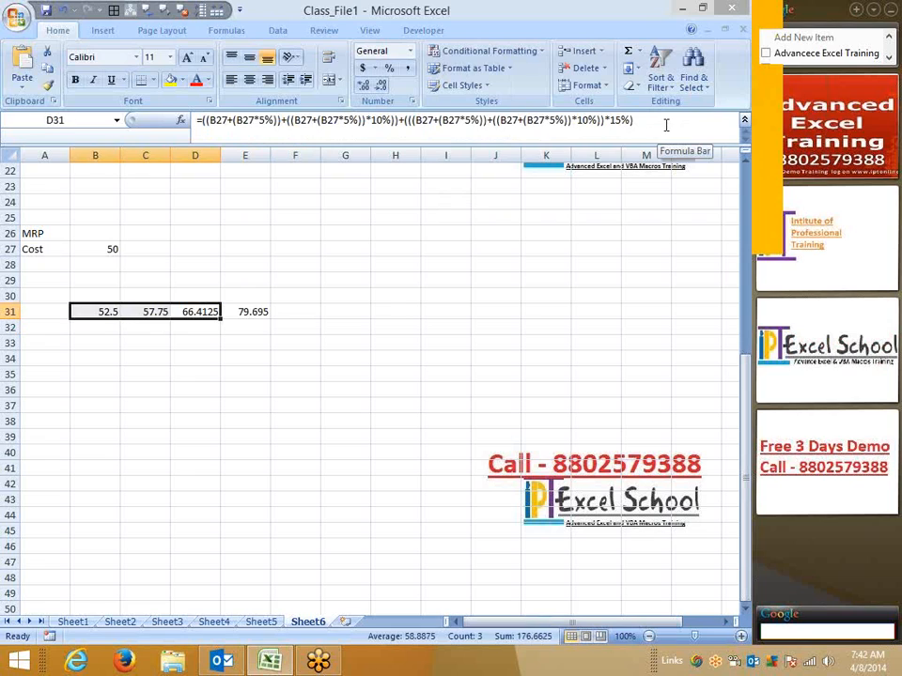
pyautogui.press('Delete')
# Move the nested formula from cell E31 to cell C27, beside the cost value.
pyautogui.press('Right')
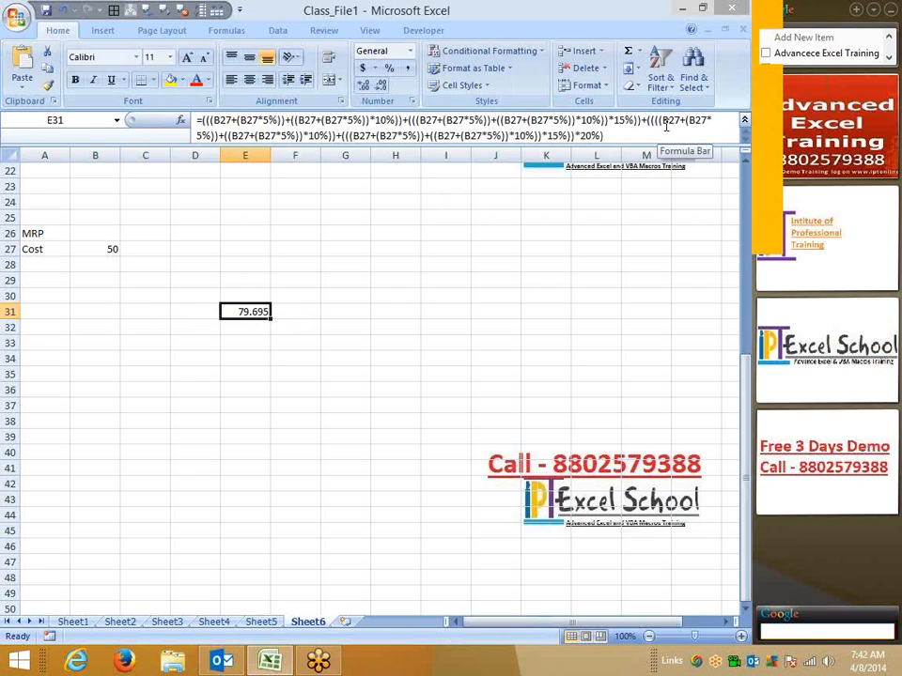
pyautogui.hotkey('ctrl', 'c')
pyautogui.press('Left')
pyautogui.press('Left')
pyautogui.press('Up')
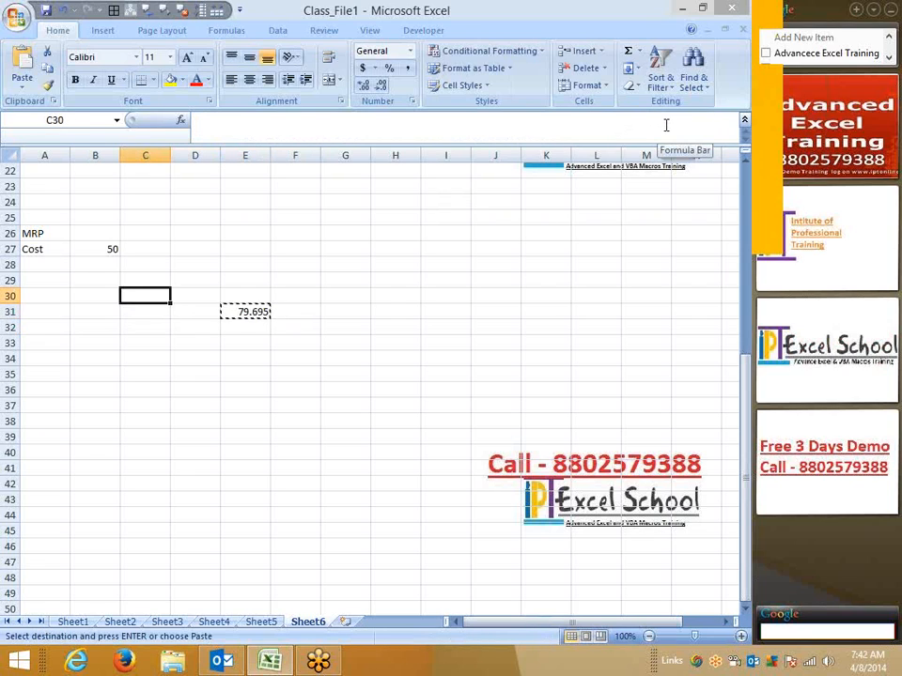
pyautogui.press('Up')
pyautogui.press('Up')
pyautogui.press('Up')
pyautogui.press('Return')
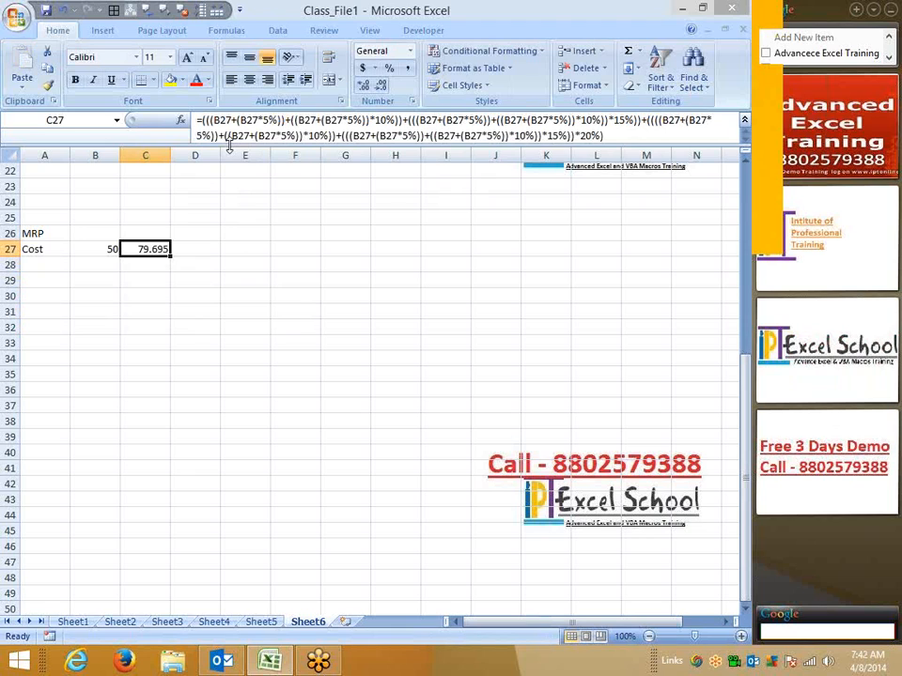
# Select the list of arithmetic operators in cells F1:F5 to review them.
pyautogui.scroll(4, 323, 589)
pyautogui.scroll(2, 312, 528)
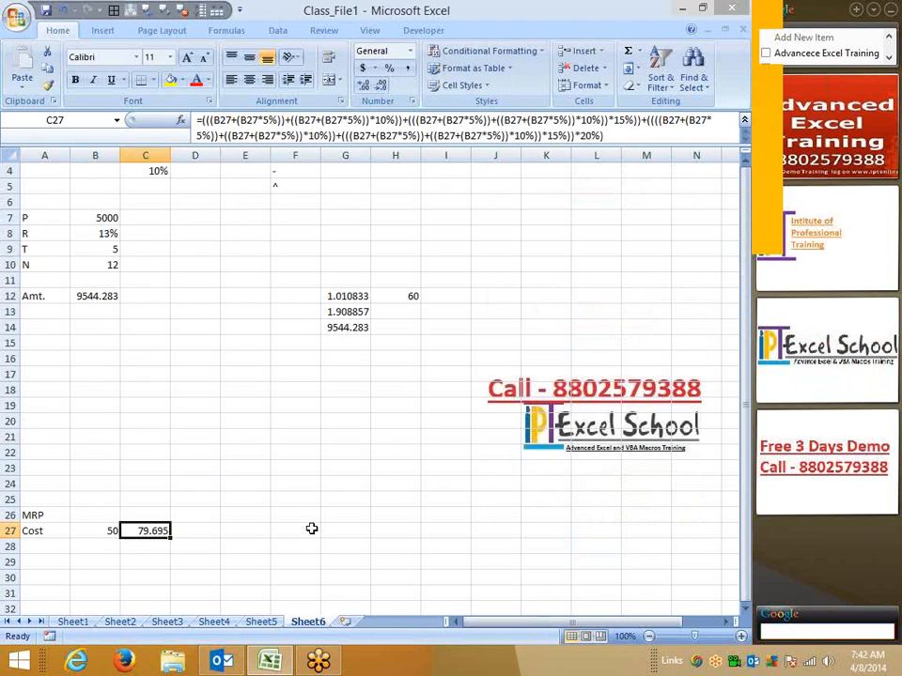
pyautogui.scroll(1, 311, 529)
pyautogui.moveTo(287, 174); pyautogui.dragTo(278, 228)
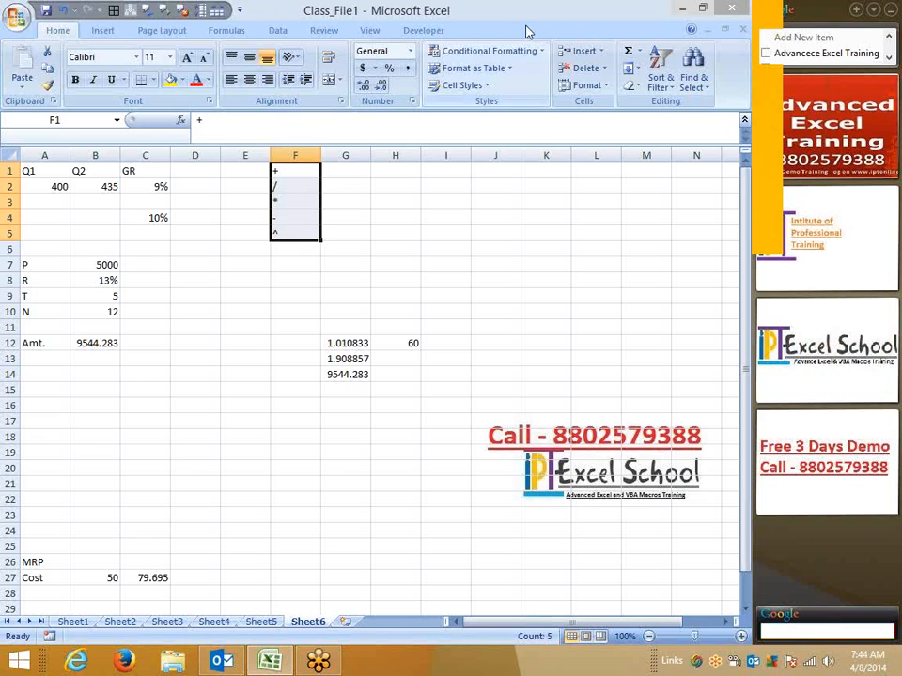
pyautogui.click(748, 39)
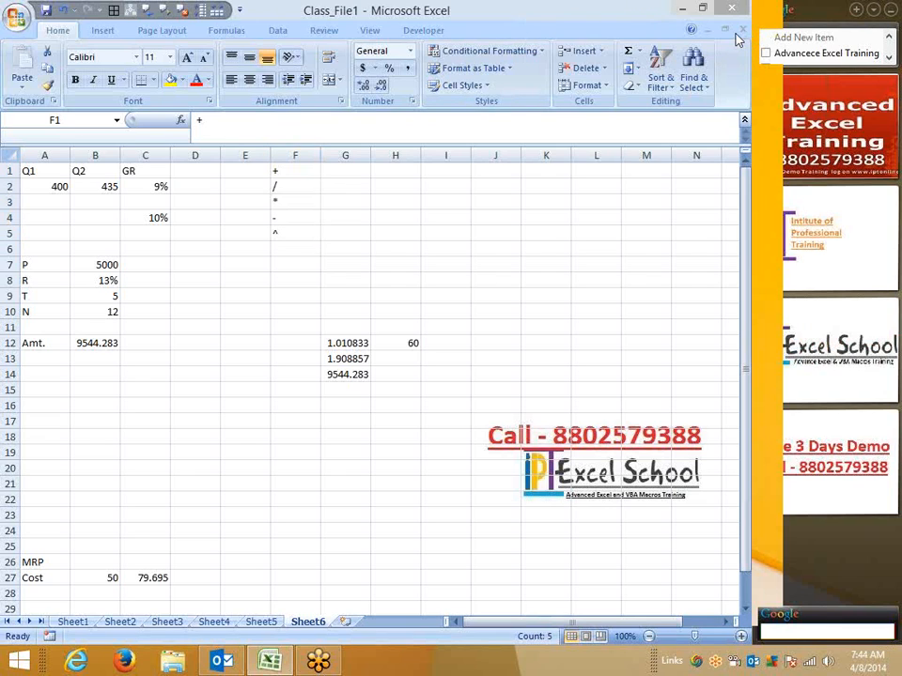